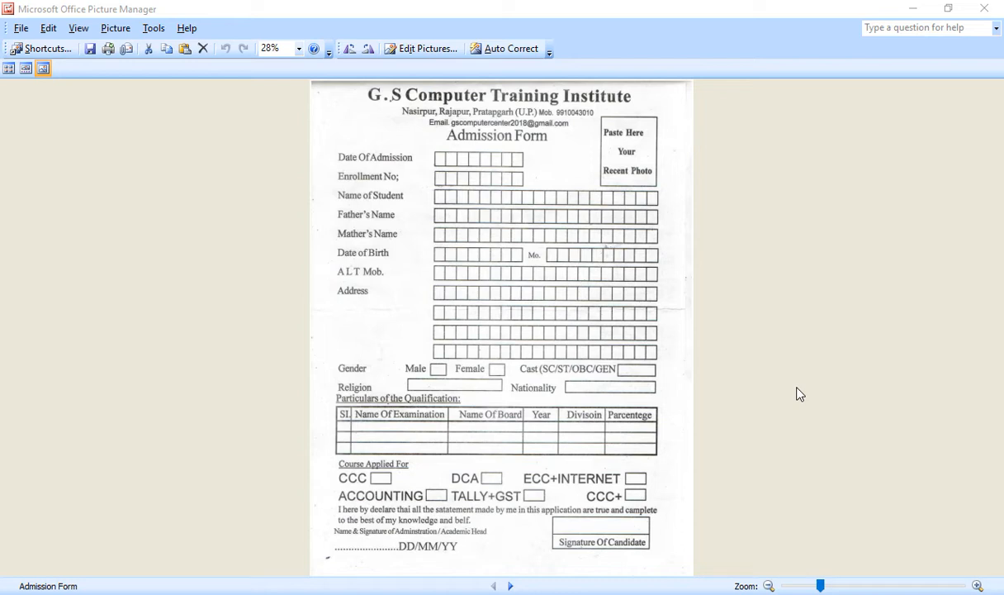
# Launch Word with winword from the Run box to get a blank Document1
pyautogui.click(498, 285)
pyautogui.press('super+r')
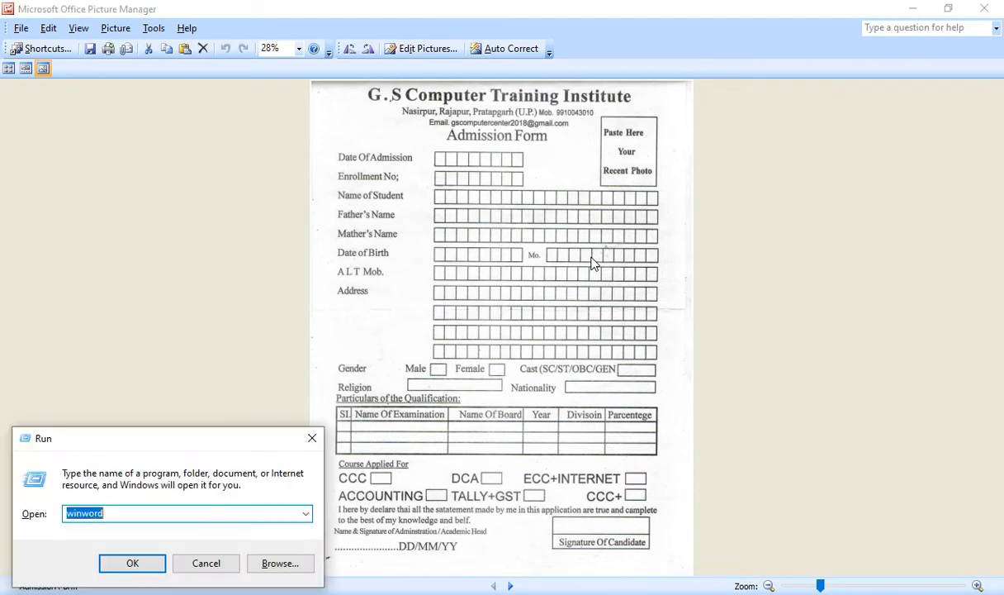
pyautogui.press('Return')
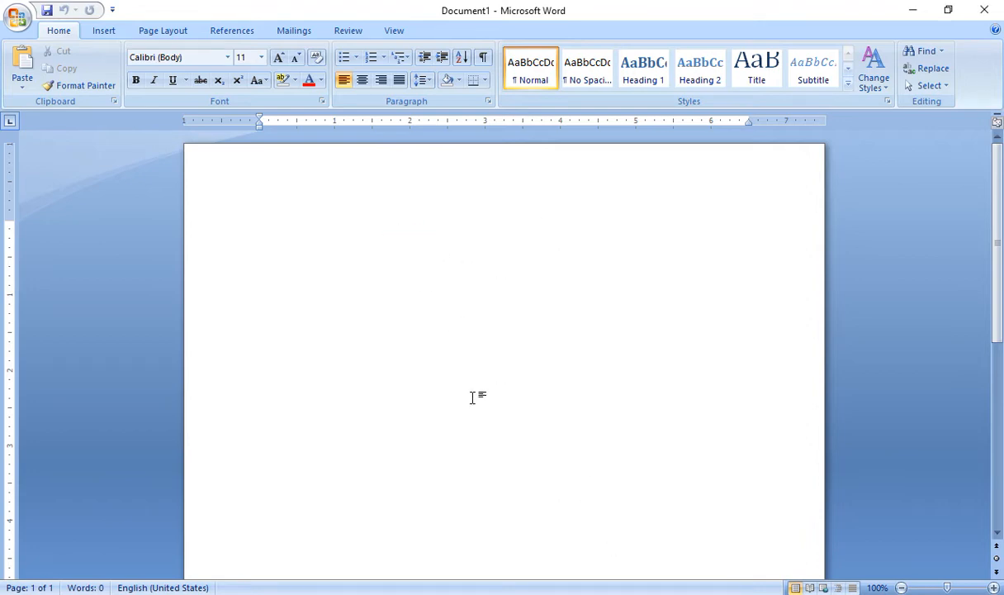
# Type the heading 'G.s Computer Training Institute' and enlarge it to fit one line
pyautogui.write('G.s')
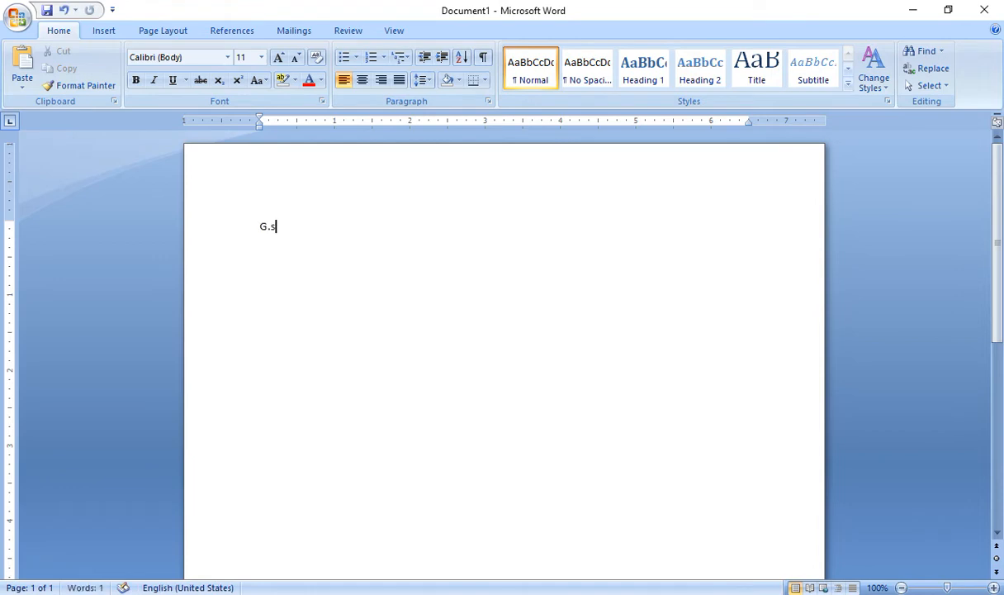
pyautogui.write(' Computer Training')
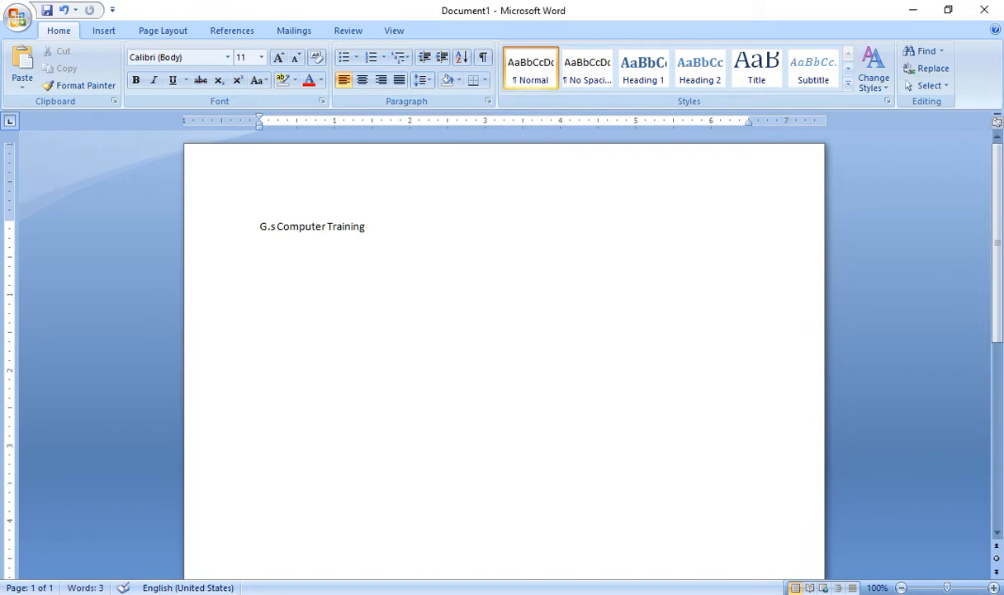
pyautogui.write(' Institute')
pyautogui.moveTo(413, 227); pyautogui.dragTo(219, 223)
pyautogui.hotkey('ctrl', 'shift', '.')
pyautogui.hotkey('ctrl', 'shift', '.')
pyautogui.hotkey('ctrl', 'shift', '.')
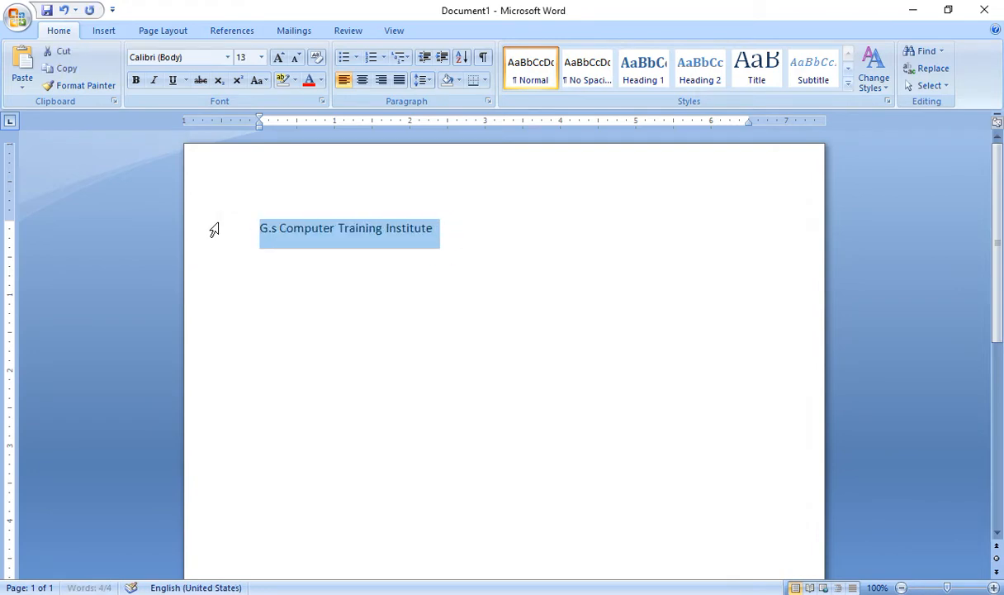
pyautogui.hotkey('ctrl', 'shift', '.')
pyautogui.hotkey('ctrl', 'shift', '.')
pyautogui.hotkey('ctrl', 'shift', '.')
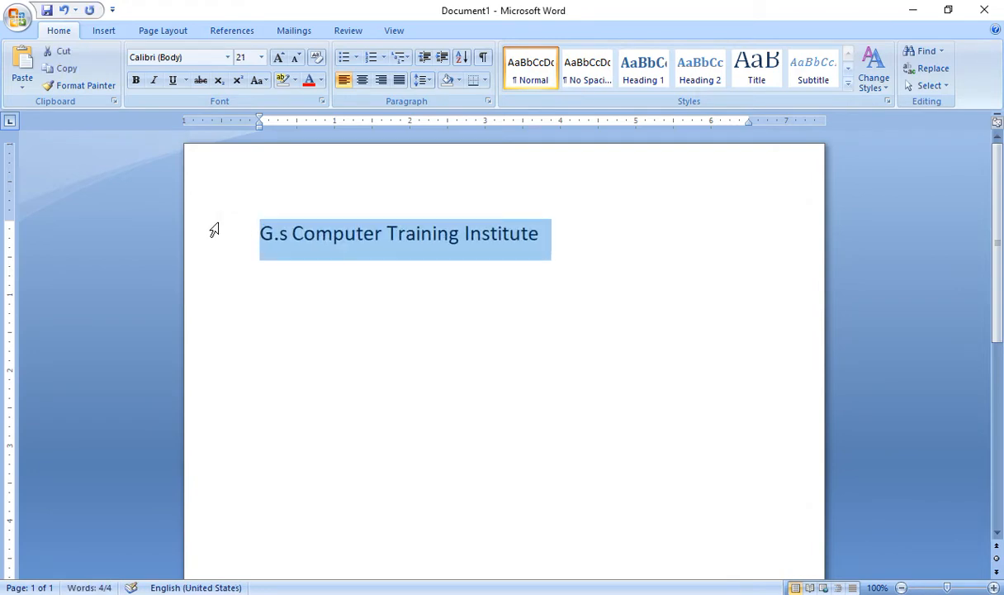
pyautogui.hotkey('ctrl', ']')
pyautogui.hotkey('ctrl', ']')
pyautogui.hotkey('ctrl', ']')
pyautogui.hotkey('ctrl', ']')
pyautogui.hotkey('ctrl', ']')
pyautogui.hotkey('ctrl', ']')
pyautogui.hotkey('ctrl', ']')
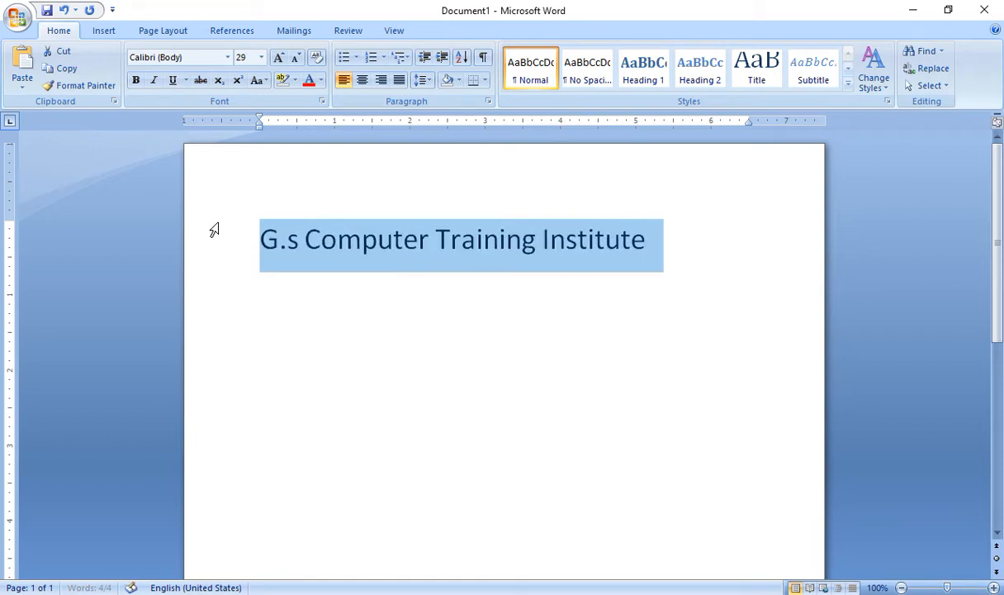
pyautogui.hotkey('ctrl', ']')
pyautogui.hotkey('ctrl', ']')
pyautogui.hotkey('ctrl', ']')
pyautogui.hotkey('ctrl', ']')
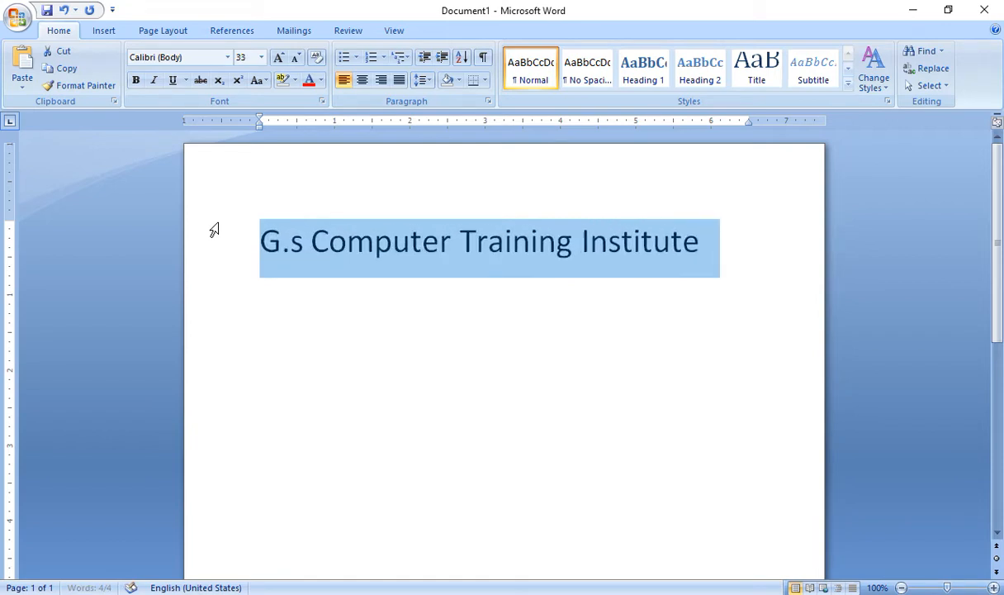
pyautogui.hotkey('ctrl', 'b')
pyautogui.hotkey('ctrl', ']')
pyautogui.hotkey('ctrl', ']')
pyautogui.hotkey('ctrl', ']')
pyautogui.hotkey('ctrl', ']')
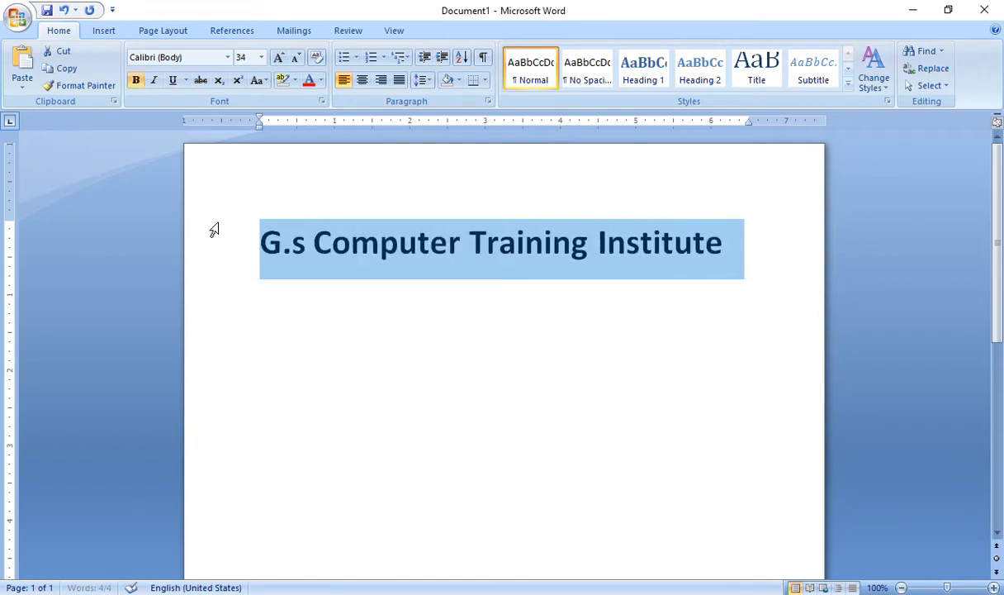
pyautogui.hotkey('ctrl', '[')
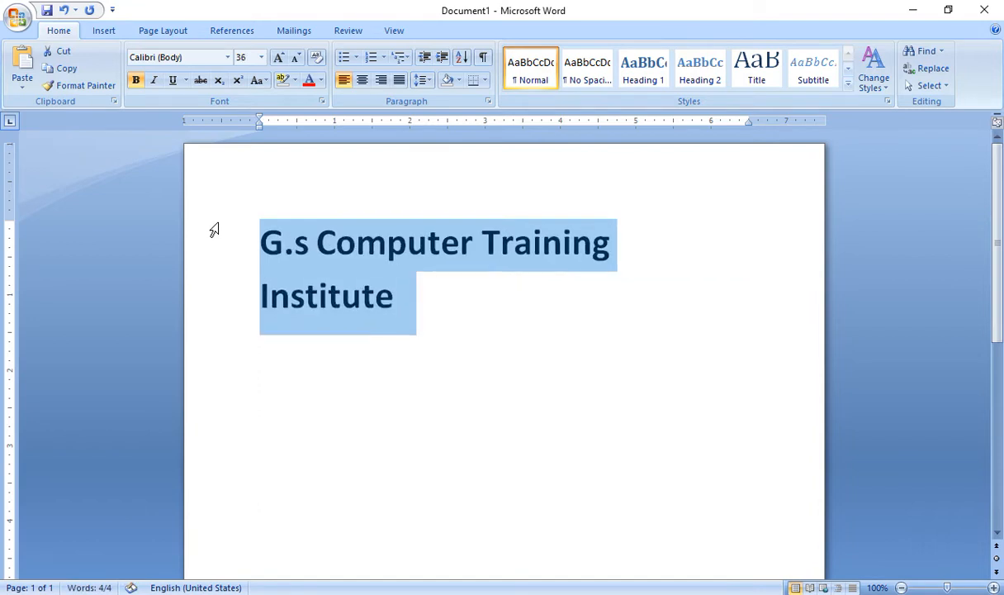
pyautogui.hotkey('ctrl', '[')
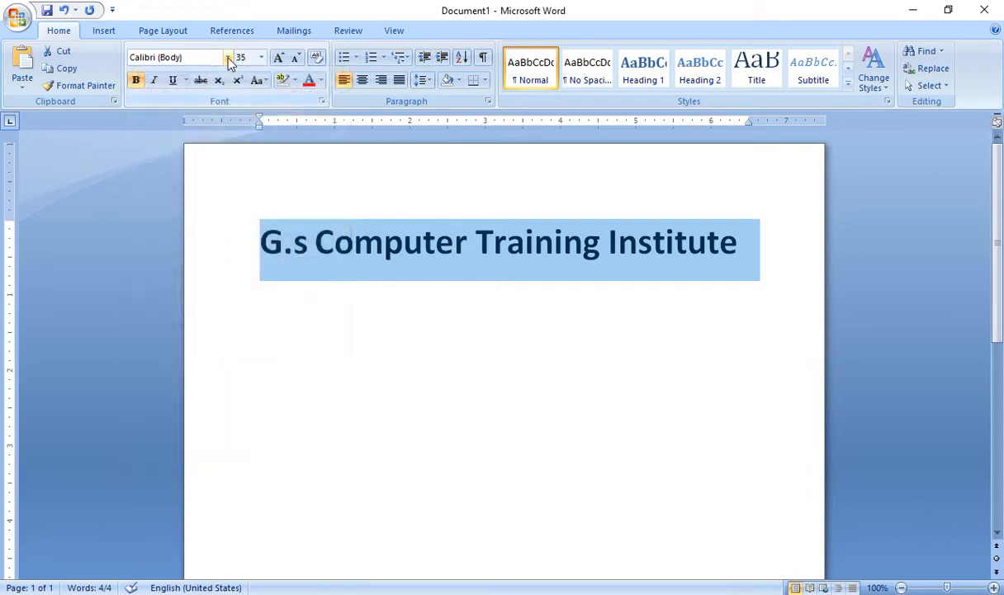
# Apply the Blackadder ITC font to the heading at 41 pt
pyautogui.click(228, 61)
pyautogui.click(213, 187)
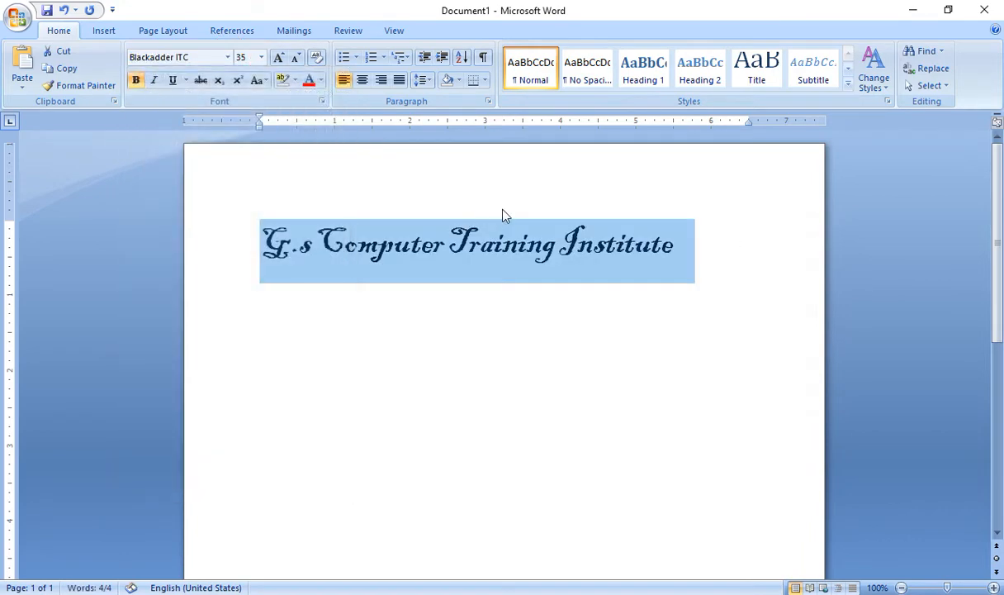
pyautogui.hotkey('ctrl', ']')
pyautogui.hotkey('ctrl', ']')
pyautogui.hotkey('ctrl', ']')
pyautogui.hotkey('ctrl', ']')
pyautogui.hotkey('ctrl', ']')
pyautogui.hotkey('ctrl', ']')
pyautogui.hotkey('ctrl', ']')
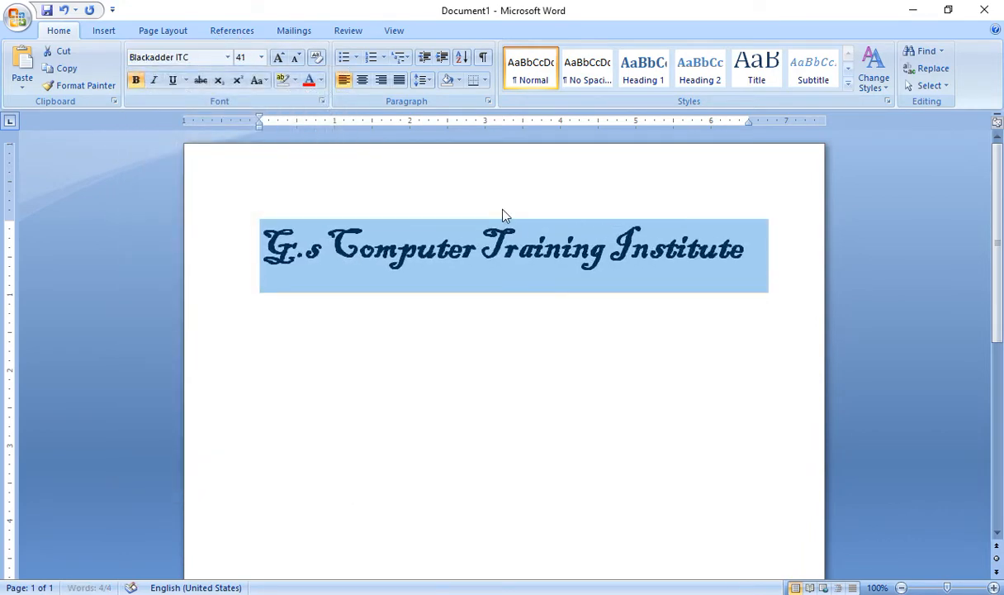
pyautogui.hotkey('ctrl', ']')
pyautogui.hotkey('ctrl', '[')
pyautogui.hotkey('ctrl', '[')
# Reduce the top margin, add a line below the heading, and remove its bold
pyautogui.click(446, 225)
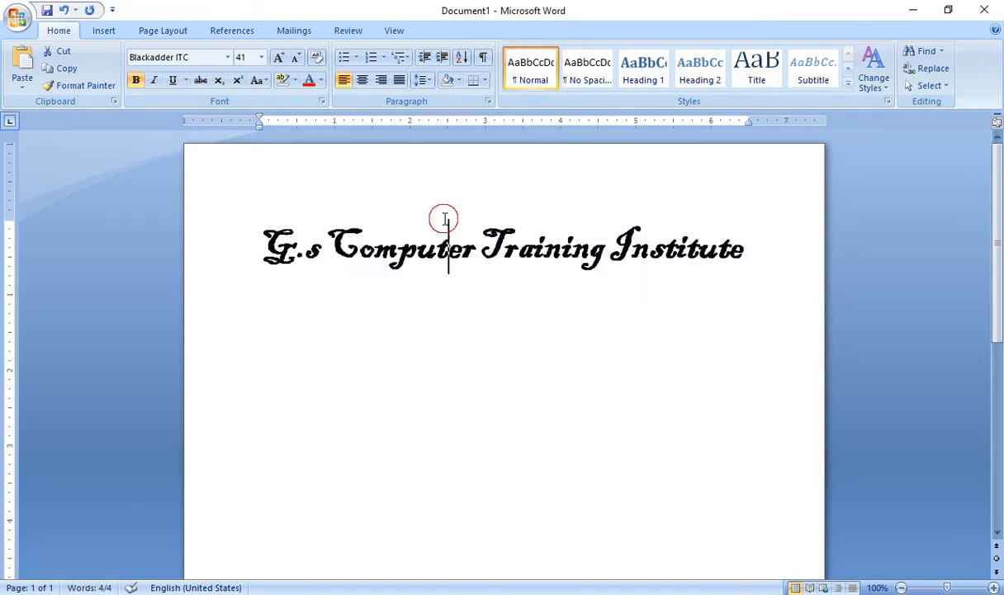
pyautogui.moveTo(12, 217); pyautogui.dragTo(15, 161)
pyautogui.click(770, 198)
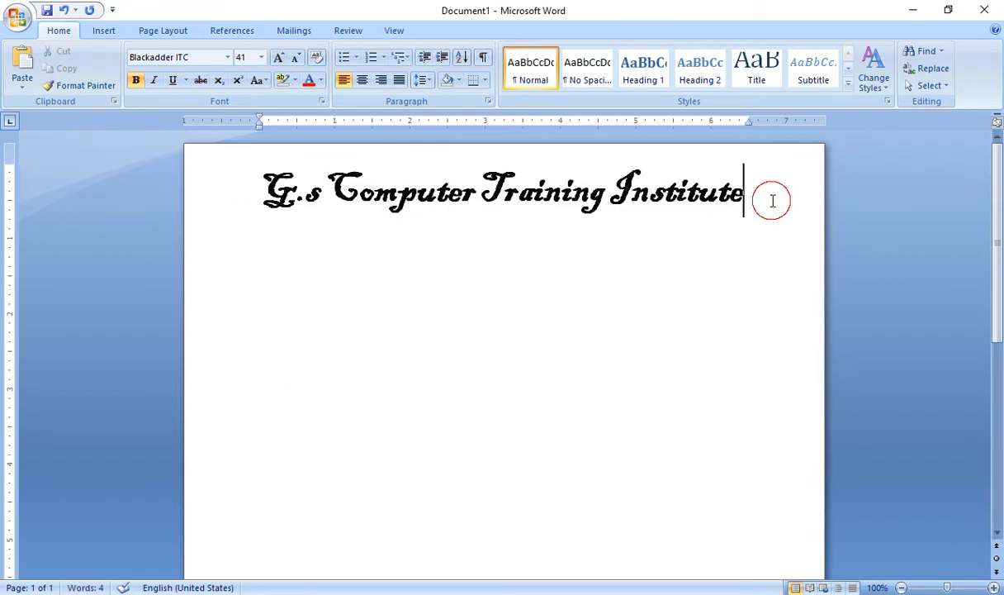
pyautogui.press('Return')
pyautogui.moveTo(785, 191); pyautogui.dragTo(276, 207)
pyautogui.hotkey('ctrl', 'b')
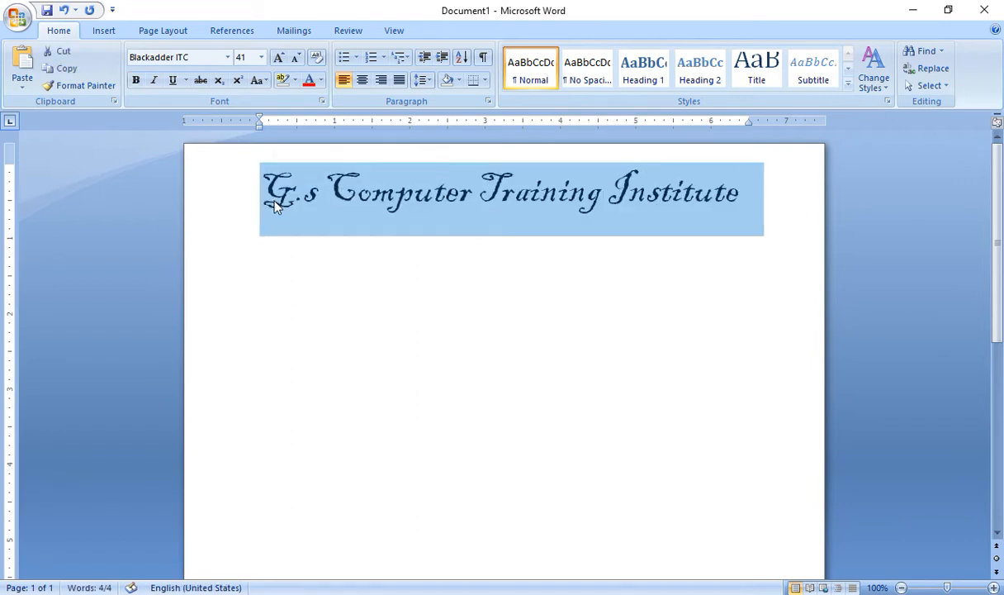
pyautogui.click(746, 204)
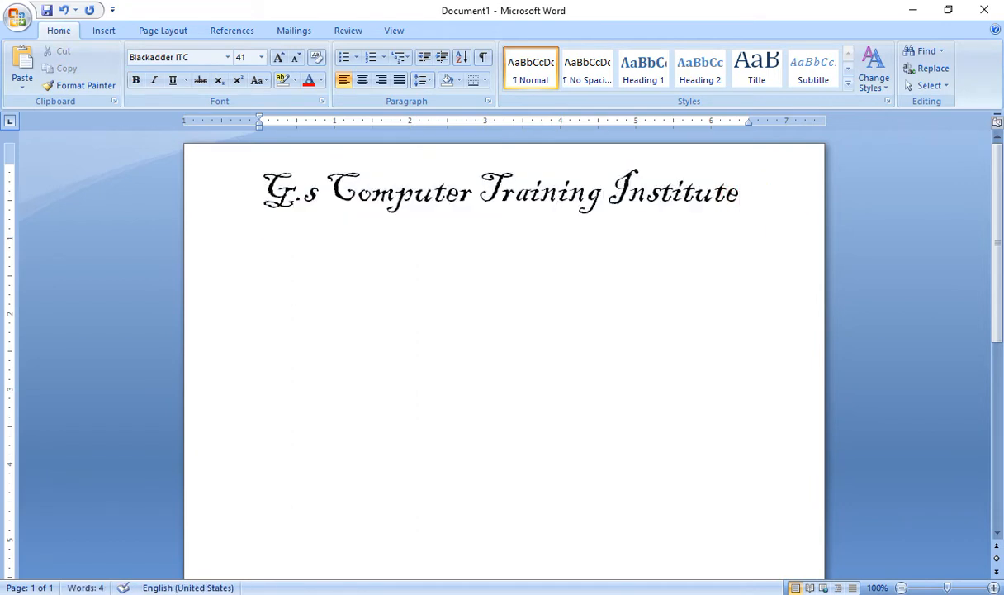
# Type the institute's postal address with PIN code in 12 pt on a new line
pyautogui.press('Return')
pyautogui.click(247, 57)
pyautogui.press('Return')
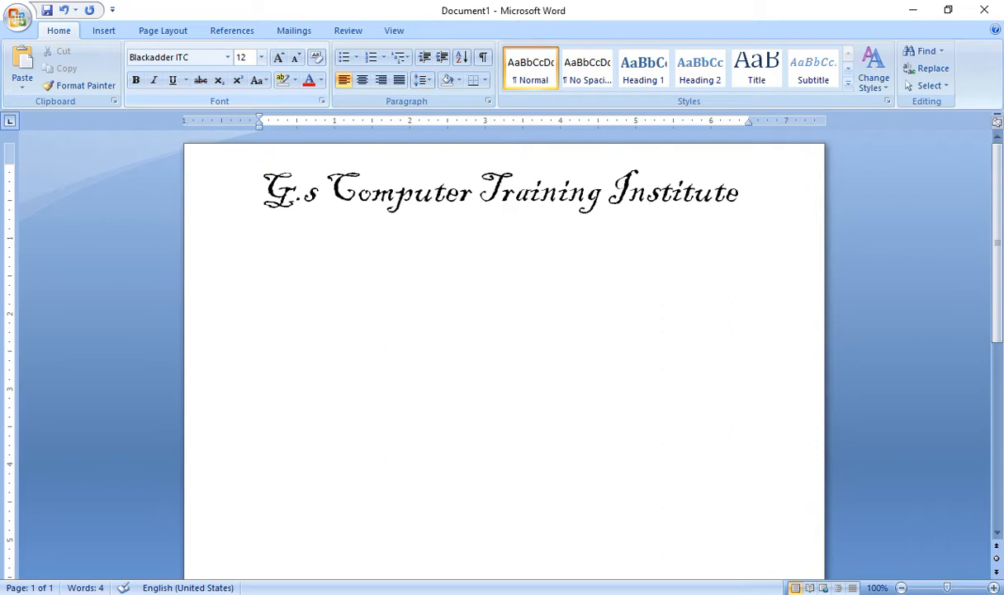
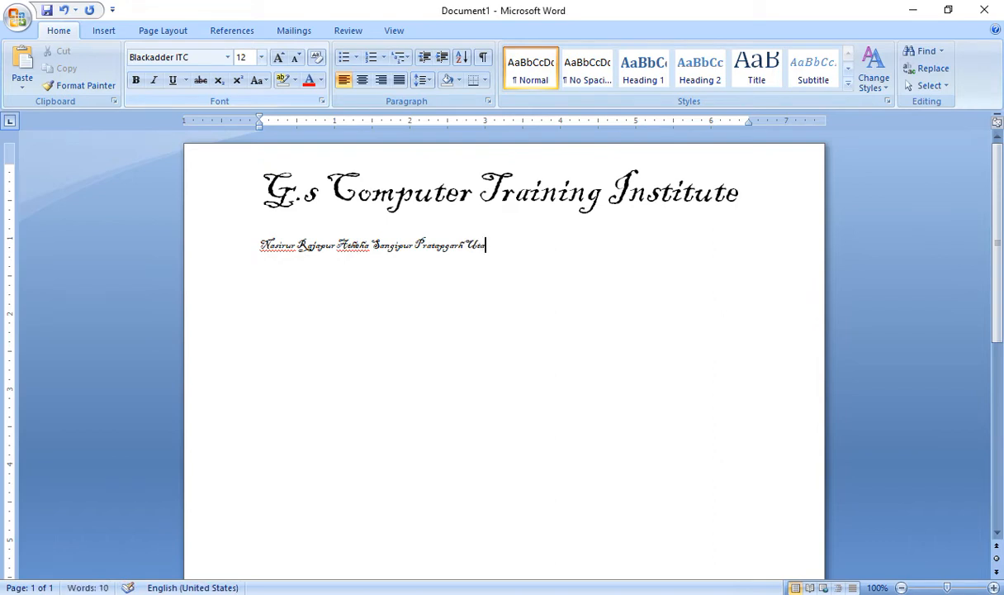
pyautogui.press('BackSpace')
pyautogui.press('Return')
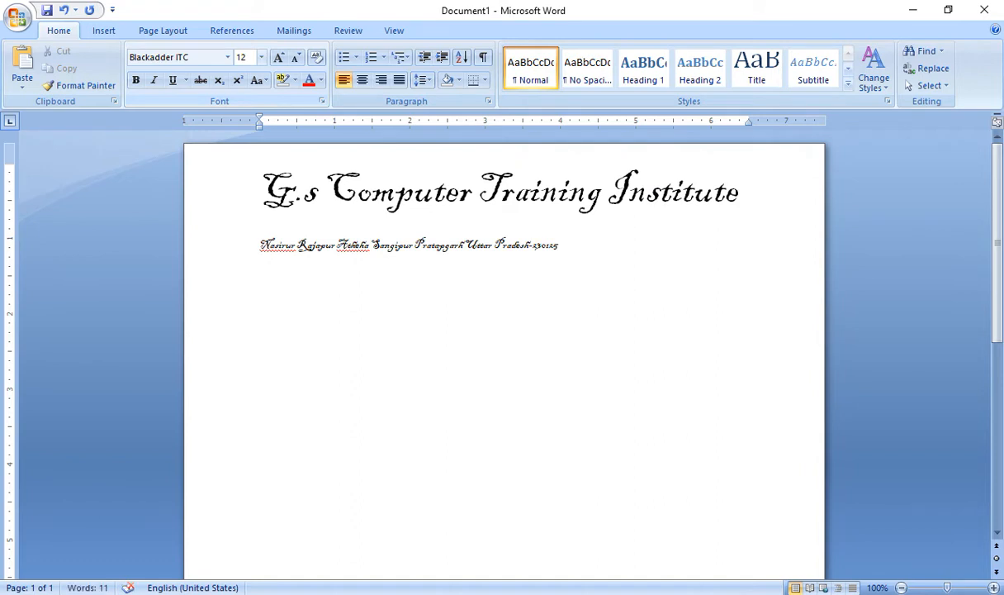
# Set the address line to Calibri and centre it, then start a new line
pyautogui.moveTo(569, 254); pyautogui.dragTo(253, 242)
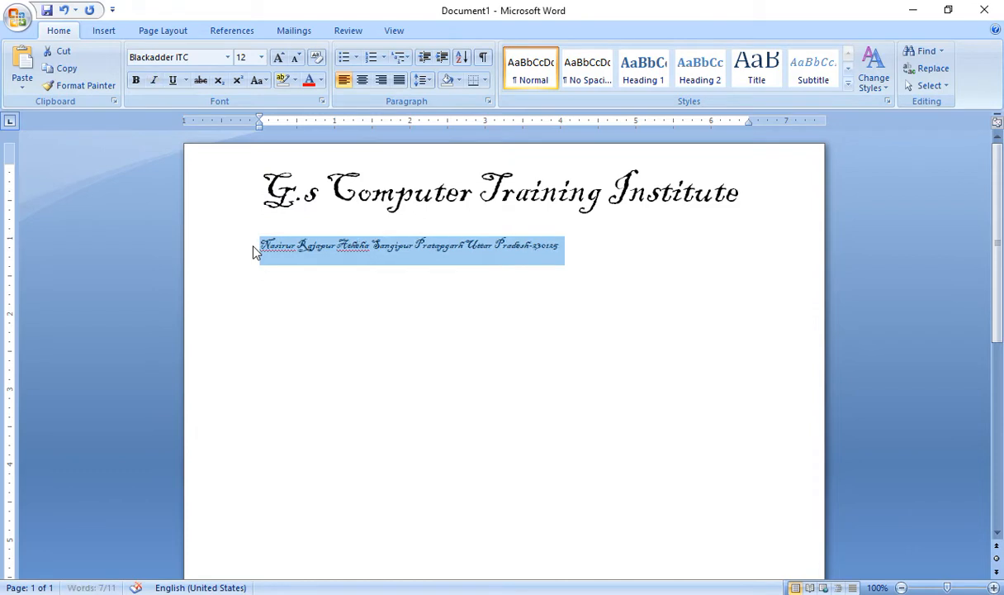
pyautogui.click(169, 57)
pyautogui.write('V')
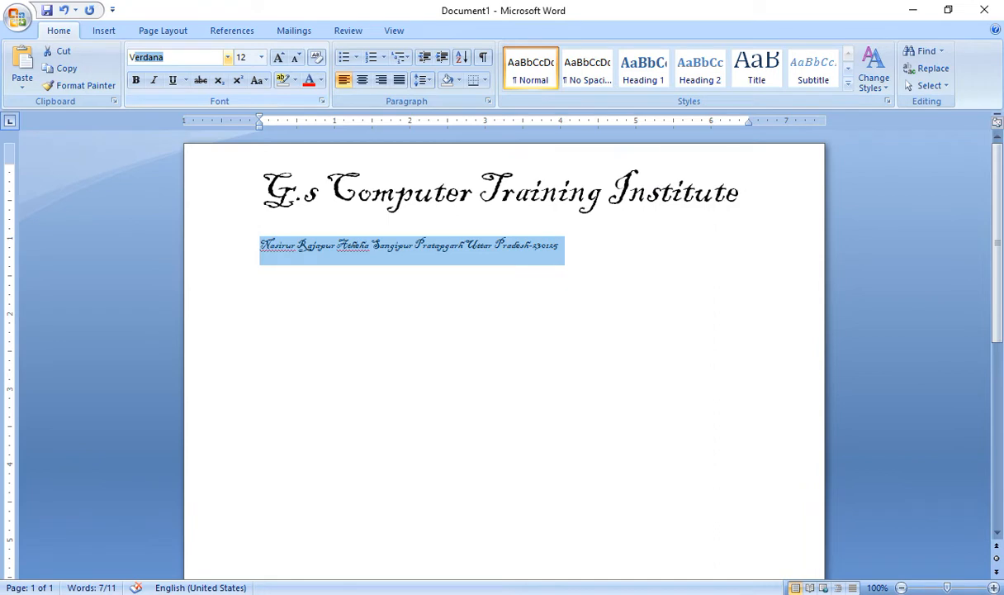
pyautogui.press('BackSpace')
pyautogui.write('Calibri')
pyautogui.press('Return')
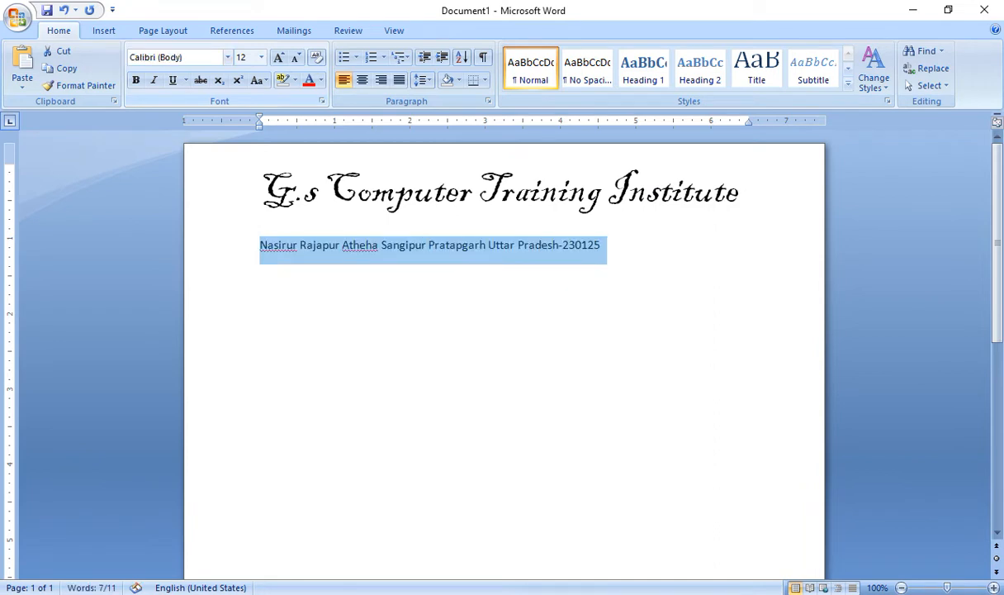
pyautogui.hotkey('ctrl', 'e')
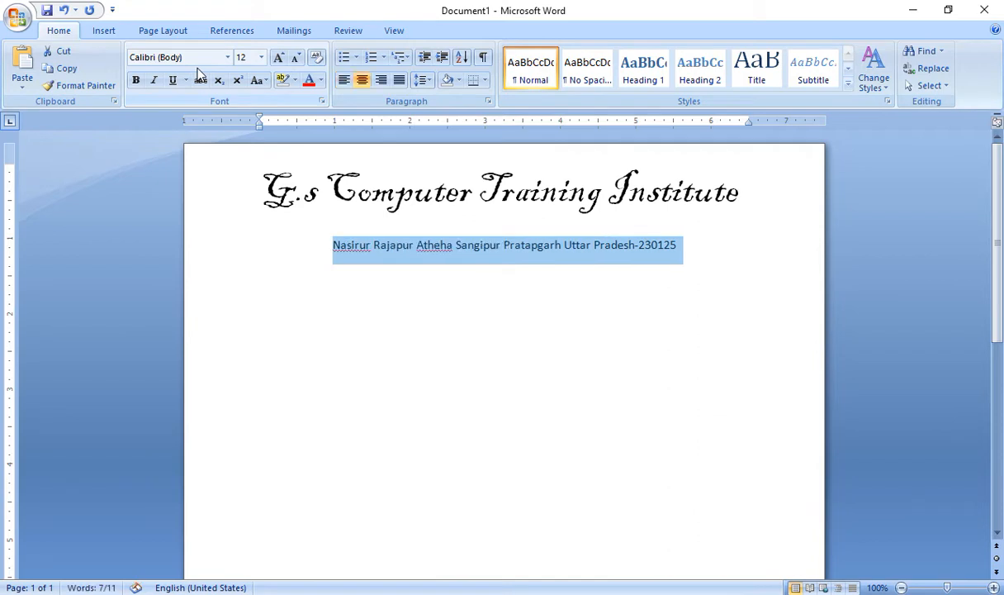
pyautogui.click(695, 242)
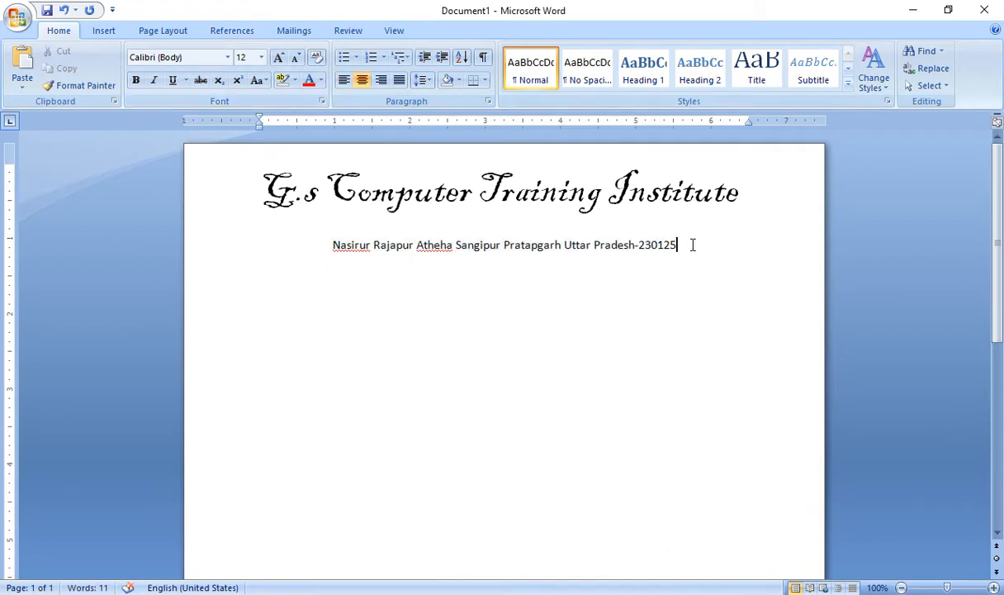
pyautogui.press('Return')
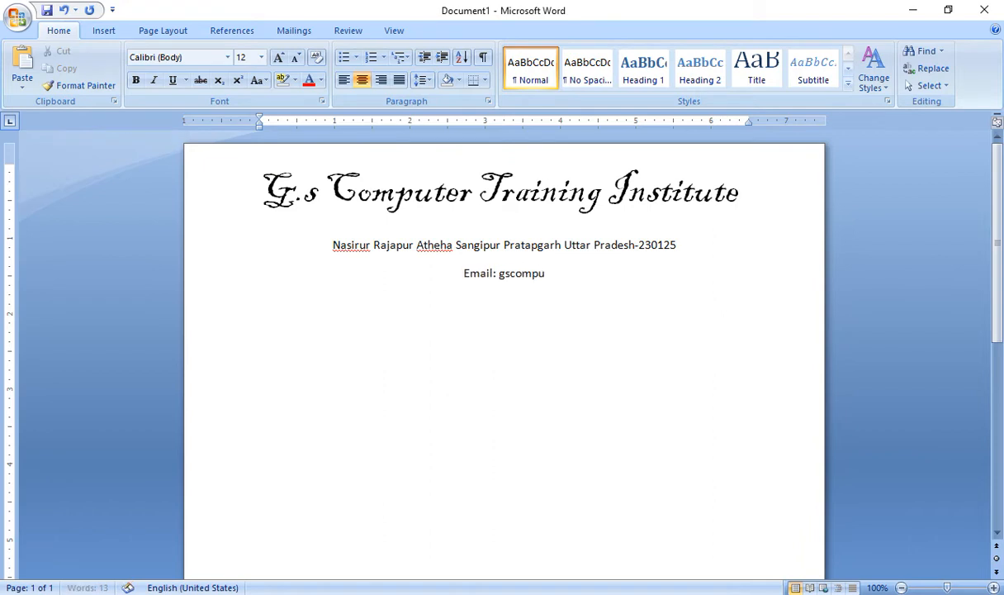
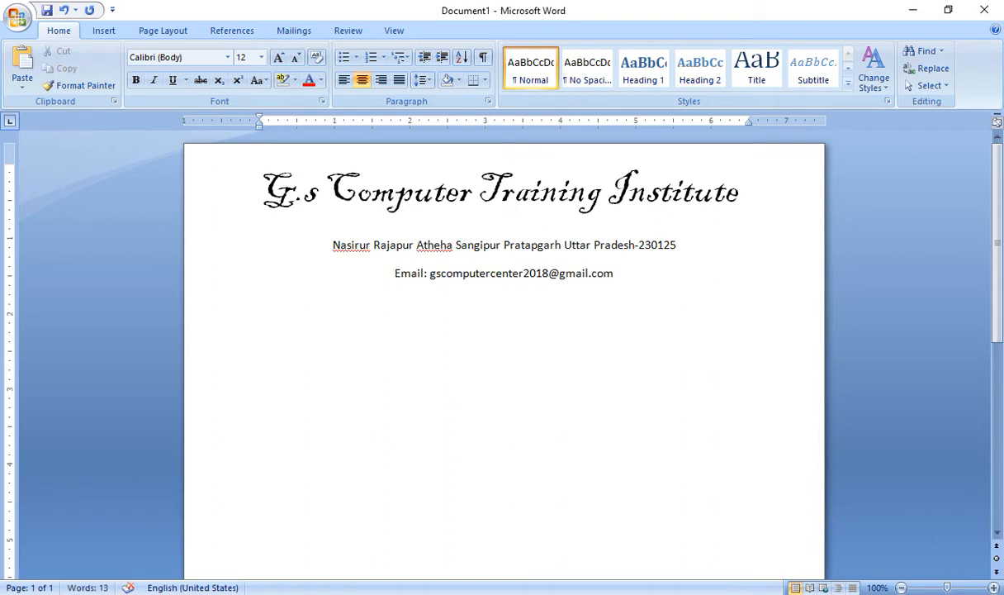
# Type a contact line with the institute's e-mail address and mobile number
pyautogui.write(' MKob:')
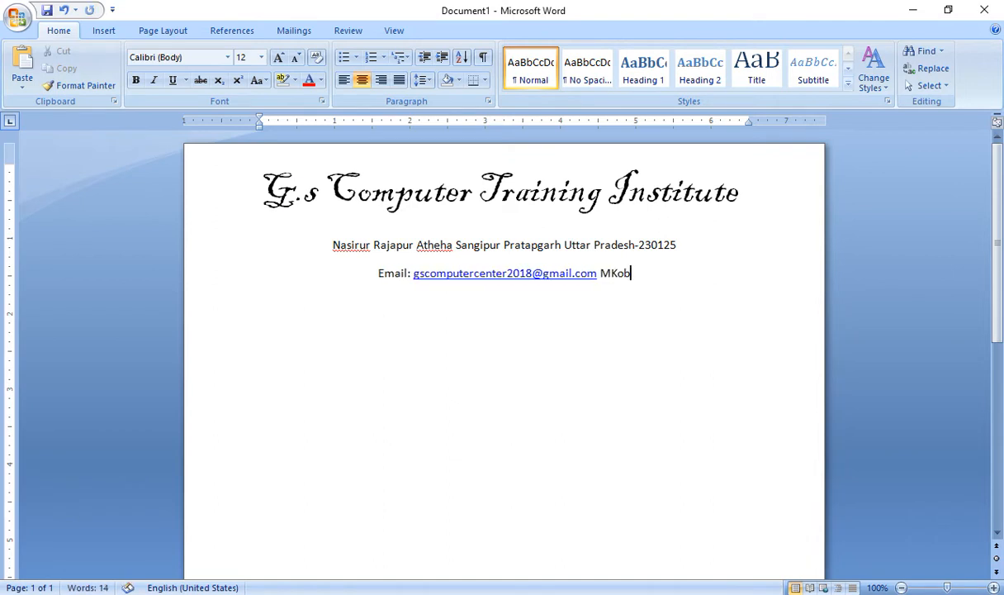
pyautogui.press('BackSpace')
pyautogui.press('BackSpace')
pyautogui.press('BackSpace')
pyautogui.press('BackSpace')
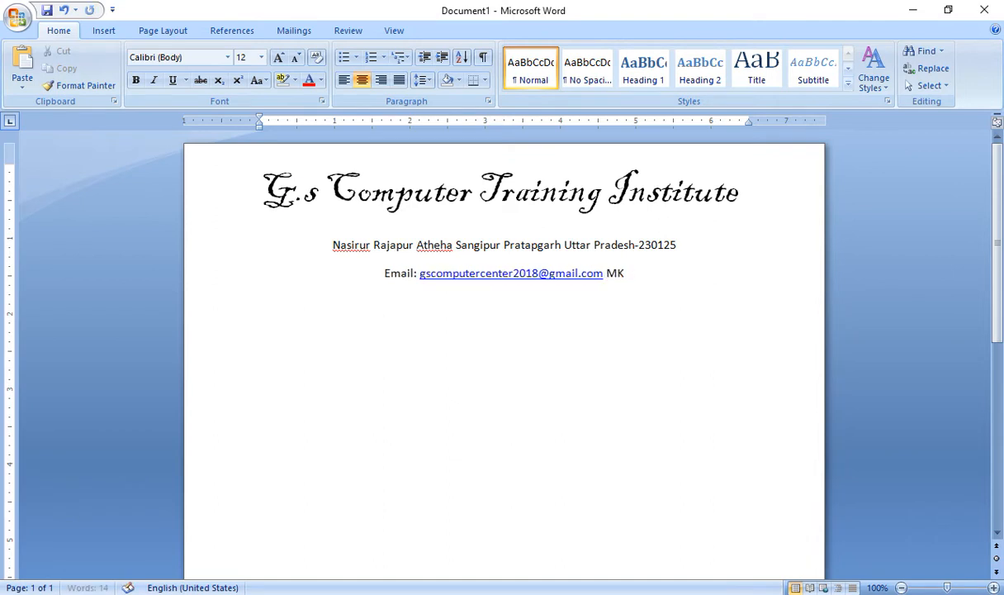
pyautogui.write('ob:')
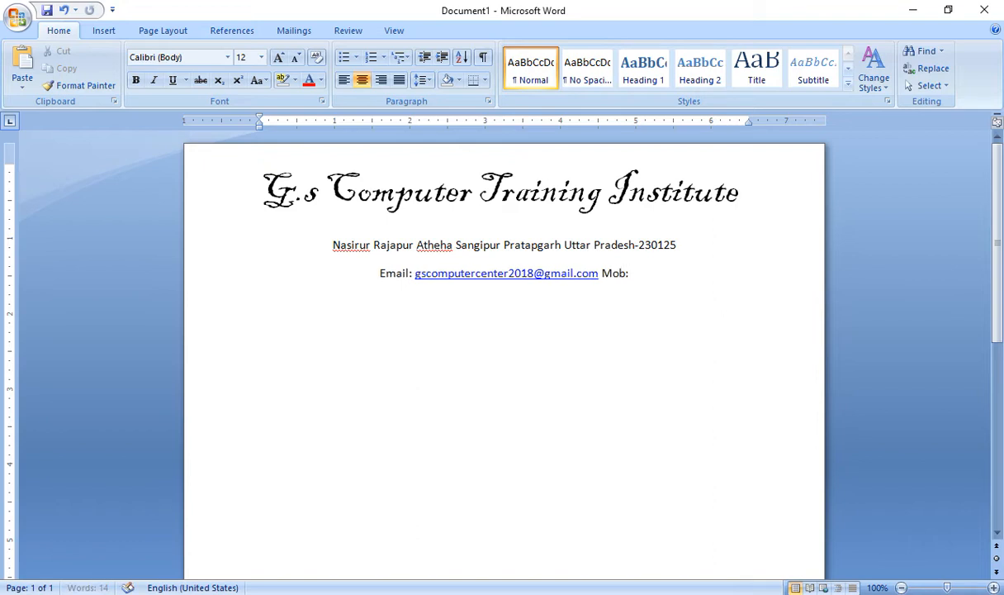
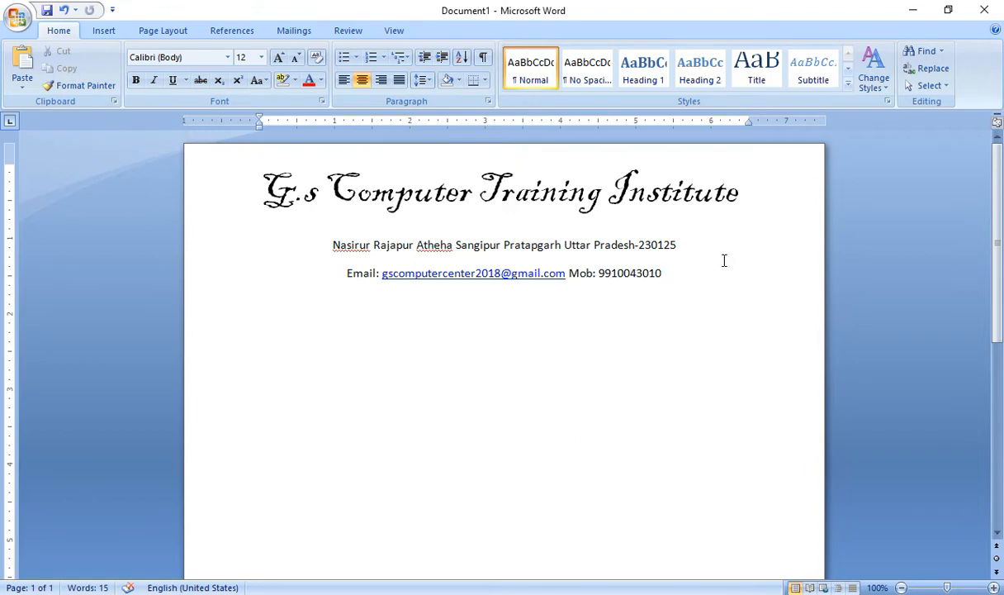
pyautogui.press('Return')
# Add a bold 'Admission Form' line beneath the contact line
pyautogui.write('Admission Form')
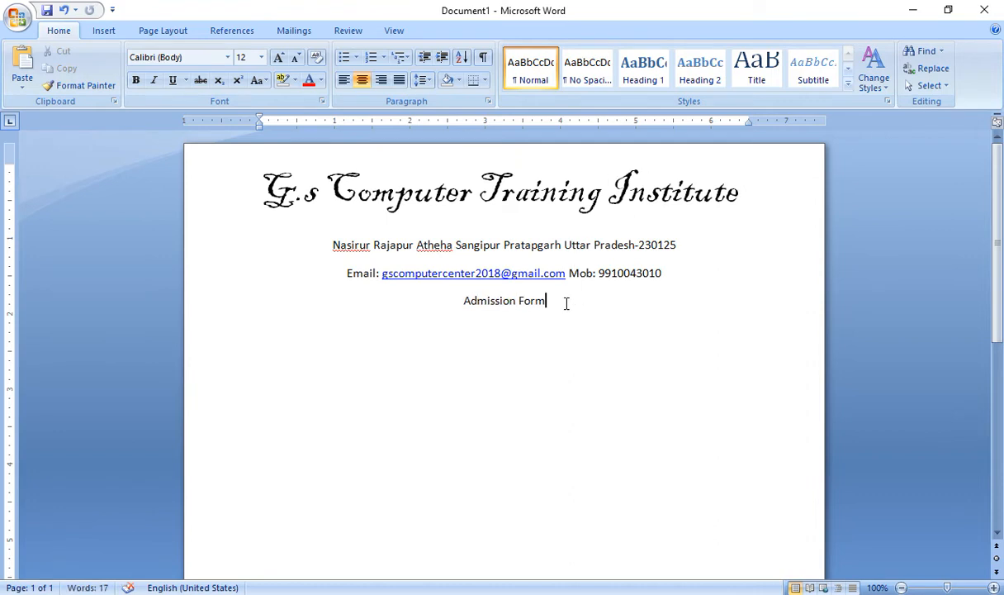
pyautogui.moveTo(565, 303); pyautogui.dragTo(467, 308)
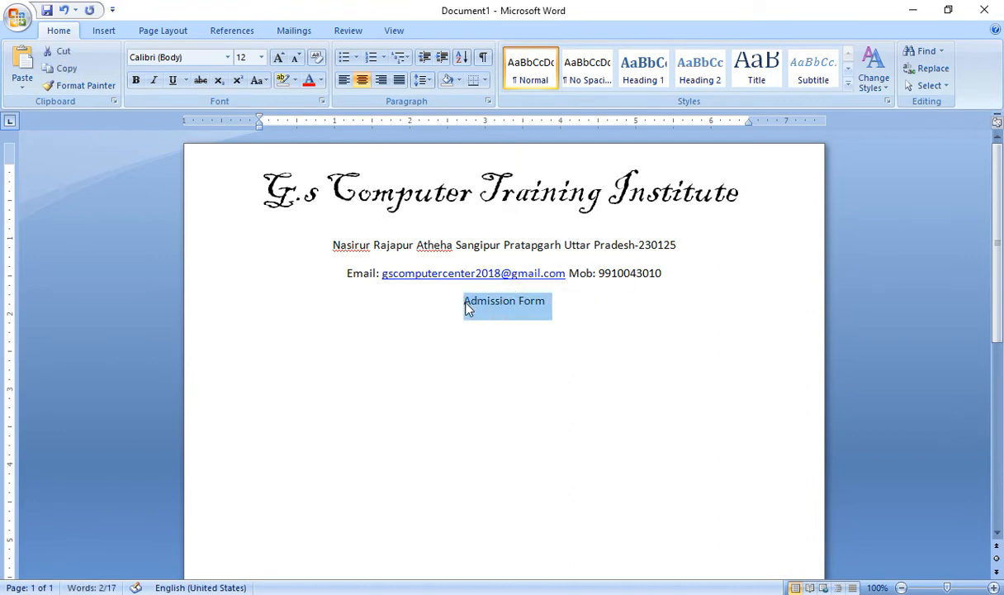
pyautogui.hotkey('ctrl', 'b')
# Turn off extra spacing between the four header lines in Paragraph settings
pyautogui.moveTo(684, 280); pyautogui.dragTo(263, 192)
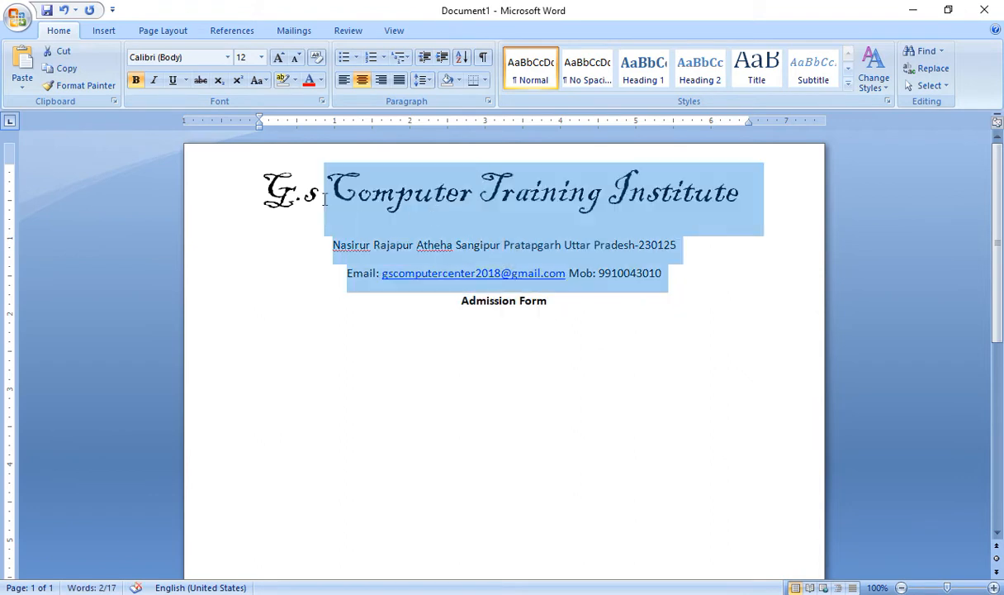
pyautogui.moveTo(565, 311); pyautogui.dragTo(257, 197)
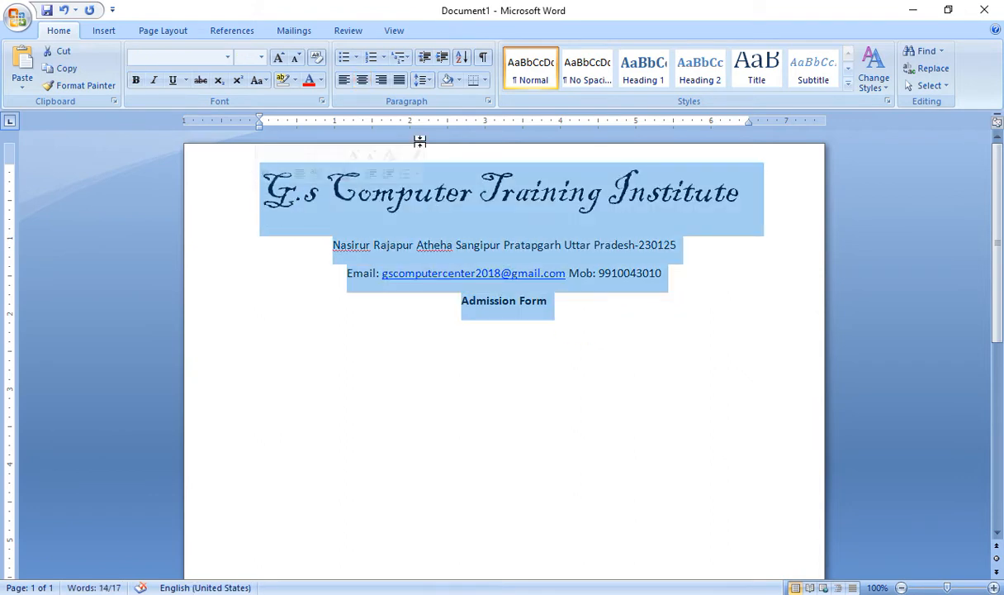
pyautogui.click(486, 101)
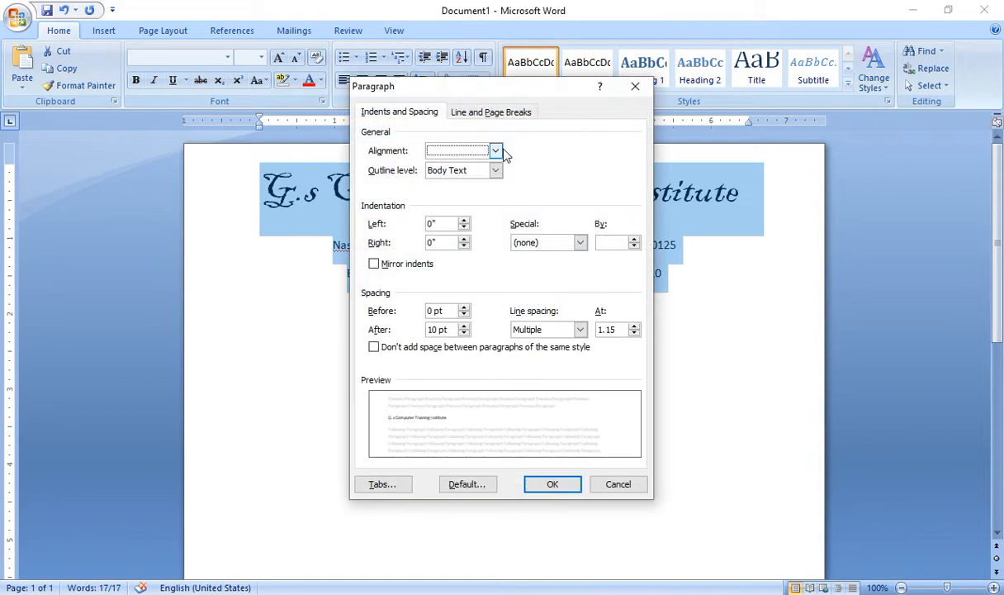
pyautogui.click(375, 347)
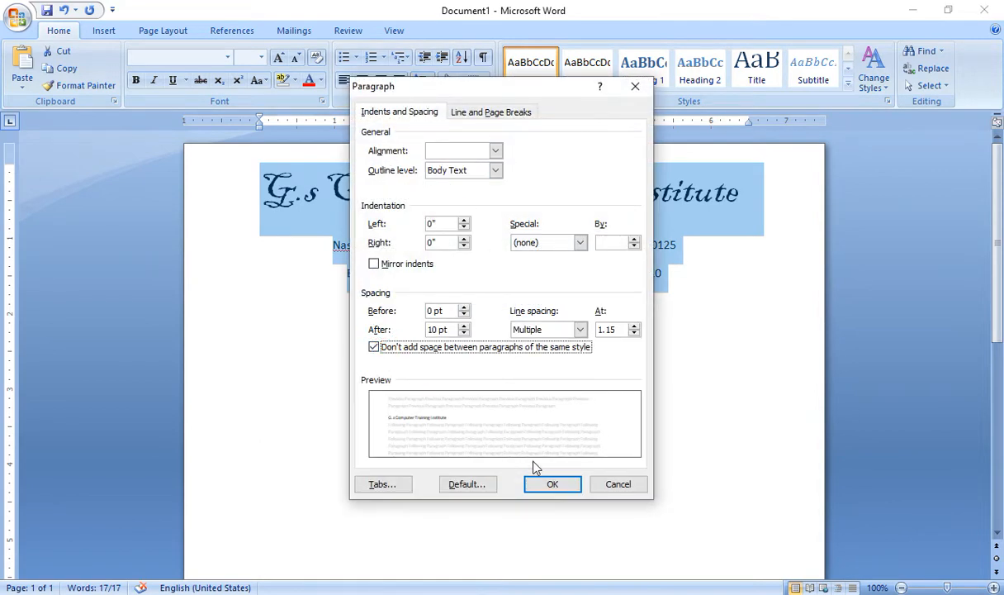
pyautogui.click(549, 483)
# Add an empty left-aligned line after Admission Form
pyautogui.click(580, 278)
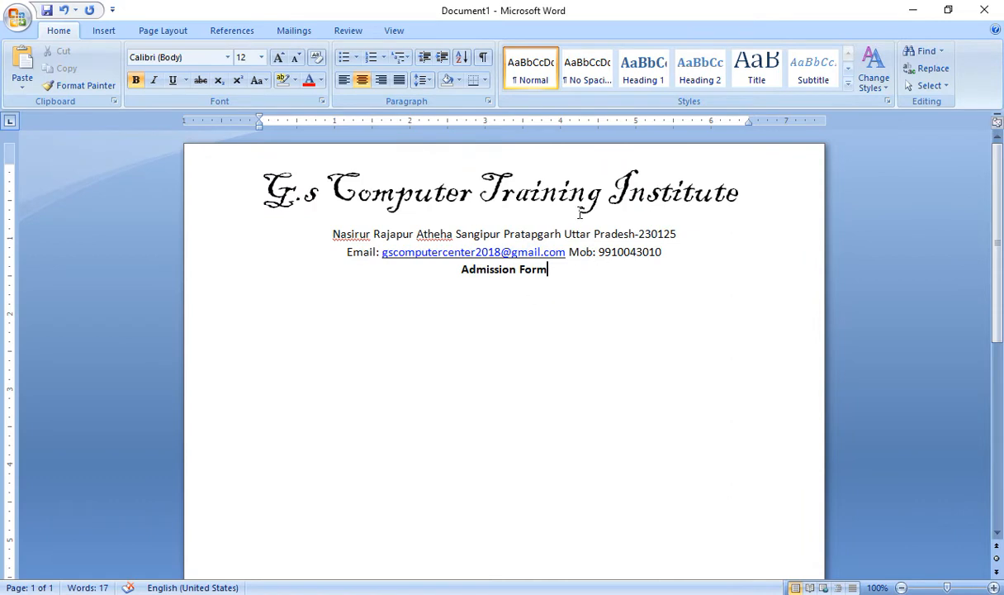
pyautogui.click(557, 268)
pyautogui.press('Return')
pyautogui.click(344, 80)
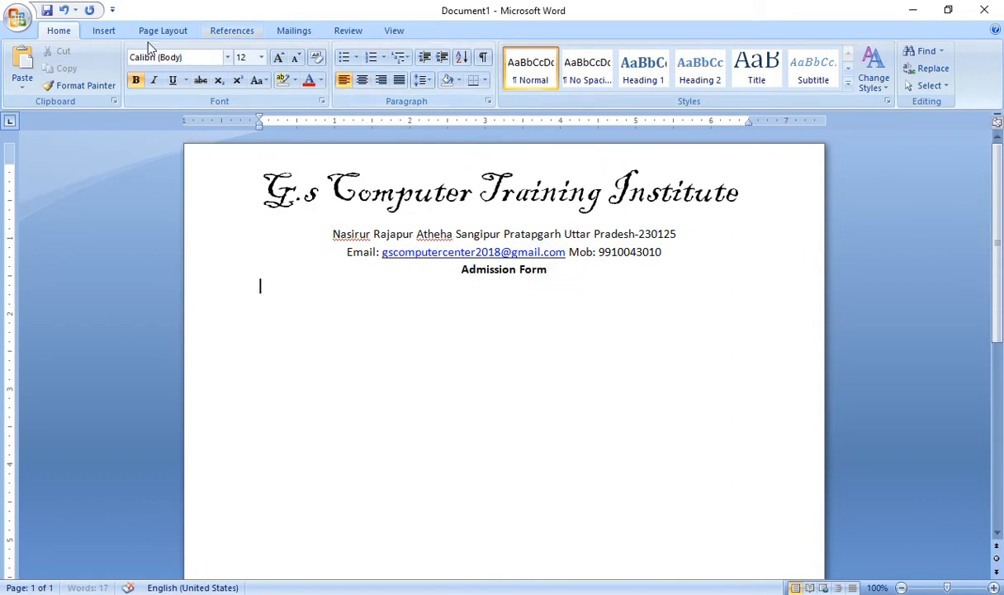
# Insert a 14-column, 24-row table beneath the Admission Form heading
pyautogui.click(103, 30)
pyautogui.click(128, 88)
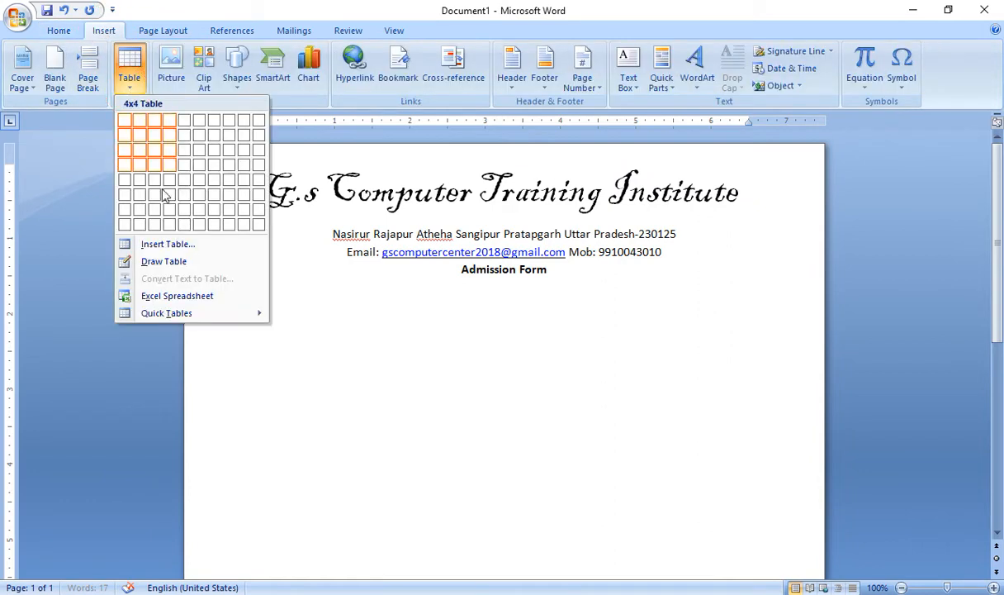
pyautogui.click(165, 245)
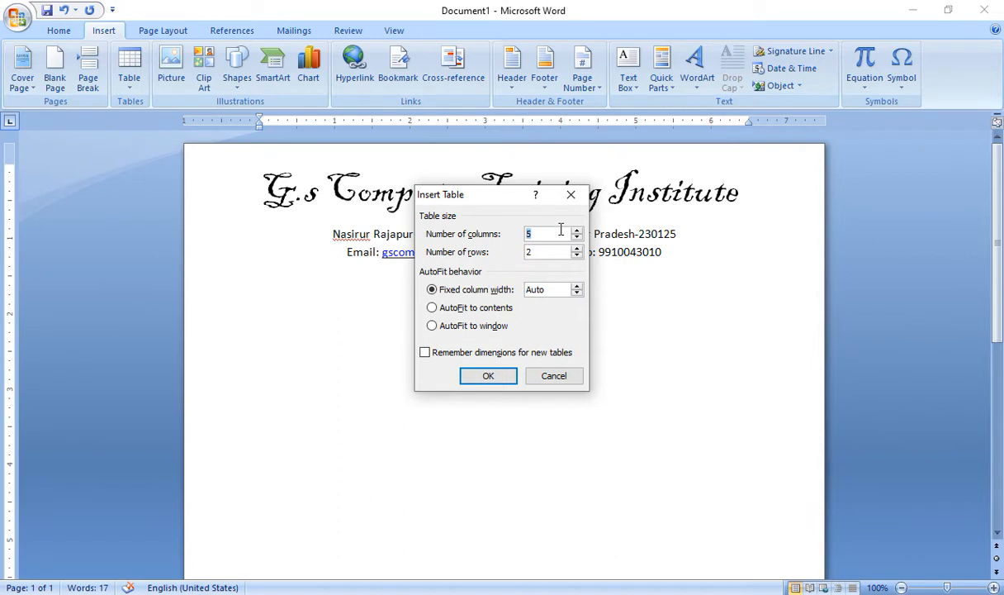
pyautogui.write('14')
pyautogui.click(487, 378)
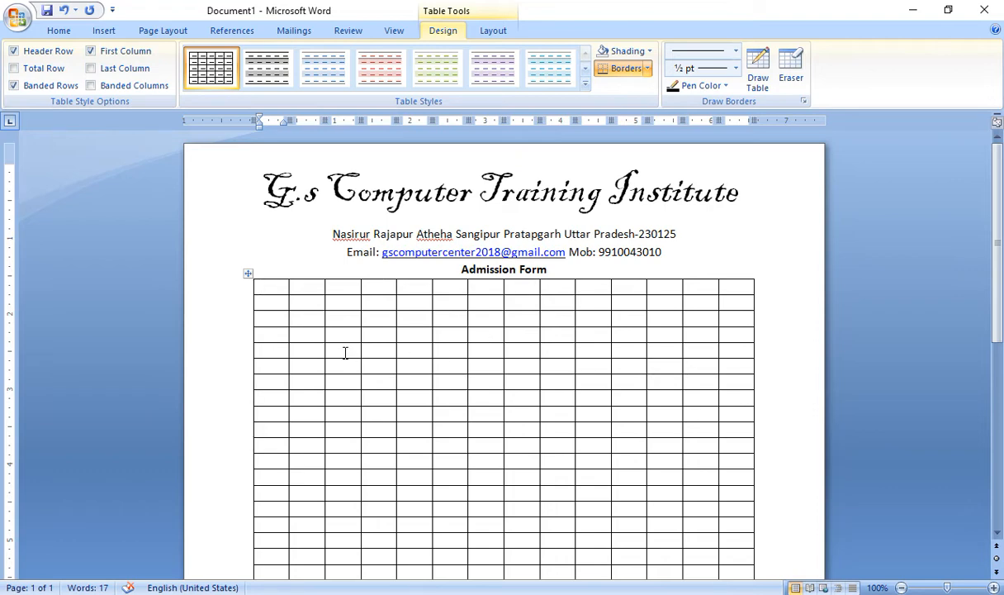
# Extend the table's left edge, widen the first column, and shrink the second row's font
pyautogui.moveTo(246, 121)
pyautogui.mouseDown()
pyautogui.moveTo(214, 123)
pyautogui.moveTo(339, 126)
pyautogui.mouseUp()
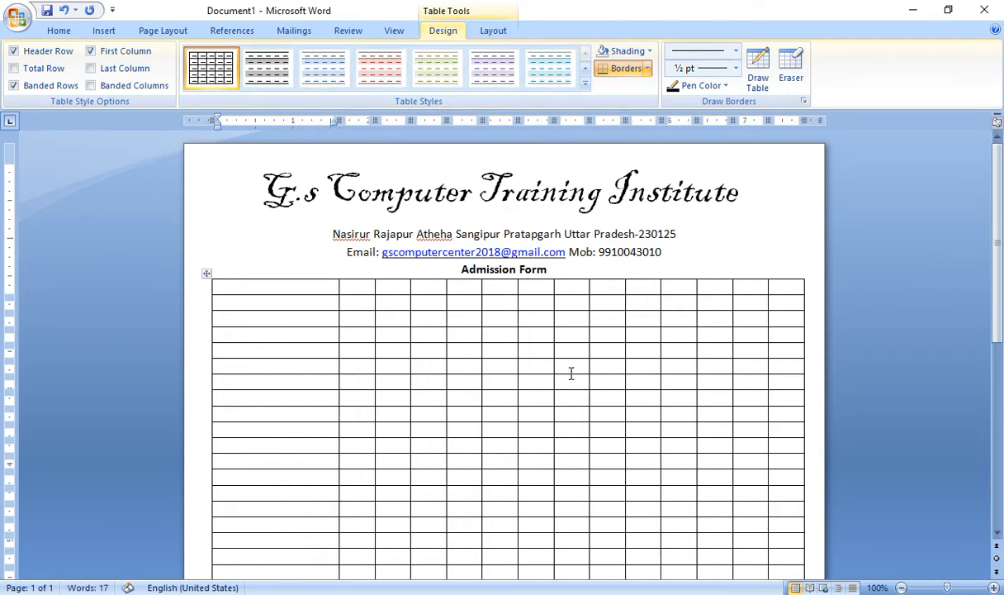
pyautogui.click(288, 304)
pyautogui.moveTo(288, 304); pyautogui.dragTo(725, 298)
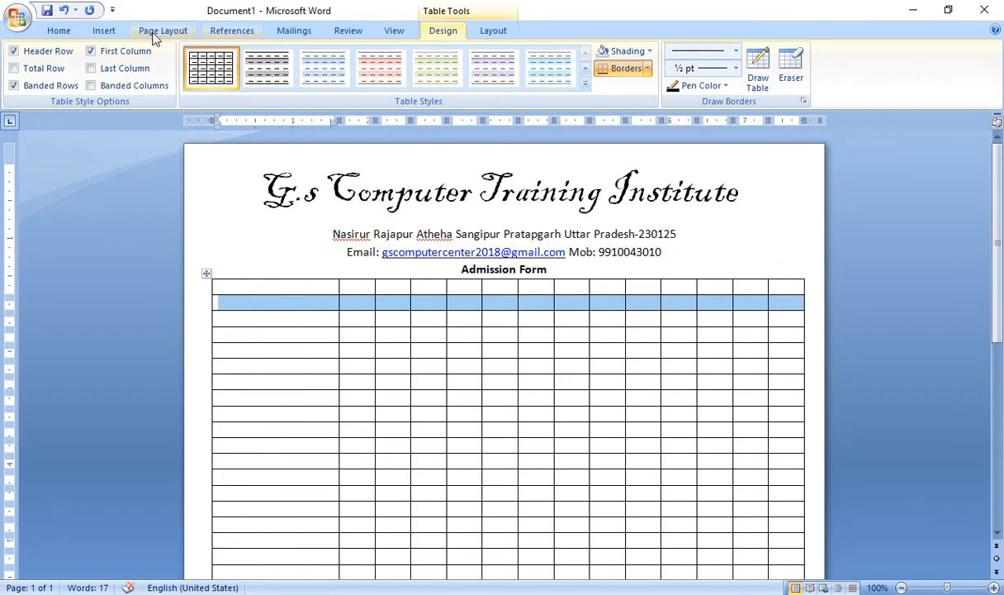
pyautogui.click(56, 32)
pyautogui.click(244, 58)
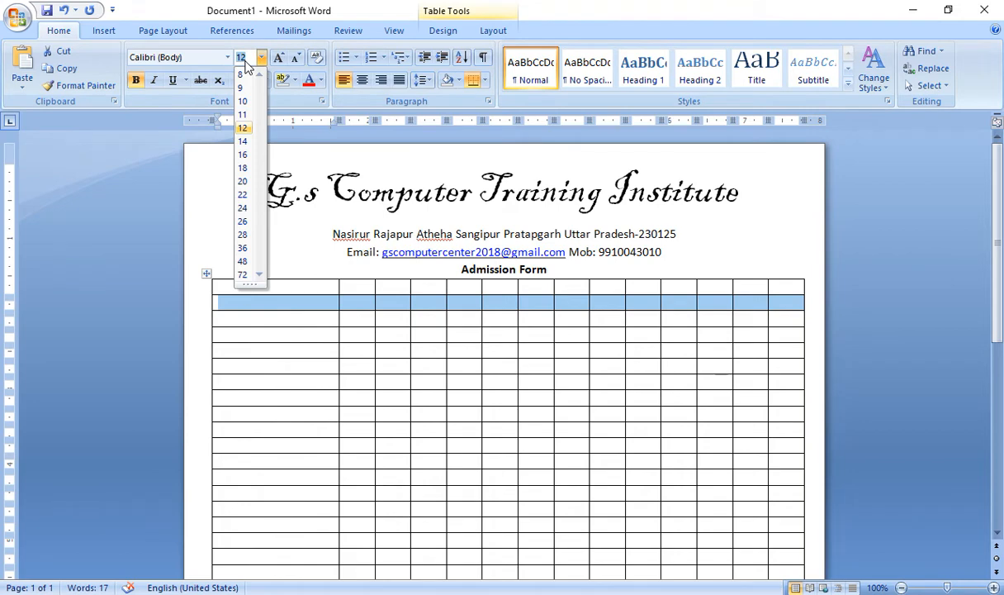
pyautogui.click(248, 60)
pyautogui.write('3')
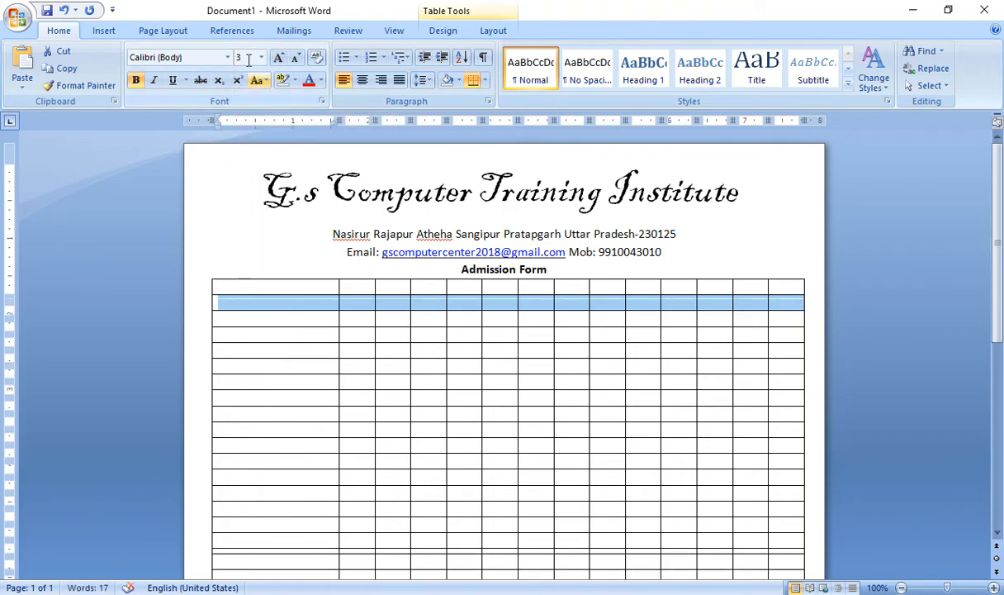
pyautogui.click(248, 58)
pyautogui.write('1')
pyautogui.press('Return')
# Set the whole second row to 3 pt font and give it no borders
pyautogui.click(367, 328)
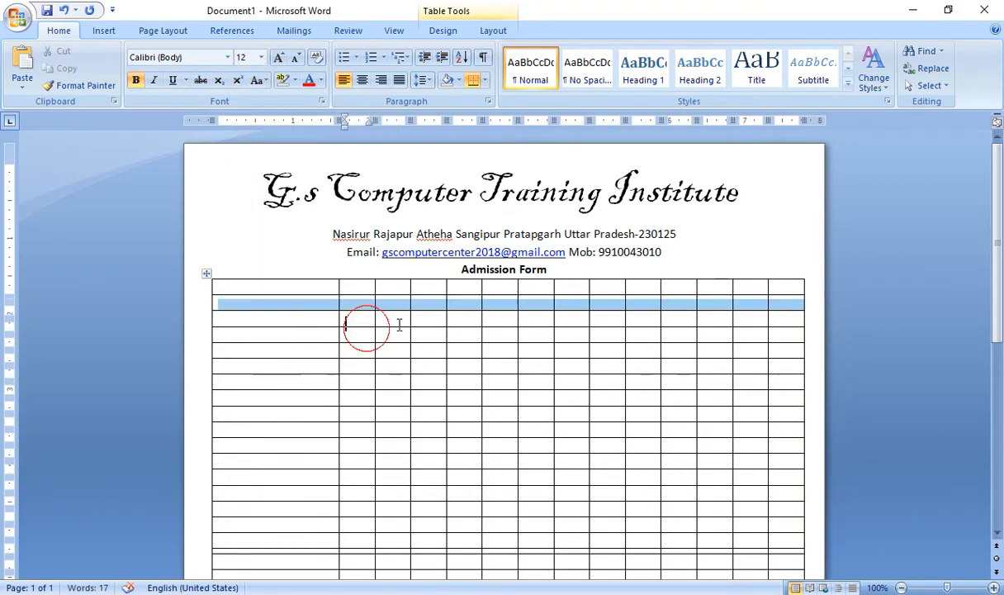
pyautogui.moveTo(811, 300); pyautogui.dragTo(453, 299)
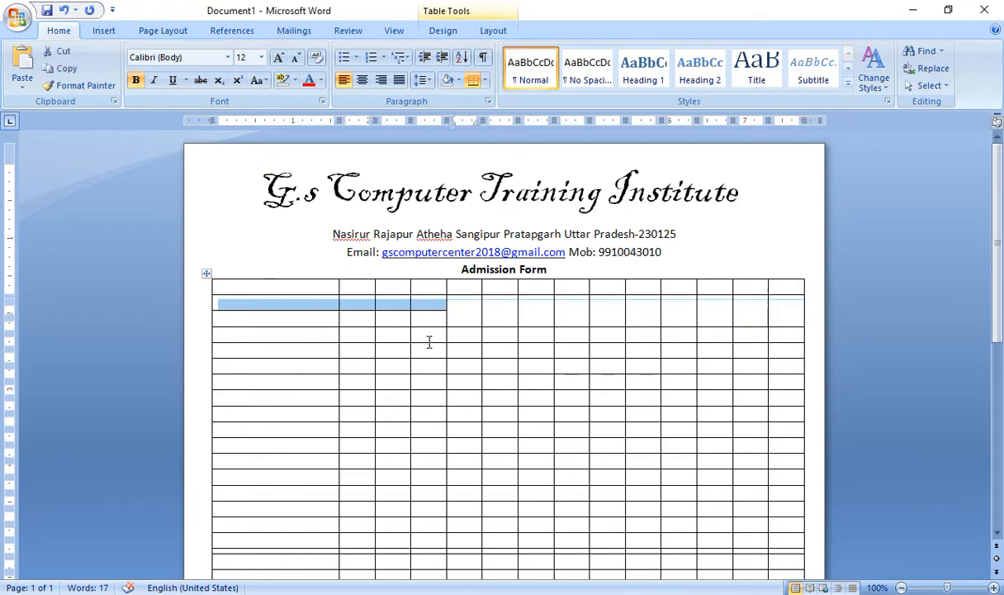
pyautogui.click(278, 326)
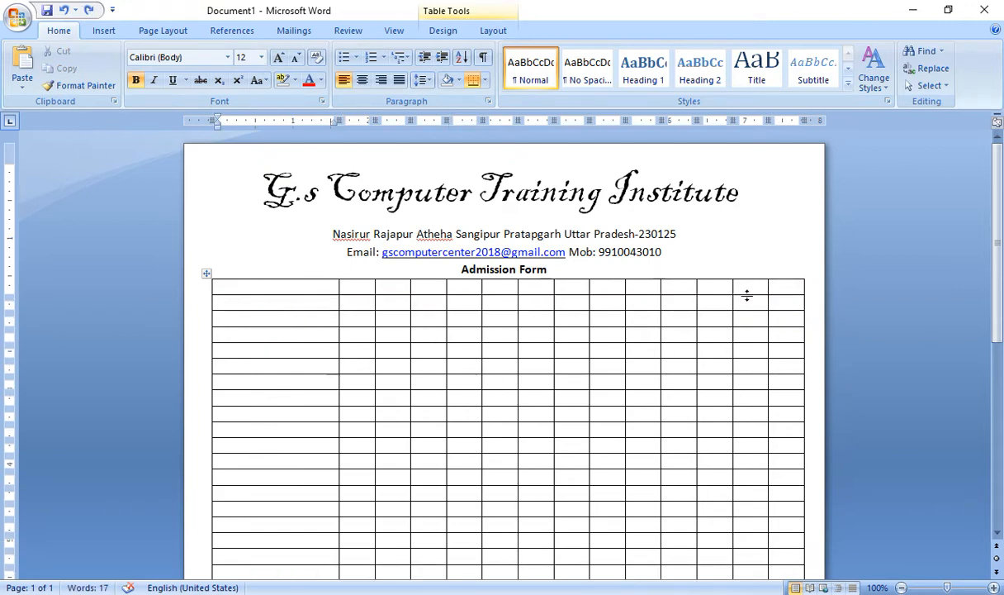
pyautogui.moveTo(822, 299); pyautogui.dragTo(215, 304)
pyautogui.click(240, 58)
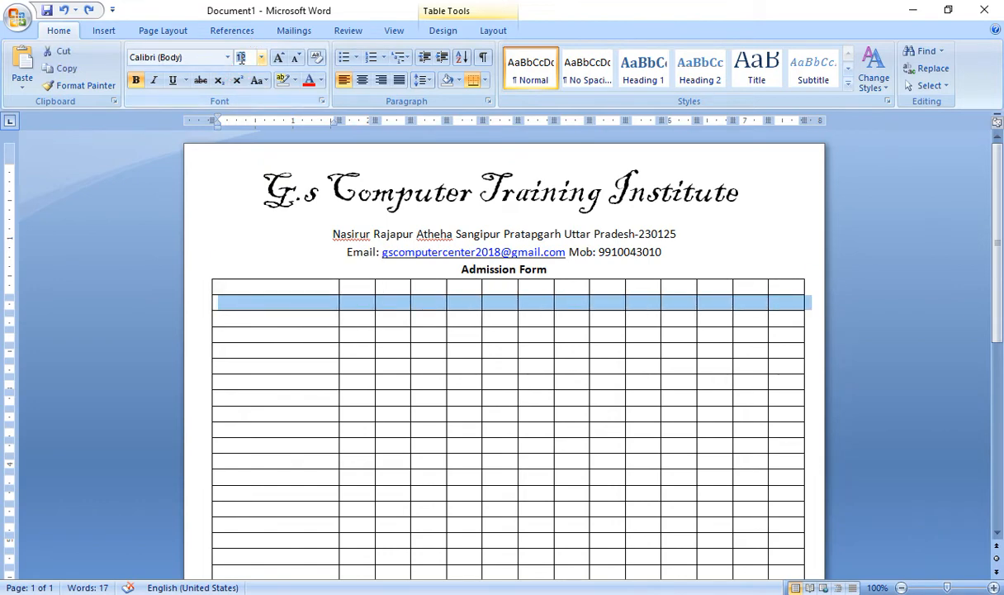
pyautogui.write('3')
pyautogui.press('Return')
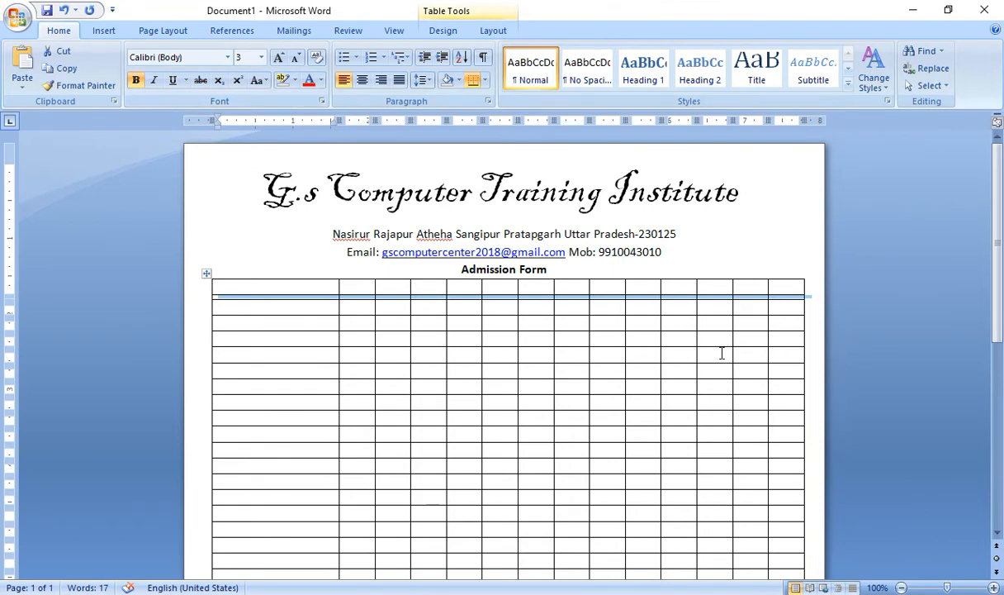
pyautogui.click(480, 84)
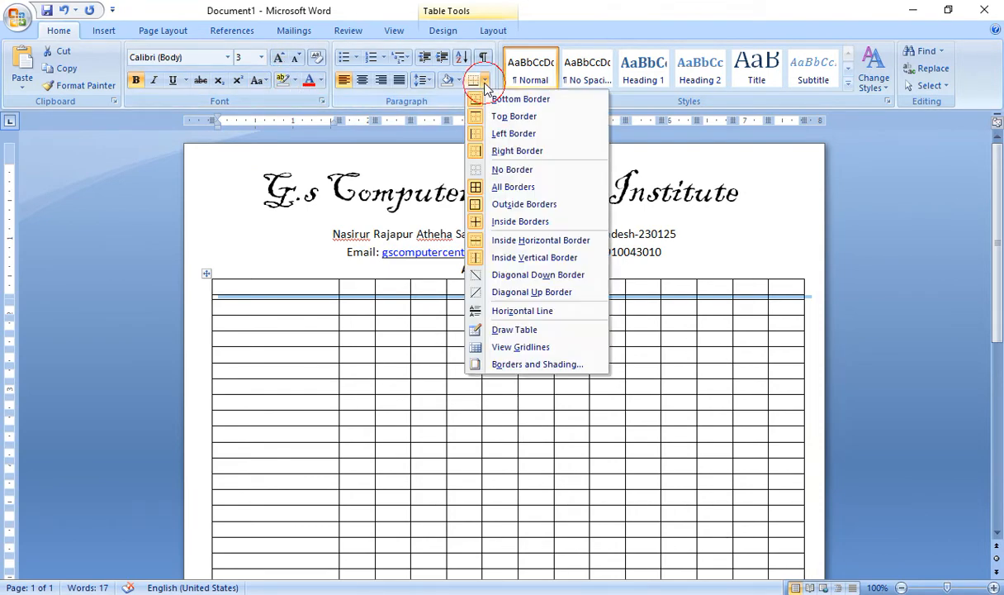
pyautogui.click(502, 171)
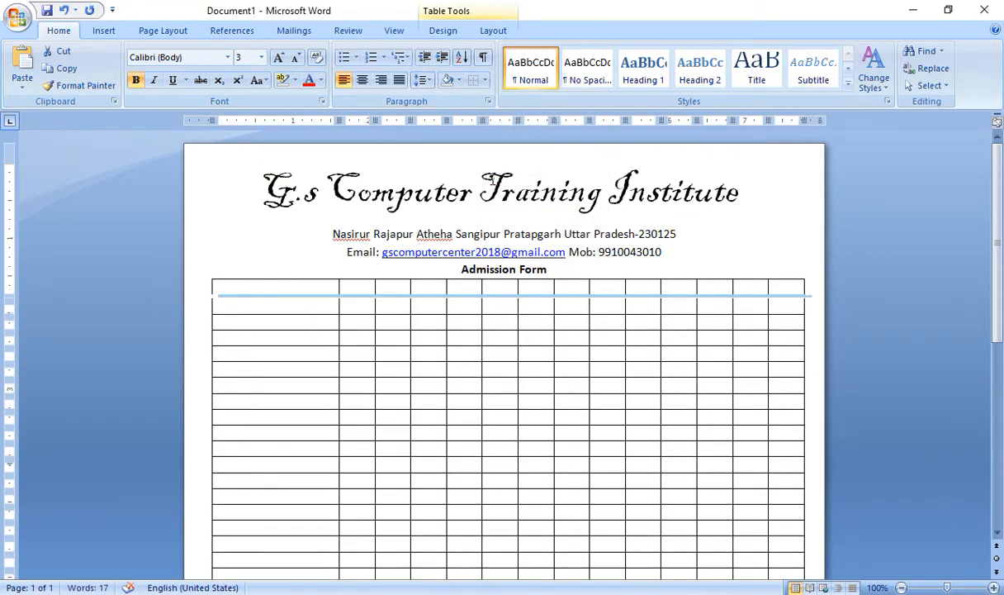
# Repeat the split down every table row with F4 so each becomes a separate strip, then scroll back up
pyautogui.press('Down')
pyautogui.press('F4')
pyautogui.press('Down')
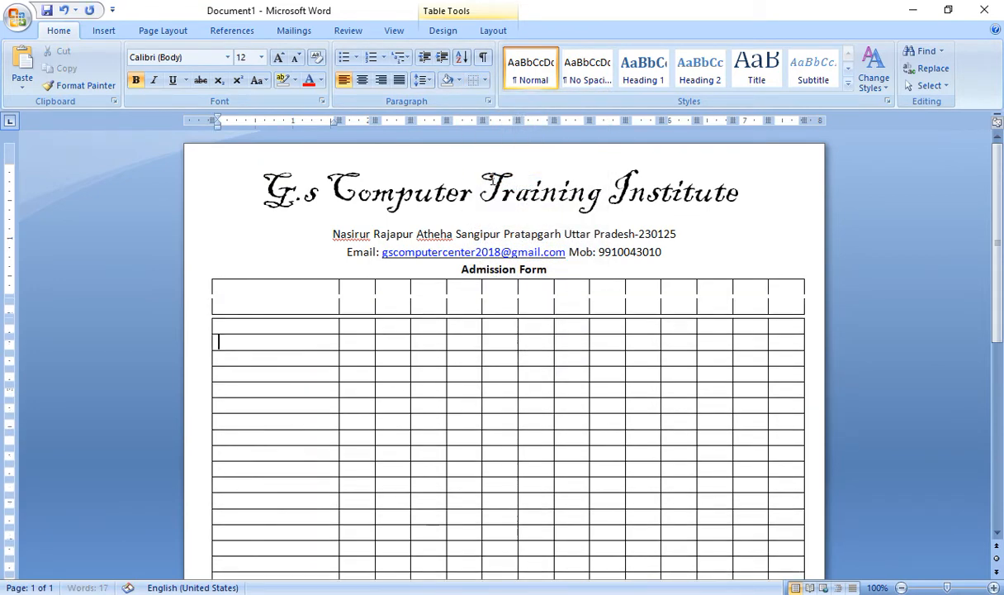
pyautogui.press('F4')
pyautogui.press('Down')
pyautogui.press('F4')
pyautogui.press('Down')
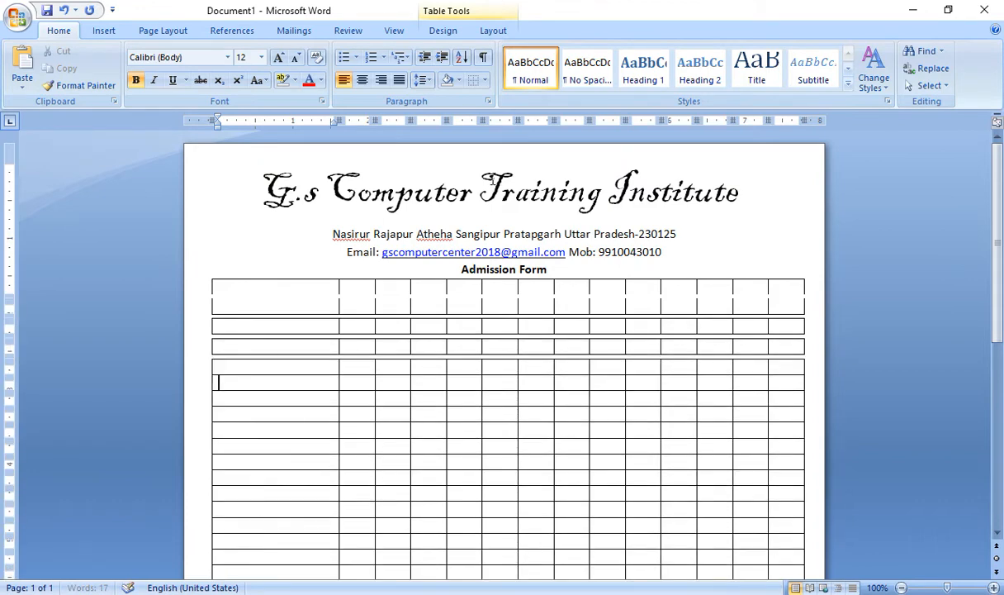
pyautogui.press('F4')
pyautogui.press('Down')
pyautogui.press('F4')
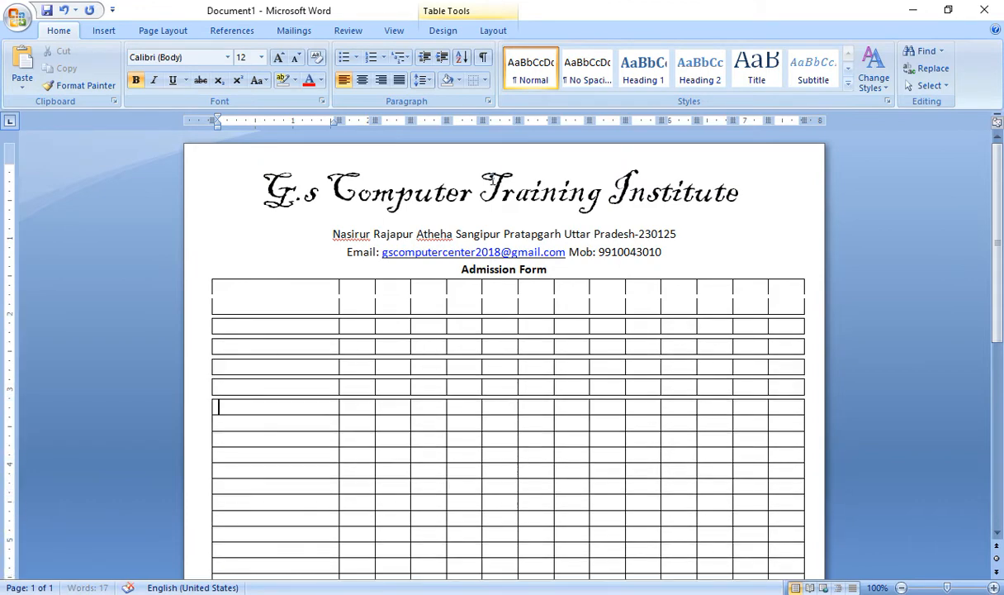
pyautogui.press('Down')
pyautogui.press('F4')
pyautogui.press('Down')
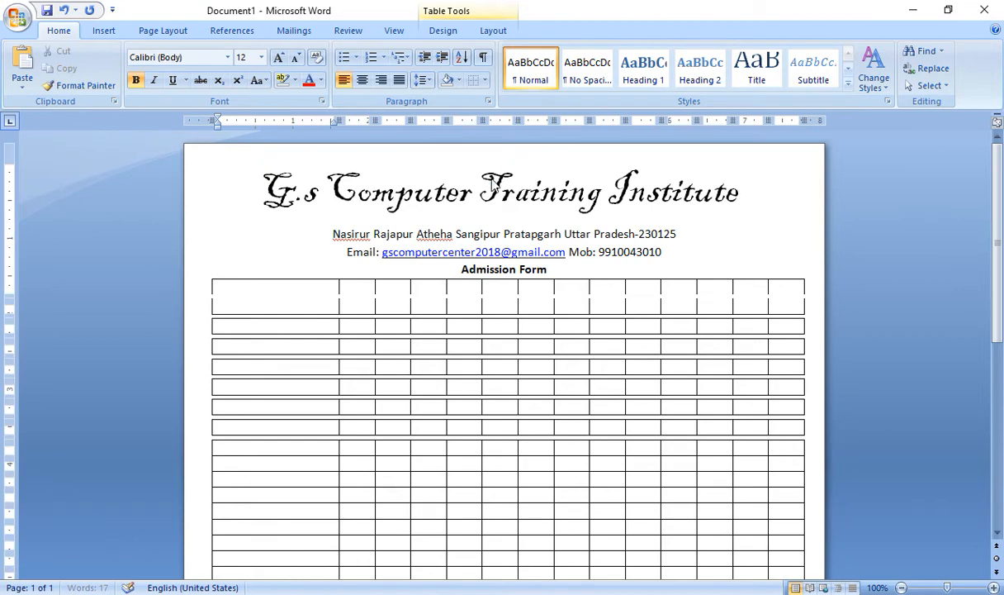
pyautogui.press('F4')
pyautogui.press('Down')
pyautogui.press('F4')
pyautogui.press('Down')
pyautogui.press('F4')
pyautogui.press('Down')
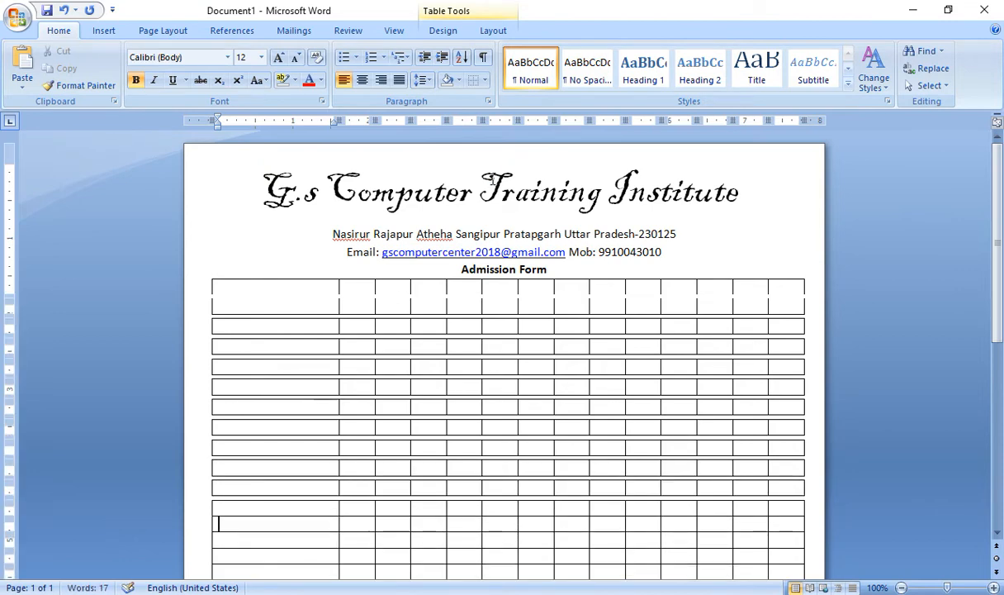
pyautogui.press('F4')
pyautogui.press('Down')
pyautogui.press('F4')
pyautogui.press('Down')
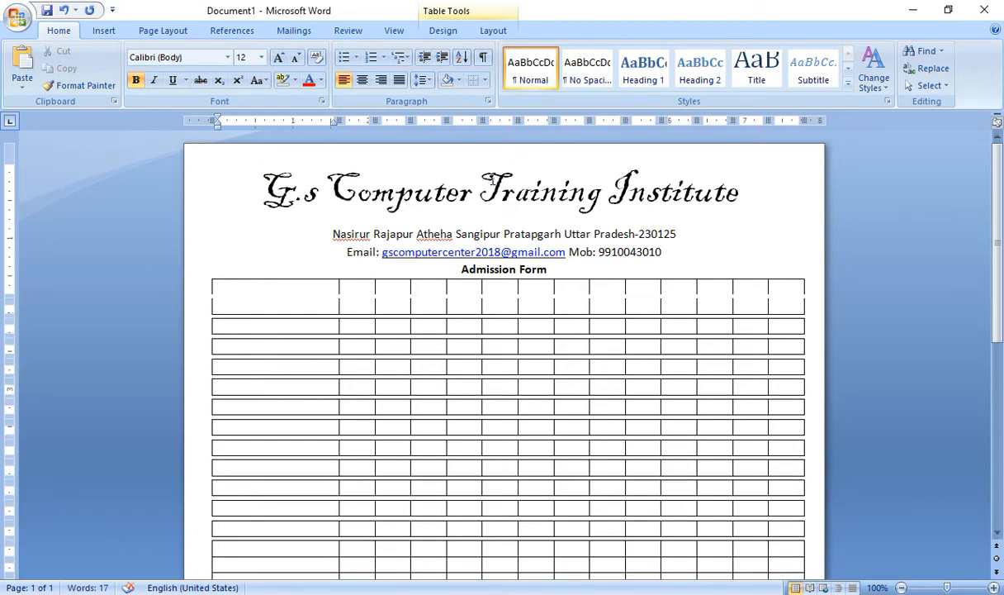
pyautogui.press('F4')
pyautogui.press('Down')
pyautogui.press('F4')
pyautogui.press('Down')
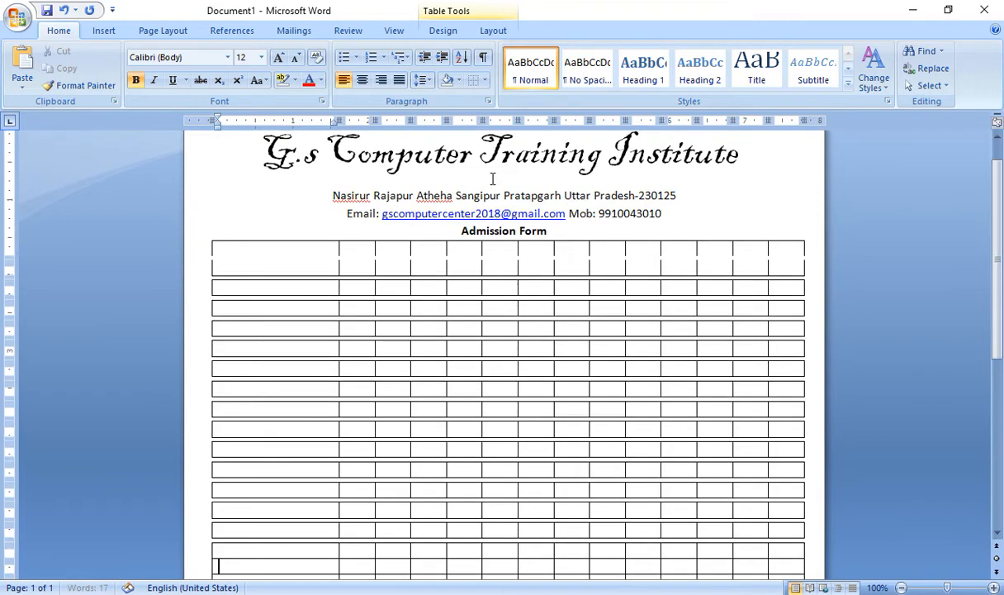
pyautogui.press('F4')
pyautogui.press('Down')
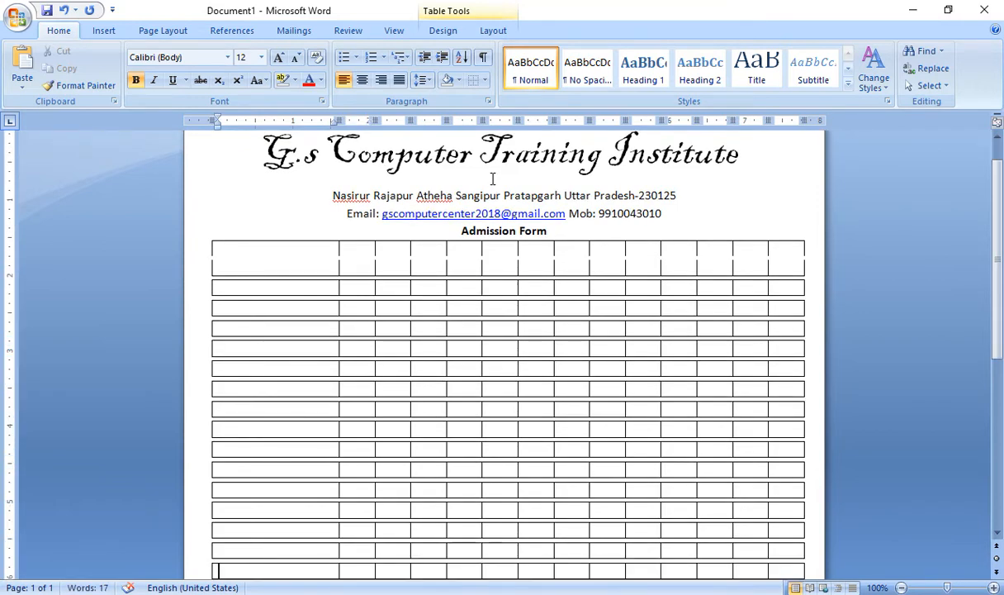
pyautogui.press('F4')
pyautogui.press('Down')
pyautogui.press('Down')
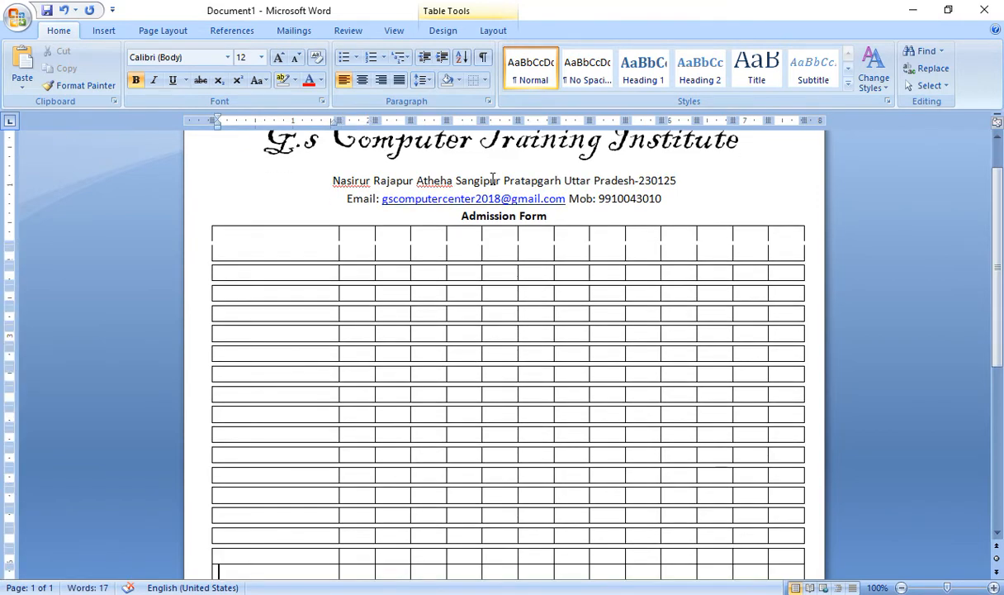
pyautogui.press('F4')
pyautogui.press('Down')
pyautogui.press('F4')
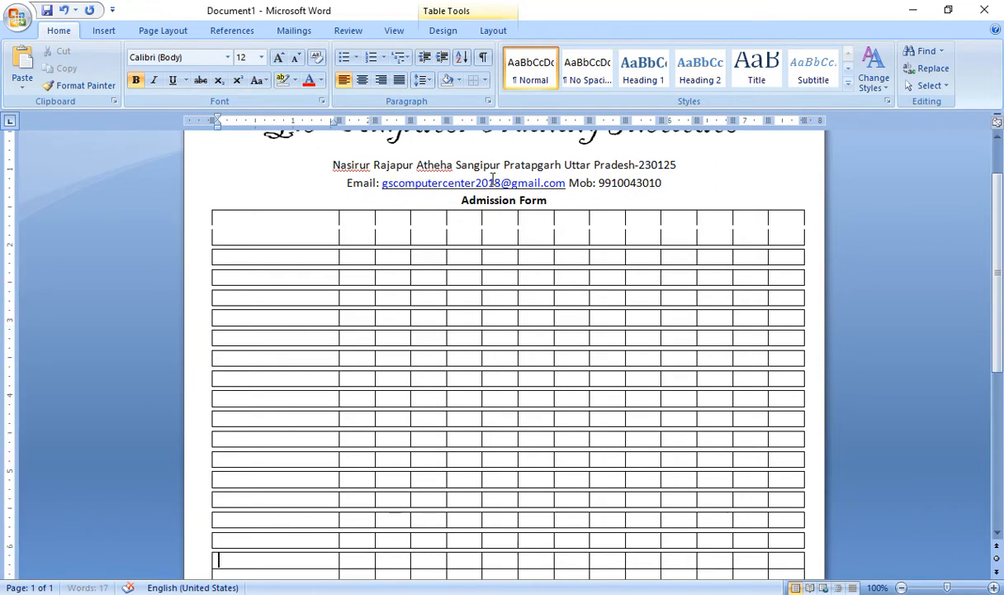
pyautogui.press('Down')
pyautogui.press('F4')
pyautogui.press('F4')
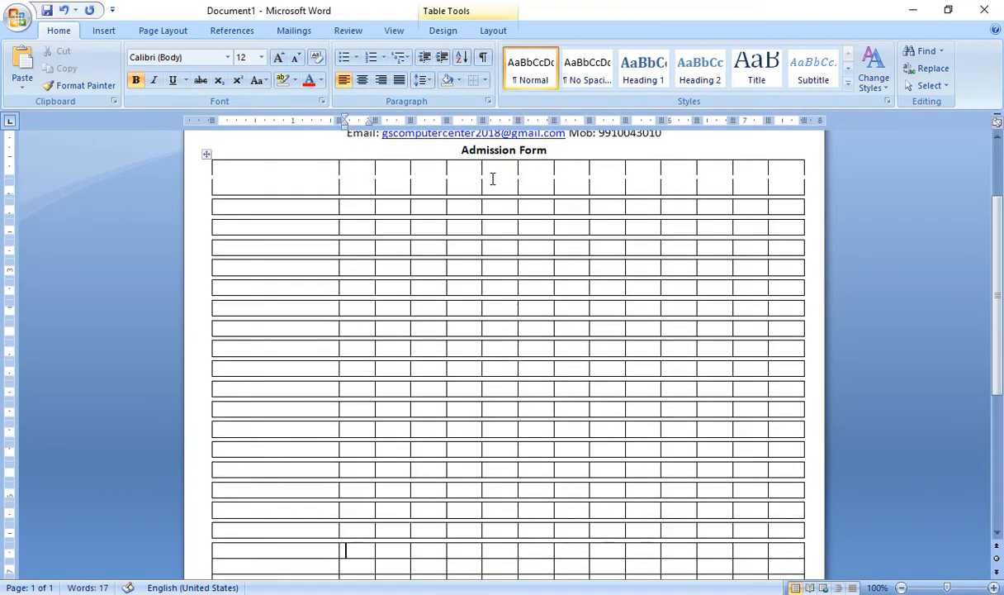
pyautogui.press('Down')
pyautogui.hotkey('shift', 'Tab')
pyautogui.scroll(3, 375, 197)
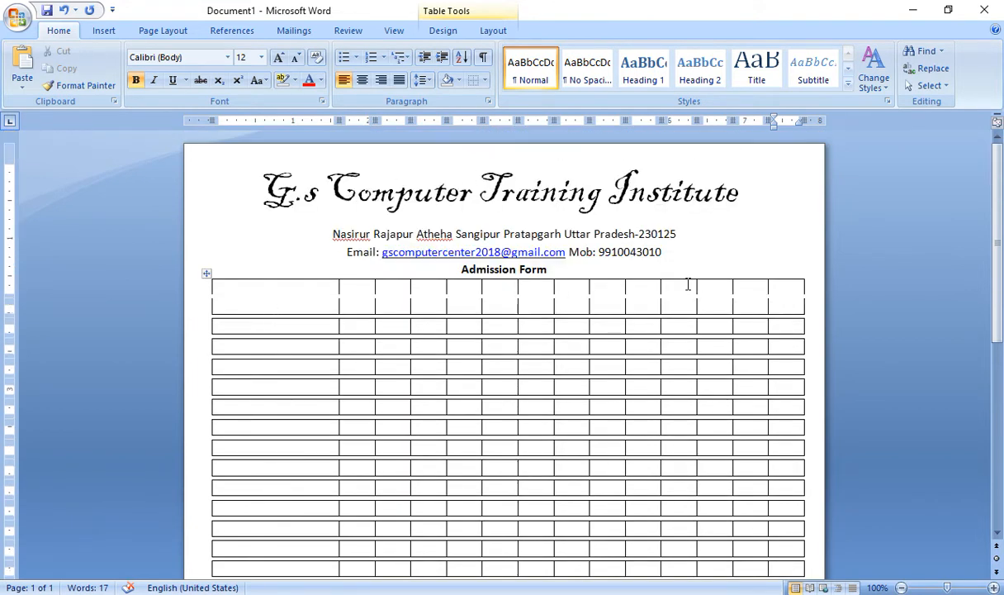
# Delete the rightmost four cells of the top six rows, shifting cells left
pyautogui.moveTo(688, 284); pyautogui.dragTo(799, 399)
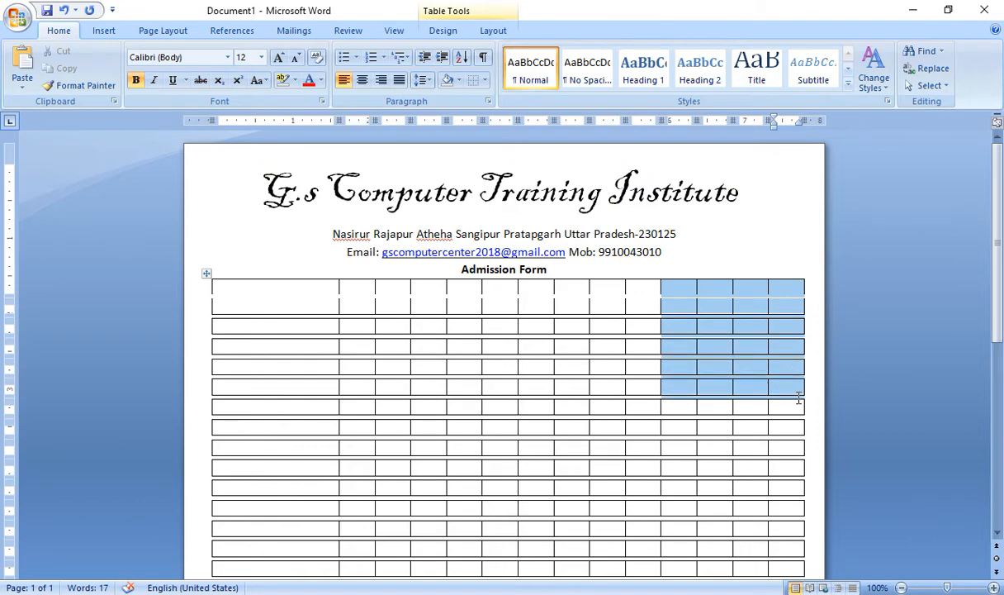
pyautogui.click(736, 343)
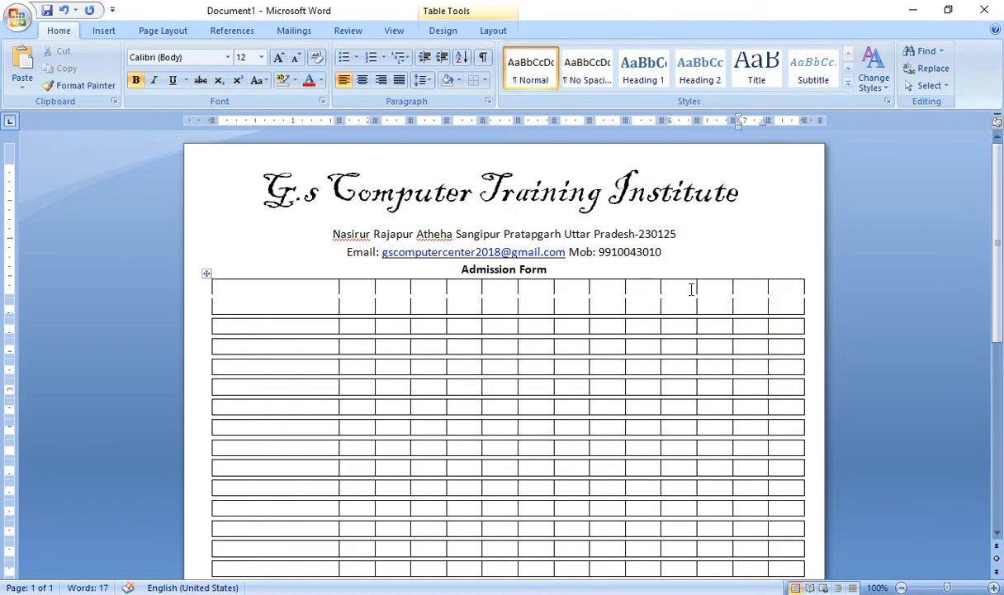
pyautogui.moveTo(693, 286); pyautogui.dragTo(800, 386)
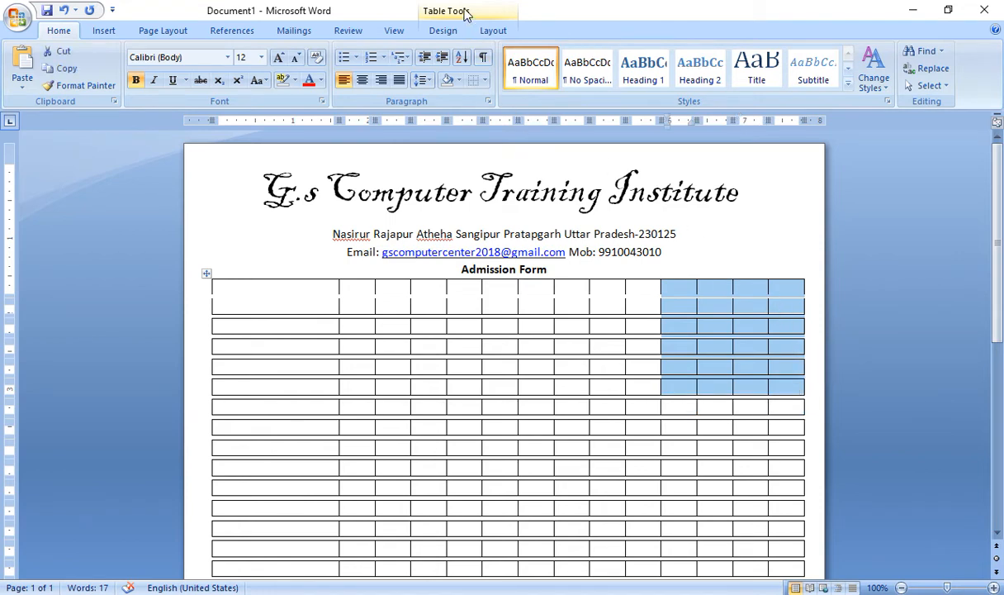
pyautogui.click(492, 33)
pyautogui.click(148, 74)
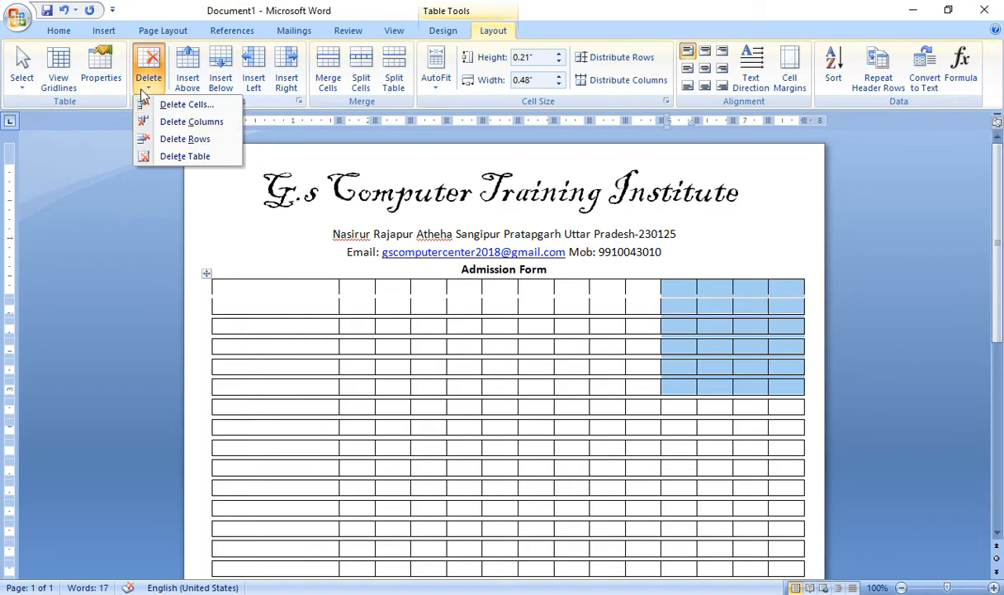
pyautogui.click(180, 103)
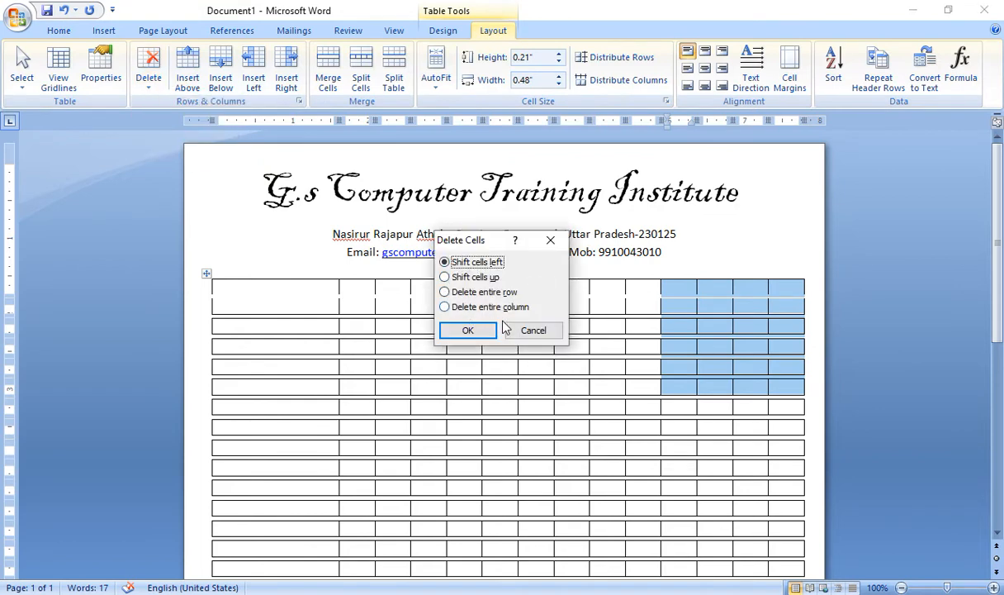
pyautogui.click(471, 331)
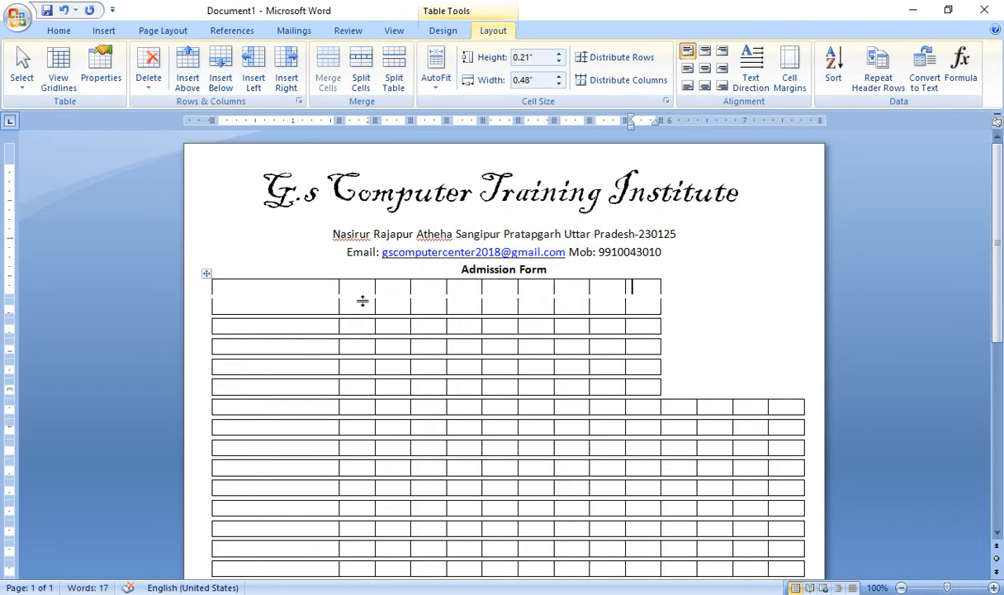
pyautogui.click(280, 283)
pyautogui.click(102, 30)
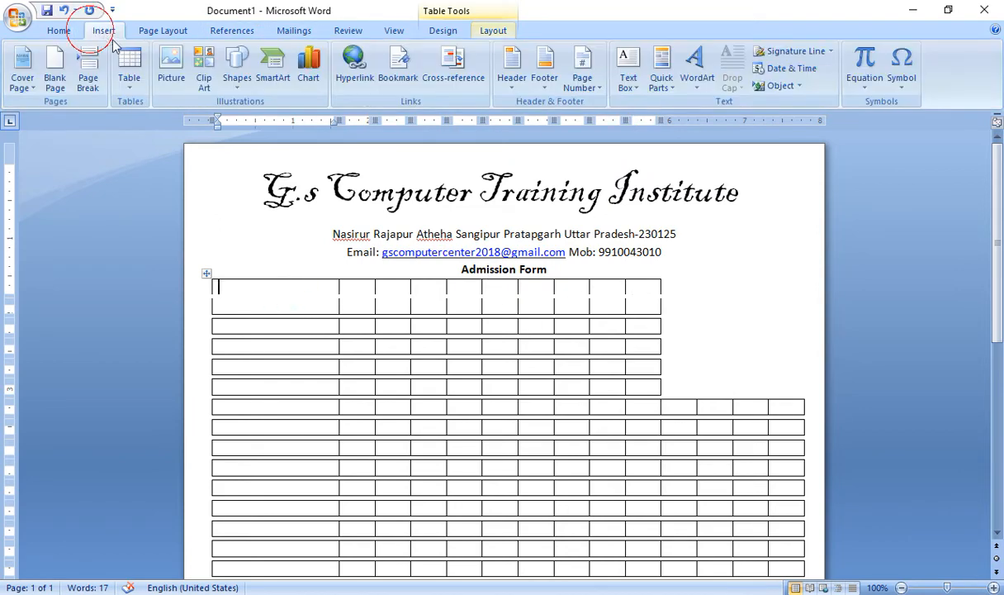
# Draw a text box beside the top rows and type 'Paste Here Your Recent Photographs'
pyautogui.click(236, 81)
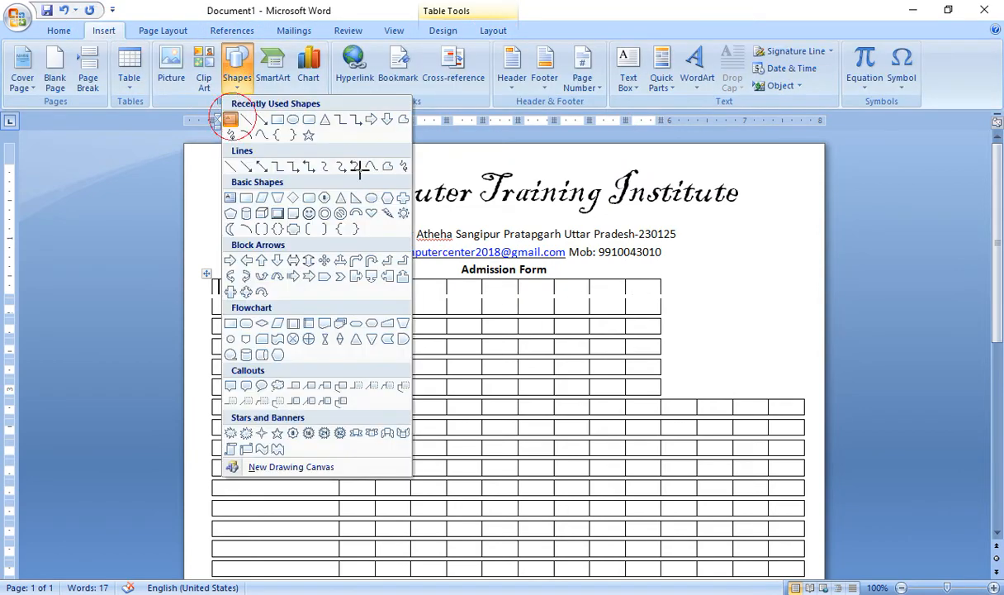
pyautogui.click(237, 117)
pyautogui.moveTo(675, 250); pyautogui.dragTo(800, 391)
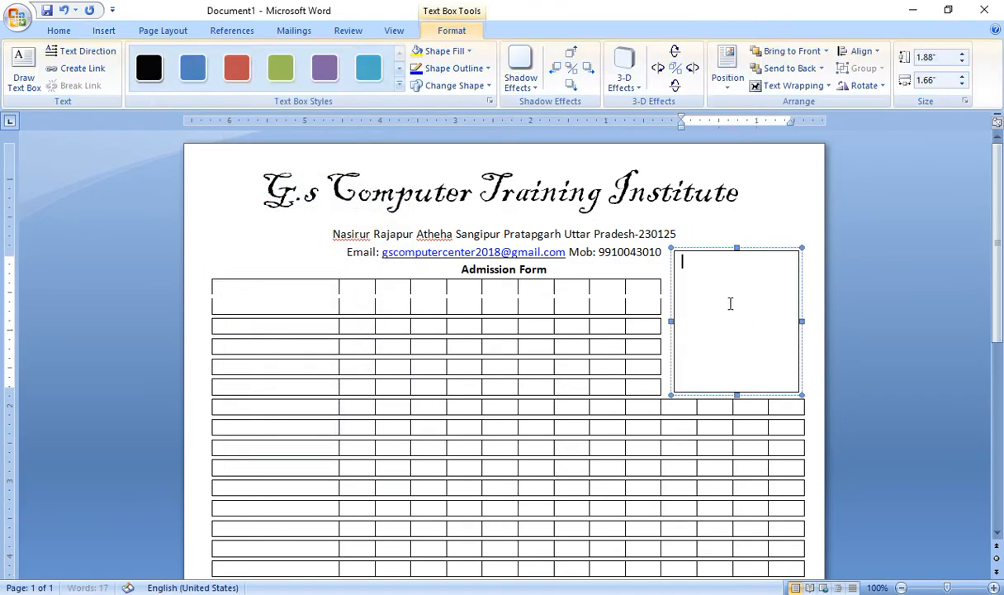
pyautogui.write('Paste Here Y')
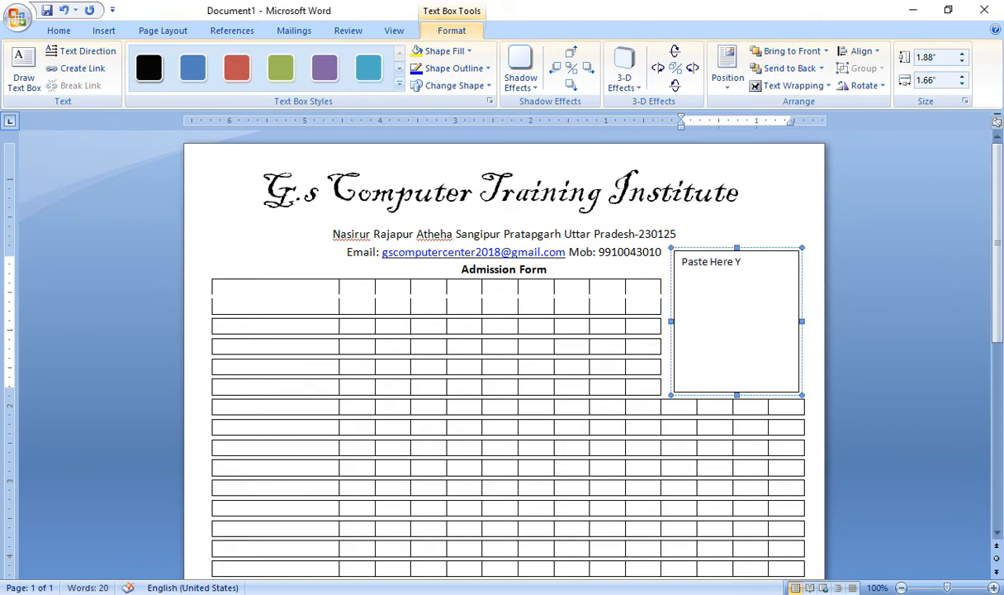
pyautogui.write('our Recent Photograph')
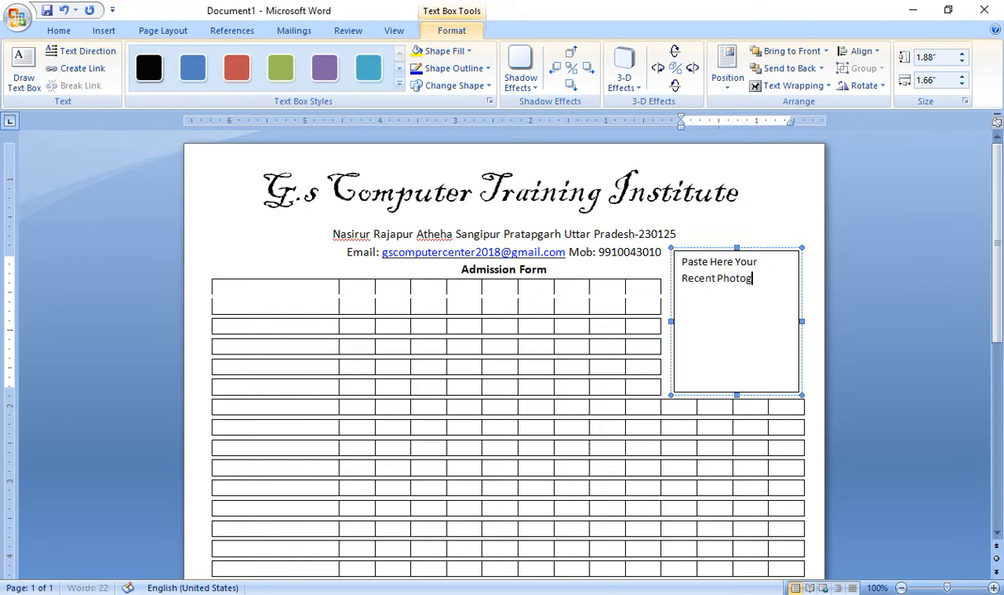
pyautogui.write('s')
# Move Photographs onto its own line, centre the caption, and add a blank line above it
pyautogui.click(718, 278)
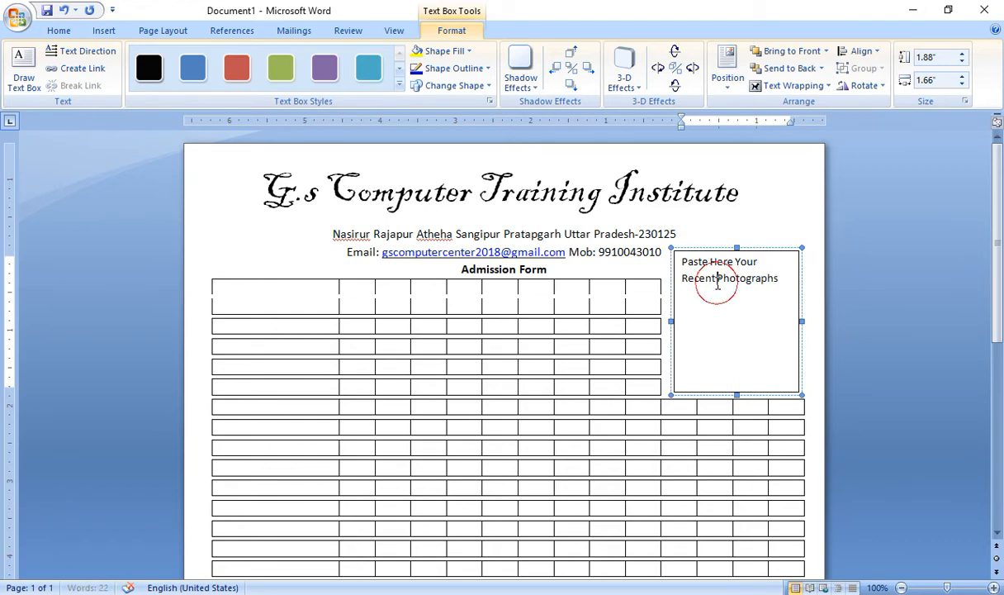
pyautogui.press('Return')
pyautogui.moveTo(747, 380); pyautogui.dragTo(686, 273)
pyautogui.hotkey('ctrl', 'e')
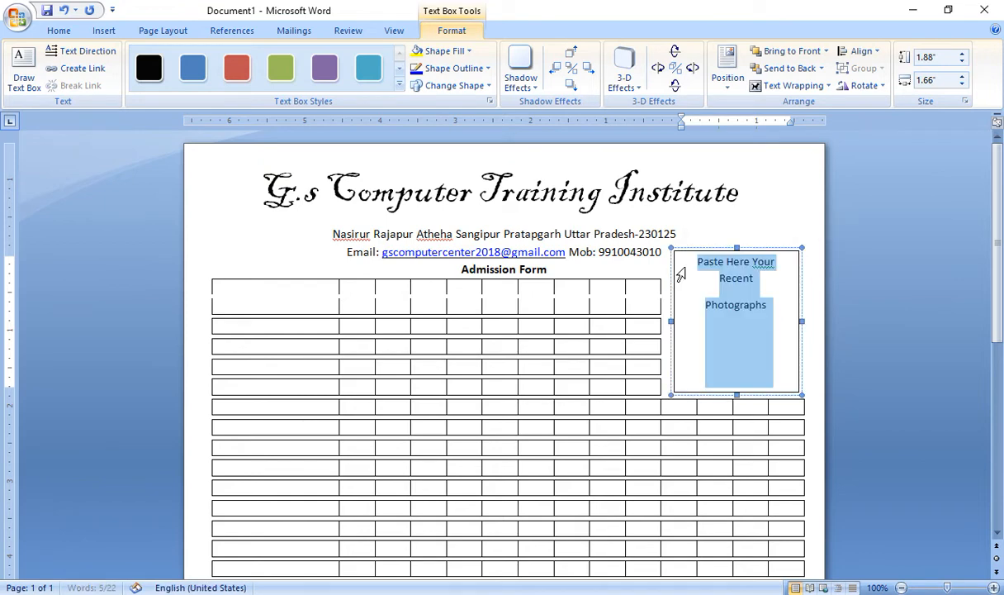
pyautogui.click(682, 273)
pyautogui.click(697, 262)
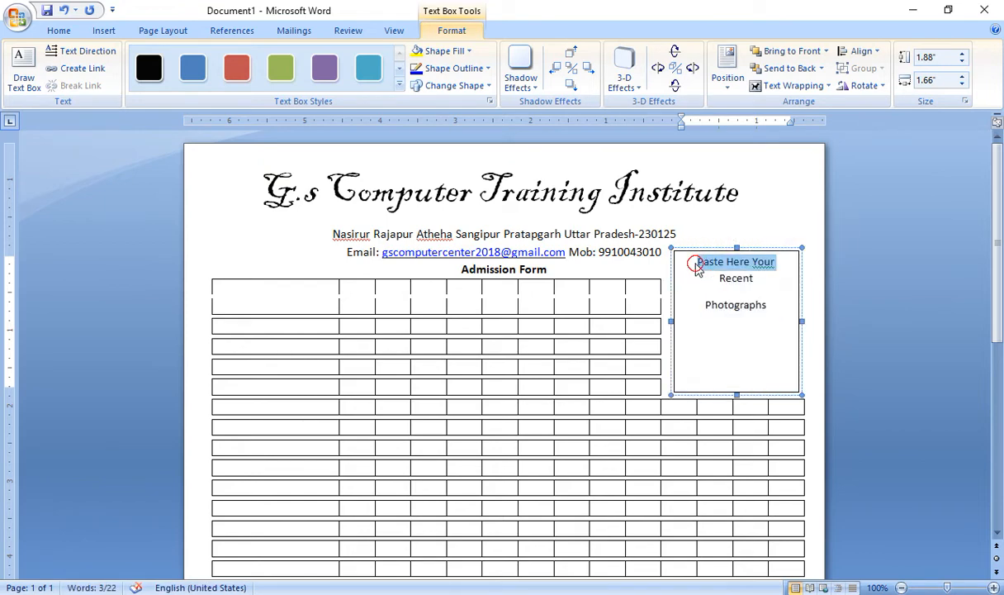
pyautogui.press('Return')
# Put Recent on its own line and make the three-line caption bold
pyautogui.doubleClick(702, 305)
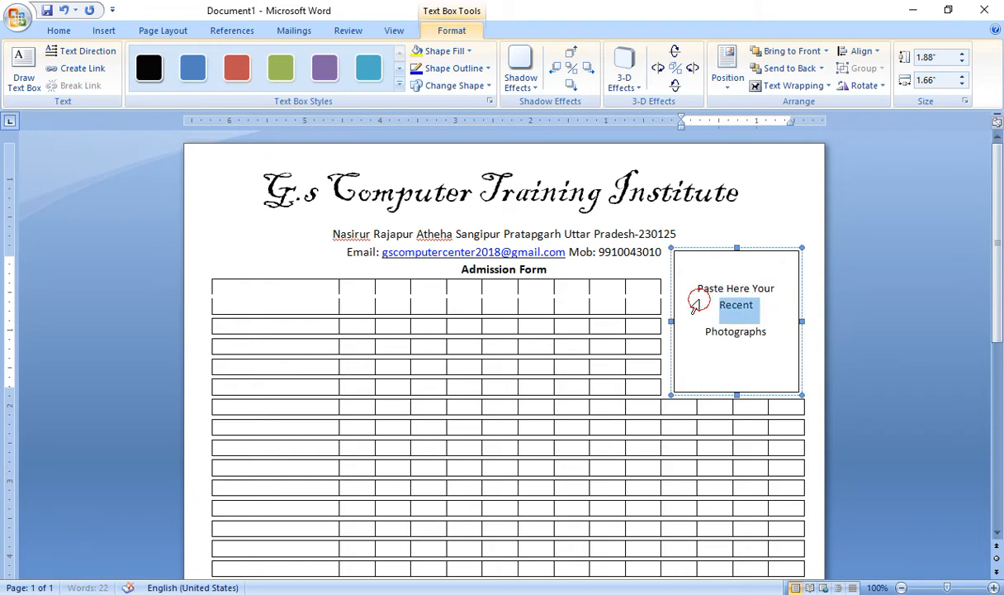
pyautogui.click(718, 306)
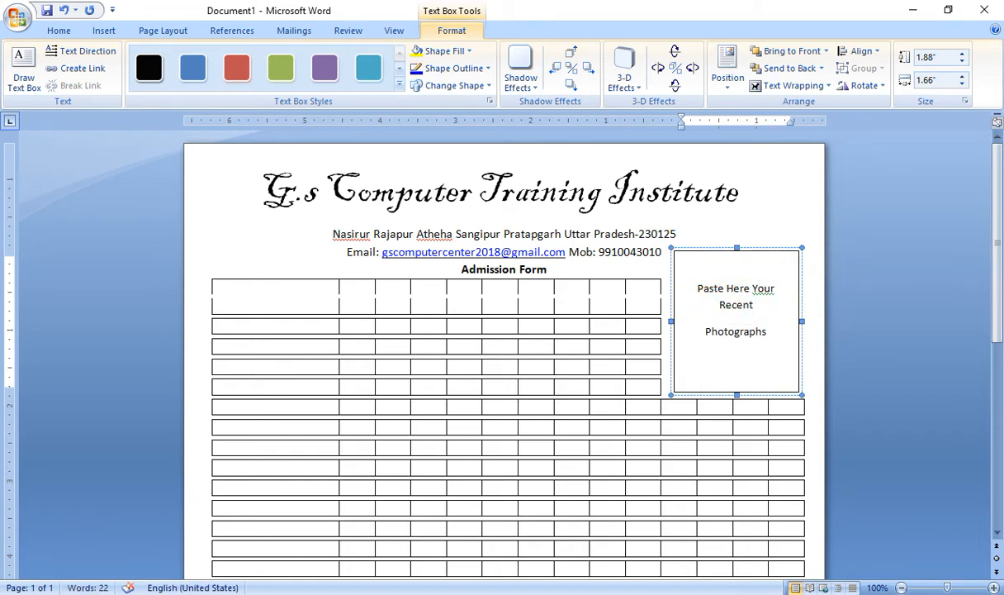
pyautogui.press('Return')
pyautogui.click(695, 293)
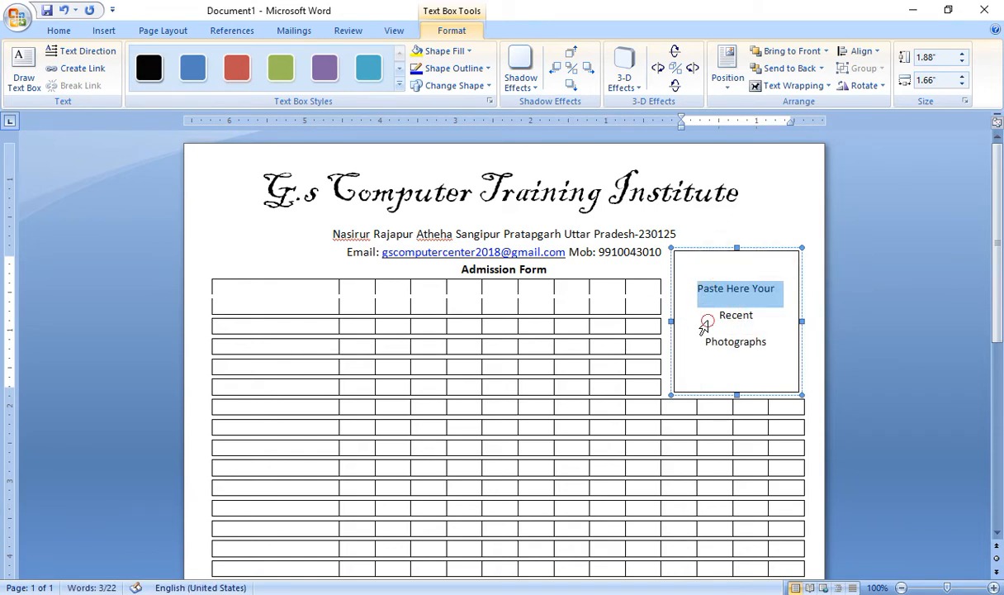
pyautogui.click(708, 320)
pyautogui.moveTo(772, 342); pyautogui.dragTo(700, 290)
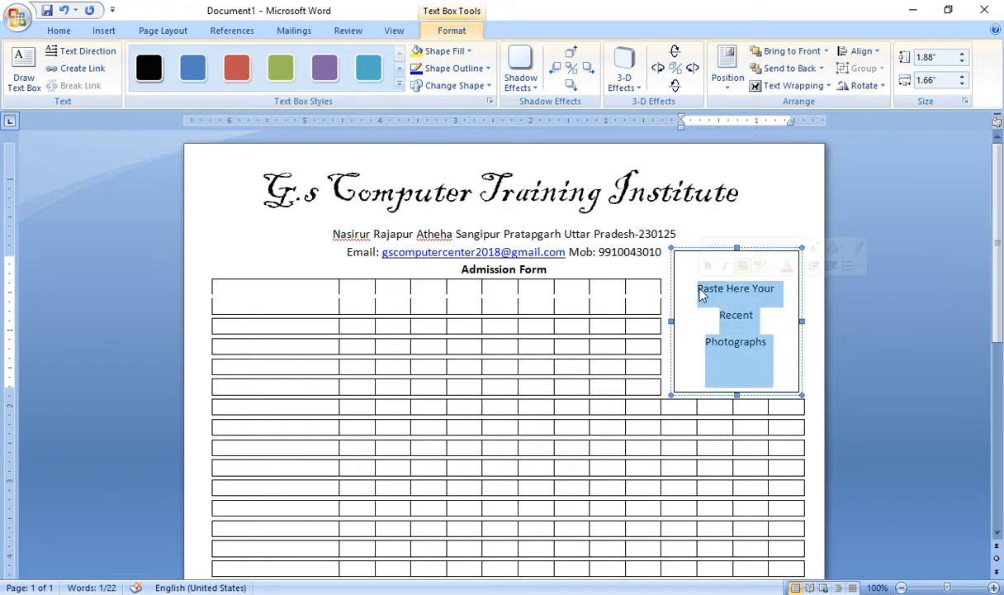
pyautogui.hotkey('ctrl', 'b')
pyautogui.click(696, 314)
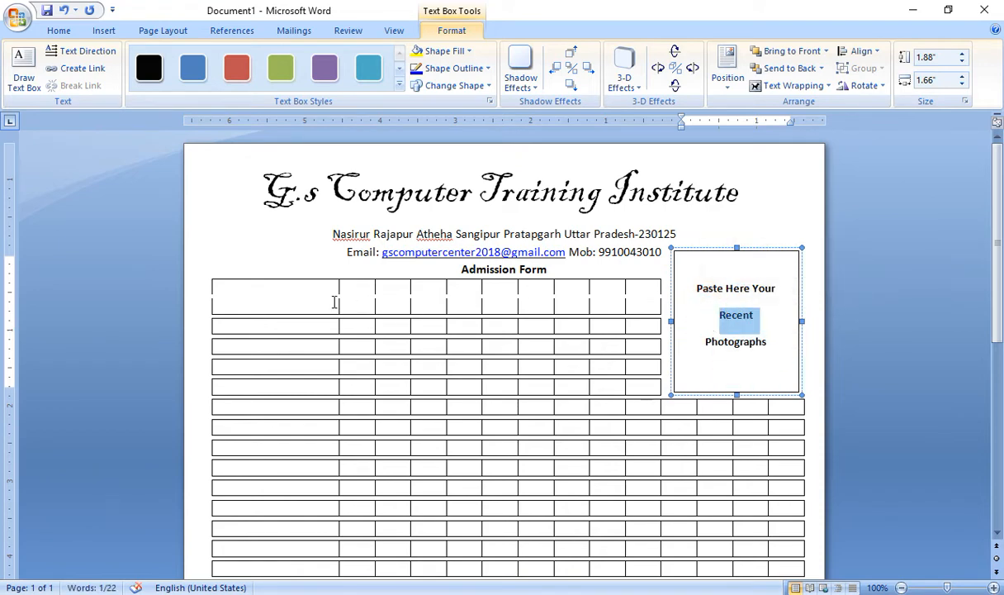
pyautogui.click(301, 291)
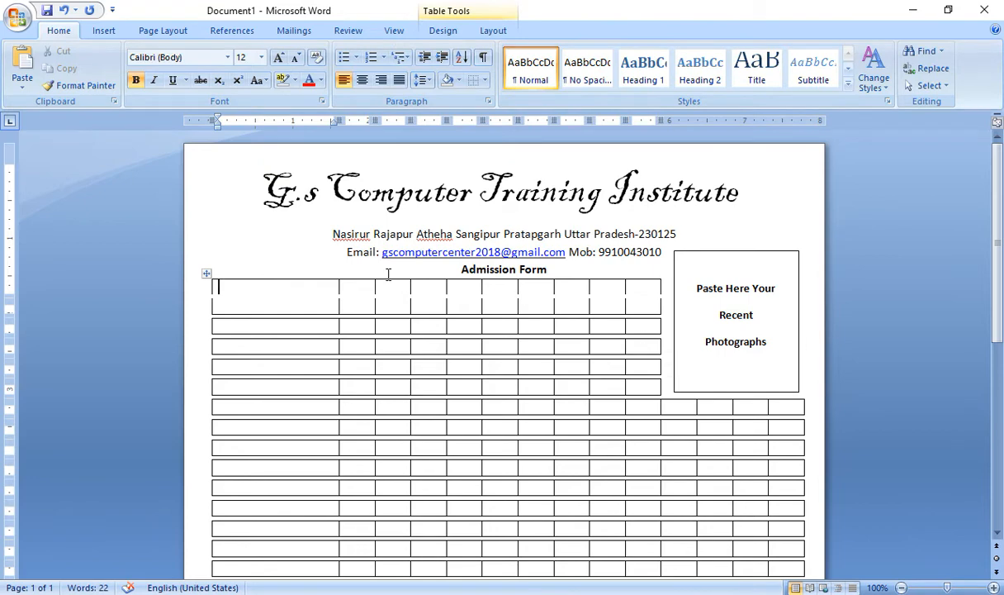
# Type the labels Date Of Admission, Enrollment No. and Name of Student down the first column
pyautogui.write('Date Of Ad')
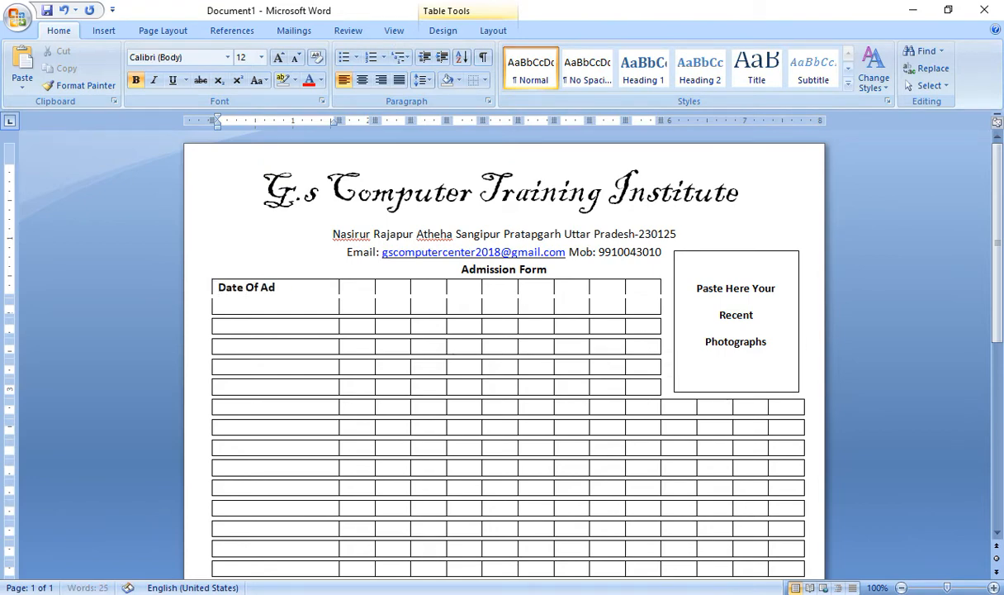
pyautogui.write('mission')
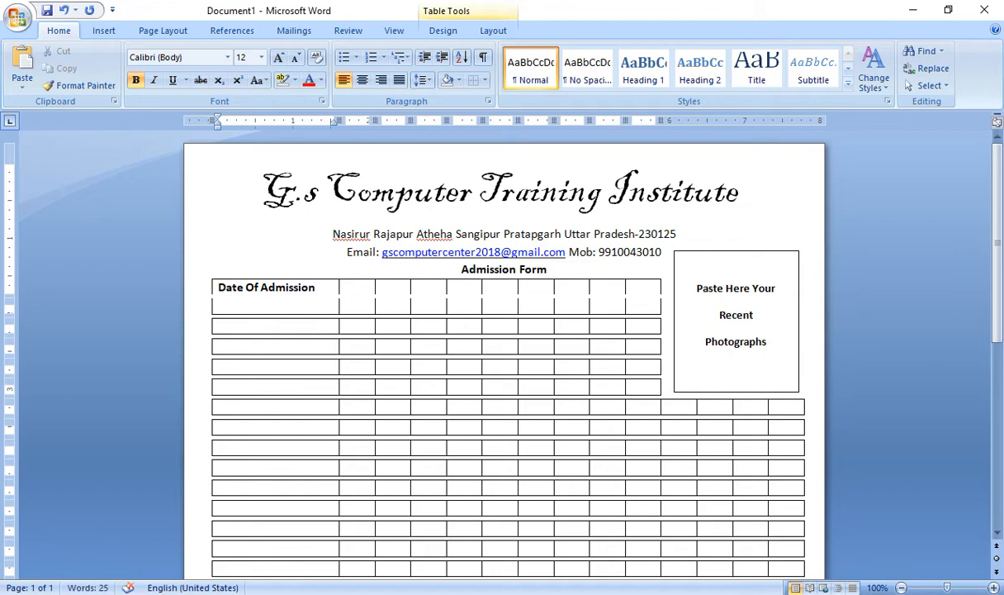
pyautogui.press('Down')
pyautogui.write('Enrollment No')
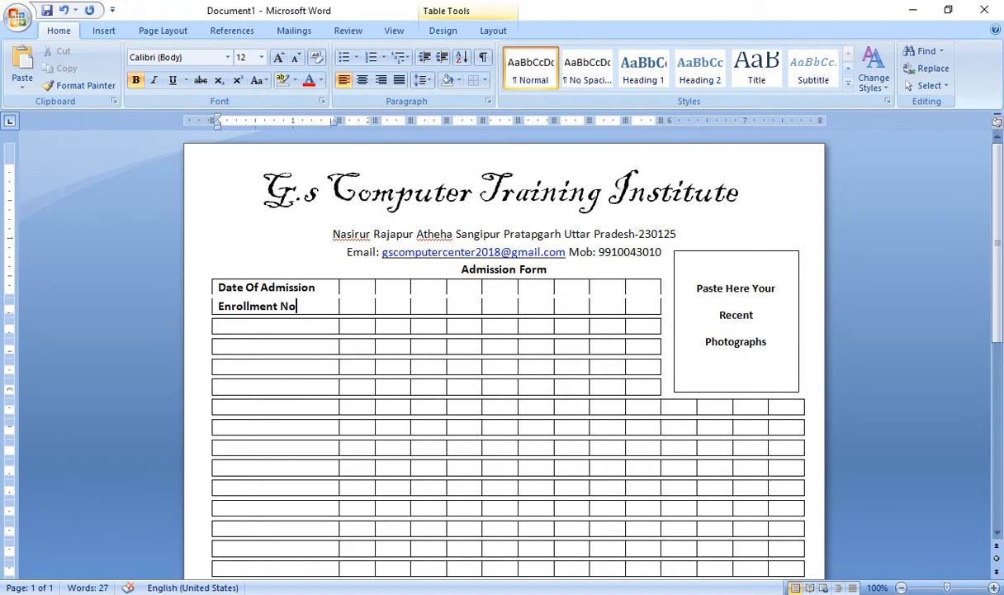
pyautogui.write('.')
pyautogui.press('Down')
pyautogui.press('Down')
pyautogui.write('Name of Stud')
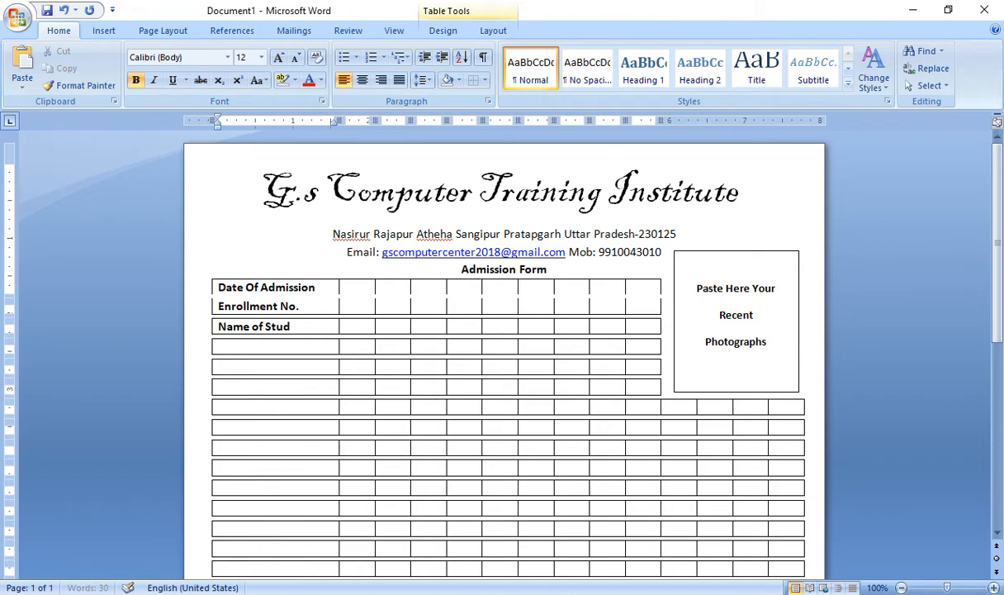
pyautogui.write('ent')
pyautogui.press('Down')
# Add the labels Father's Name, Mother's Name and Date Of Birth, correcting the typos
pyautogui.write('Father')
pyautogui.write("'s MNa")
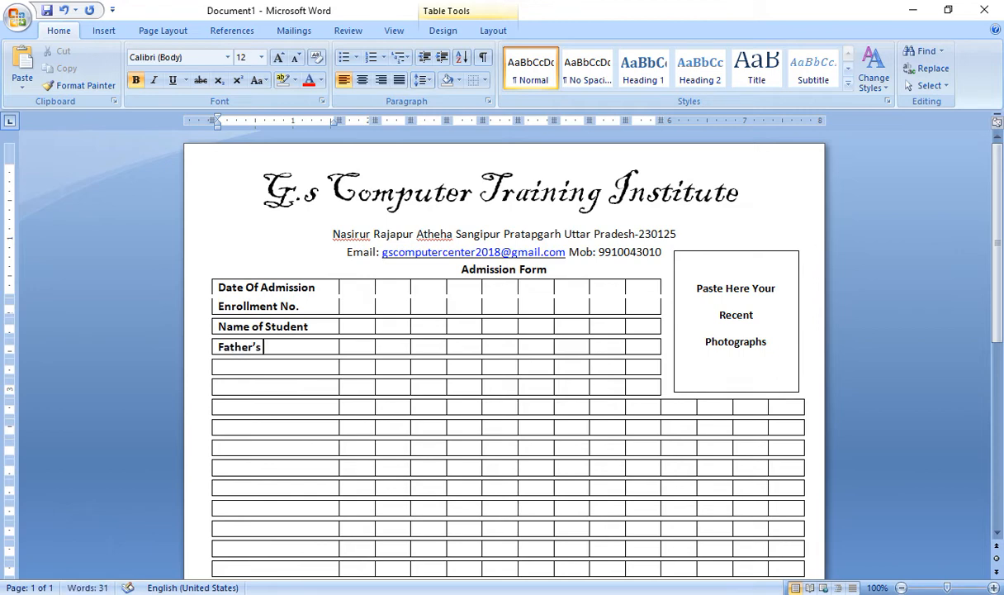
pyautogui.press('BackSpace')
pyautogui.press('BackSpace')
pyautogui.press('BackSpace')
pyautogui.press('BackSpace')
pyautogui.write('Name')
pyautogui.press('Down')
pyautogui.write('Mot')
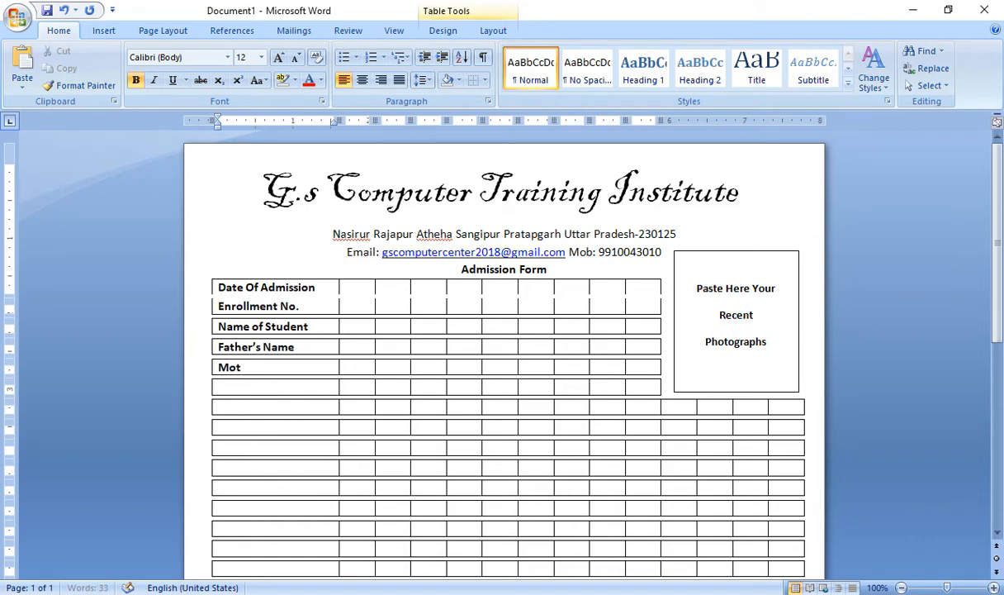
pyautogui.write("her's Name")
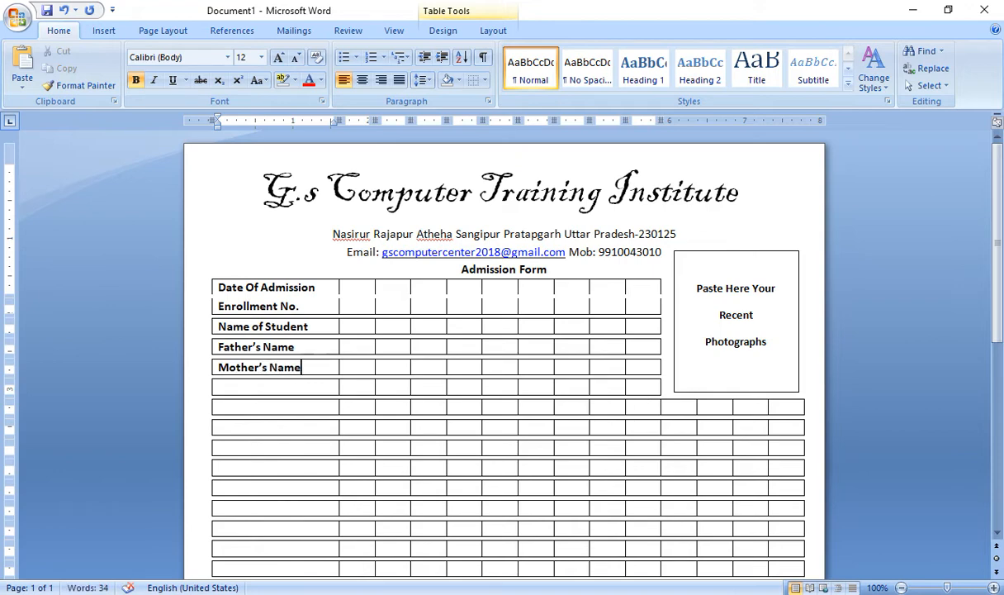
pyautogui.press('Down')
pyautogui.write('Date Of Birtgh')
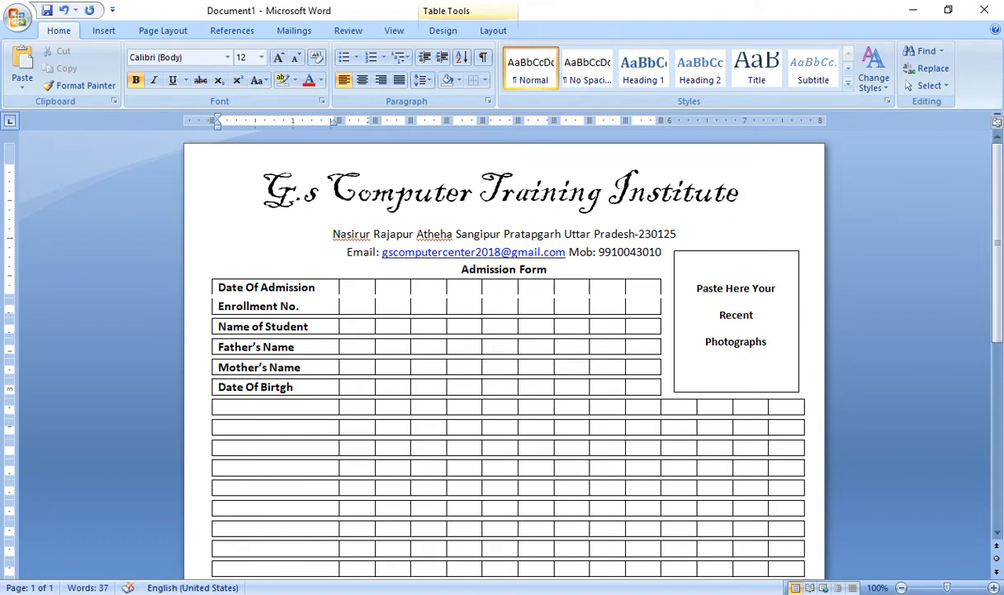
pyautogui.press('BackSpace')
pyautogui.press('BackSpace')
pyautogui.write('h')
# Enter the labels ALT Mob. and Address in the rows below Date Of Birth
pyautogui.click(219, 407)
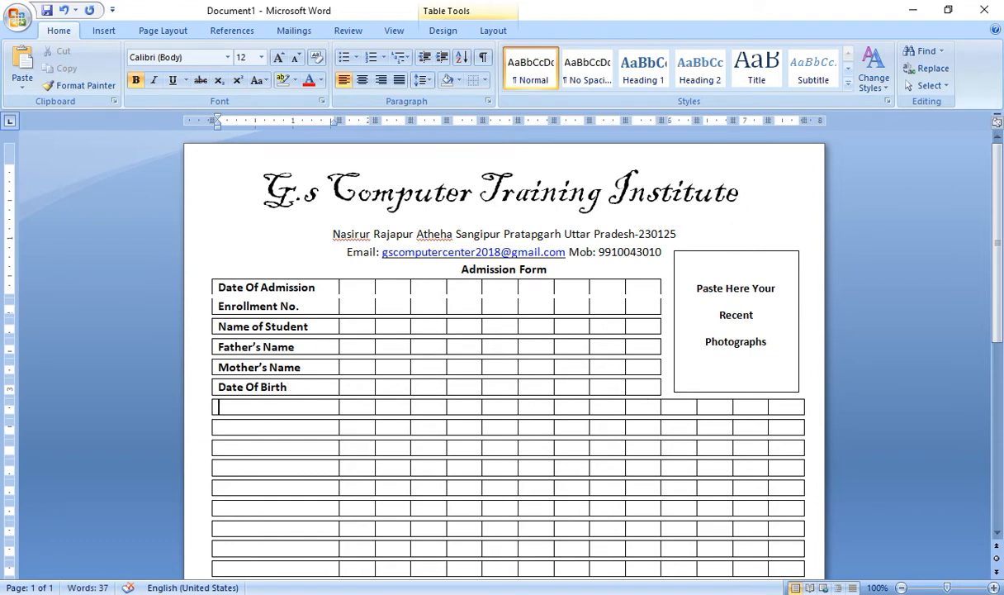
pyautogui.write('ALT M')
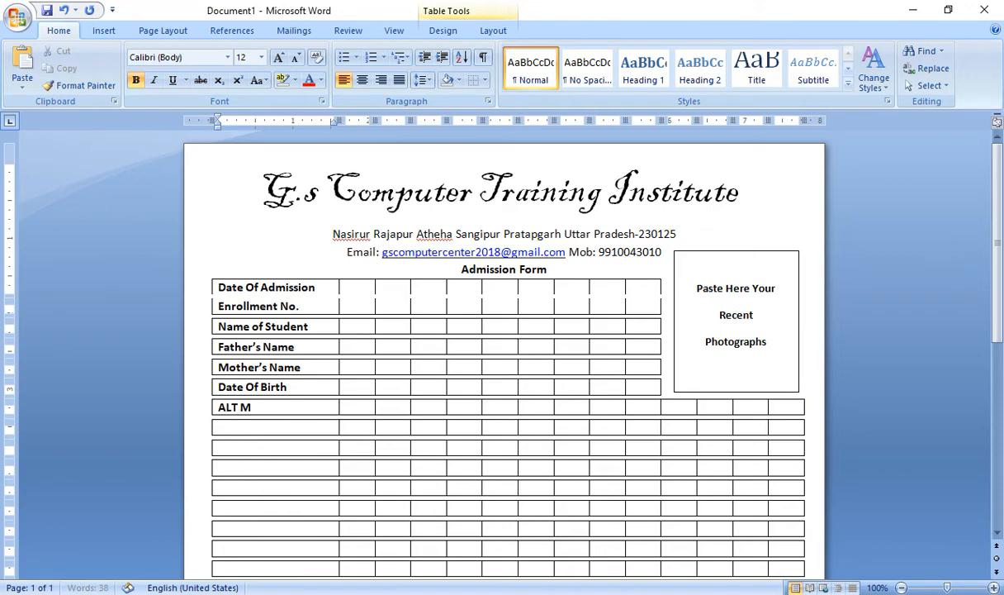
pyautogui.write('ob.')
pyautogui.press('Down')
pyautogui.write('Address')
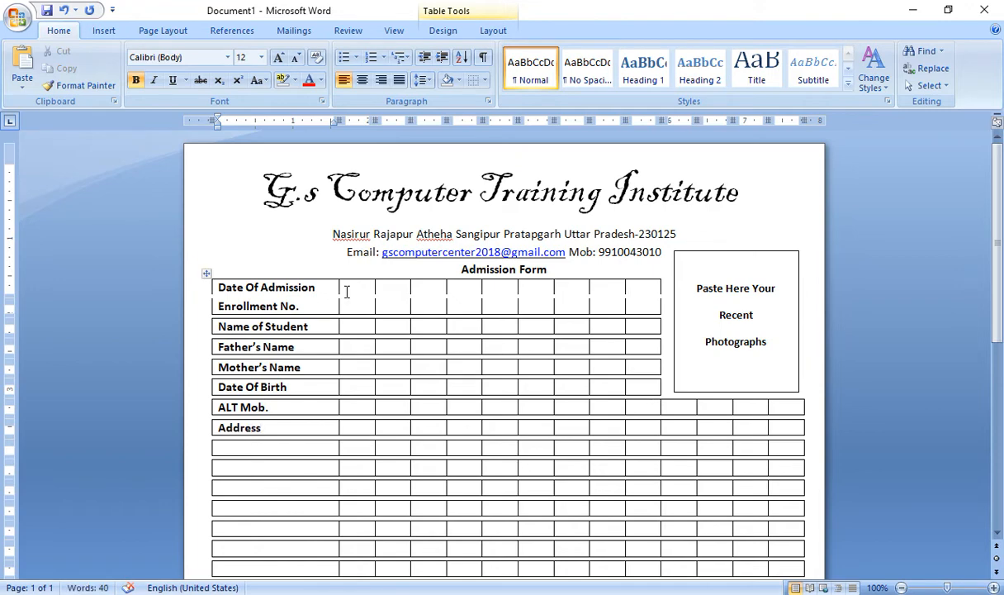
pyautogui.click(562, 407)
# Merge two Date Of Birth row cells with the Eraser and type MOB: in the merged cell
pyautogui.click(475, 387)
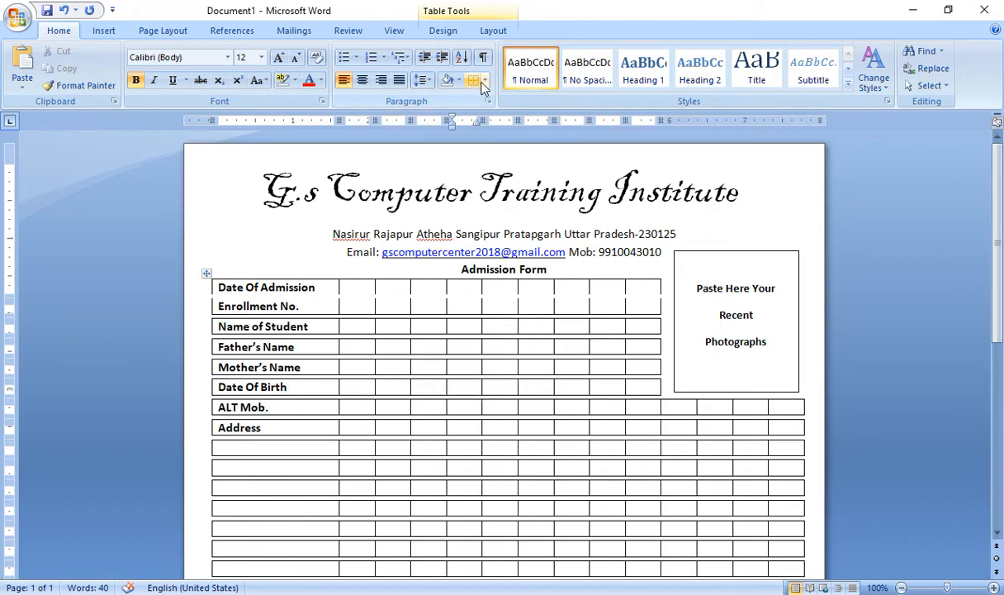
pyautogui.click(450, 11)
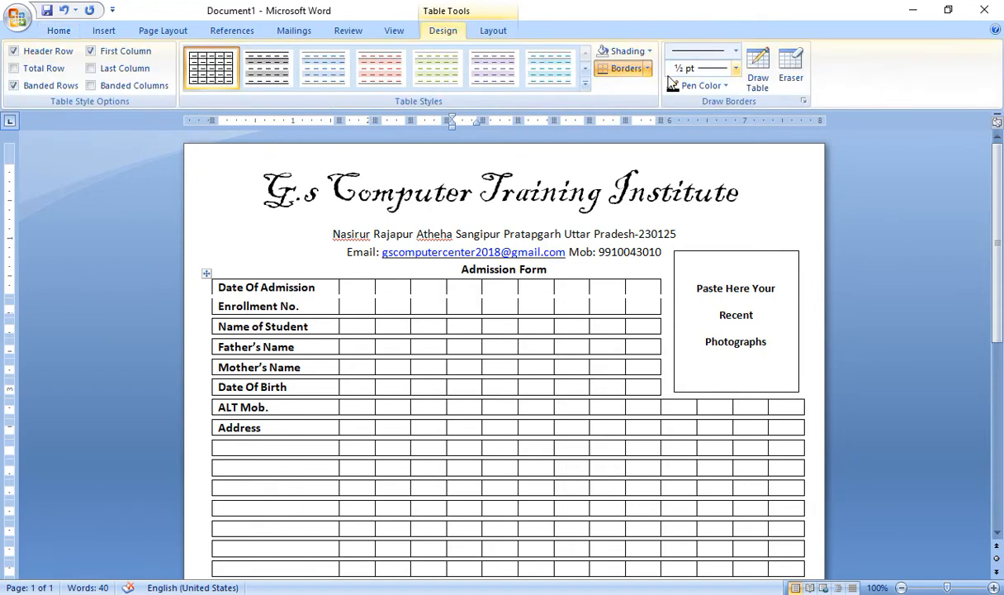
pyautogui.click(790, 66)
pyautogui.click(481, 386)
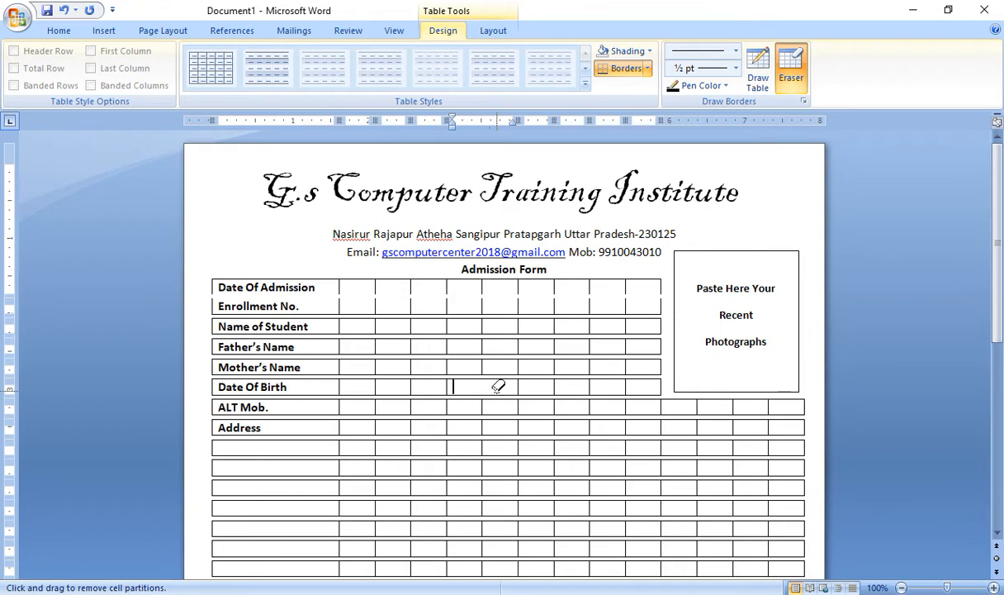
pyautogui.press('Escape')
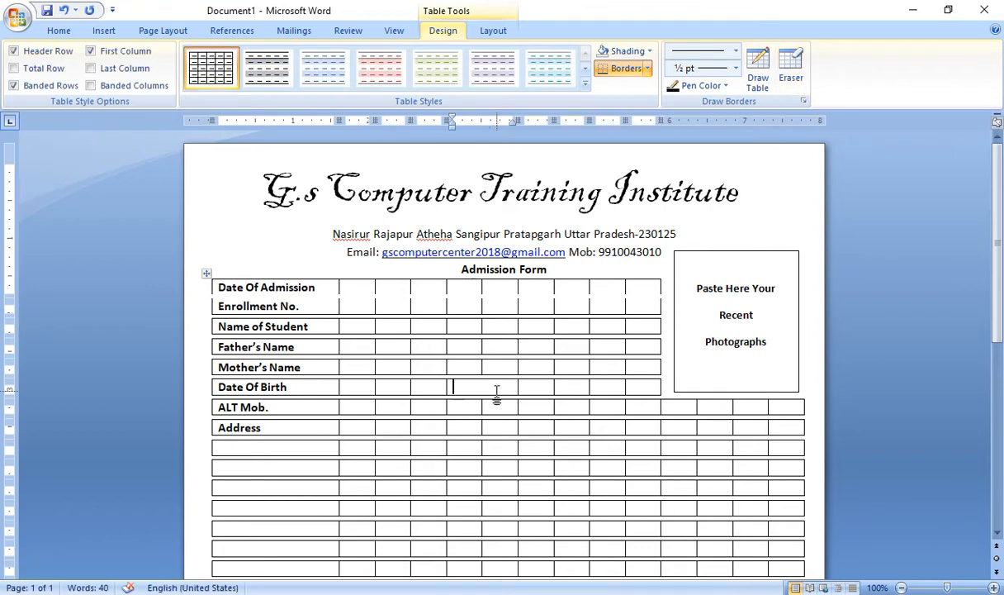
pyautogui.write('MOB:')
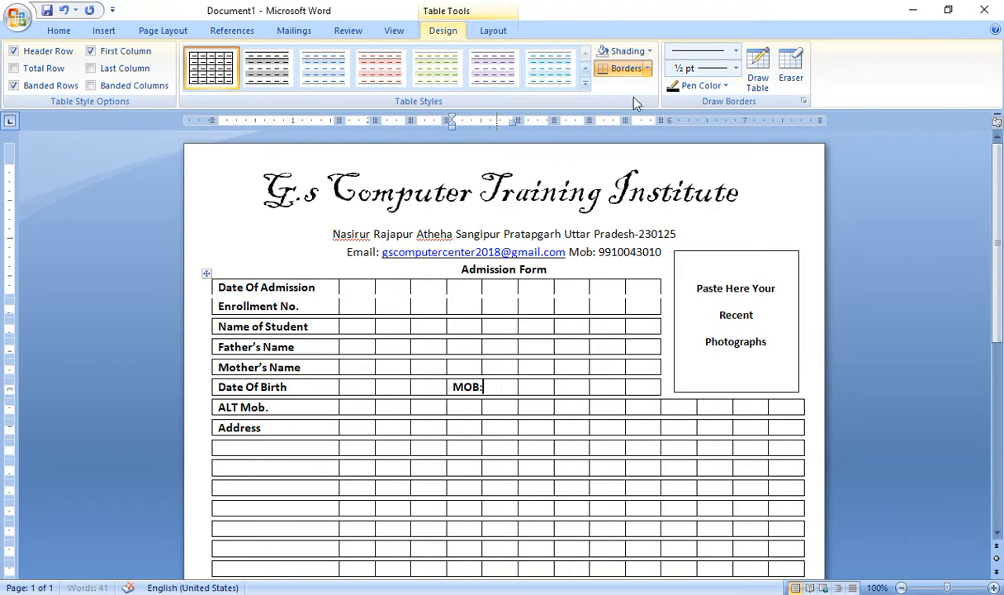
# Switch the borders near MOB: off and back to All Borders, then select the four cells after it
pyautogui.click(647, 69)
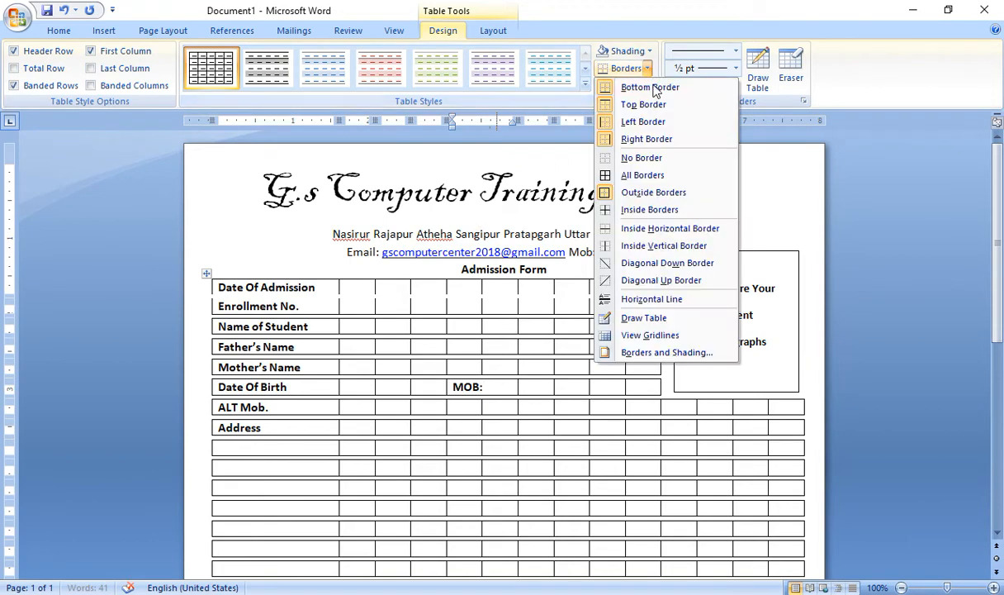
pyautogui.click(647, 158)
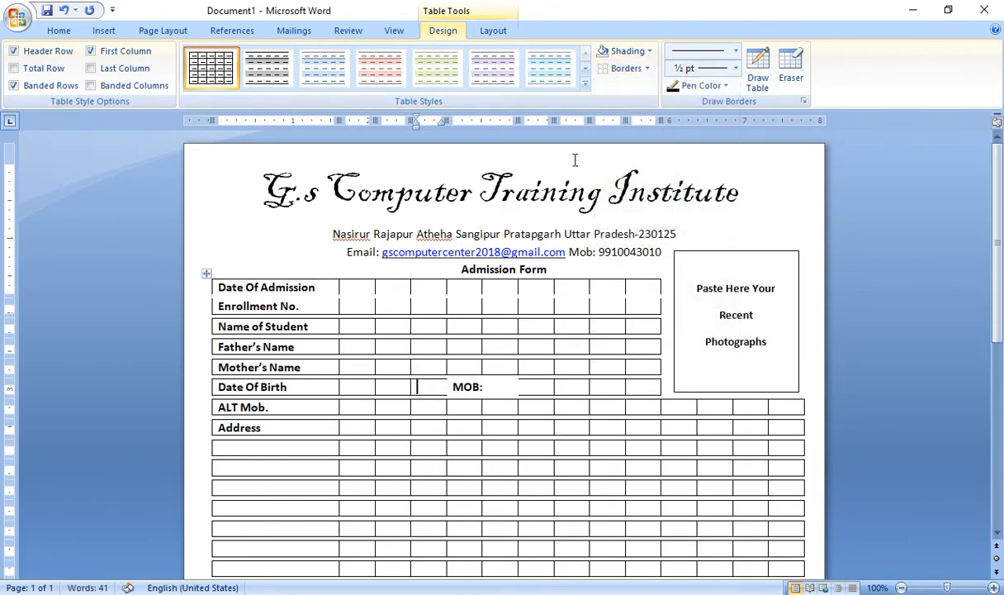
pyautogui.click(648, 69)
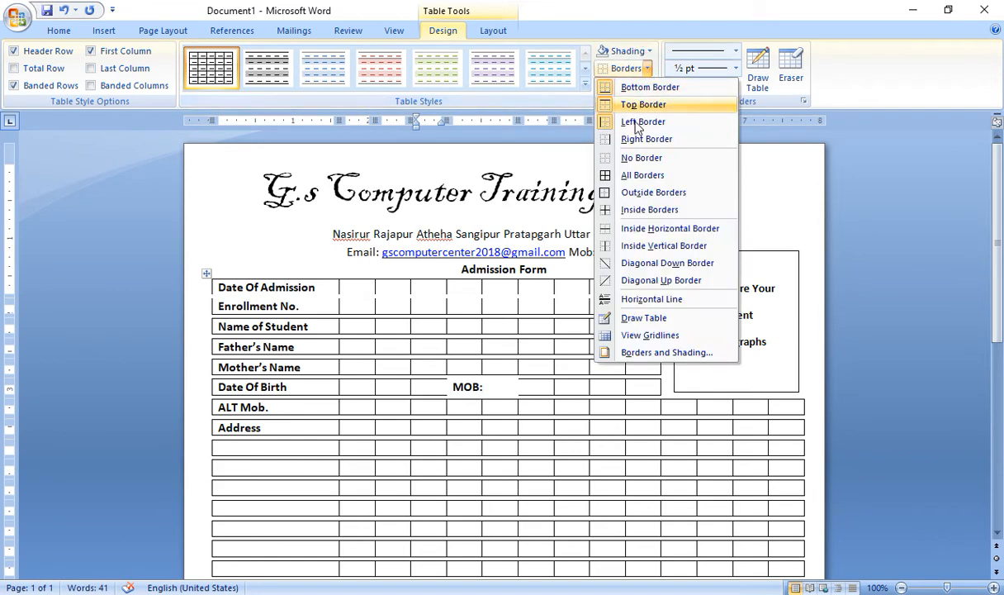
pyautogui.click(635, 180)
pyautogui.click(537, 386)
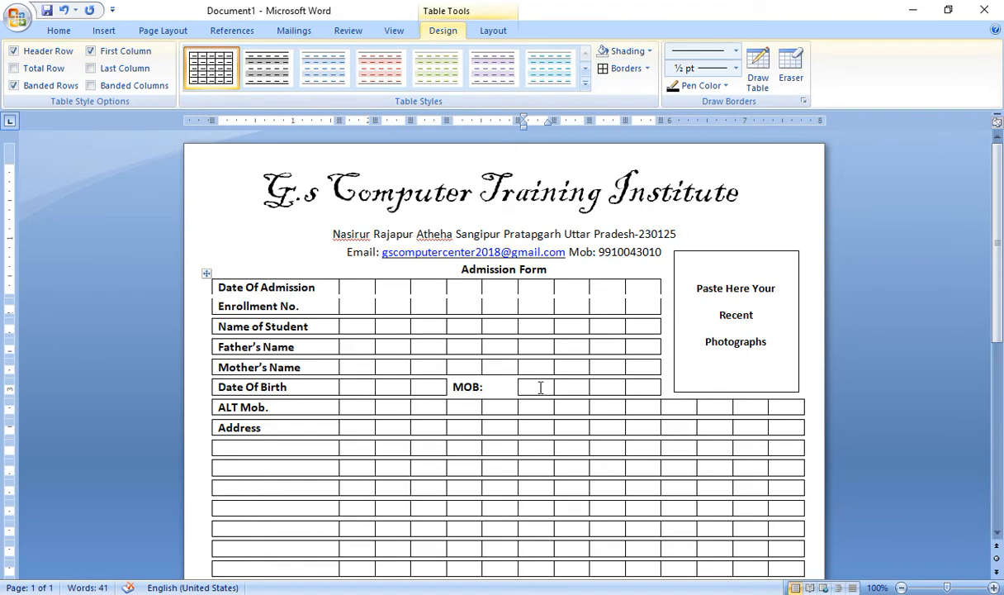
pyautogui.moveTo(540, 387); pyautogui.dragTo(637, 385)
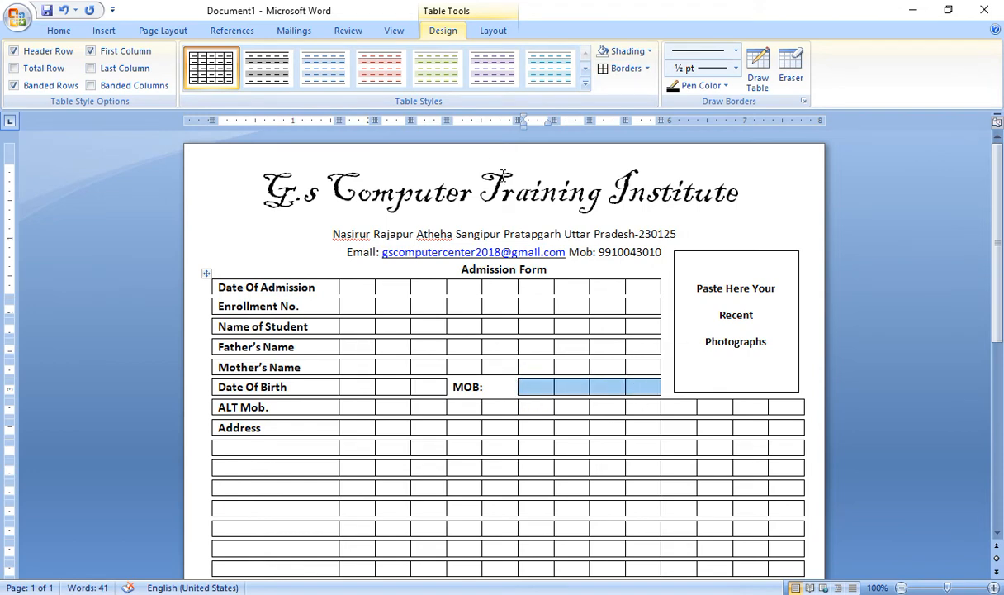
# Split the selected MOB cells into 10 narrow digit boxes
pyautogui.click(495, 30)
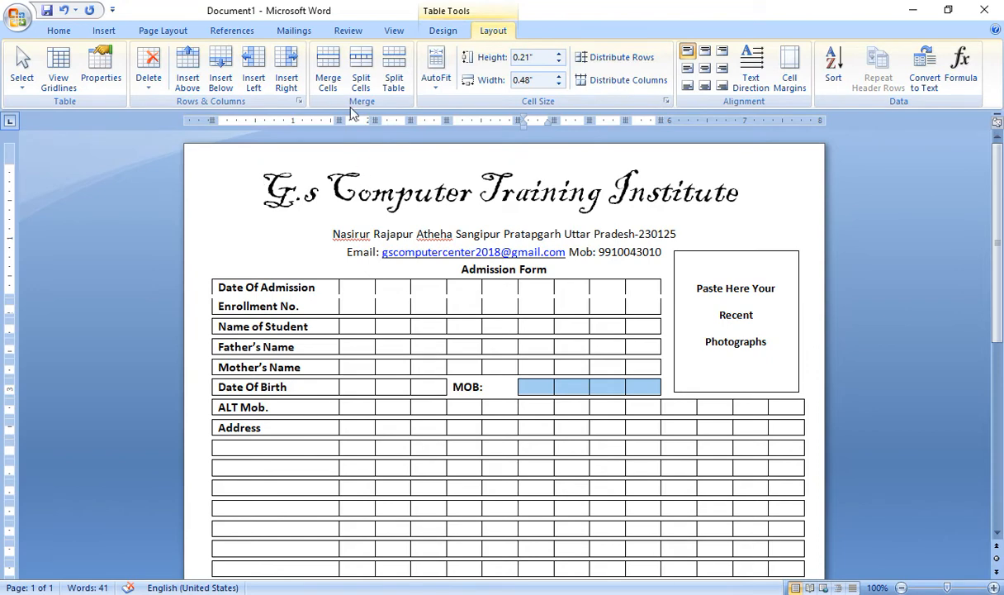
pyautogui.click(361, 67)
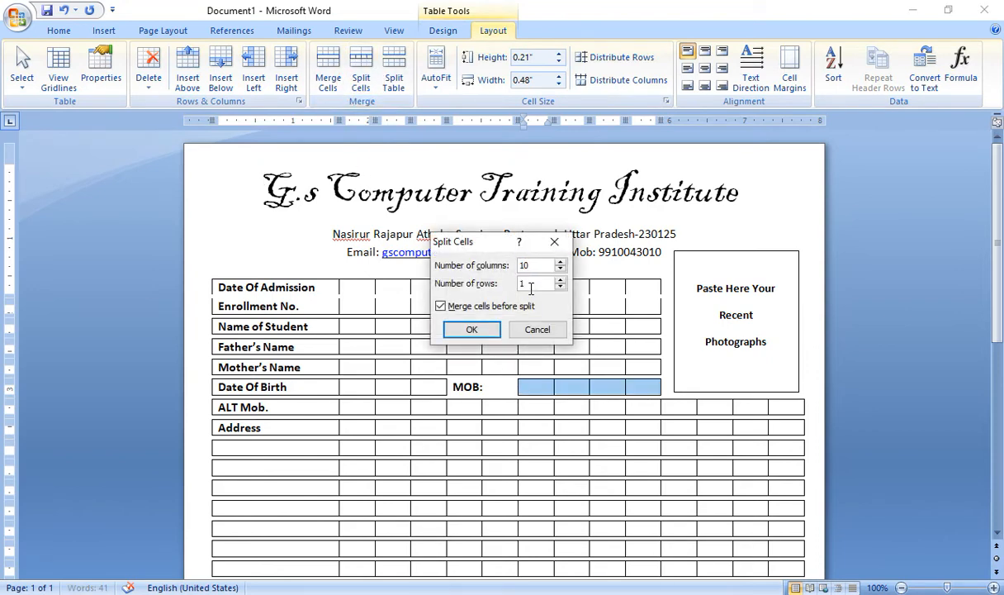
pyautogui.click(469, 330)
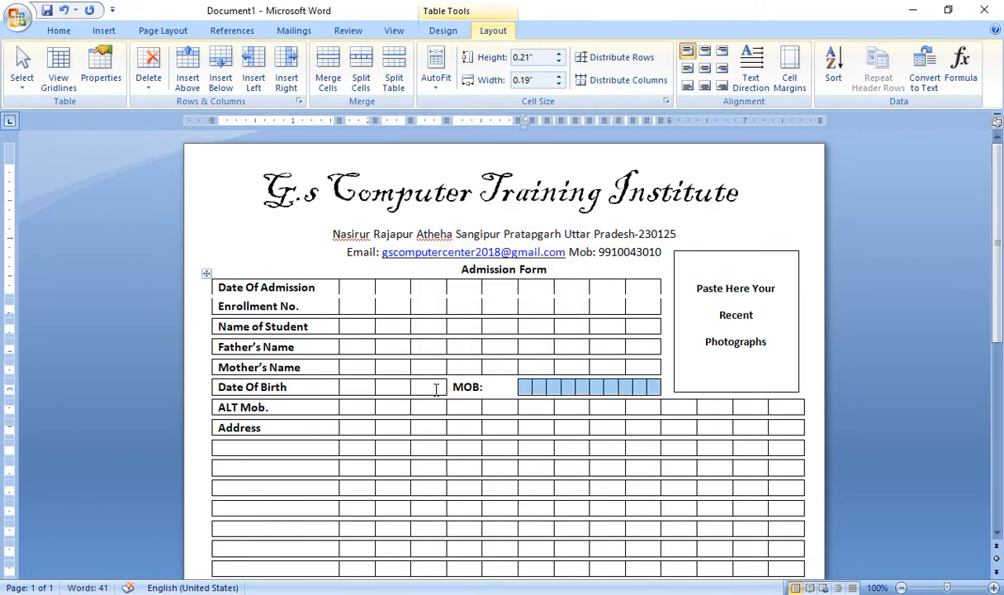
# Split the three Date Of Birth entry cells into 8 digit boxes
pyautogui.moveTo(417, 387); pyautogui.dragTo(366, 390)
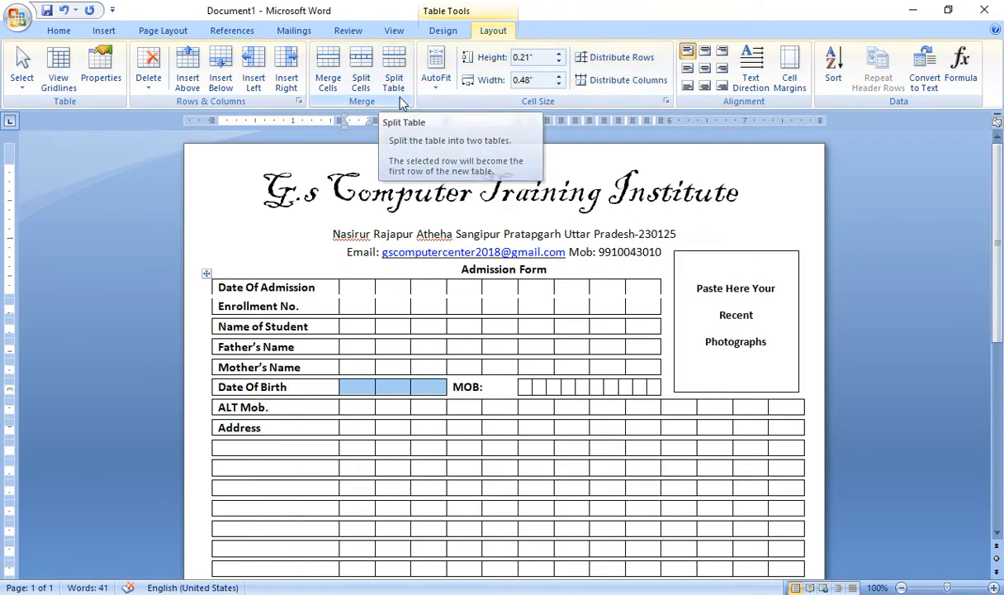
pyautogui.click(360, 75)
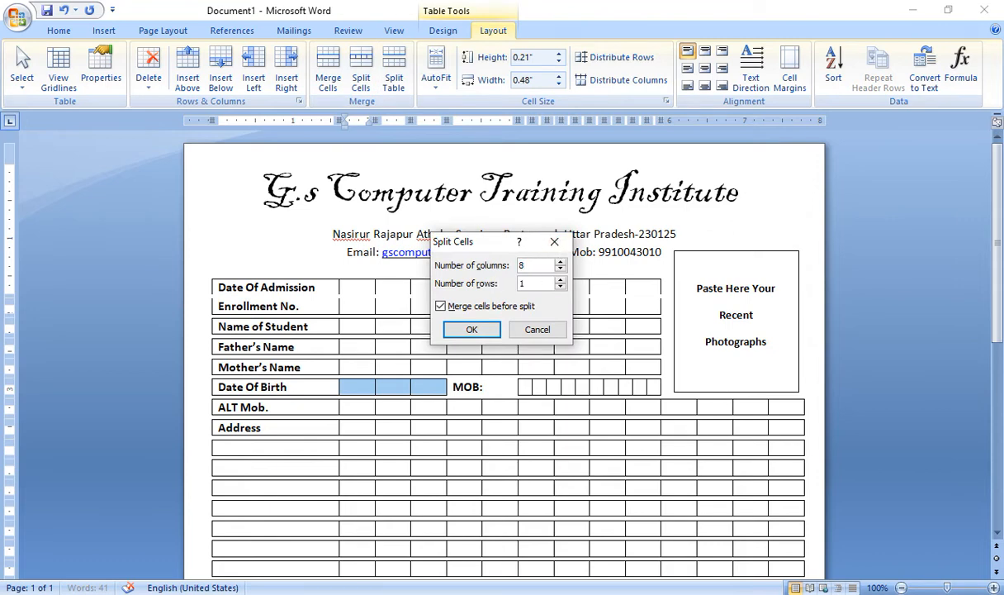
pyautogui.click(469, 328)
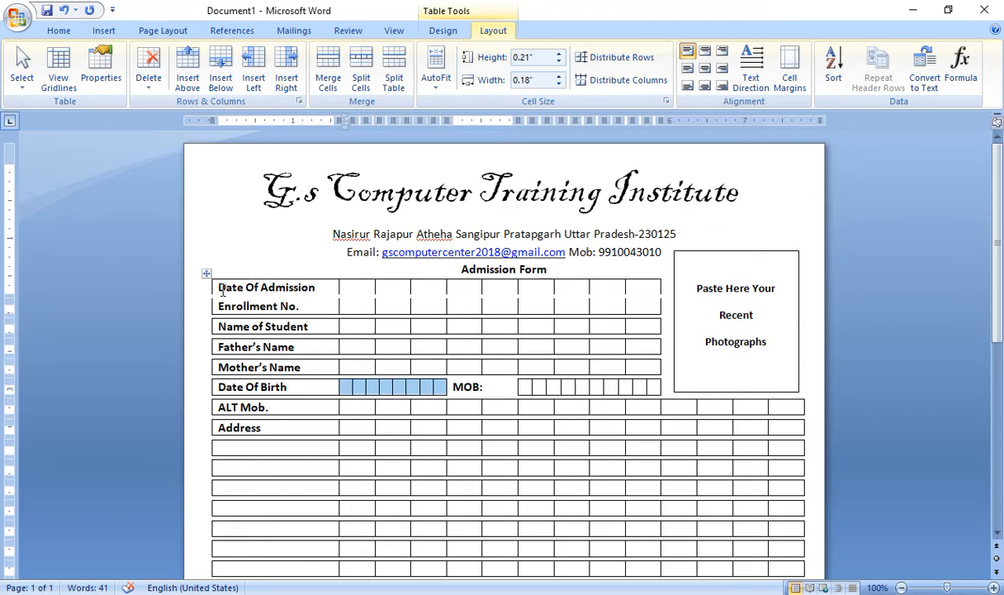
pyautogui.moveTo(222, 291); pyautogui.dragTo(246, 466)
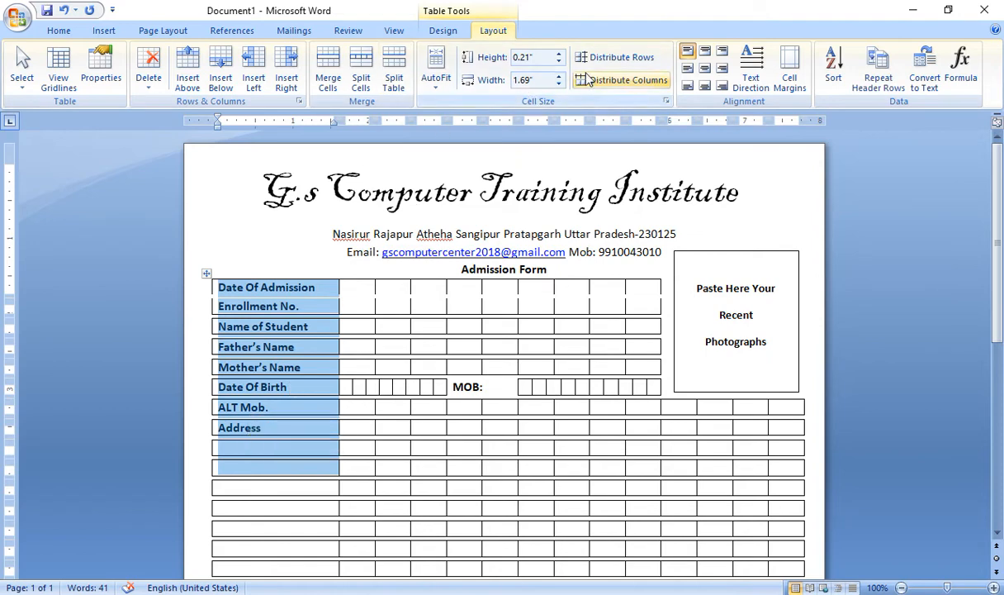
# Remove all borders from the label column, Date Of Admission down to Address
pyautogui.click(443, 31)
pyautogui.click(649, 68)
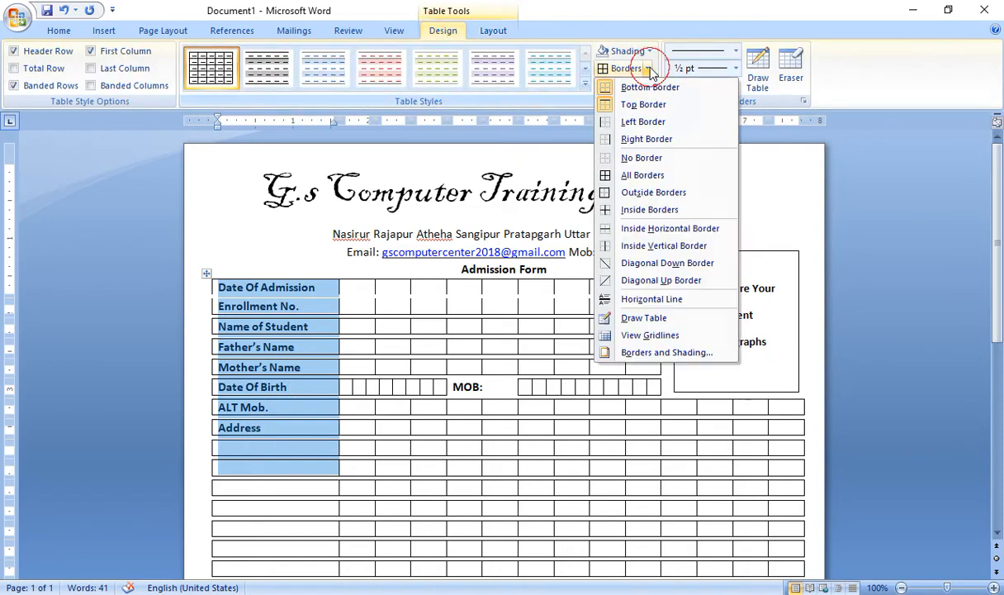
pyautogui.click(648, 157)
pyautogui.click(360, 285)
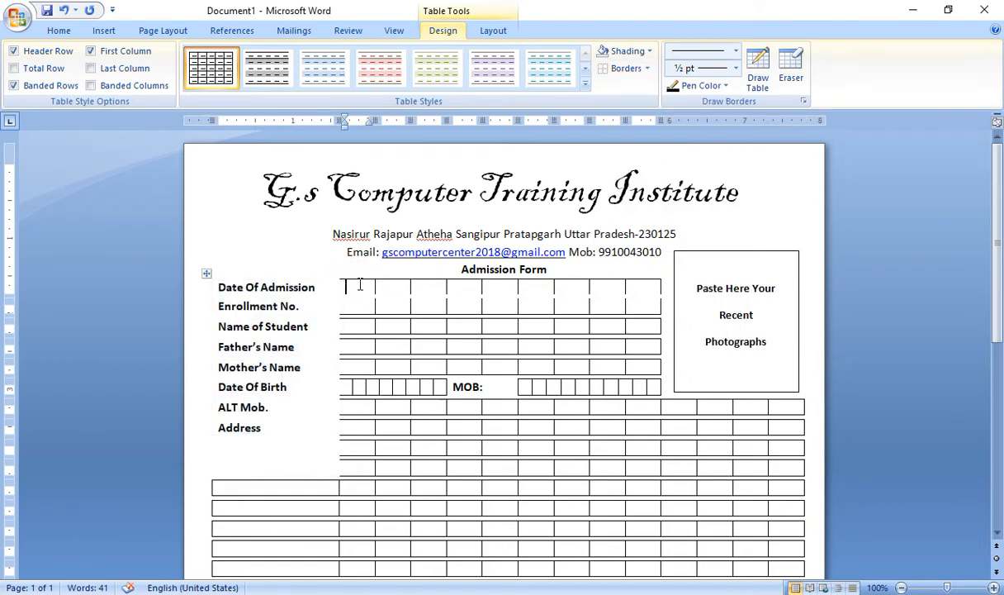
# Apply all borders to the Date Of Admission and Enrollment No. entry boxes
pyautogui.moveTo(360, 284); pyautogui.dragTo(646, 287)
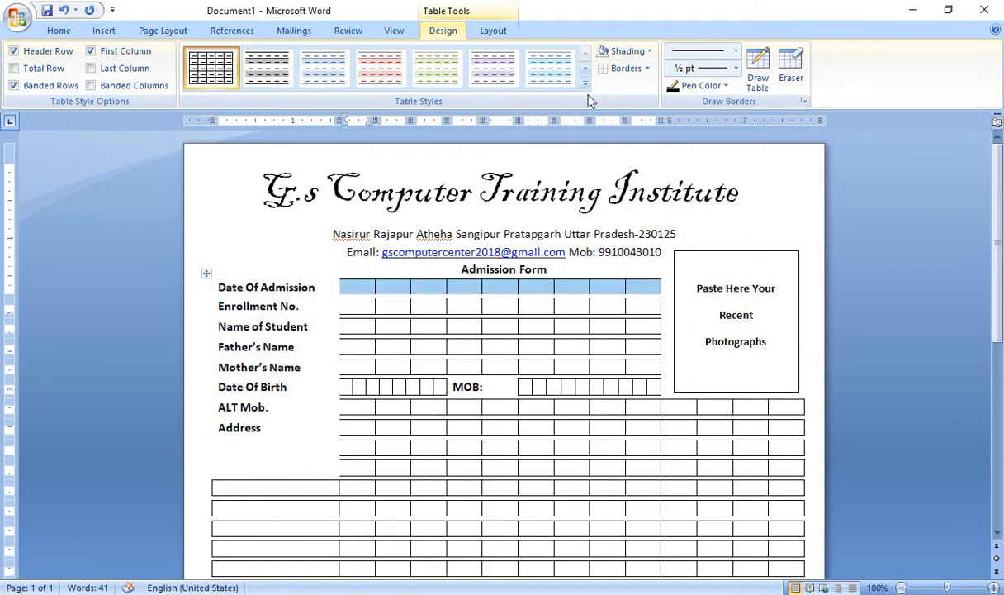
pyautogui.click(647, 69)
pyautogui.click(511, 281)
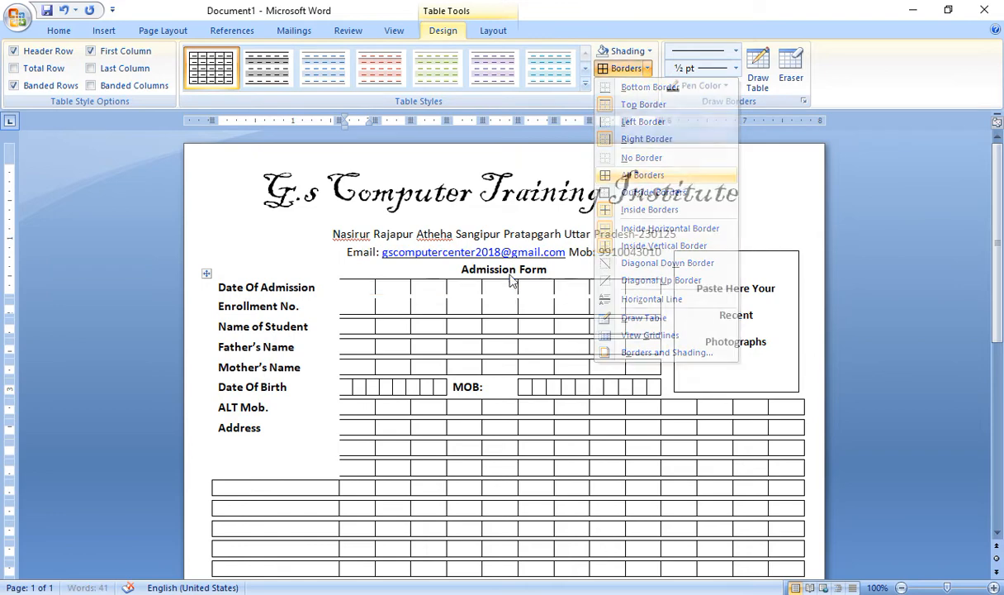
pyautogui.moveTo(363, 307); pyautogui.dragTo(653, 305)
pyautogui.click(616, 68)
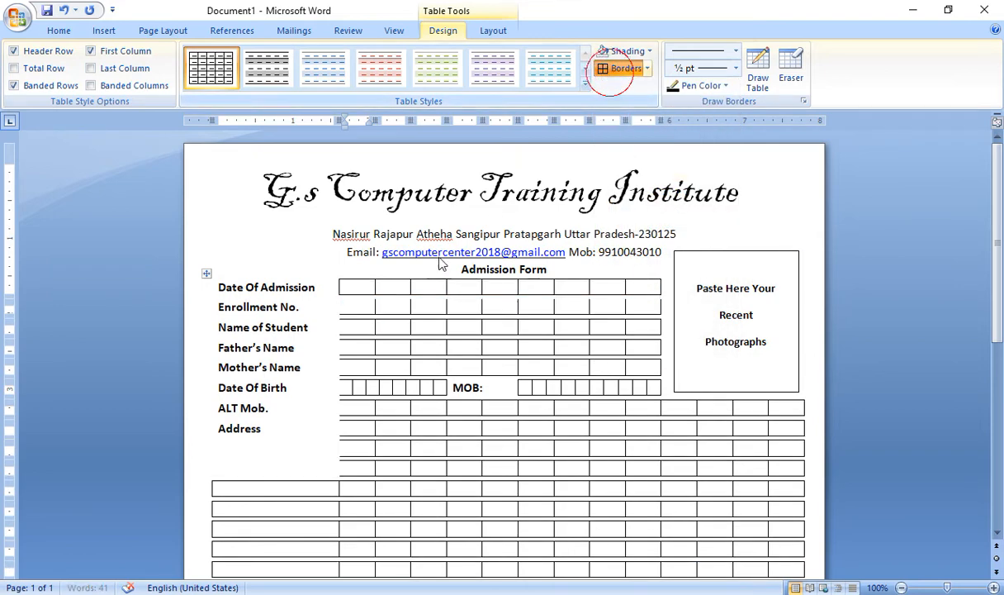
pyautogui.click(348, 330)
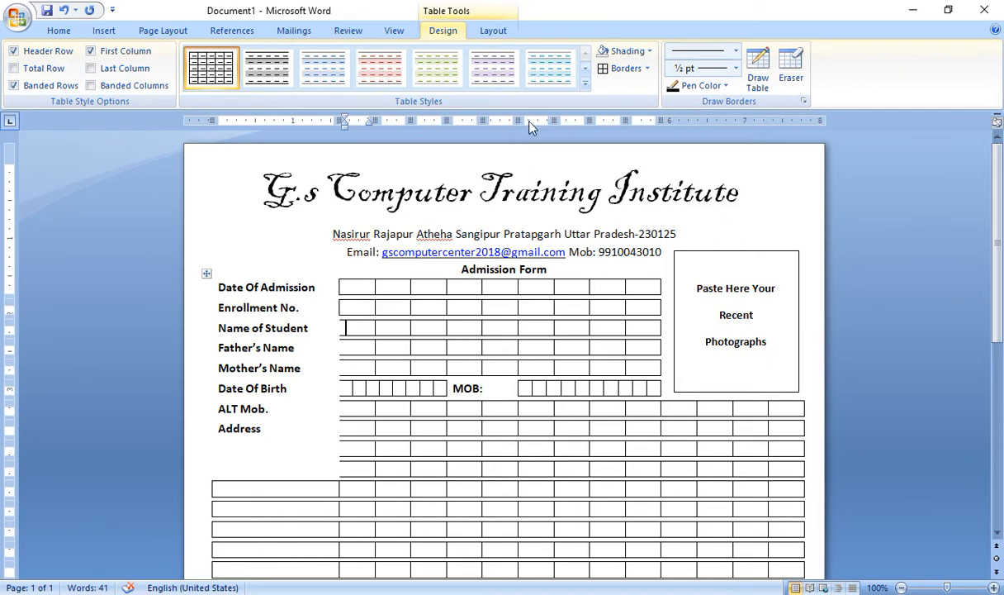
# Step down to the Address rows and give their first cell a full border
pyautogui.press('Down')
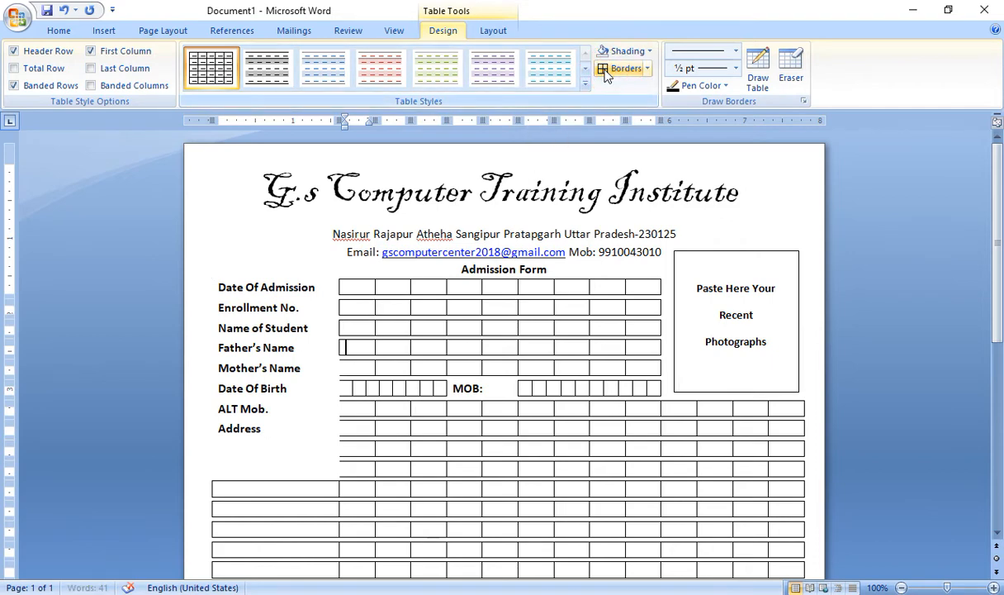
pyautogui.press('Down')
pyautogui.press('Down')
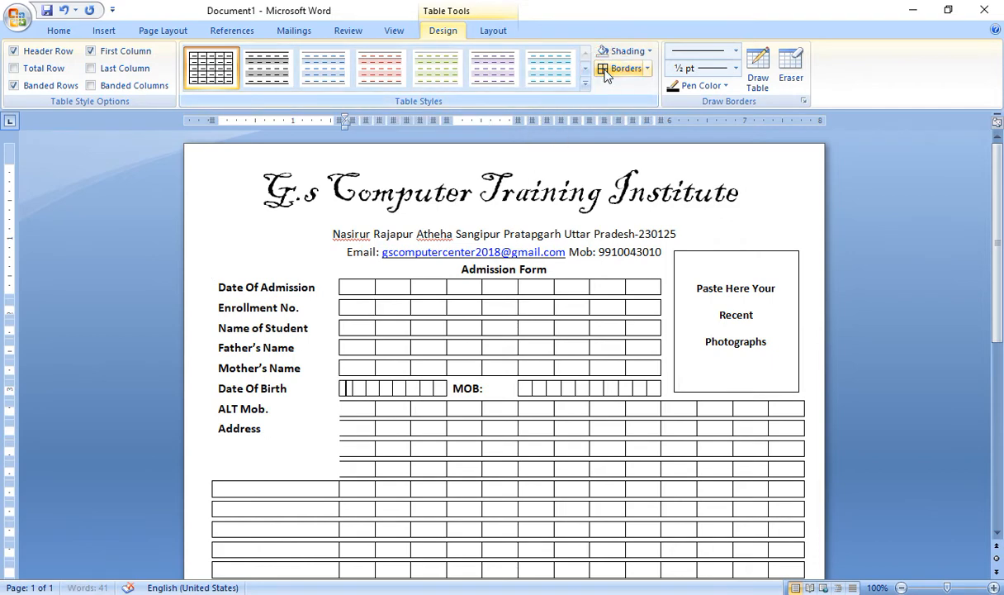
pyautogui.press('Down')
pyautogui.press('Down')
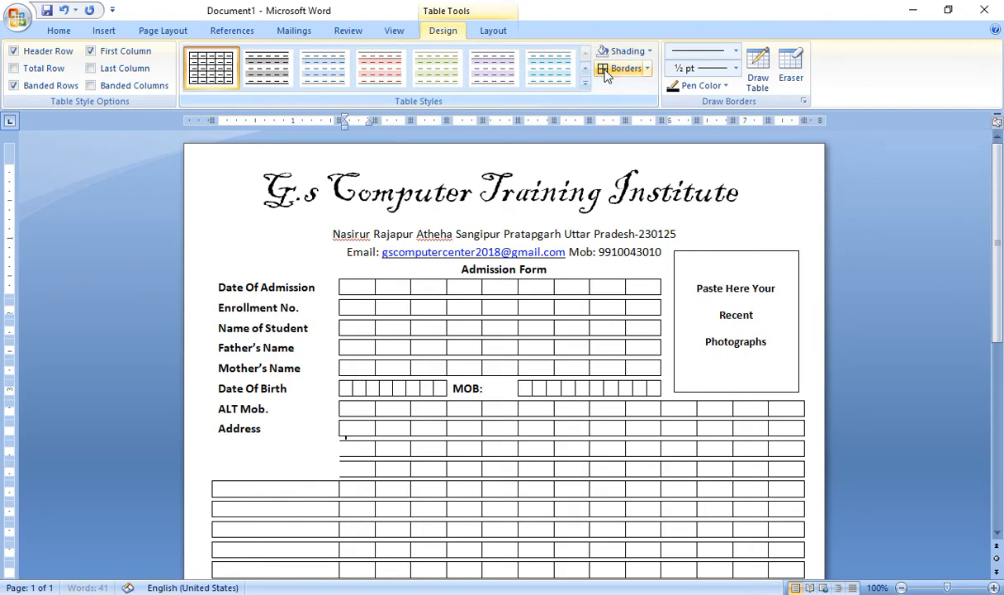
pyautogui.press('Down')
pyautogui.click(607, 75)
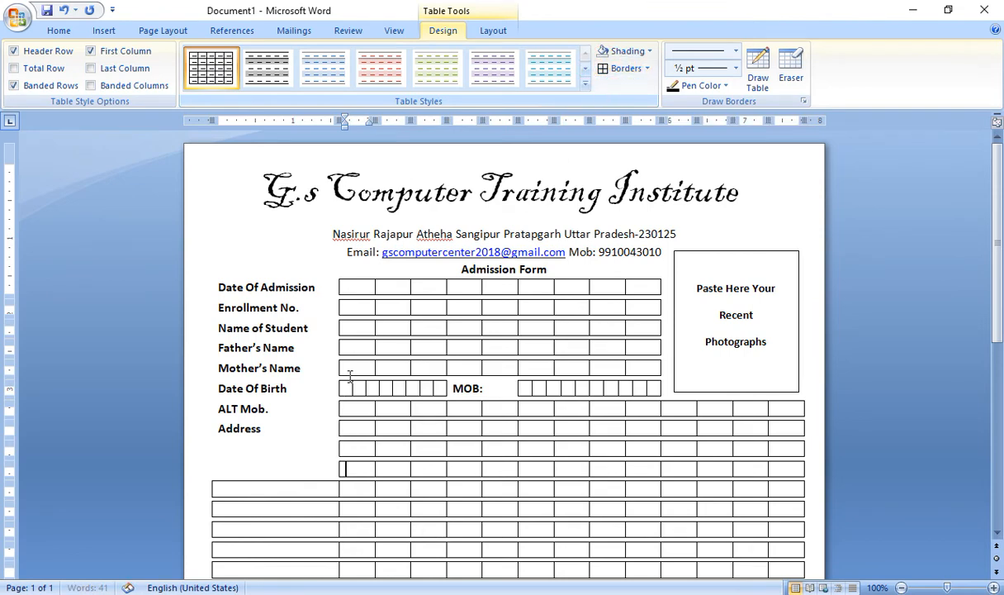
pyautogui.click(261, 485)
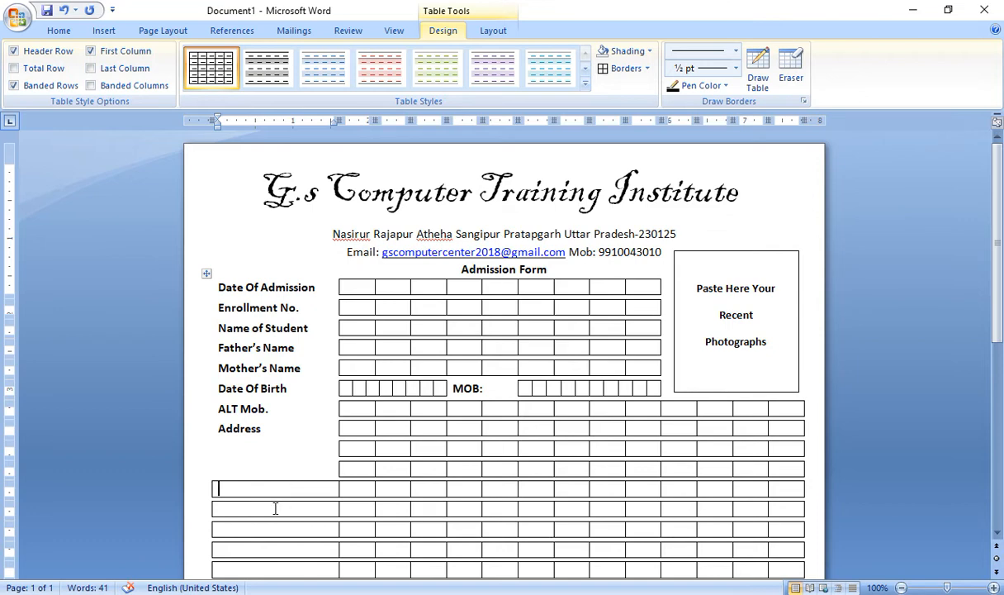
# Split the empty full-width row below Address into 8 cells, undoing an accidental Split Table
pyautogui.moveTo(267, 489); pyautogui.dragTo(782, 488)
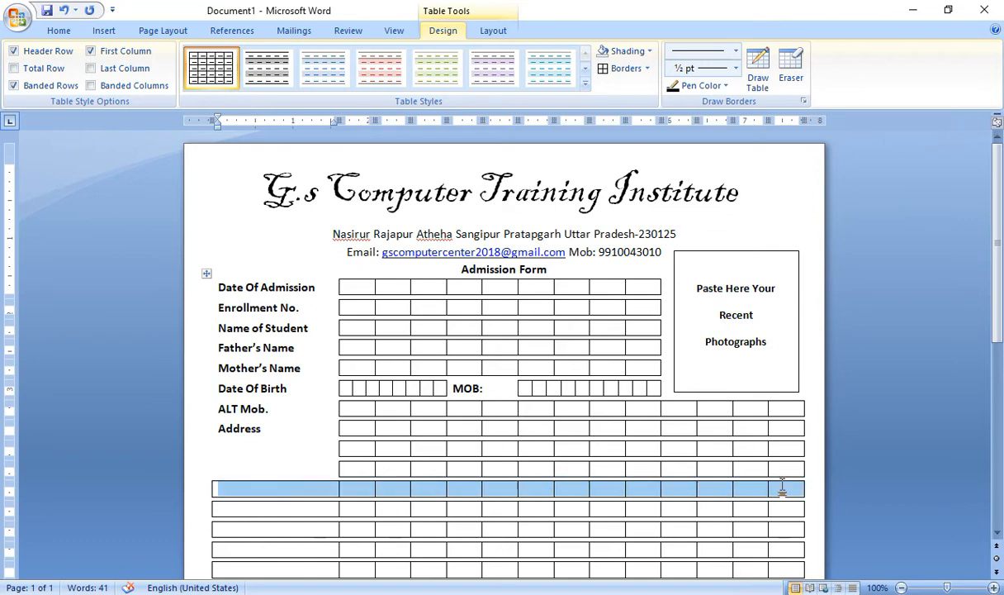
pyautogui.click(492, 32)
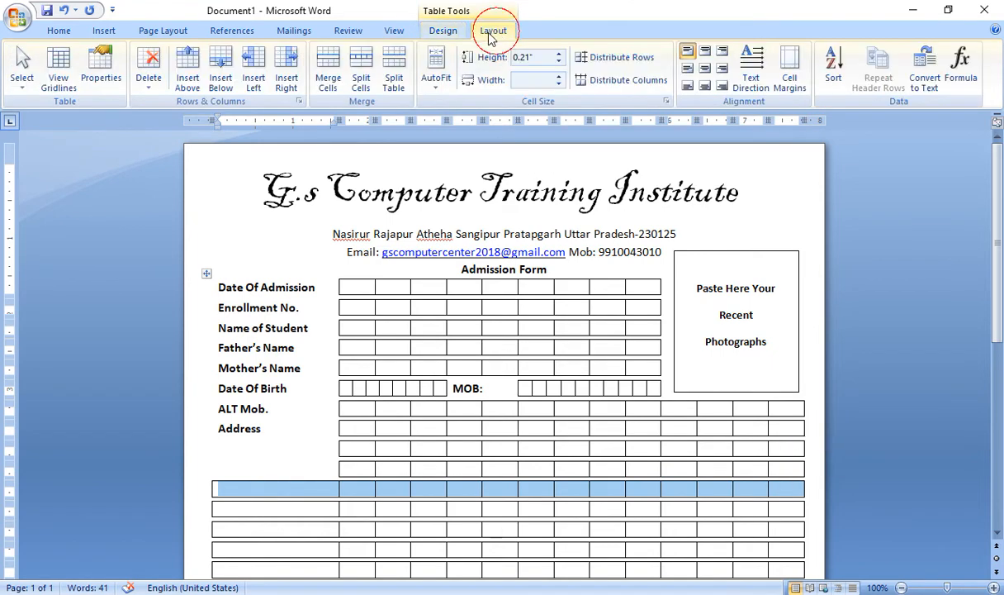
pyautogui.click(393, 78)
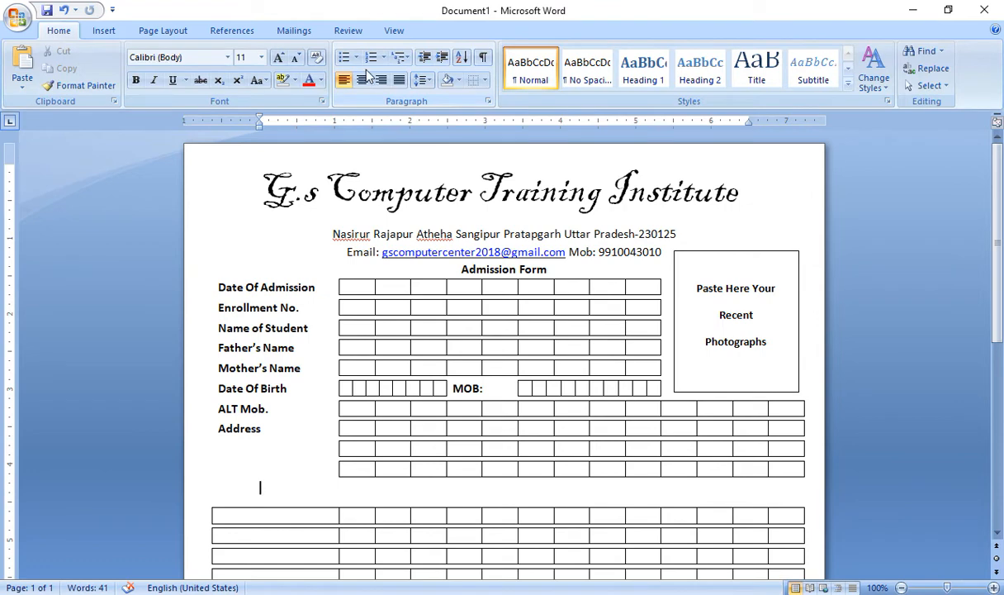
pyautogui.hotkey('ctrl', 'z')
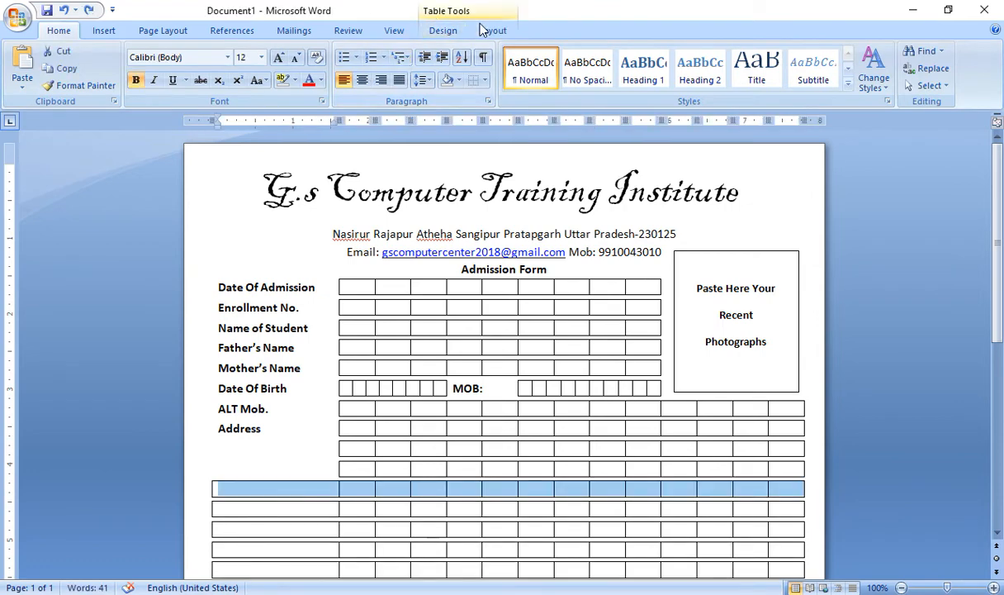
pyautogui.click(487, 30)
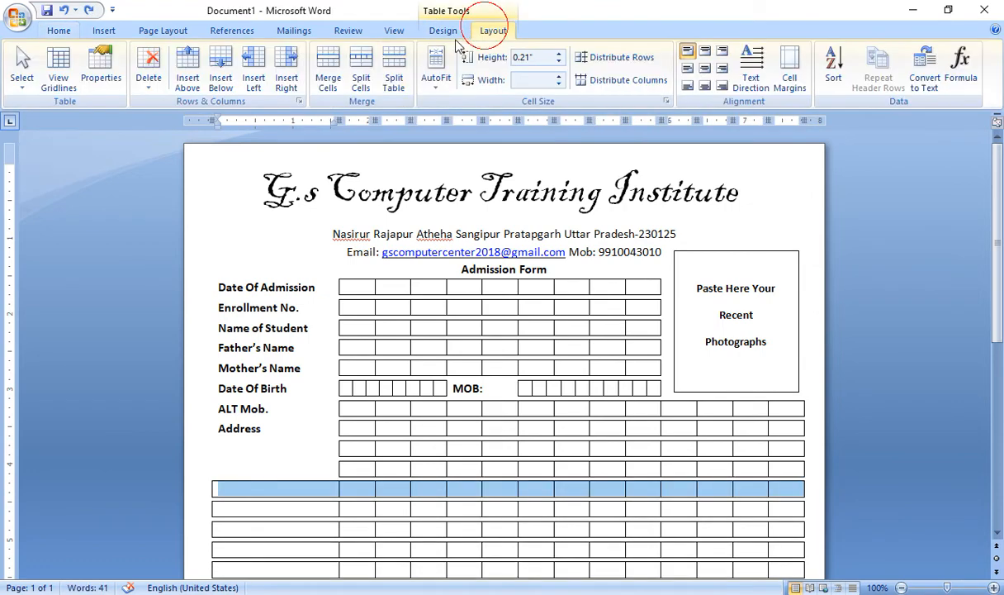
pyautogui.click(361, 73)
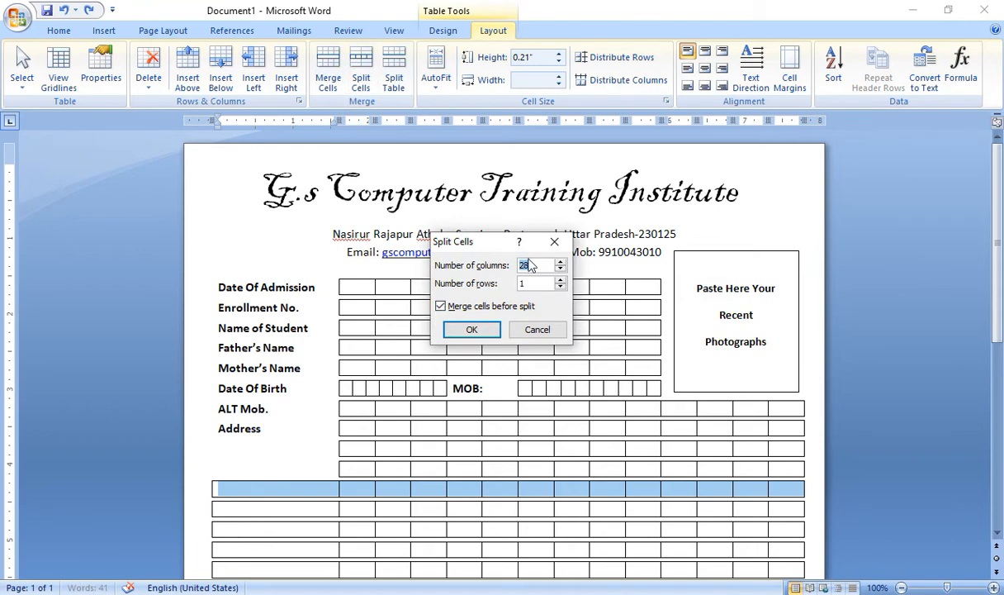
pyautogui.click(472, 330)
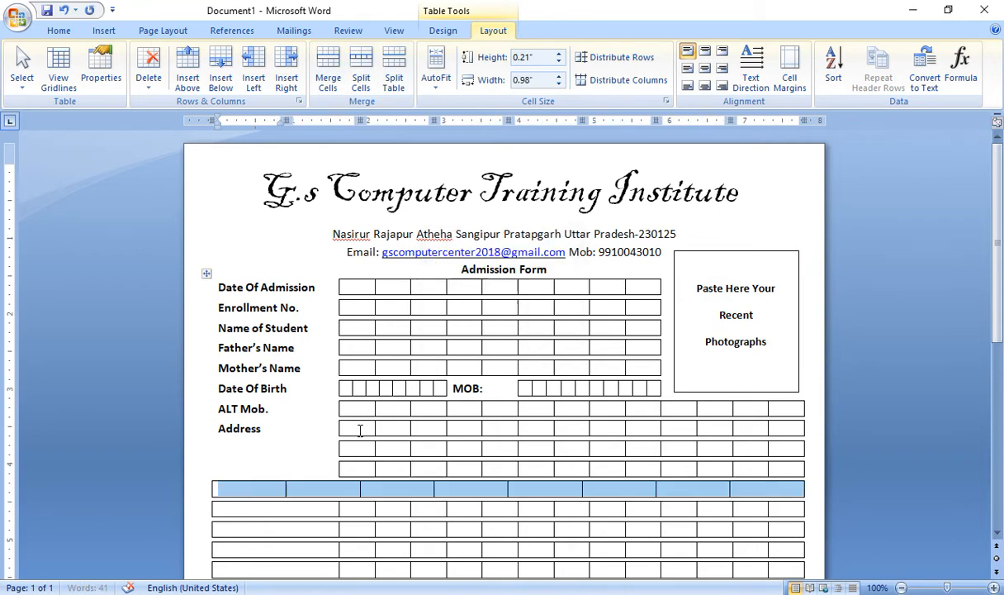
pyautogui.click(235, 489)
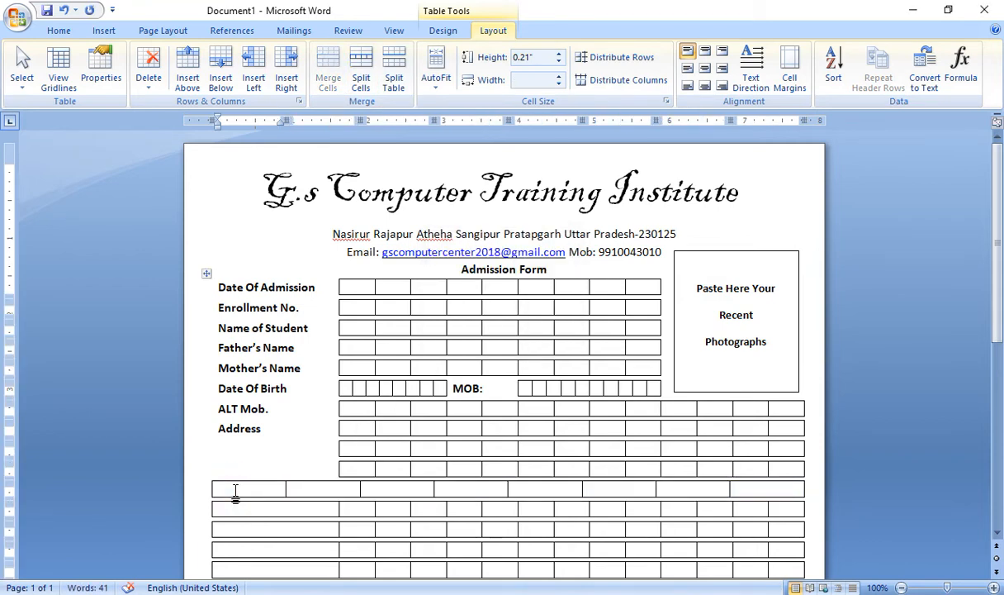
# Type Gender, Male and Female into alternating cells of the new row
pyautogui.write('Gender')
pyautogui.press('Tab')
pyautogui.write('Mal')
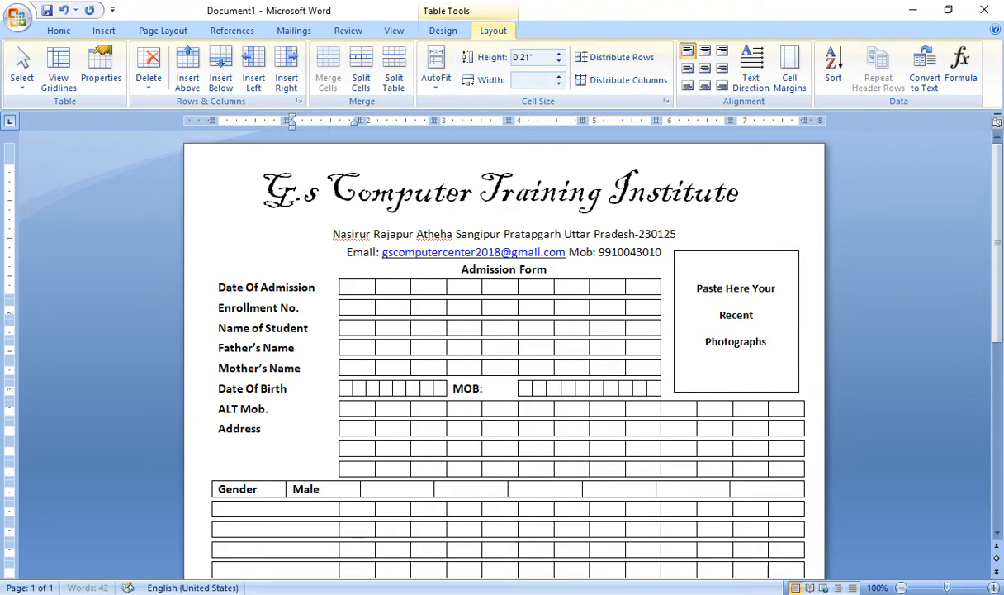
pyautogui.click(453, 488)
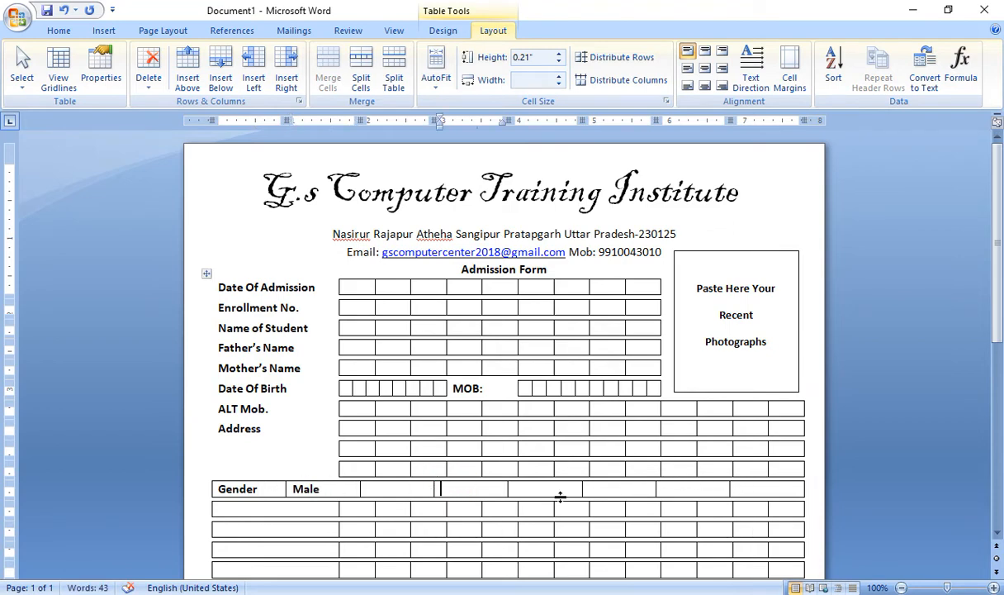
pyautogui.click(667, 489)
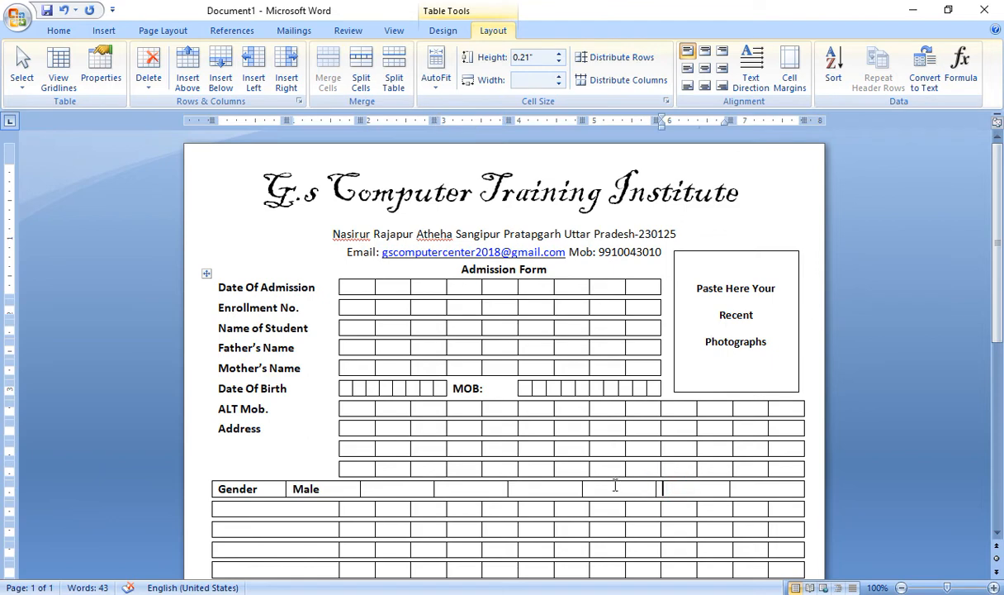
pyautogui.click(462, 491)
pyautogui.write('Female')
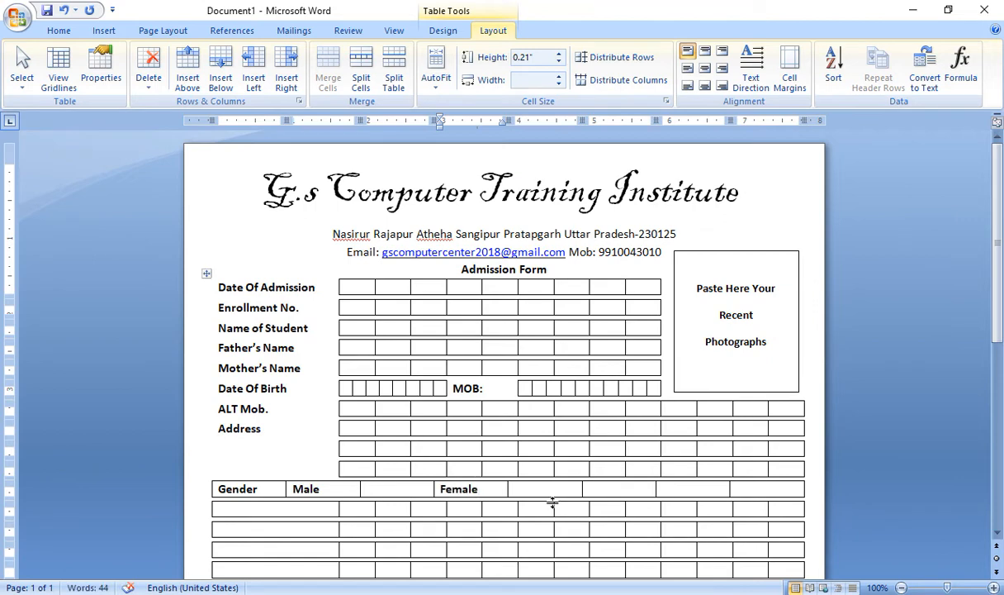
pyautogui.click(627, 490)
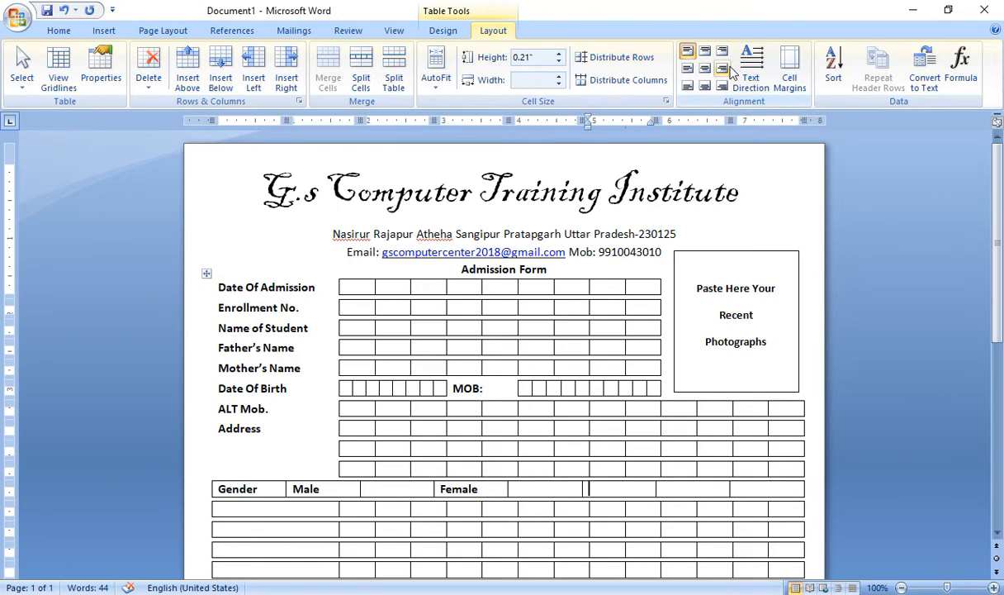
# Merge two cells near the row's end using the Eraser
pyautogui.click(443, 31)
pyautogui.click(785, 64)
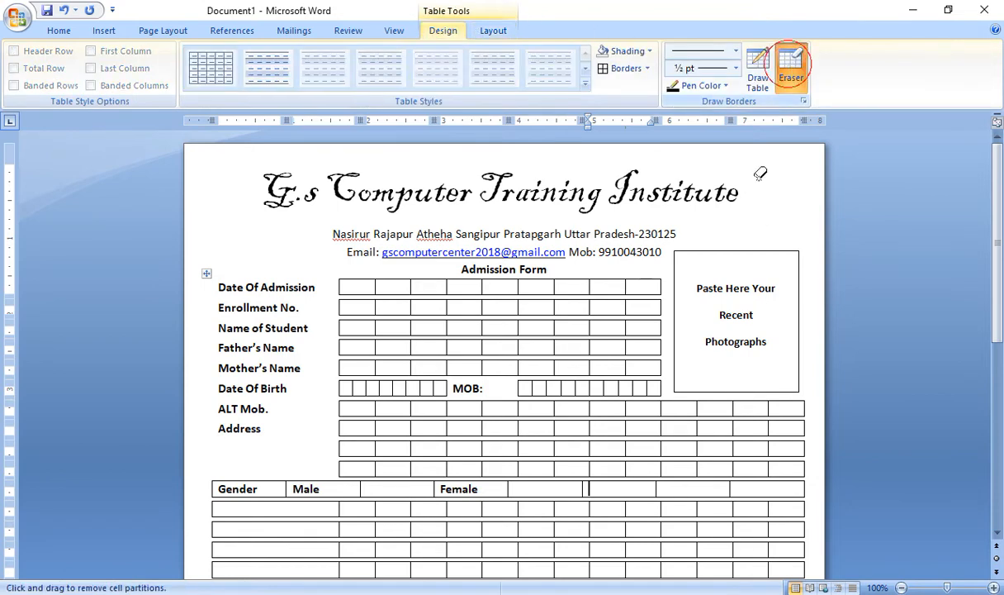
pyautogui.click(658, 487)
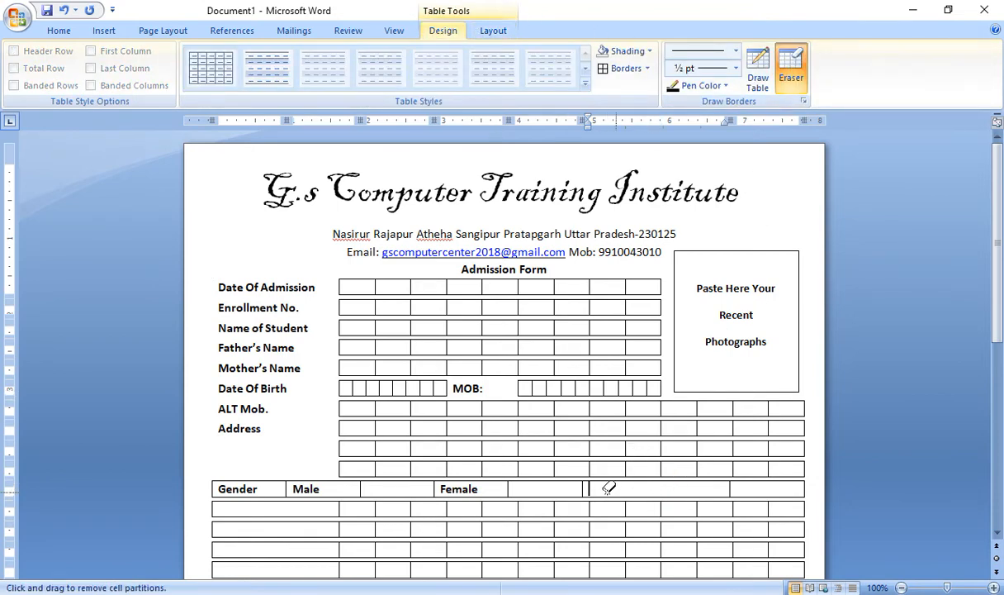
pyautogui.press('Escape')
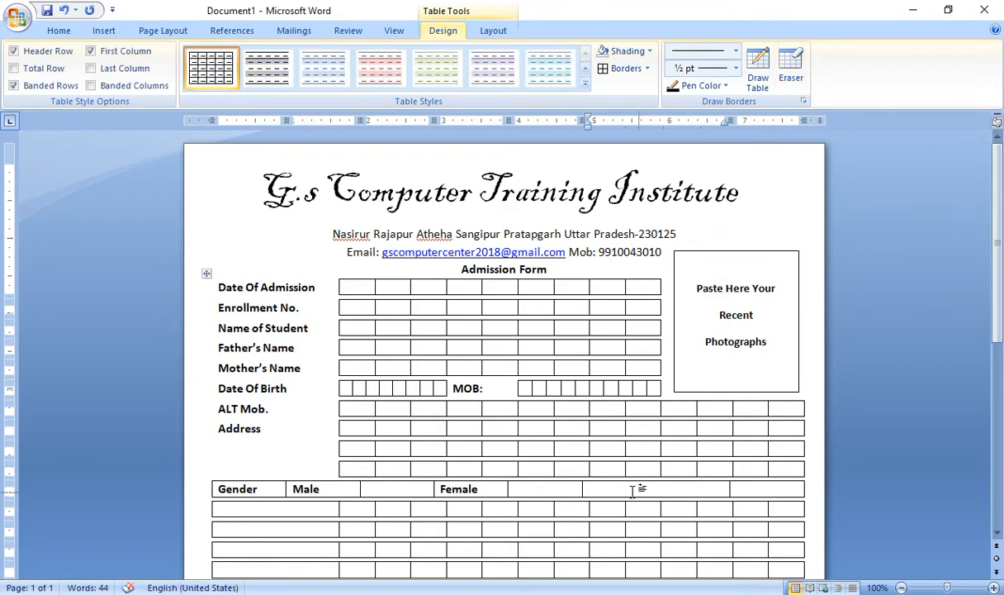
pyautogui.click(632, 489)
# Type 'Cast (Sc/ST/Gen/Obc' in the merged cell, fixing the typos
pyautogui.write('Cast (Sc/ST')
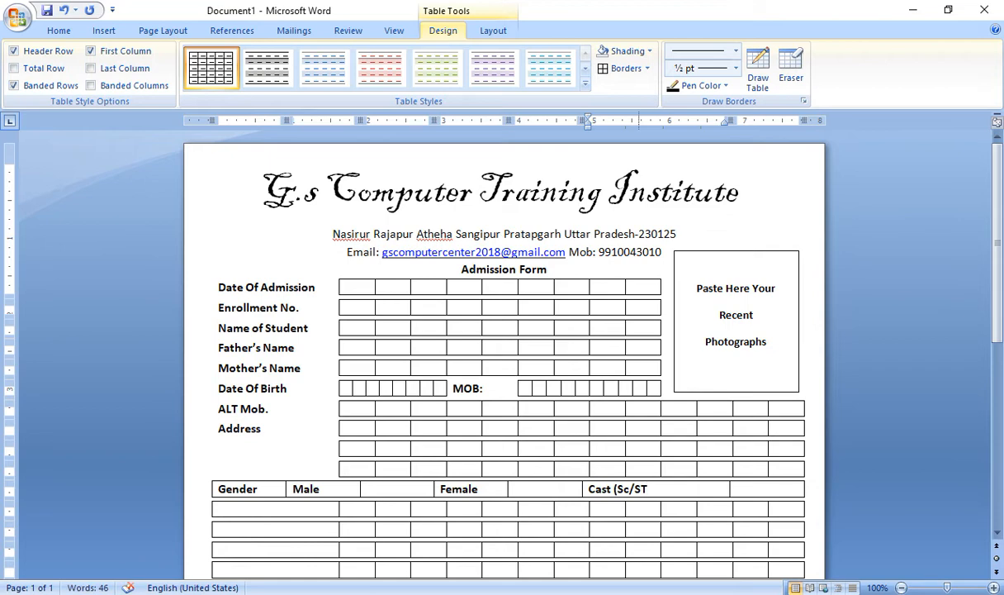
pyautogui.write('/GEn')
pyautogui.press('BackSpace')
pyautogui.press('BackSpace')
pyautogui.write('en')
pyautogui.write('?')
pyautogui.press('BackSpace')
pyautogui.write('/O')
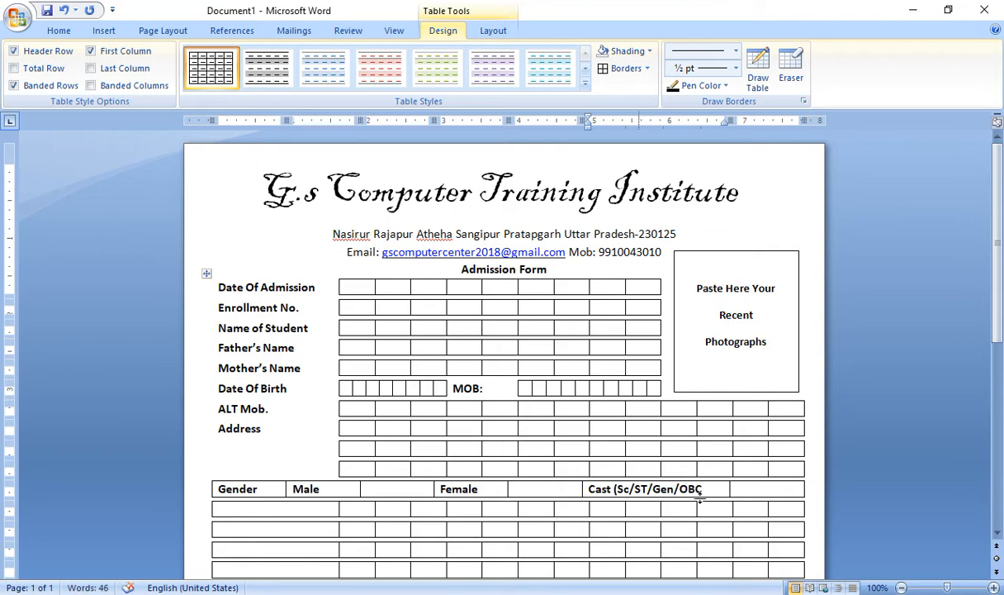
pyautogui.write('BC')
pyautogui.press('BackSpace')
pyautogui.press('BackSpace')
pyautogui.write('bc')
# Narrow the blank boxes after Male and Female by dragging their column borders
pyautogui.moveTo(702, 489); pyautogui.dragTo(588, 491)
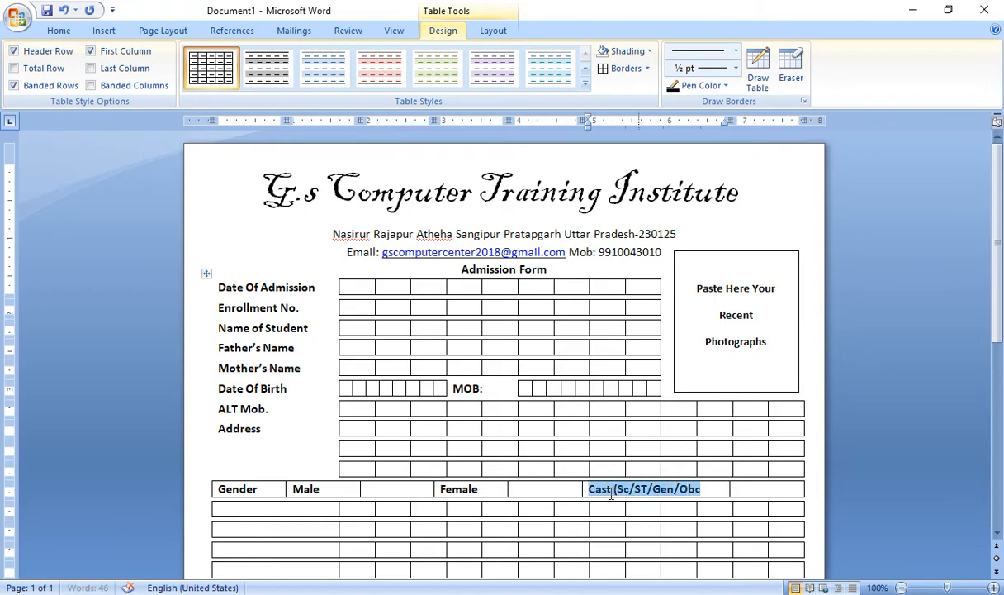
pyautogui.moveTo(769, 486); pyautogui.dragTo(258, 488)
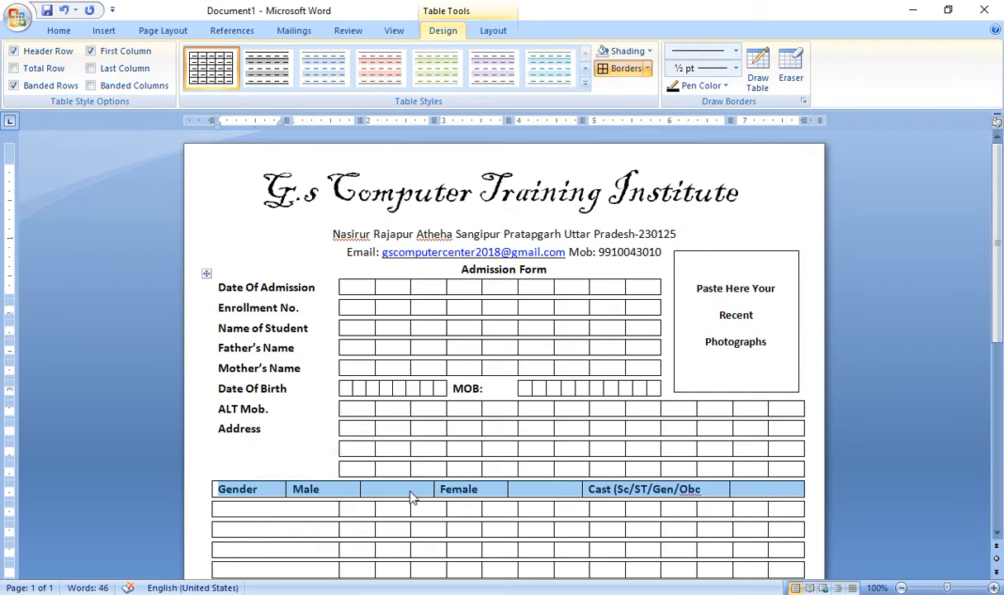
pyautogui.moveTo(432, 488); pyautogui.dragTo(392, 488)
pyautogui.moveTo(581, 488); pyautogui.dragTo(546, 496)
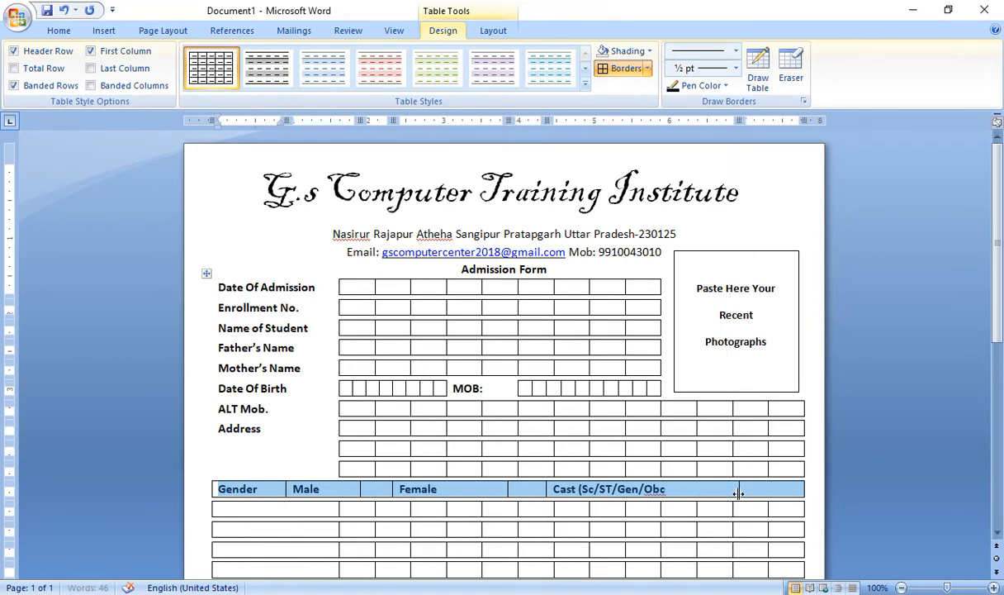
pyautogui.click(669, 488)
# Remove borders from the Gender, Male, Female and Cast label cells
pyautogui.moveTo(669, 488); pyautogui.dragTo(535, 488)
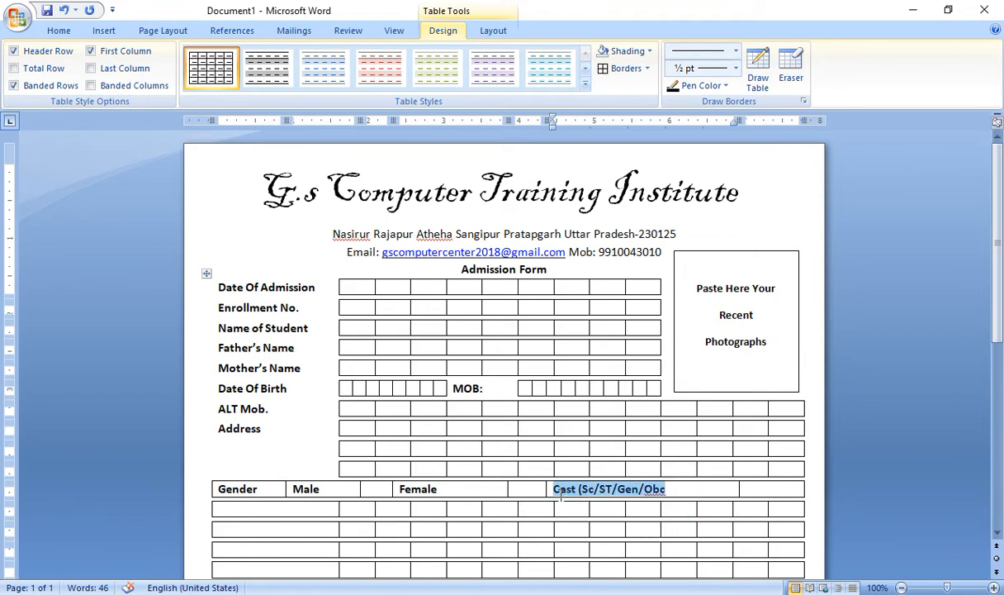
pyautogui.click(648, 68)
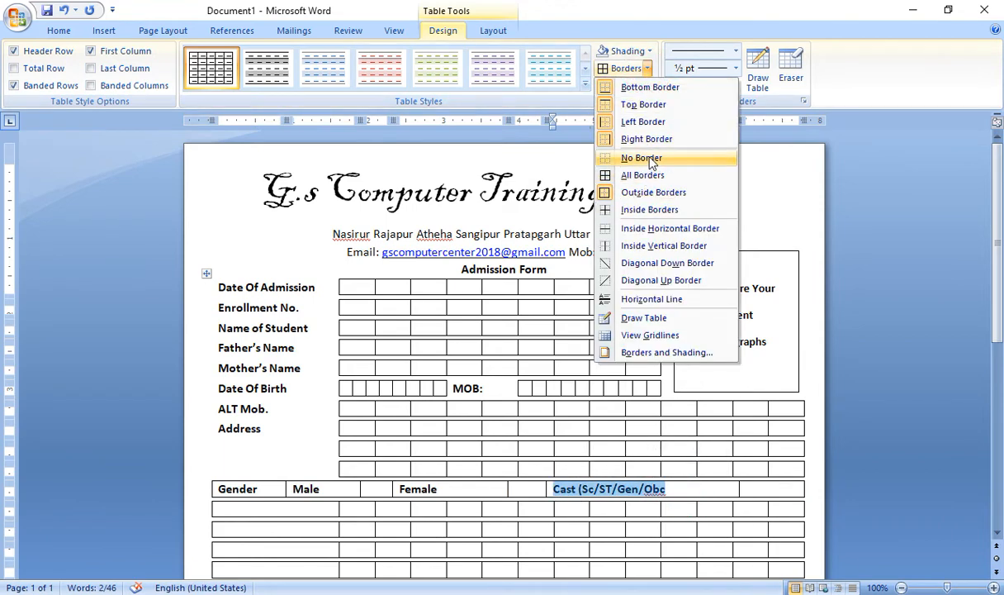
pyautogui.click(637, 158)
pyautogui.moveTo(438, 488); pyautogui.dragTo(414, 485)
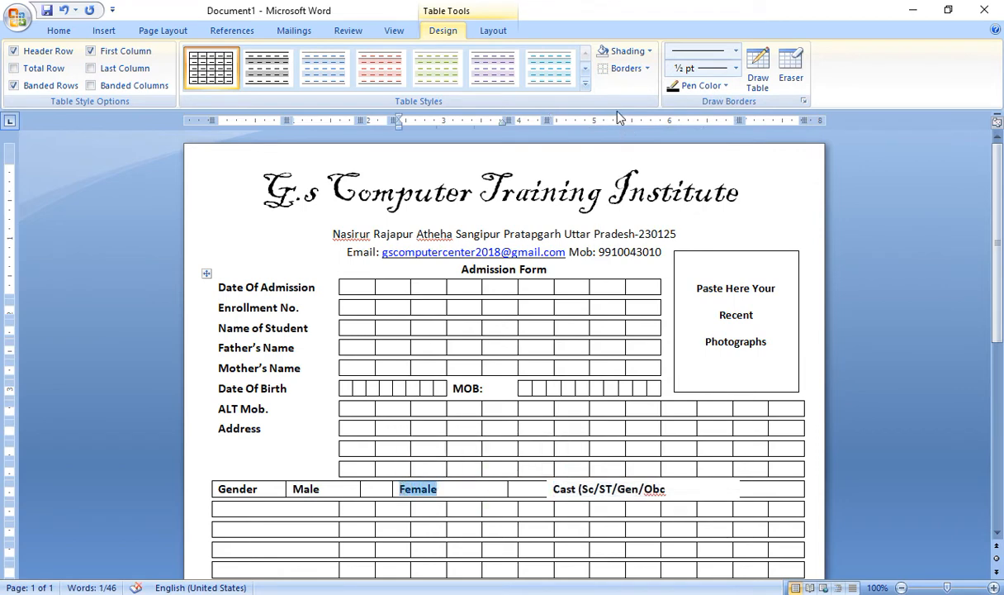
pyautogui.moveTo(351, 488); pyautogui.dragTo(238, 492)
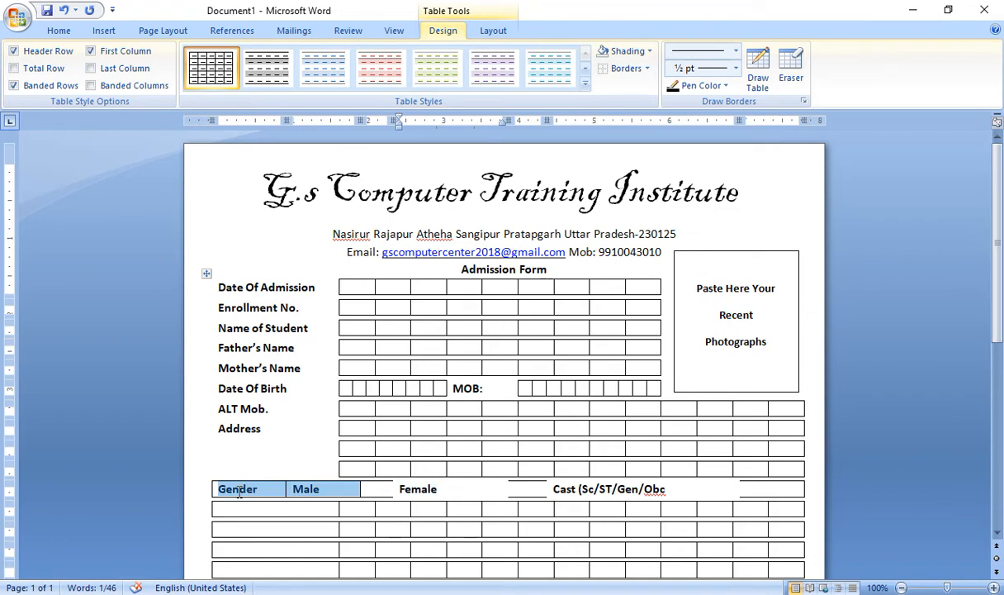
pyautogui.click(624, 68)
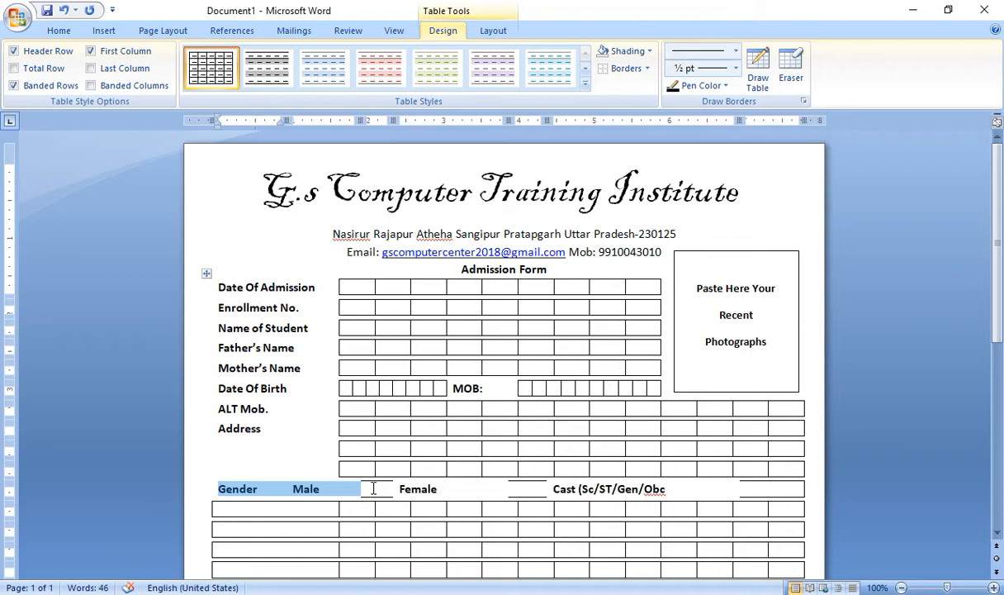
# Give the empty boxes before and after the Cast label full borders
pyautogui.click(432, 488)
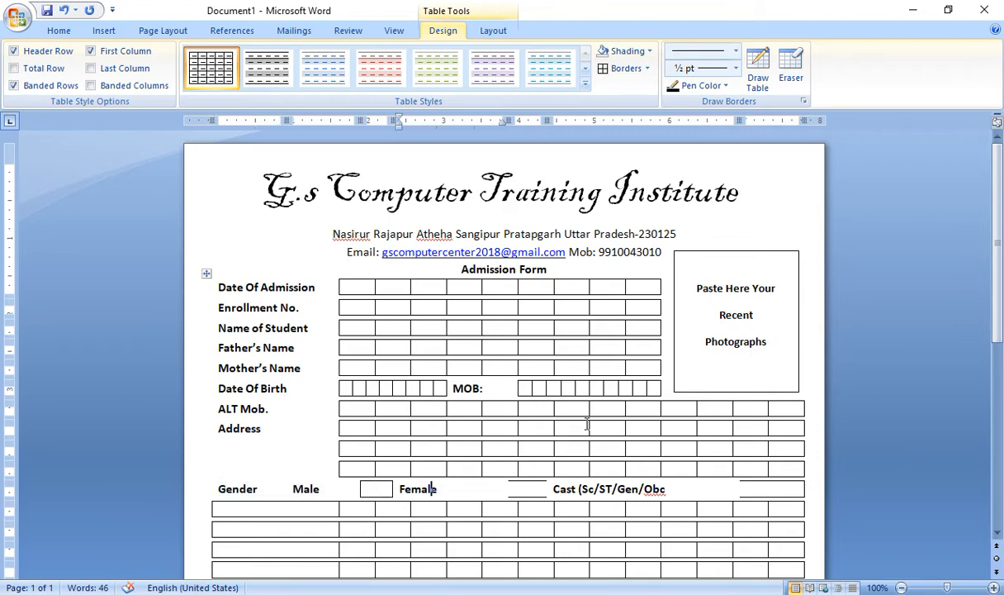
pyautogui.press('Right')
pyautogui.press('Right')
pyautogui.press('Right')
pyautogui.press('Left')
pyautogui.click(612, 67)
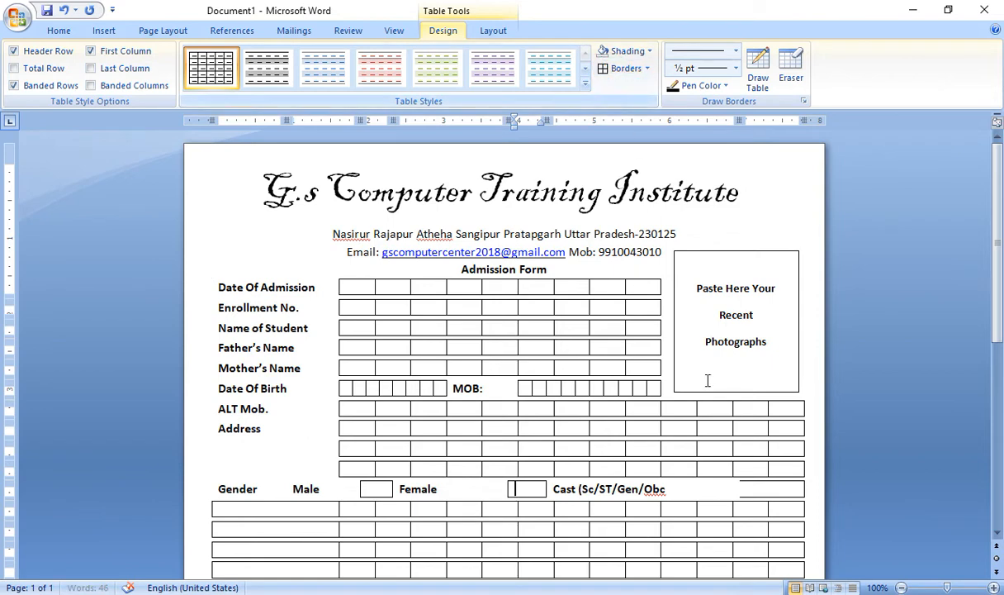
pyautogui.click(746, 489)
pyautogui.click(614, 67)
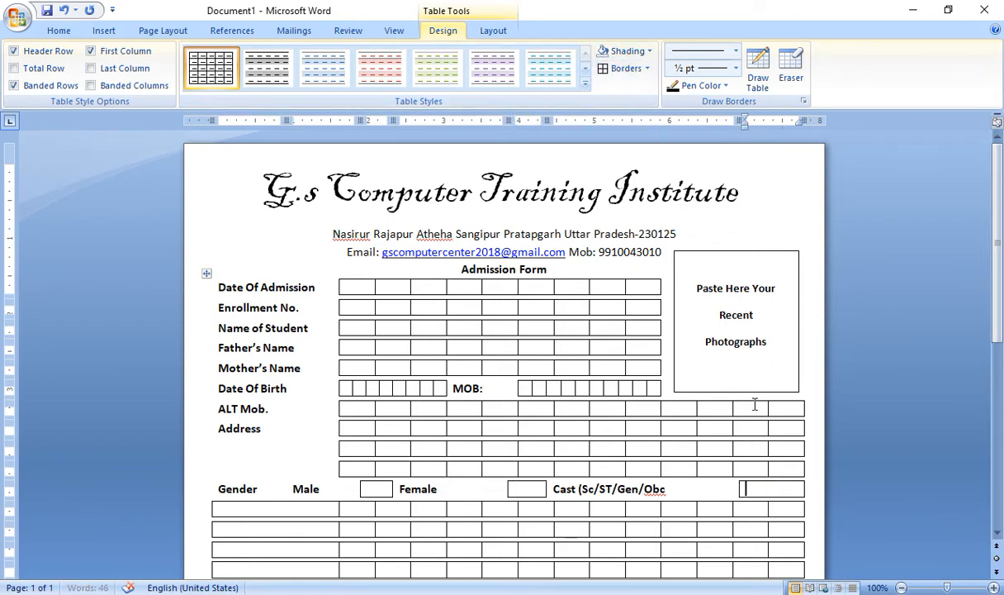
pyautogui.scroll(-2, 756, 401)
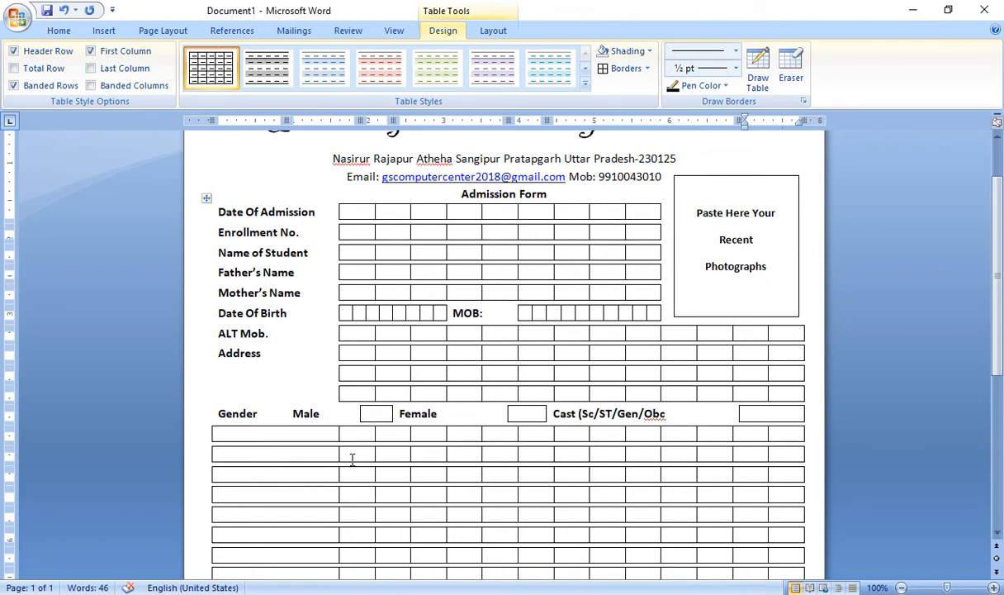
# Split the empty row below Gender into 4 cells
pyautogui.moveTo(273, 432); pyautogui.dragTo(788, 443)
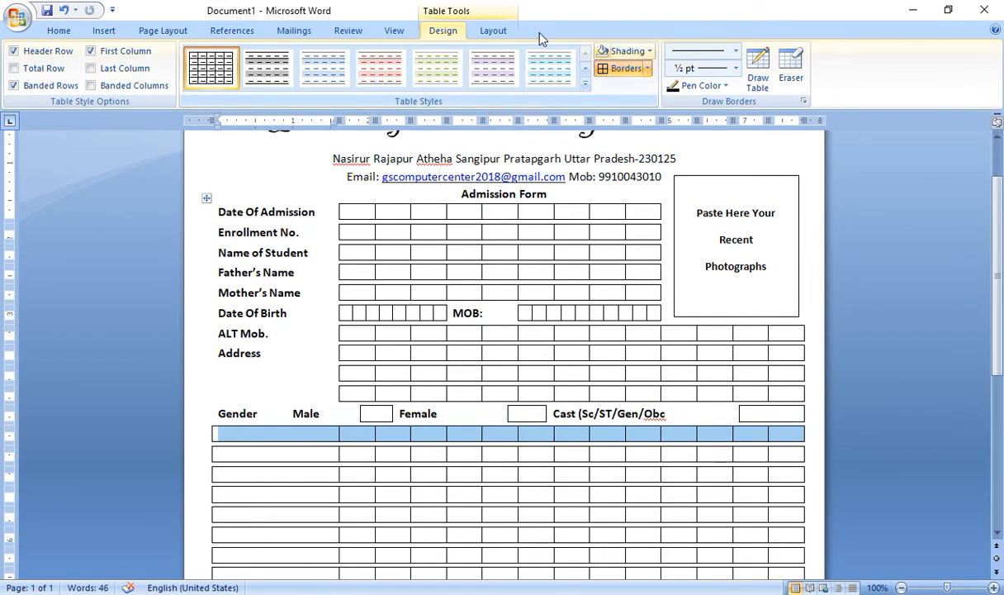
pyautogui.click(487, 31)
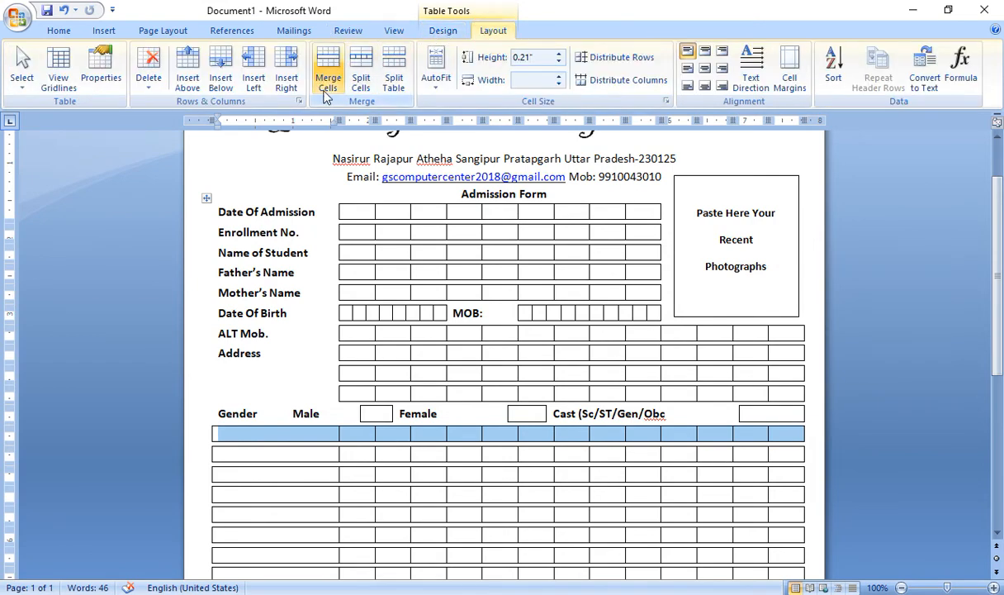
pyautogui.click(361, 78)
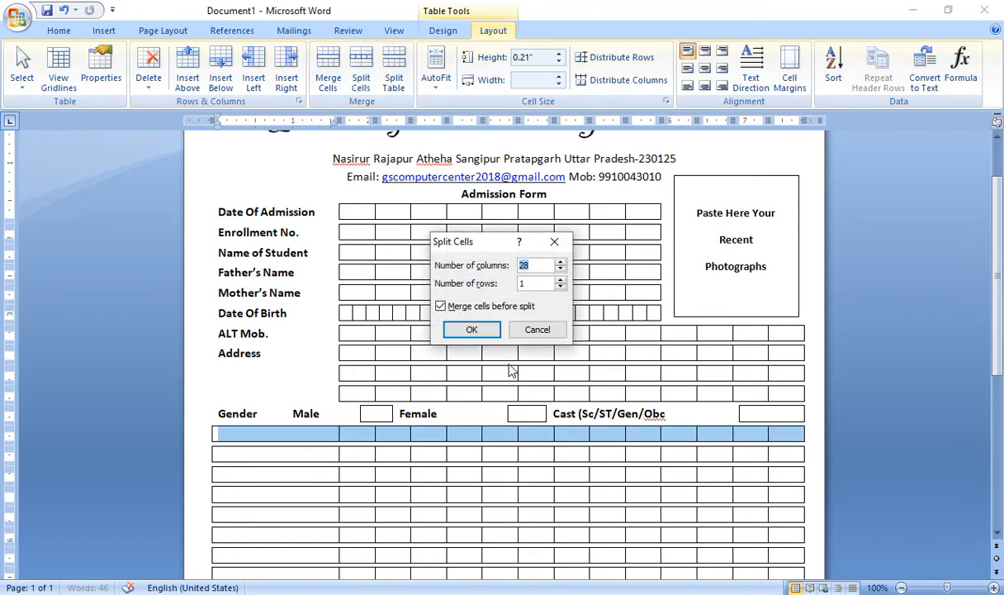
pyautogui.write('4')
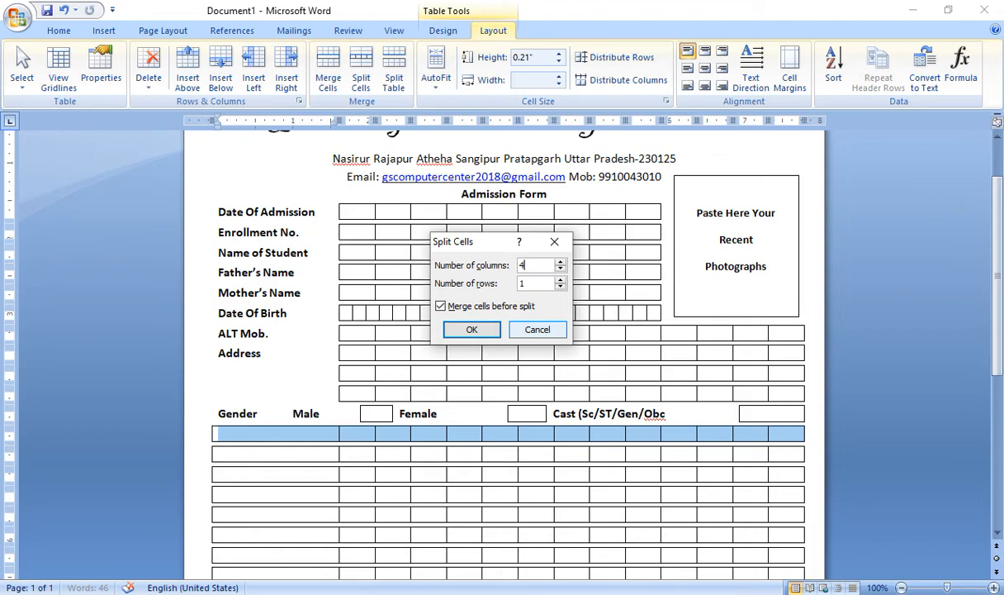
pyautogui.click(485, 331)
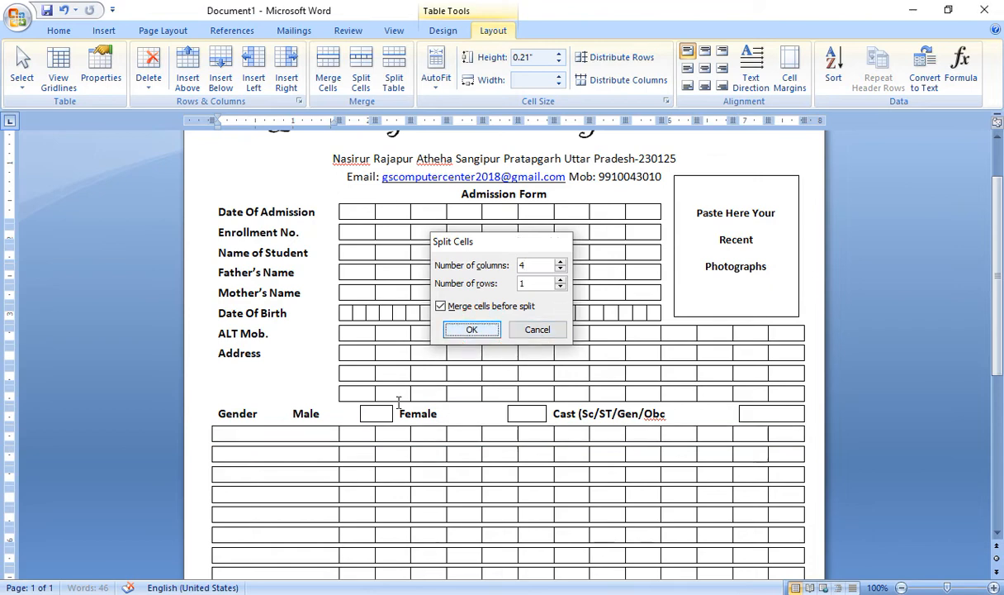
# Type Religion in the first cell and Nationality in the third, fixing the misspelling
pyautogui.click(310, 437)
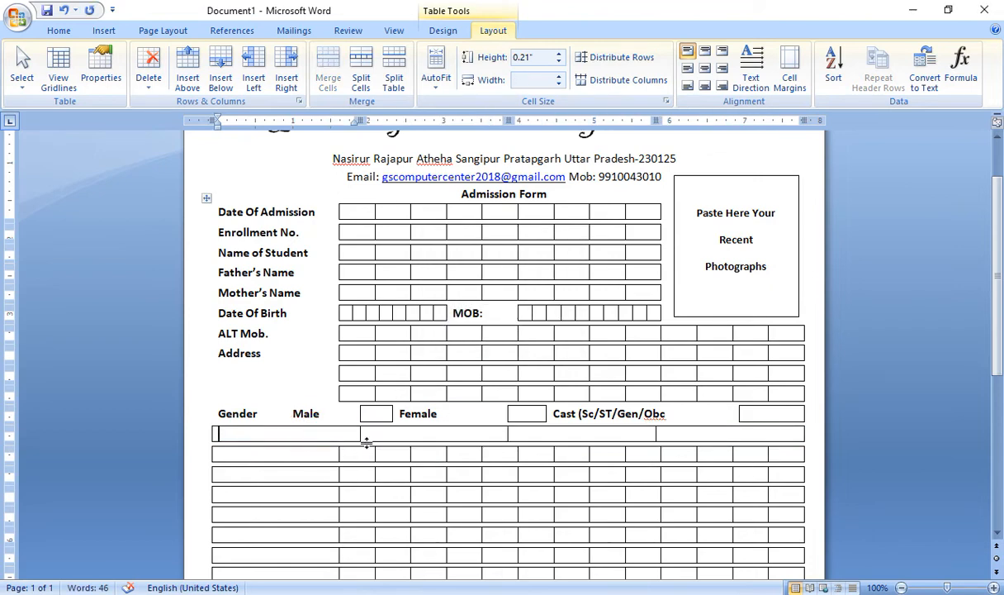
pyautogui.write('Relig')
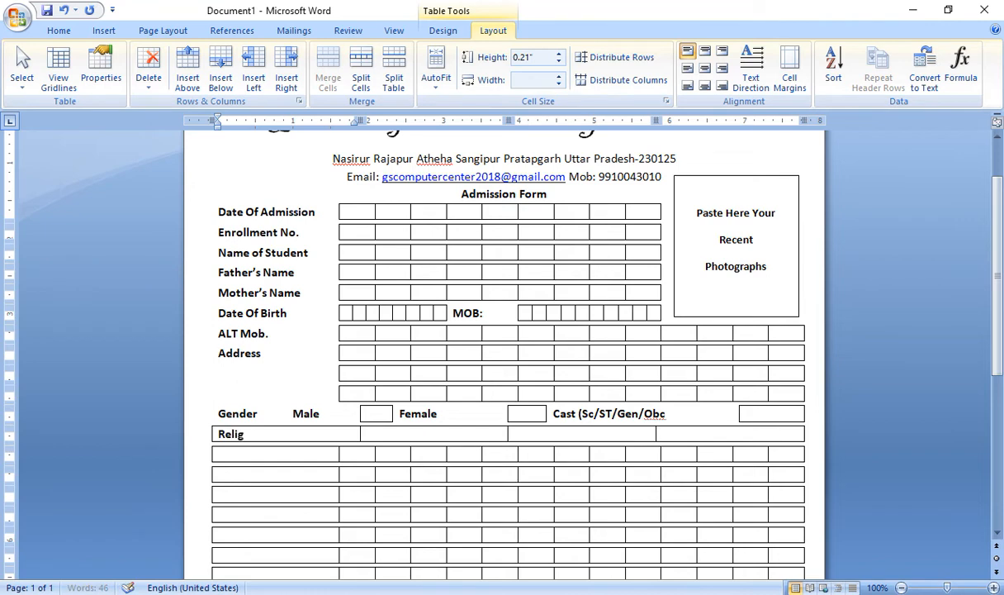
pyautogui.write('ion')
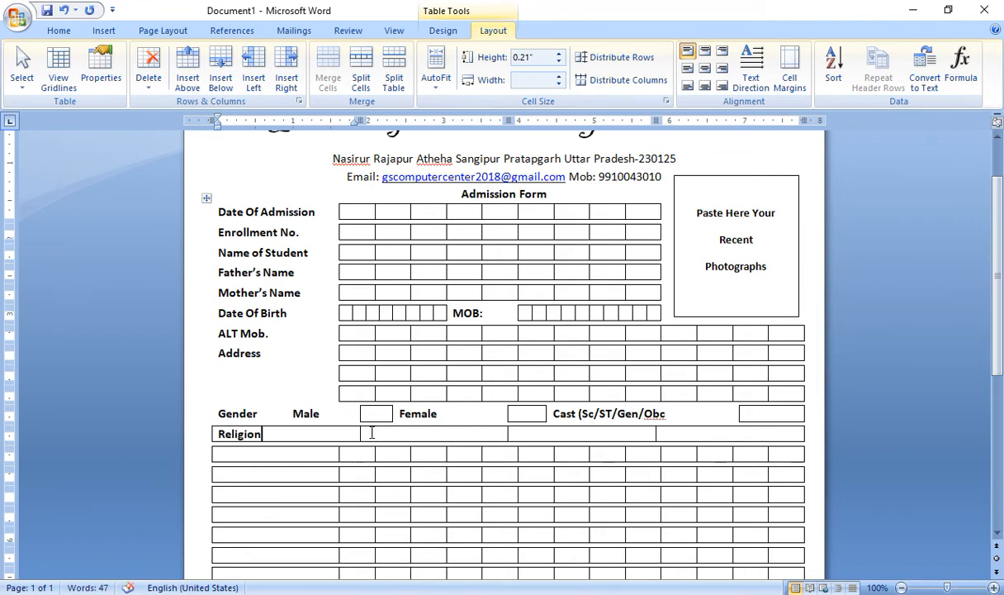
pyautogui.click(546, 437)
pyautogui.write('Natio')
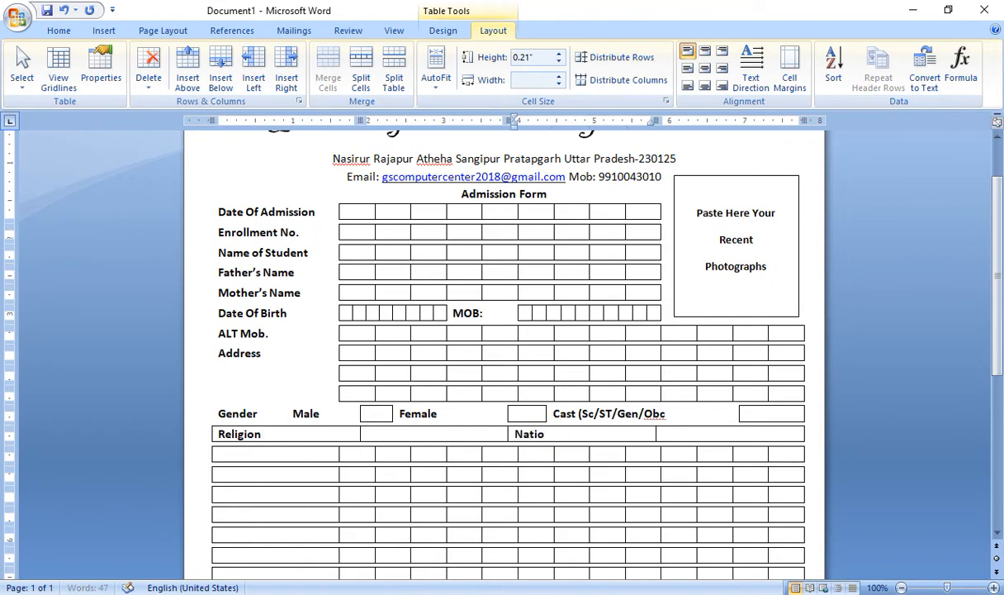
pyautogui.write('naliuty')
pyautogui.click(567, 437)
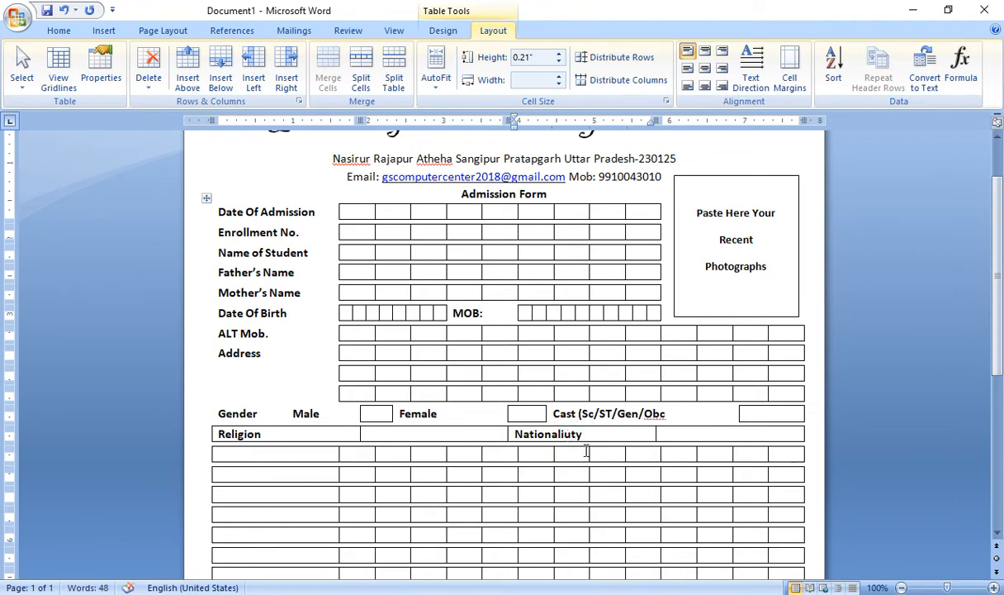
pyautogui.press('BackSpace')
pyautogui.moveTo(578, 430); pyautogui.dragTo(523, 442)
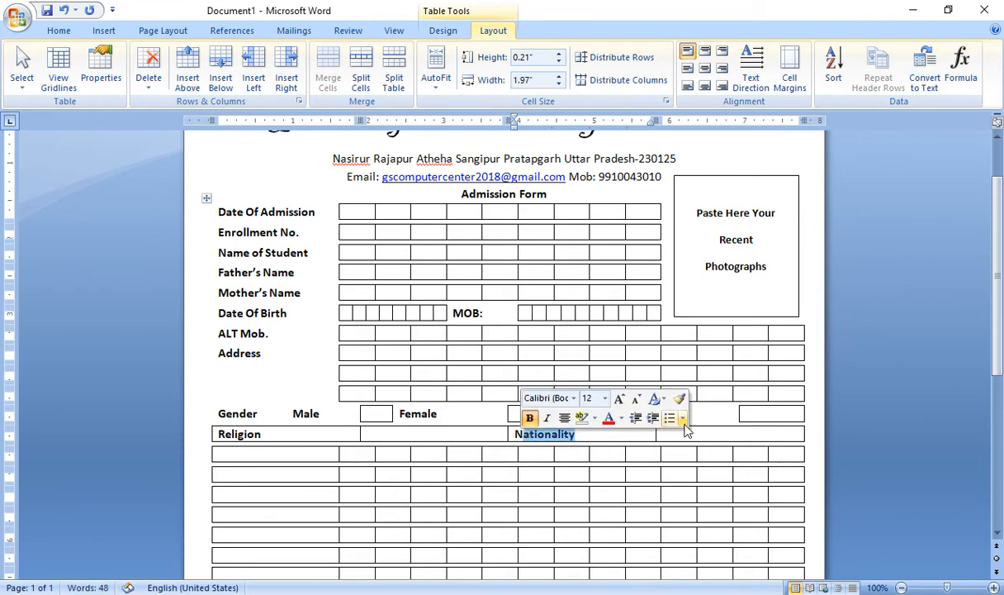
pyautogui.click(648, 433)
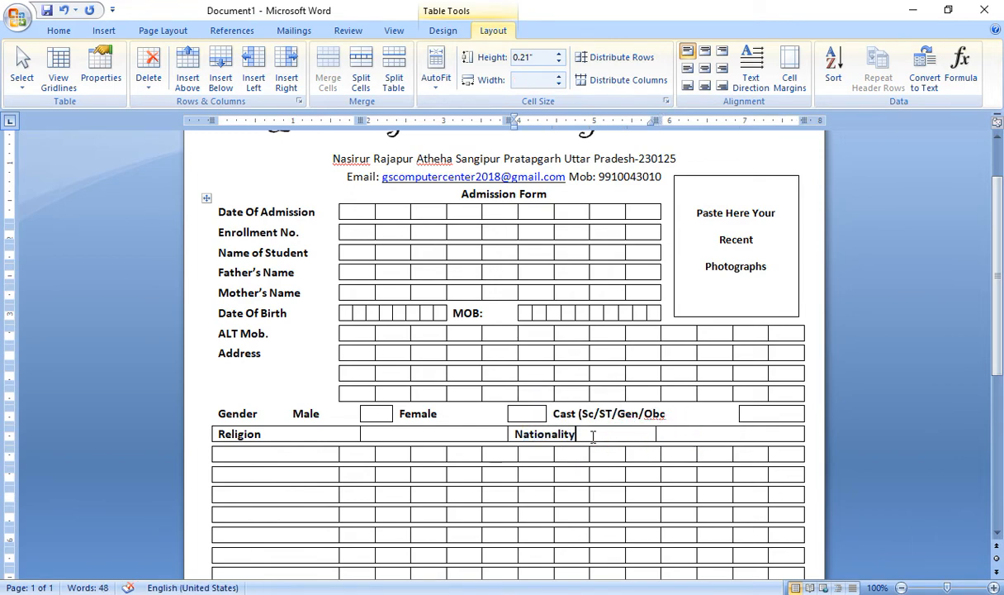
# Remove all borders from the Religion and Nationality label cells
pyautogui.click(444, 31)
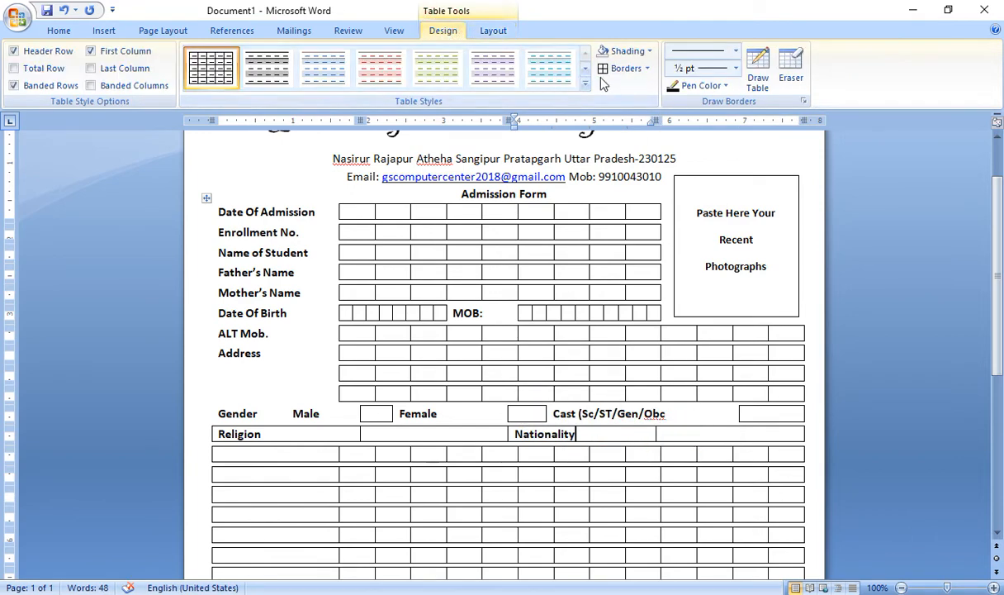
pyautogui.click(648, 69)
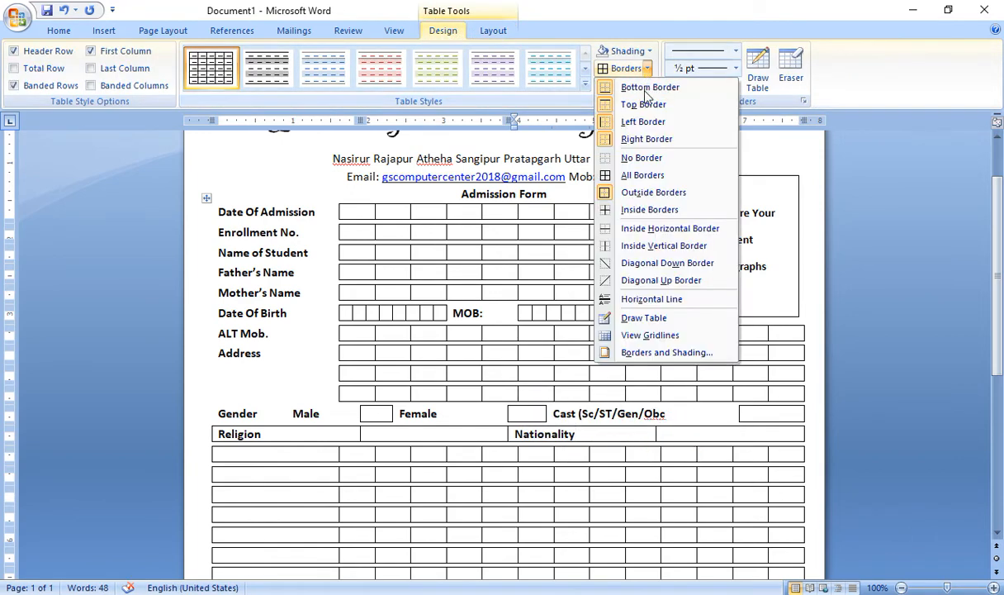
pyautogui.click(642, 157)
pyautogui.click(310, 433)
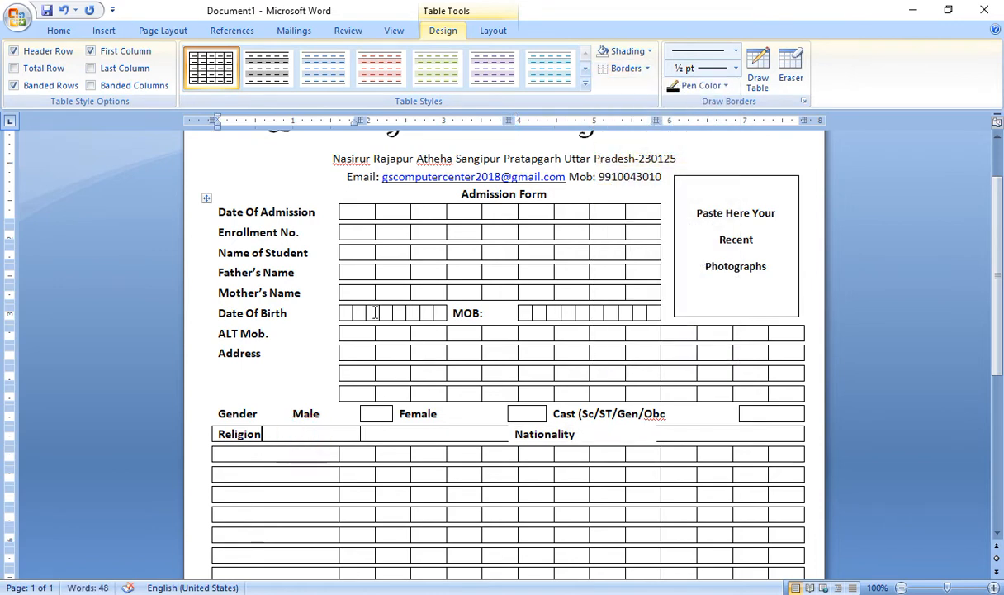
pyautogui.click(611, 67)
# Give the answer cells beside Religion and Nationality all borders
pyautogui.click(410, 426)
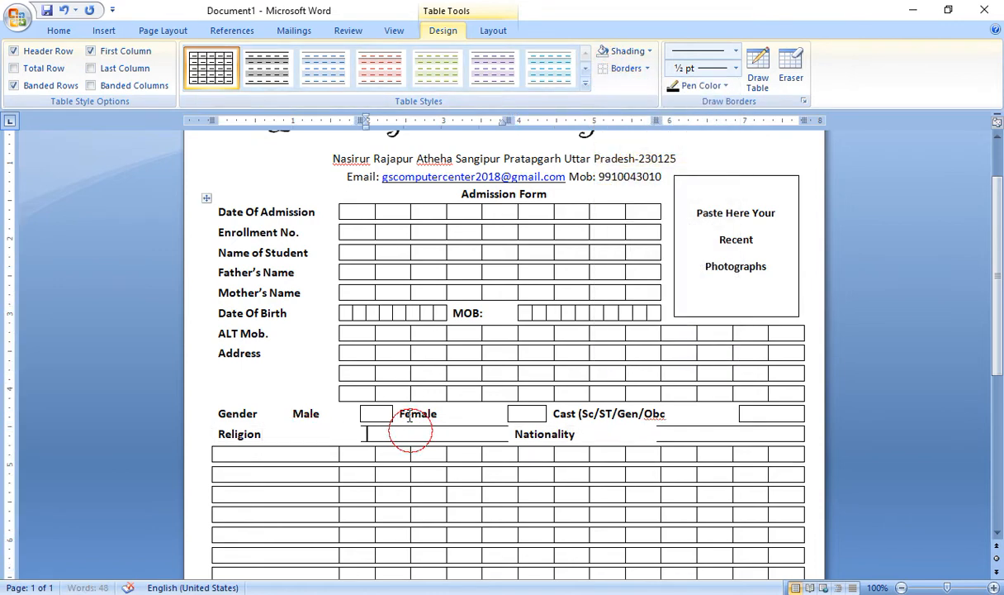
pyautogui.click(647, 69)
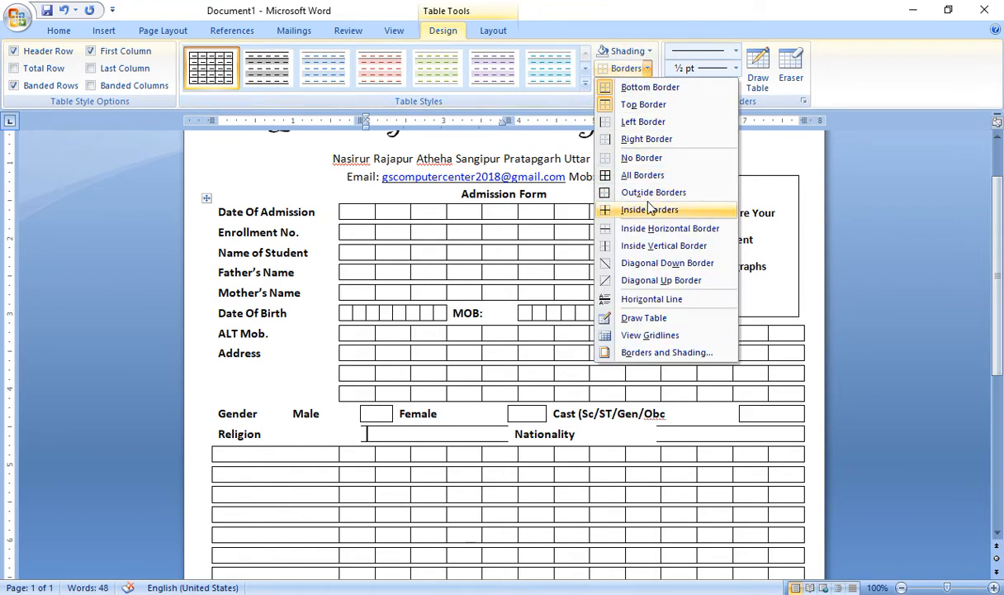
pyautogui.click(643, 175)
pyautogui.click(722, 433)
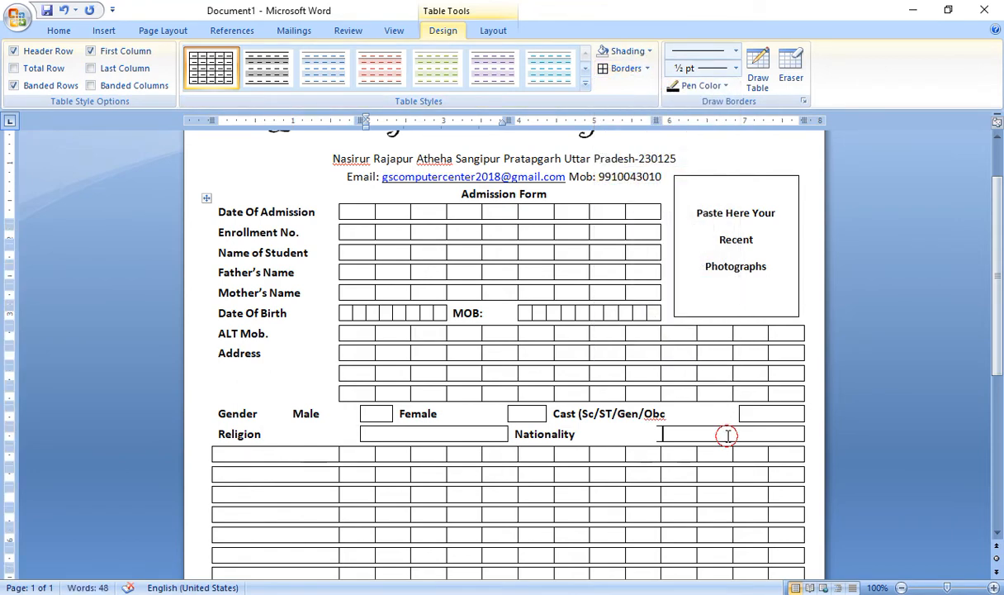
pyautogui.click(621, 68)
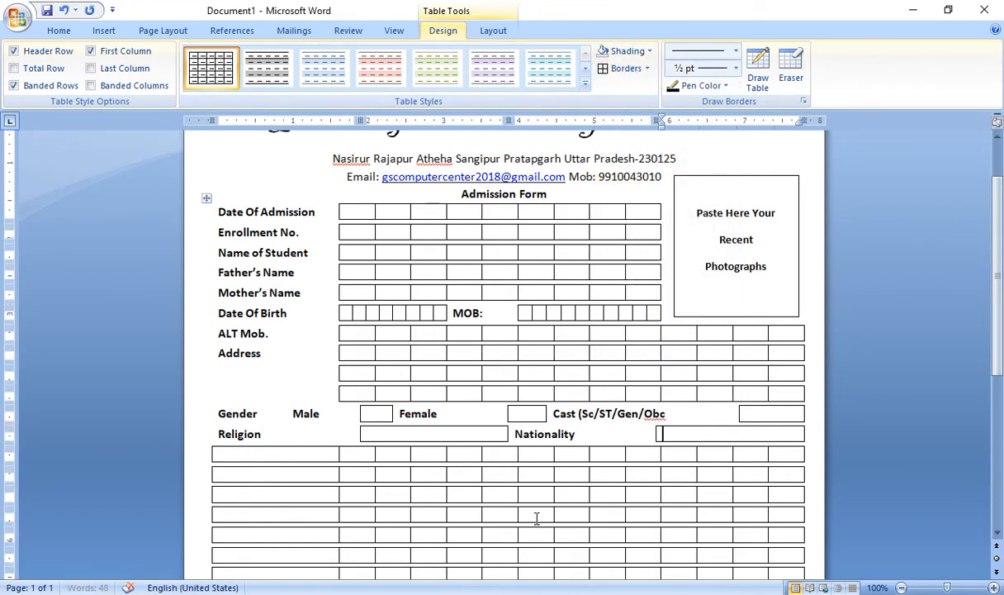
pyautogui.scroll(-3, 639, 444)
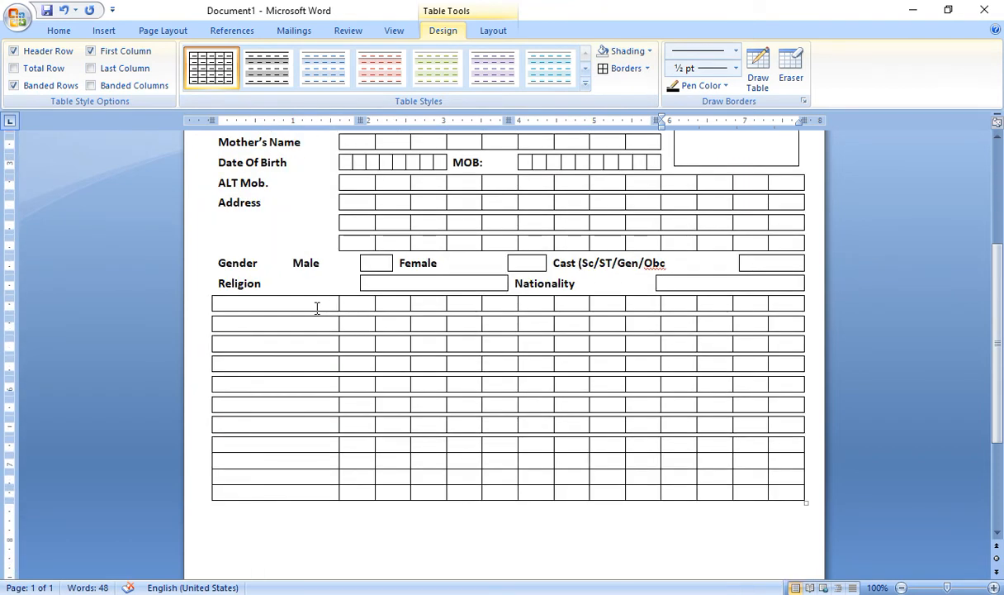
# Merge the first empty row below Religion into a single cell using Split Cells
pyautogui.moveTo(294, 327); pyautogui.dragTo(653, 324)
pyautogui.moveTo(315, 302); pyautogui.dragTo(789, 307)
pyautogui.click(492, 30)
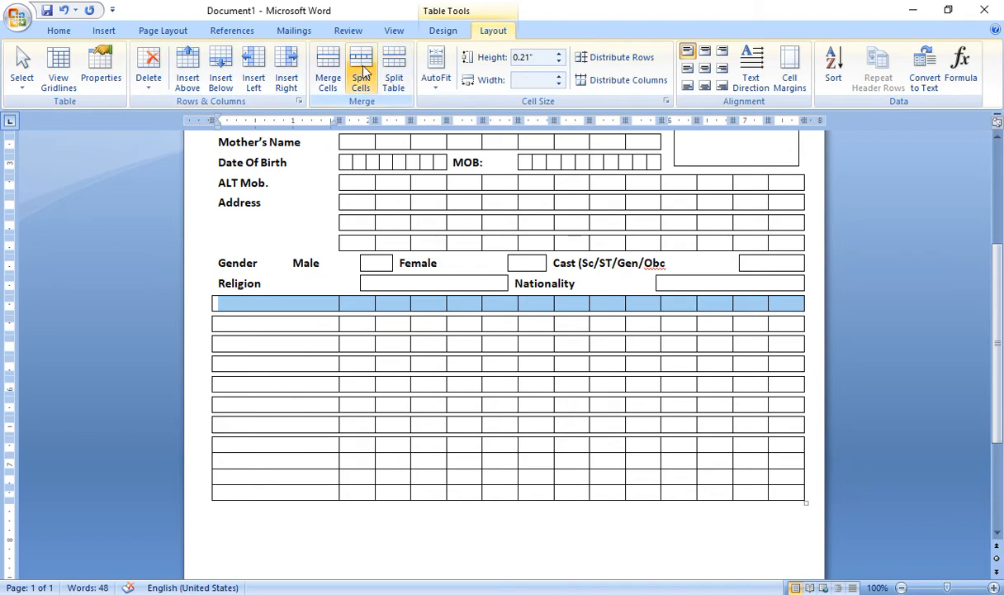
pyautogui.click(360, 76)
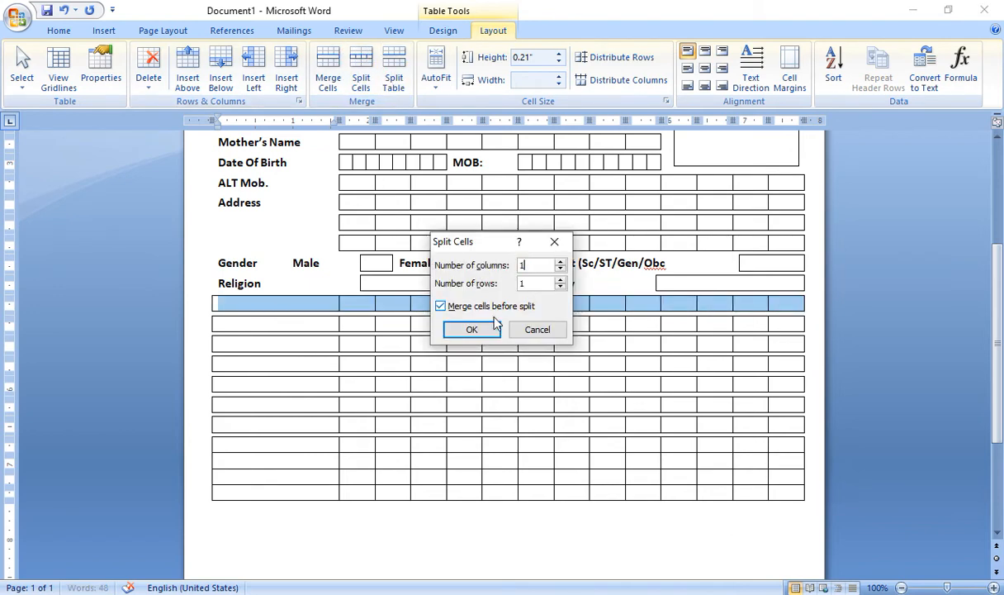
pyautogui.click(472, 330)
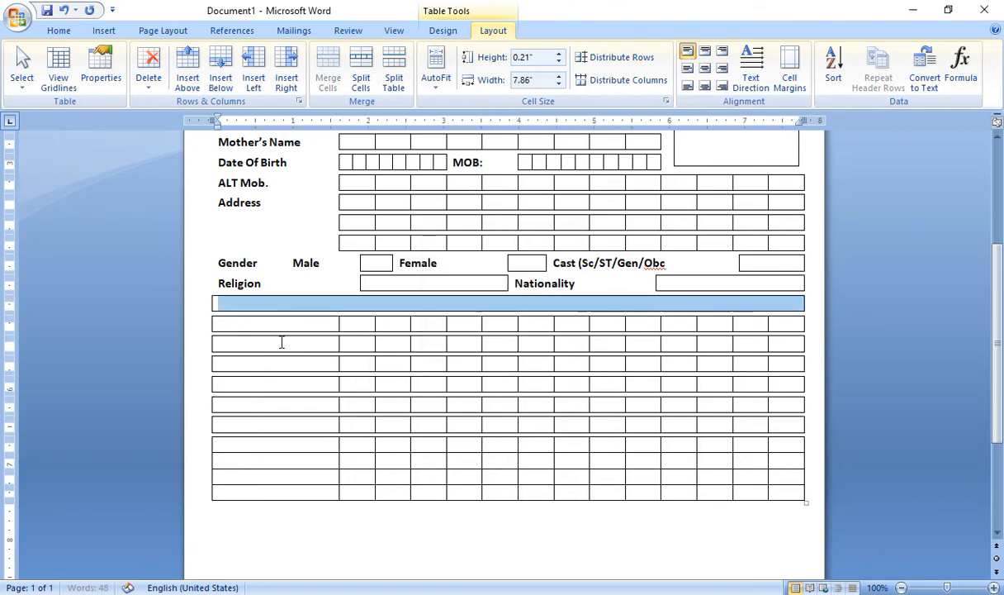
# Type the heading 'Particulars Of The Qualification' in the merged row and underline it
pyautogui.click(303, 305)
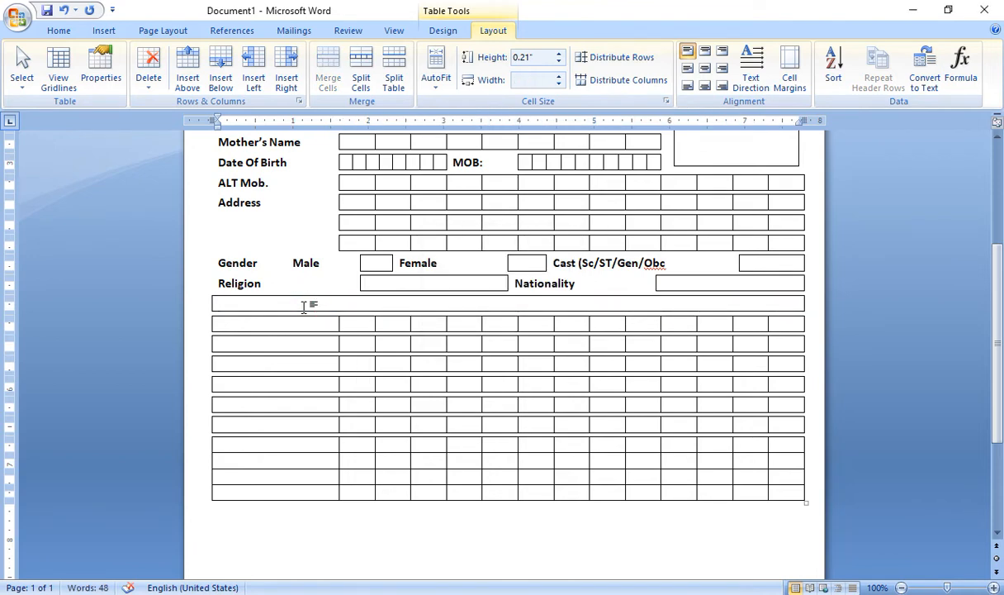
pyautogui.write('Parti')
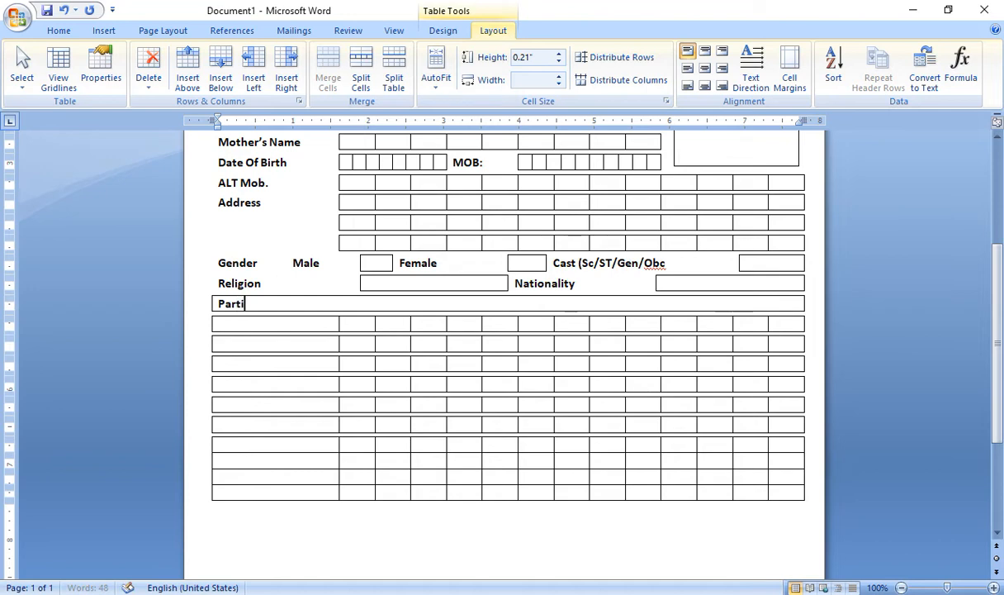
pyautogui.write('culars Of The')
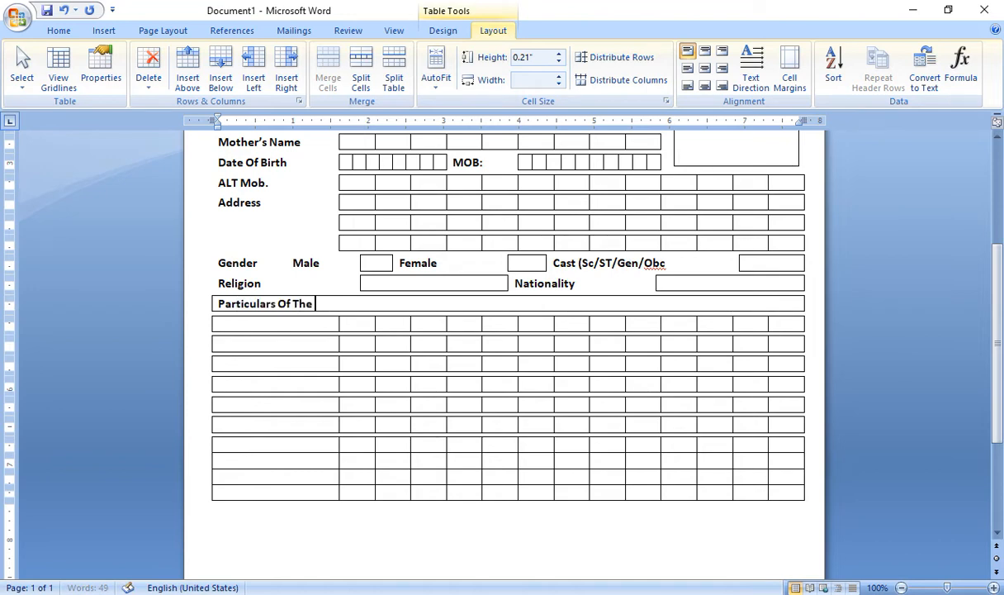
pyautogui.write(' Qualification')
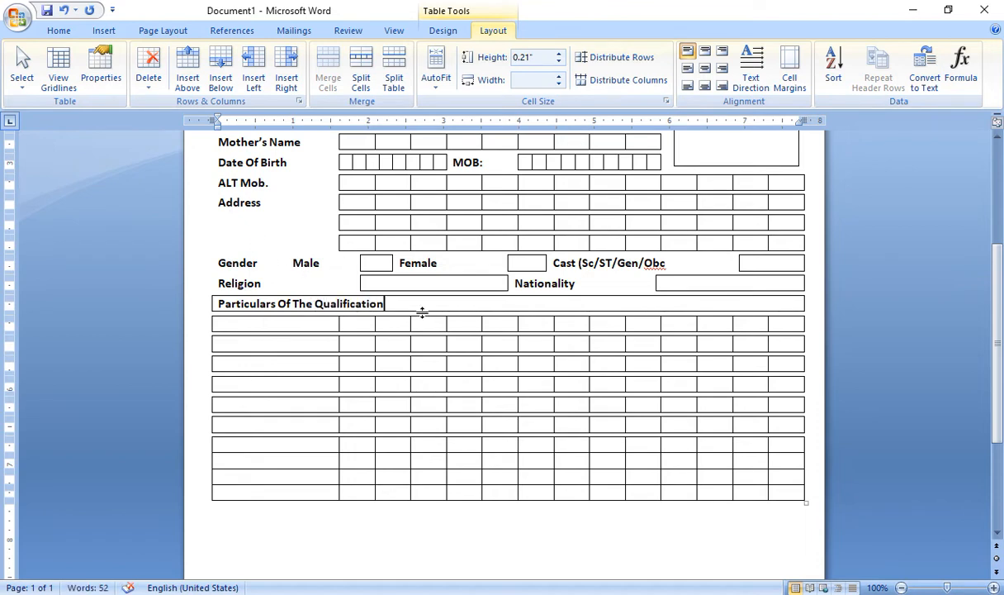
pyautogui.moveTo(403, 303); pyautogui.dragTo(218, 307)
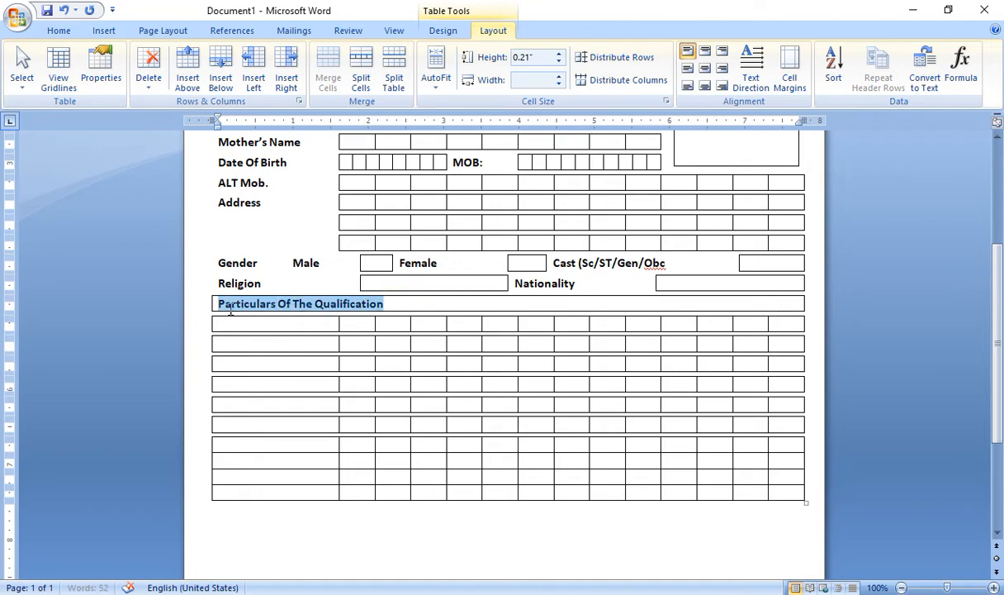
pyautogui.hotkey('ctrl', 'u')
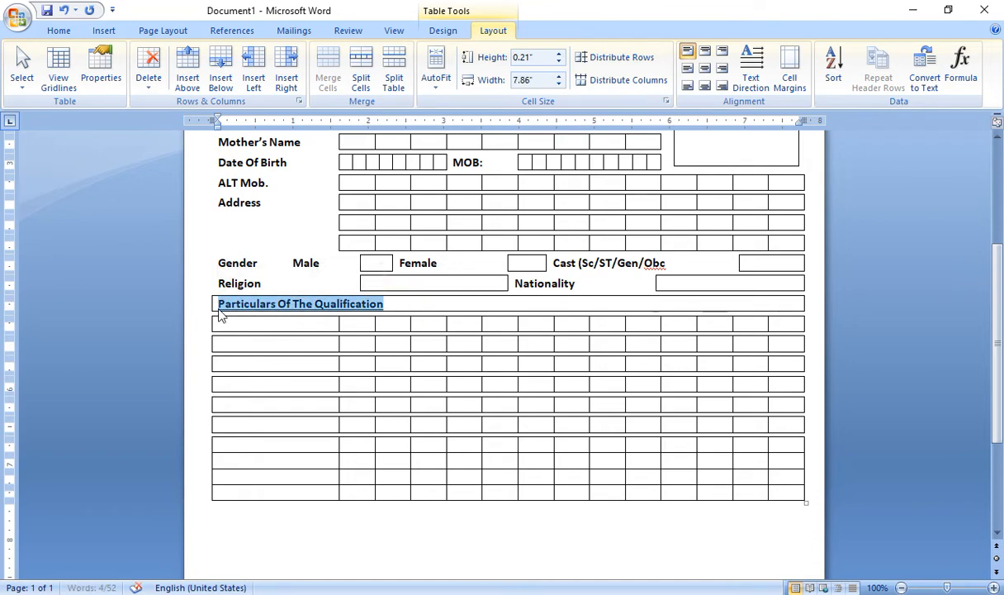
# Set No Border on the heading row
pyautogui.click(441, 31)
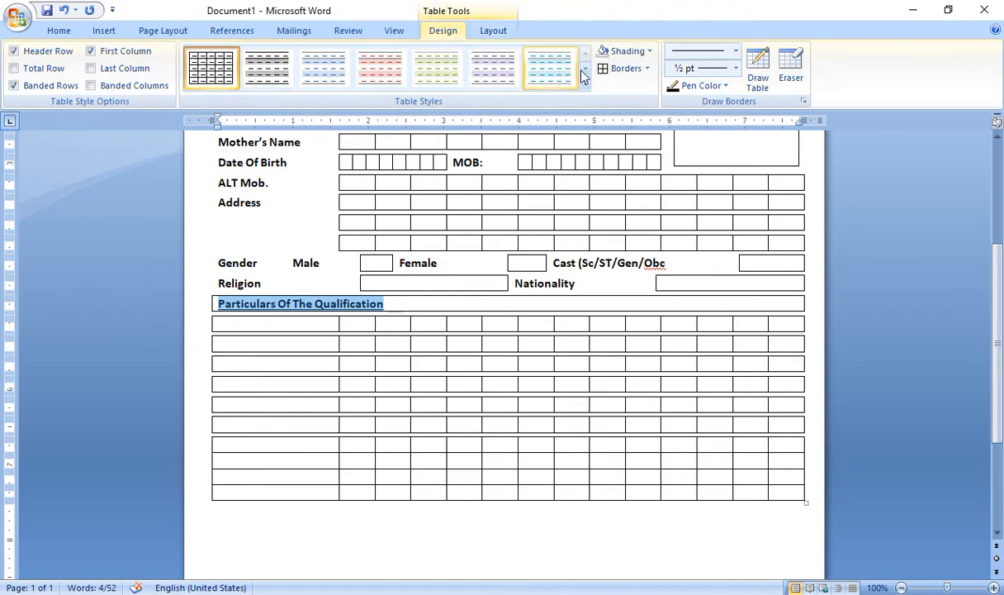
pyautogui.click(646, 71)
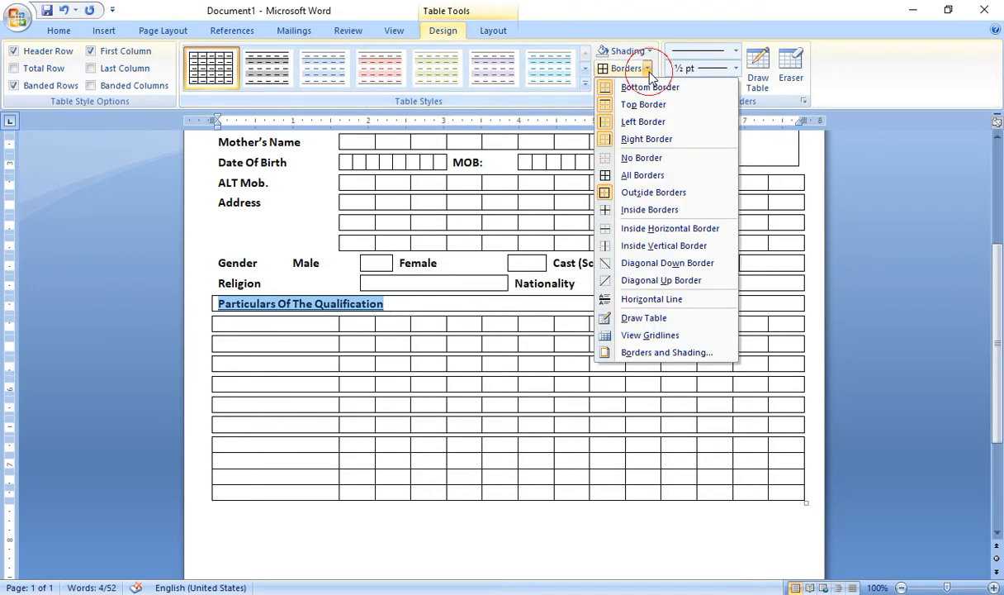
pyautogui.click(641, 159)
pyautogui.click(294, 327)
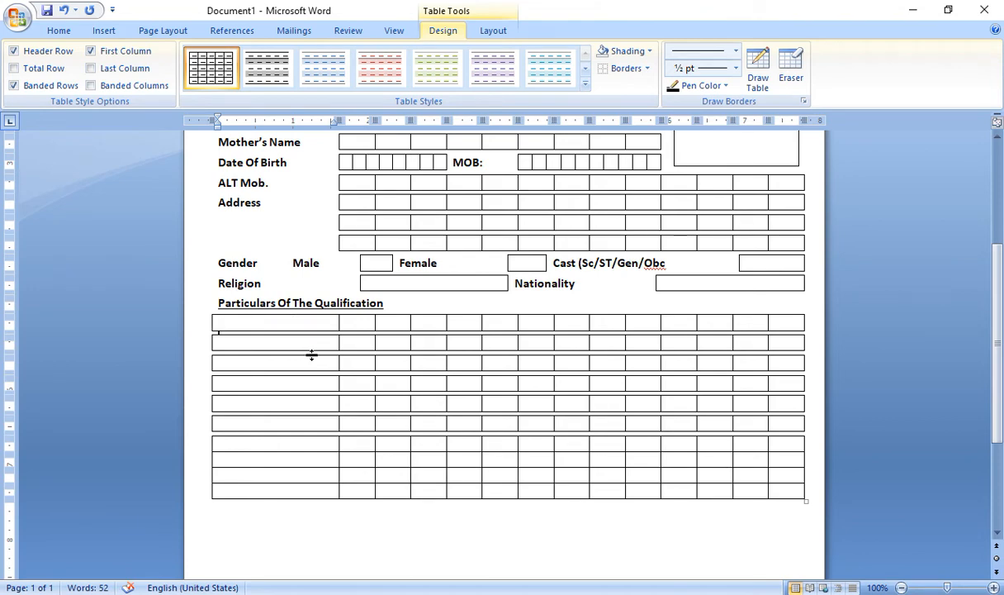
# Delete the first thin empty row from the qualification table
pyautogui.click(489, 31)
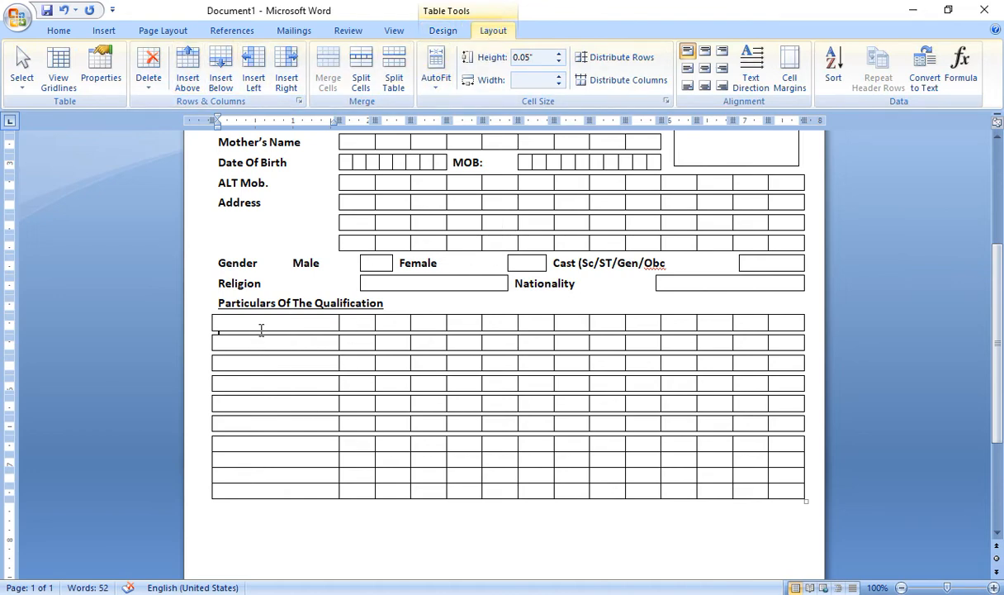
pyautogui.click(148, 78)
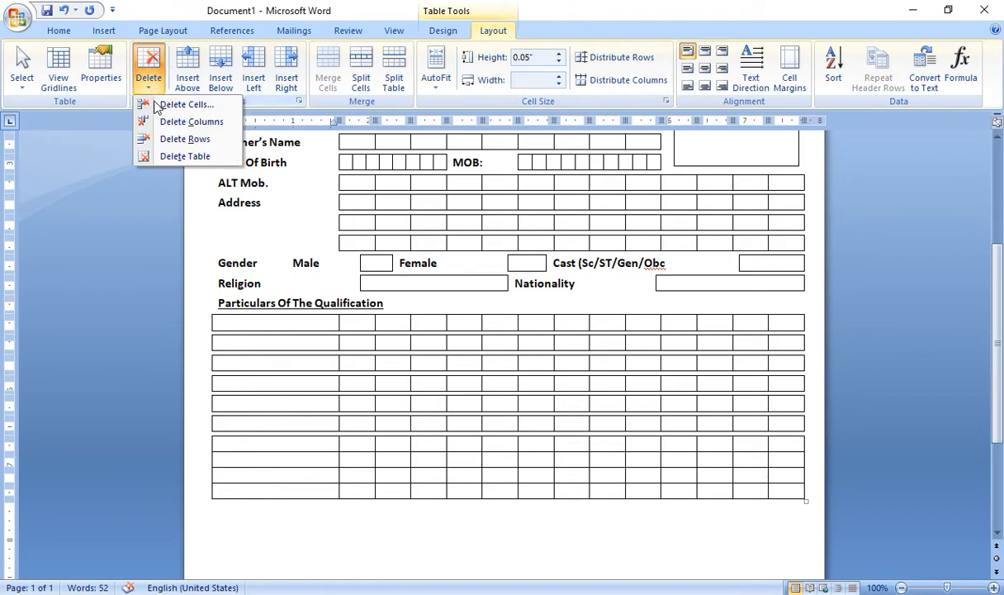
pyautogui.click(169, 141)
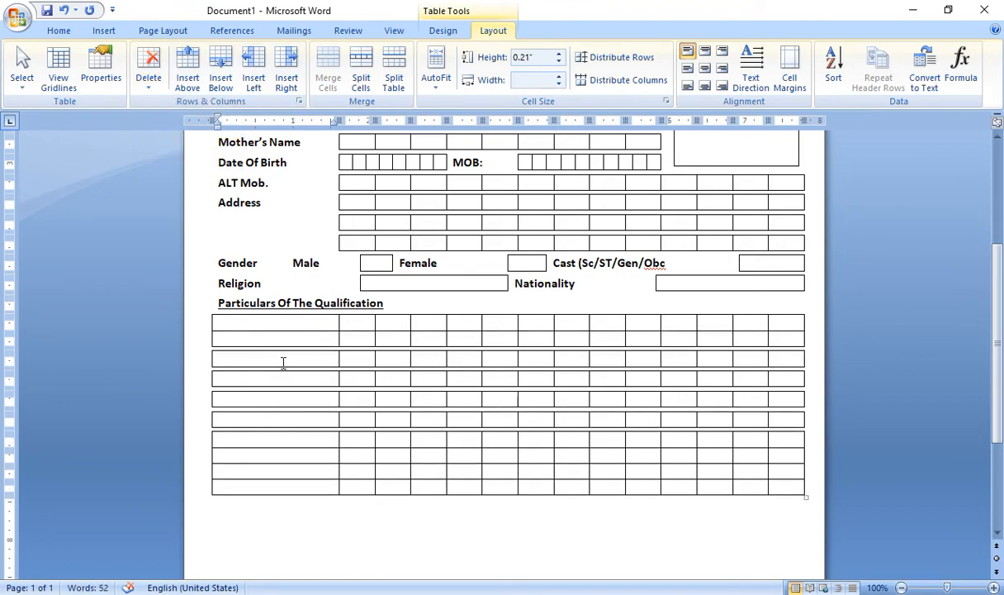
pyautogui.press('Tab')
pyautogui.press('Tab')
pyautogui.press('Down')
pyautogui.press('Left')
pyautogui.press('Left')
pyautogui.press('Left')
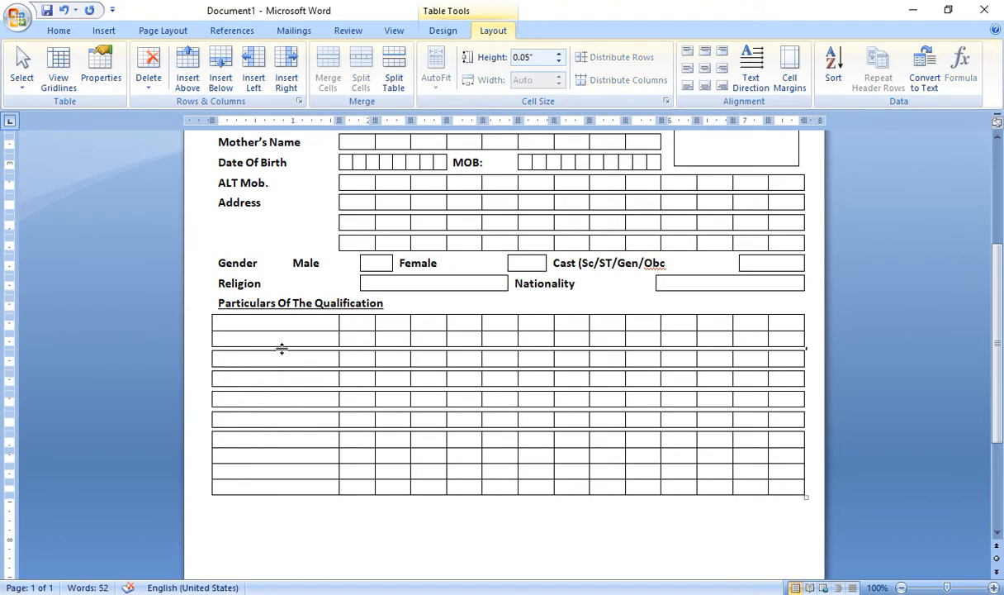
# Delete the remaining thin spacer rows, then select the table's top four rows
pyautogui.click(283, 334)
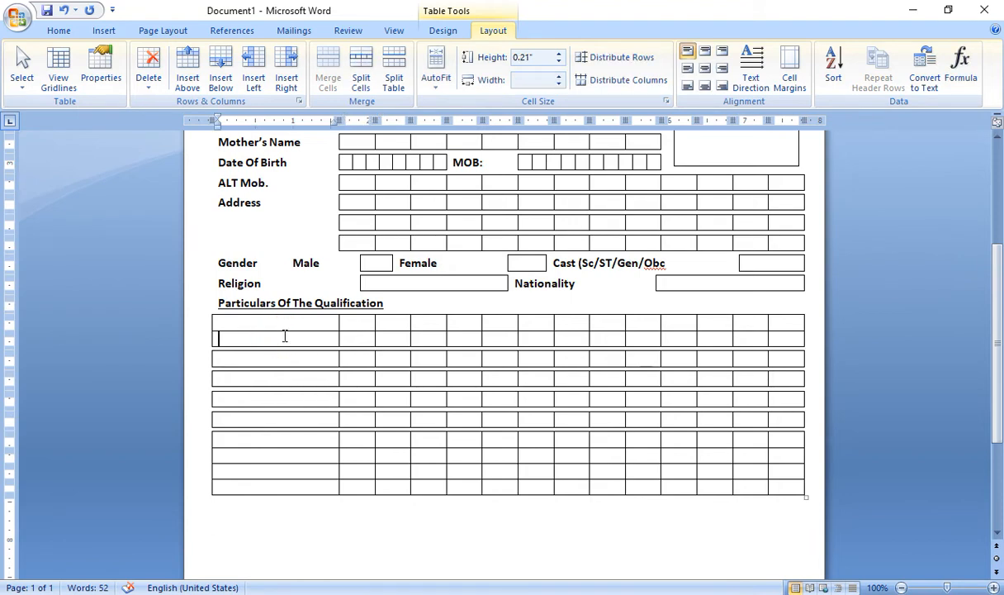
pyautogui.click(148, 70)
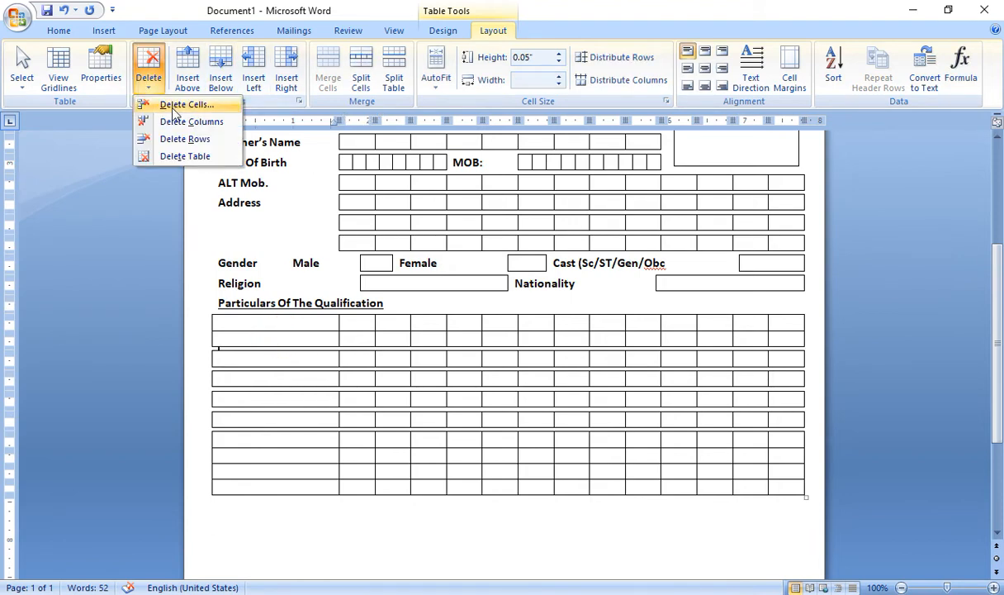
pyautogui.click(185, 139)
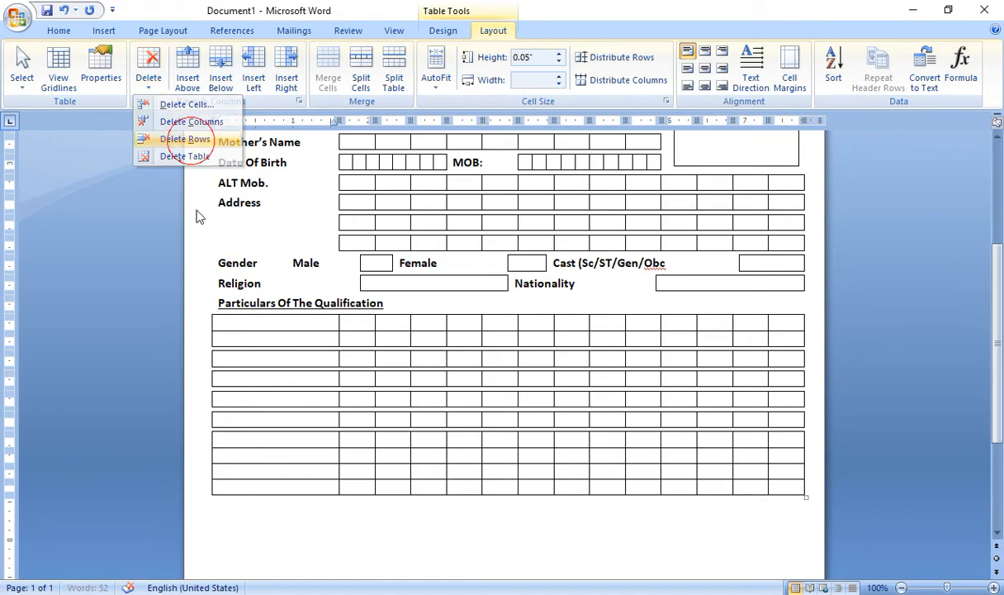
pyautogui.click(260, 353)
pyautogui.click(149, 83)
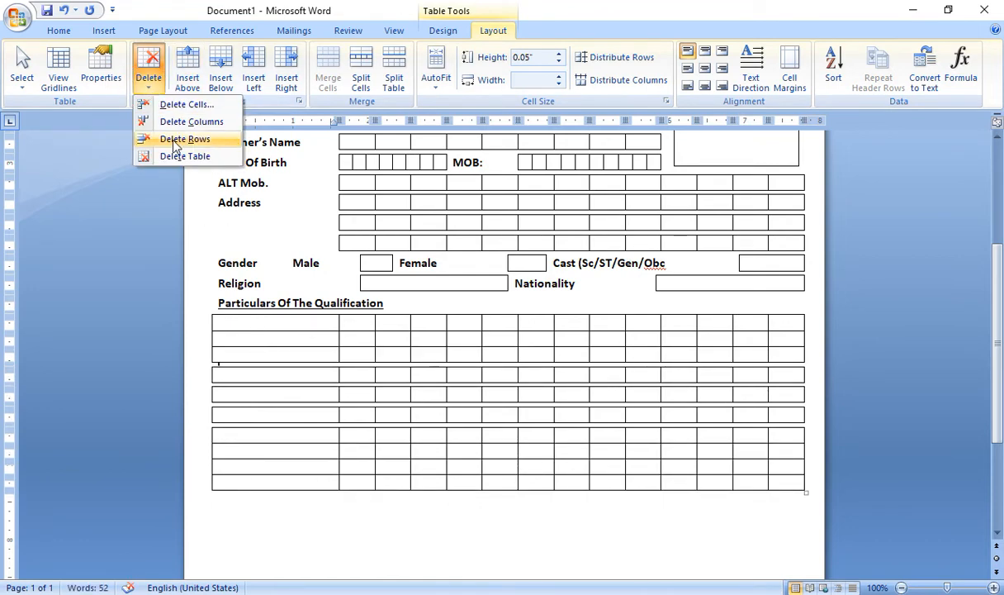
pyautogui.click(175, 140)
pyautogui.moveTo(254, 320); pyautogui.dragTo(769, 373)
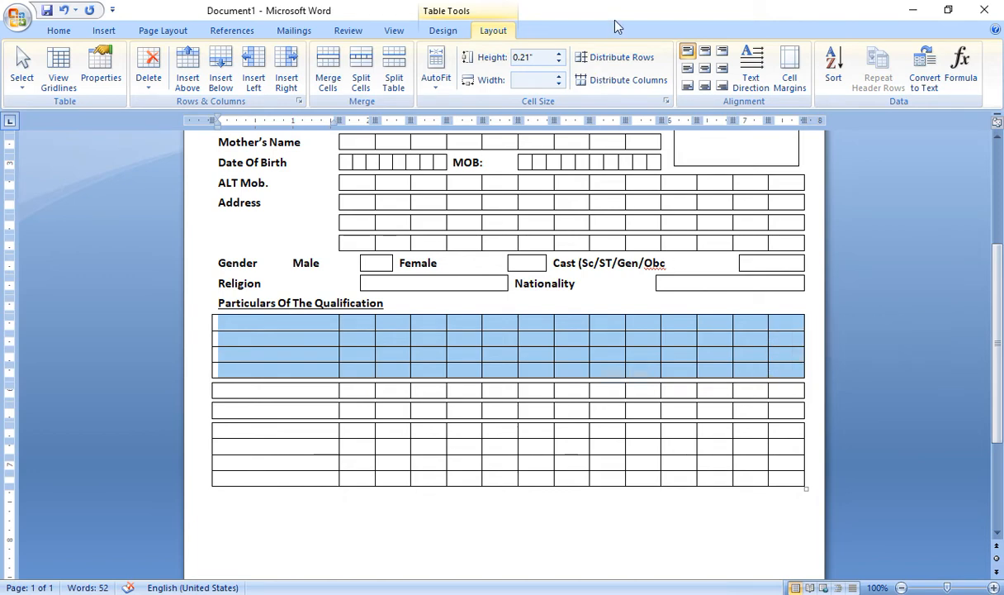
# Split the selected top rows into 6 columns
pyautogui.click(364, 79)
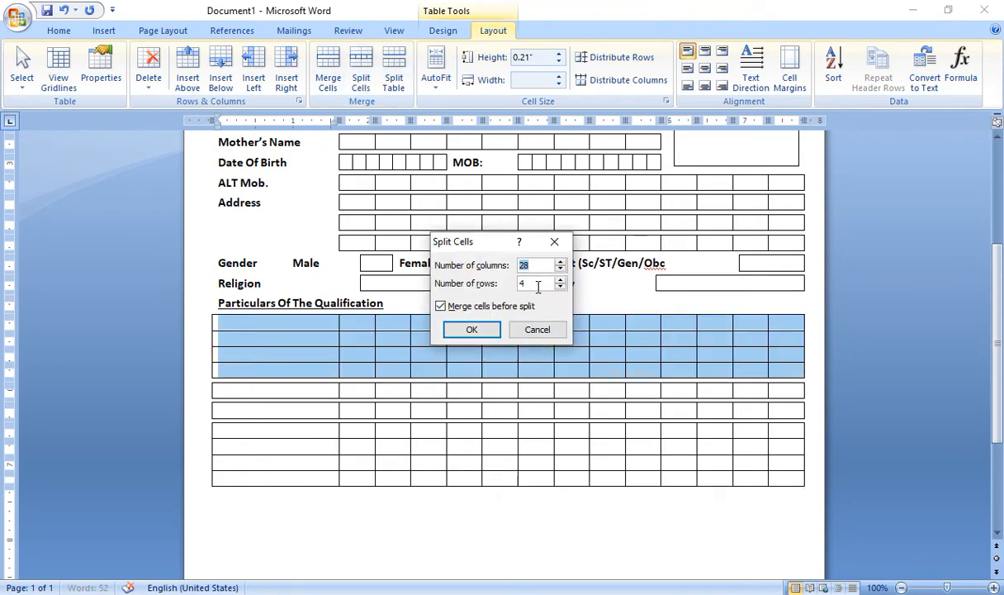
pyautogui.write('6')
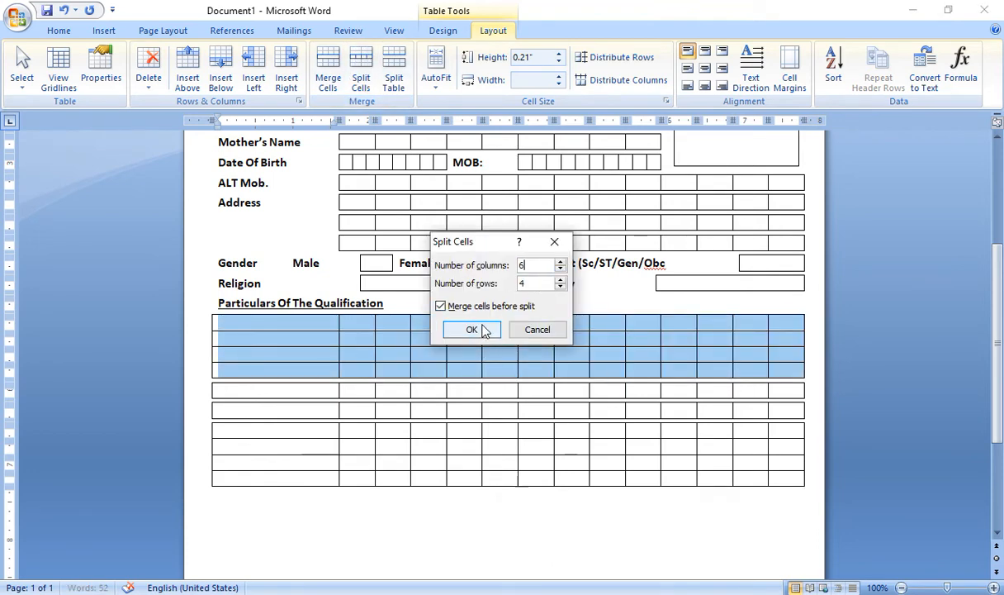
pyautogui.click(478, 331)
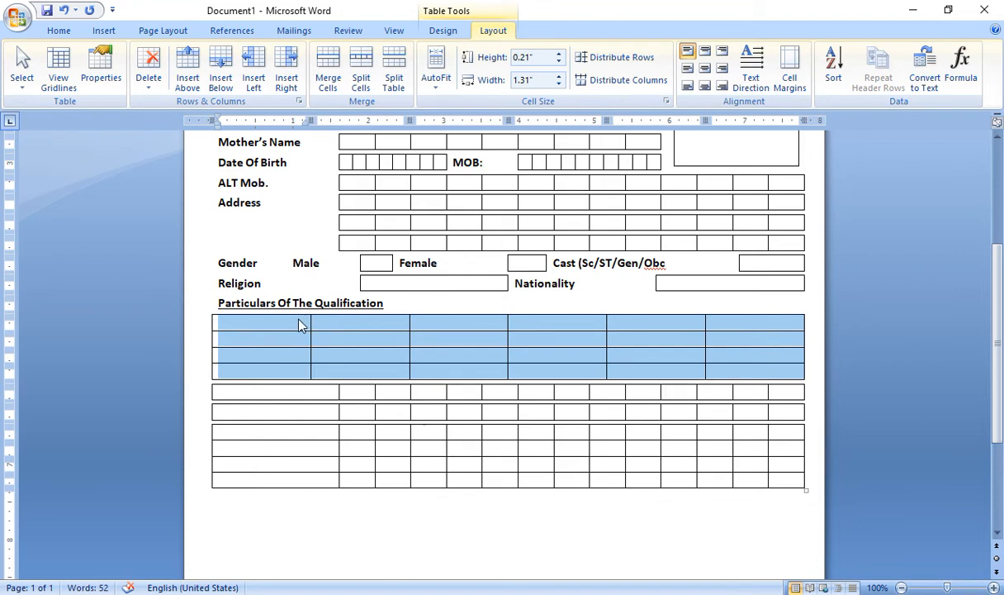
# Enter the headers Sr. No, Name Of The Qualification and Name Of The Board
pyautogui.click(275, 325)
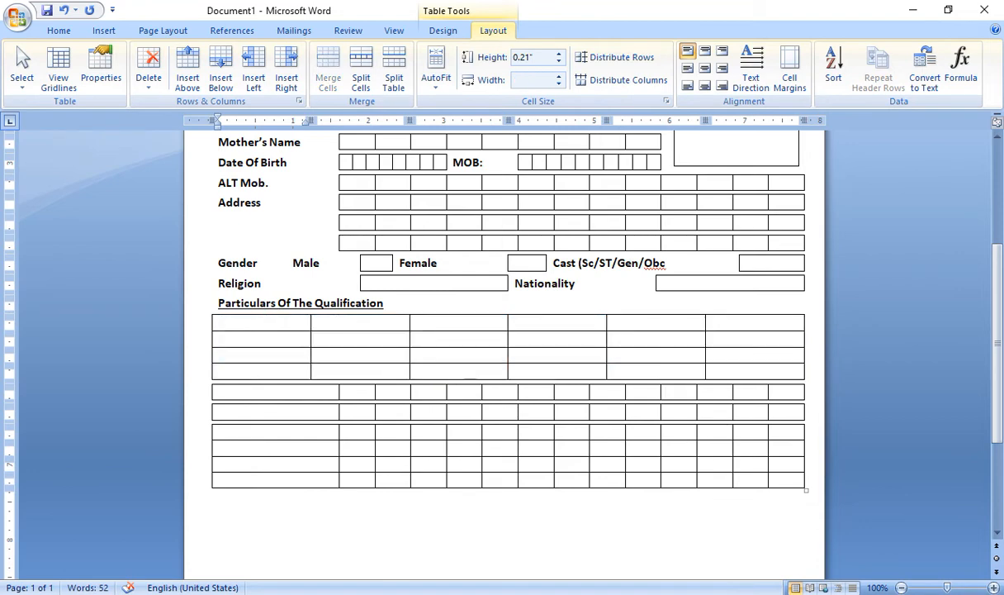
pyautogui.write('Sr. No')
pyautogui.press('Tab')
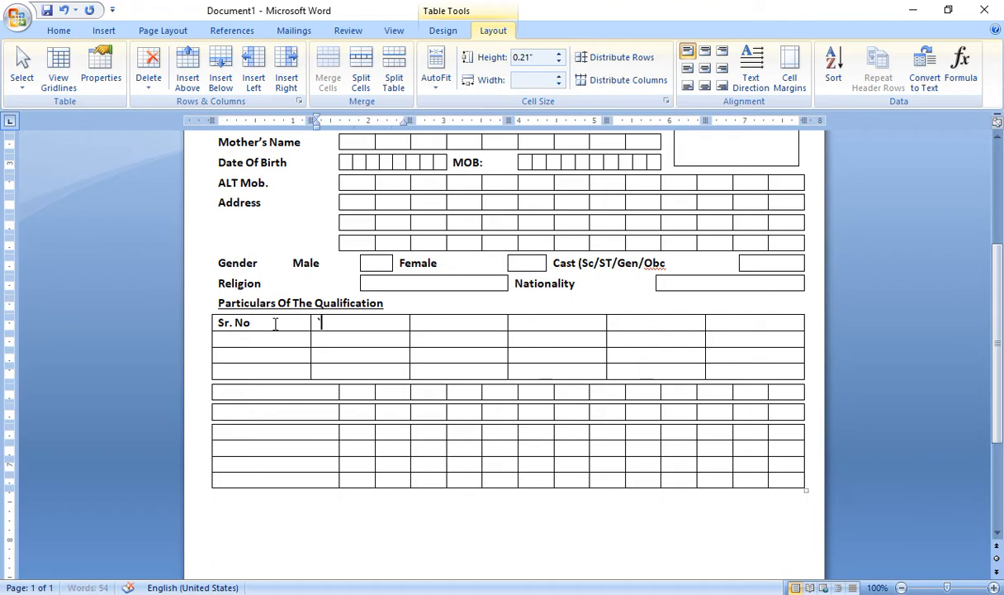
pyautogui.write('`Name Of The')
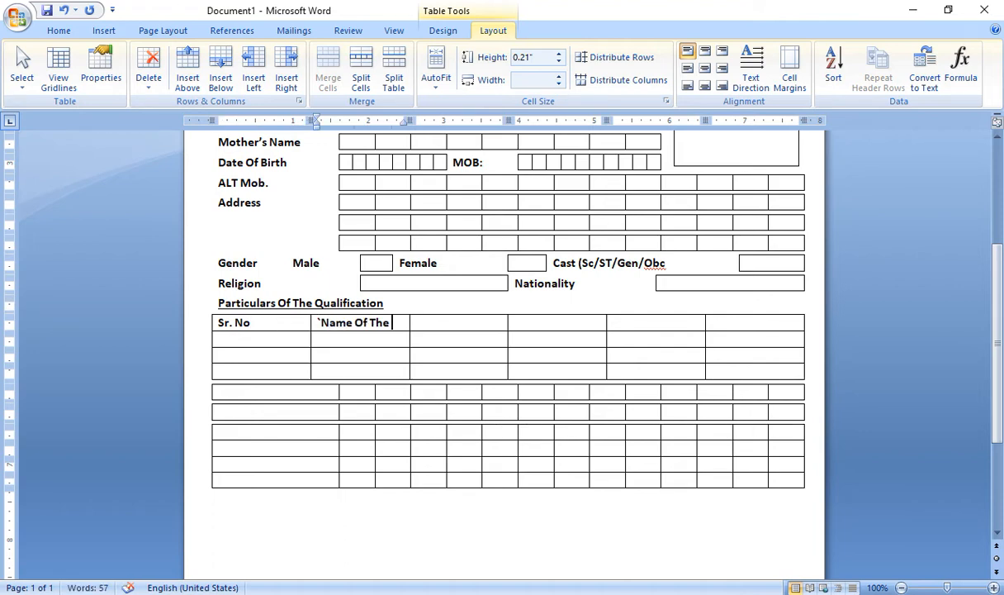
pyautogui.write(' Qual')
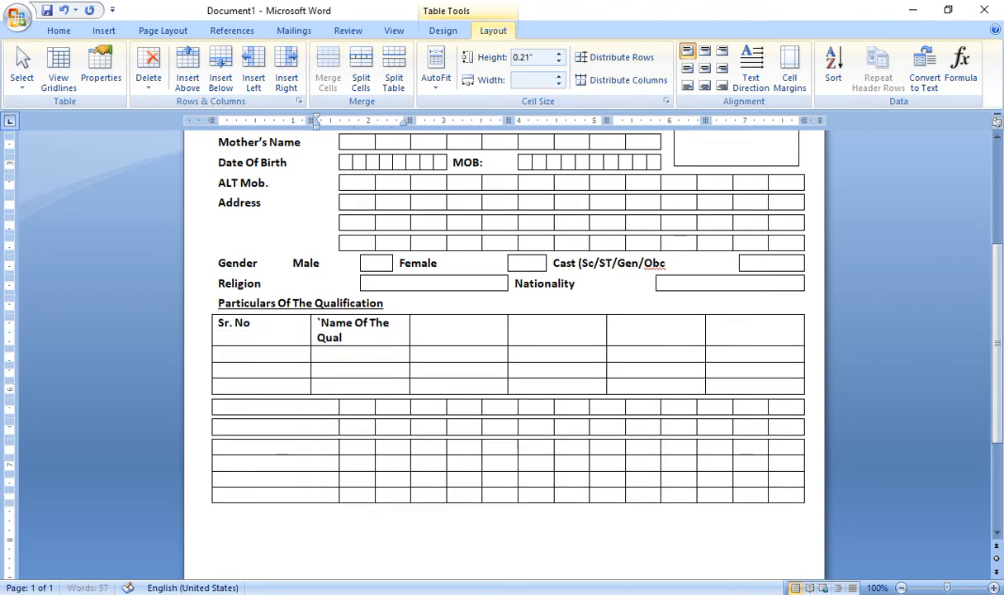
pyautogui.write('ification')
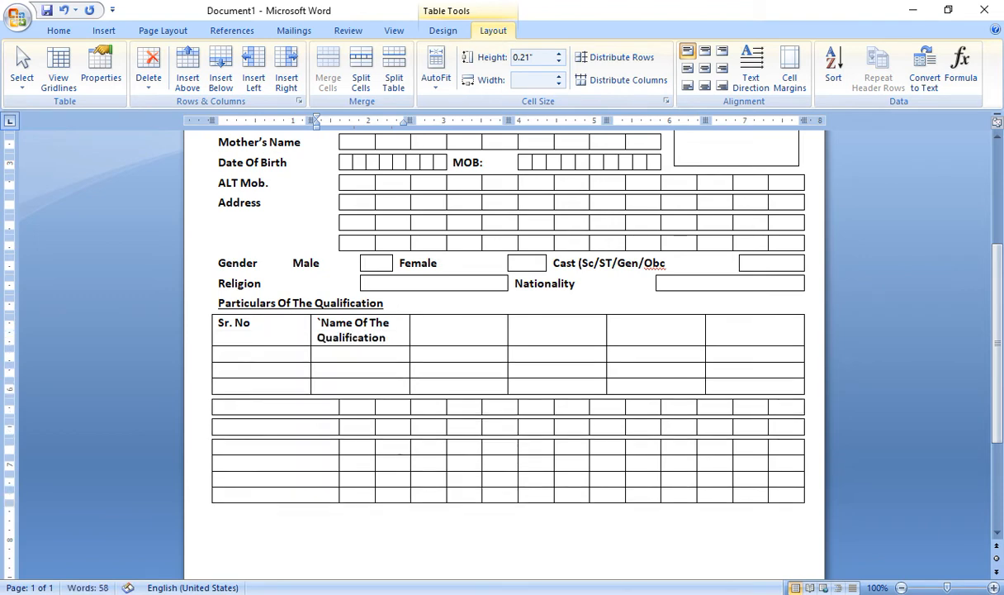
pyautogui.click(315, 322)
pyautogui.press('Delete')
pyautogui.click(455, 326)
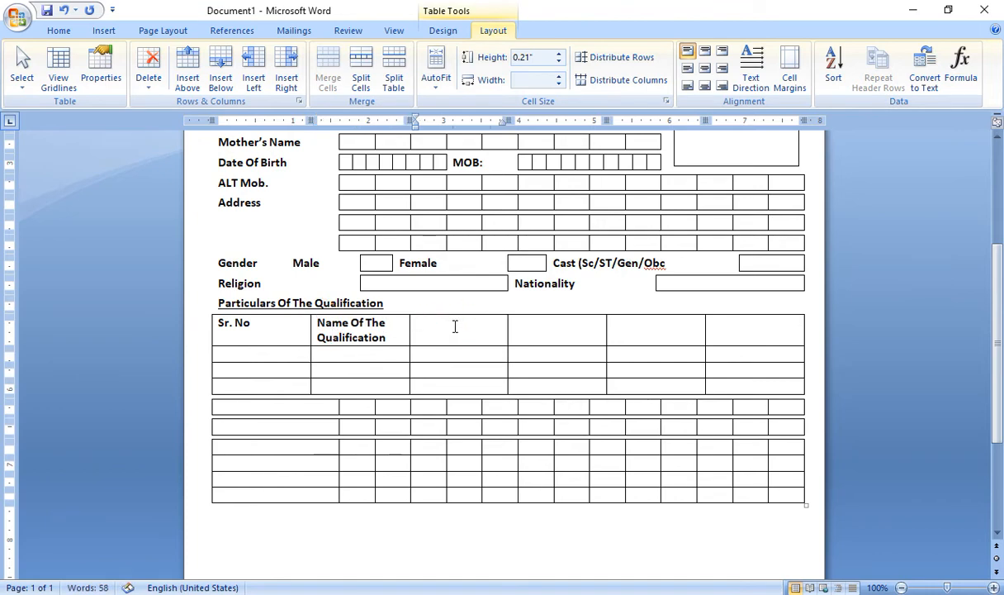
pyautogui.write('Name Of The B')
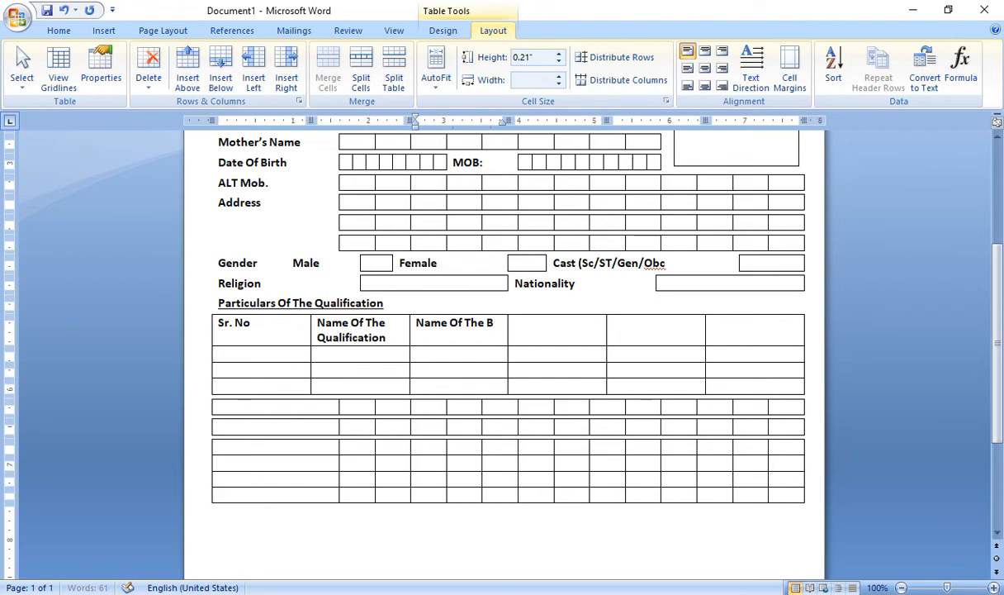
pyautogui.write('oard')
# Add the headers Year, Division and Percentage, correcting the misspelled Persantage
pyautogui.click(535, 334)
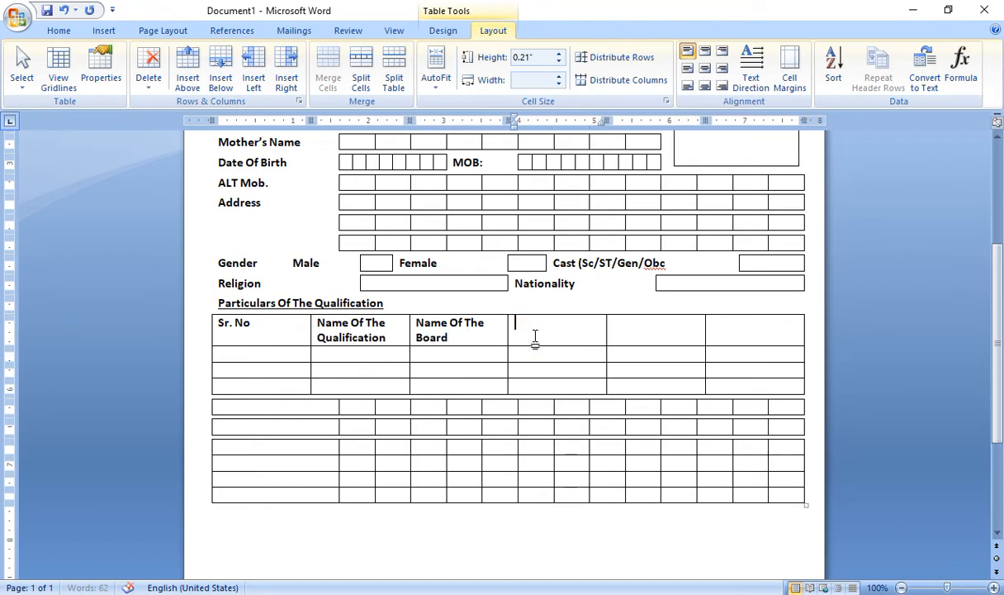
pyautogui.write('Year')
pyautogui.press('Tab')
pyautogui.write('Division')
pyautogui.press('Tab')
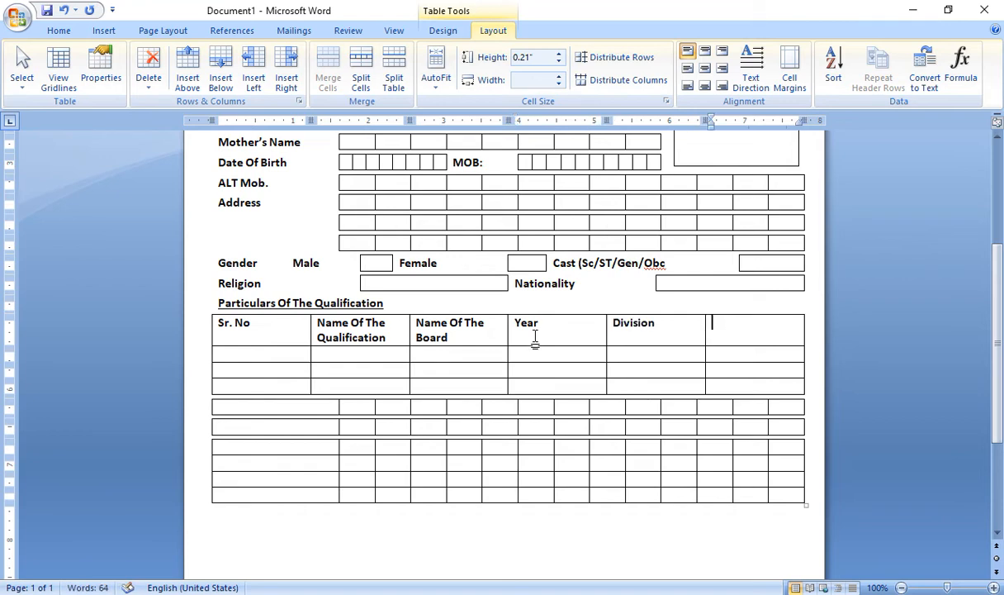
pyautogui.press('Tab')
pyautogui.write('Persantage')
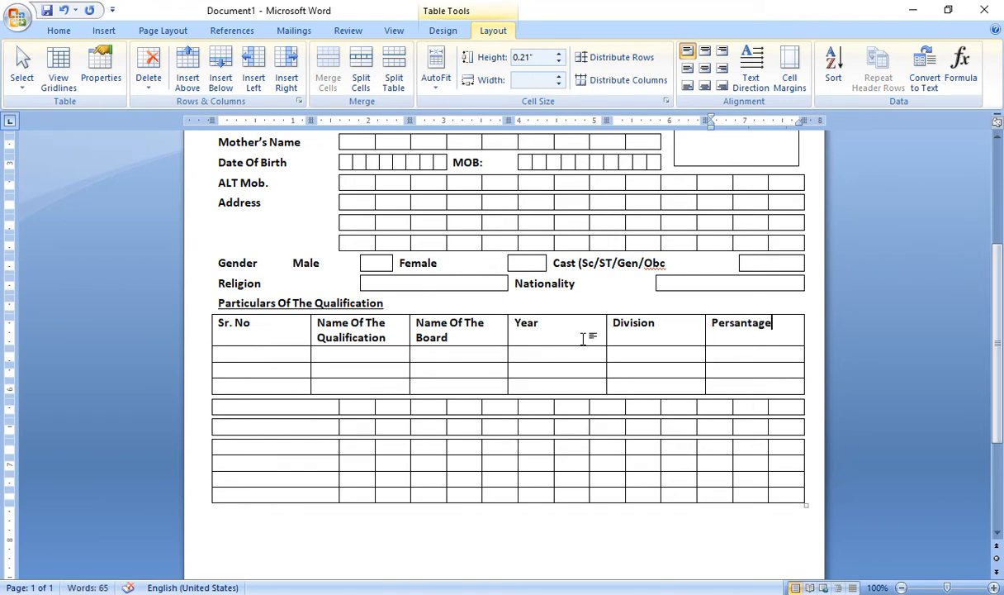
pyautogui.click(597, 373)
pyautogui.rightClick(725, 327)
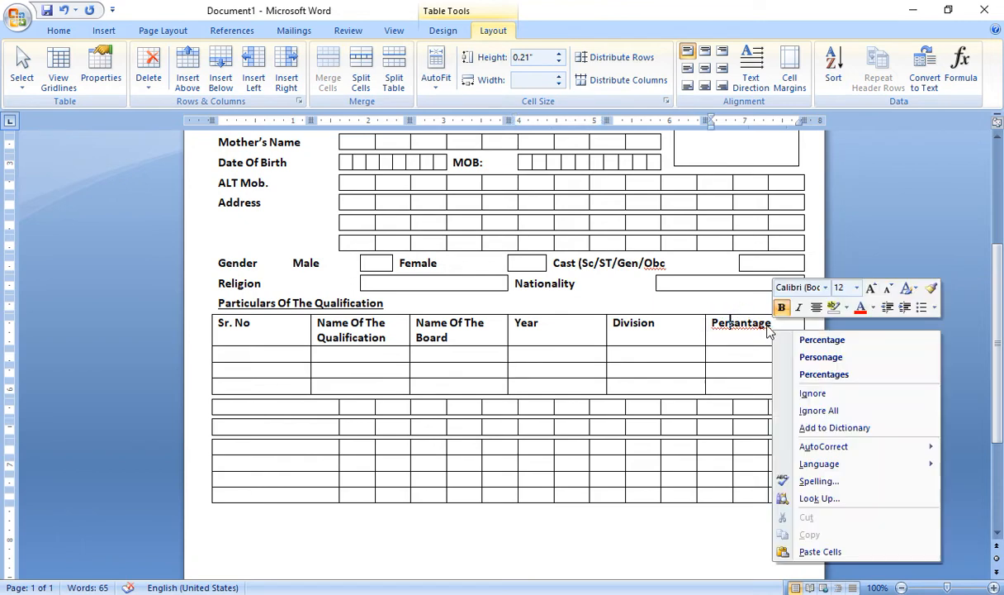
pyautogui.click(743, 324)
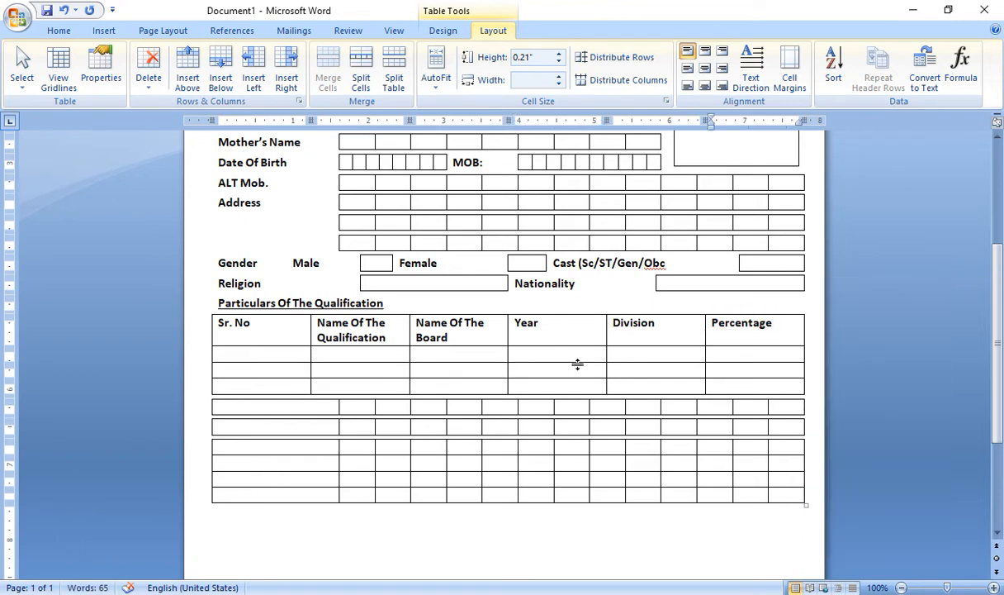
# Widen the Qualification, Board and Year columns by narrowing Sr. No and Division
pyautogui.moveTo(740, 384); pyautogui.dragTo(262, 327)
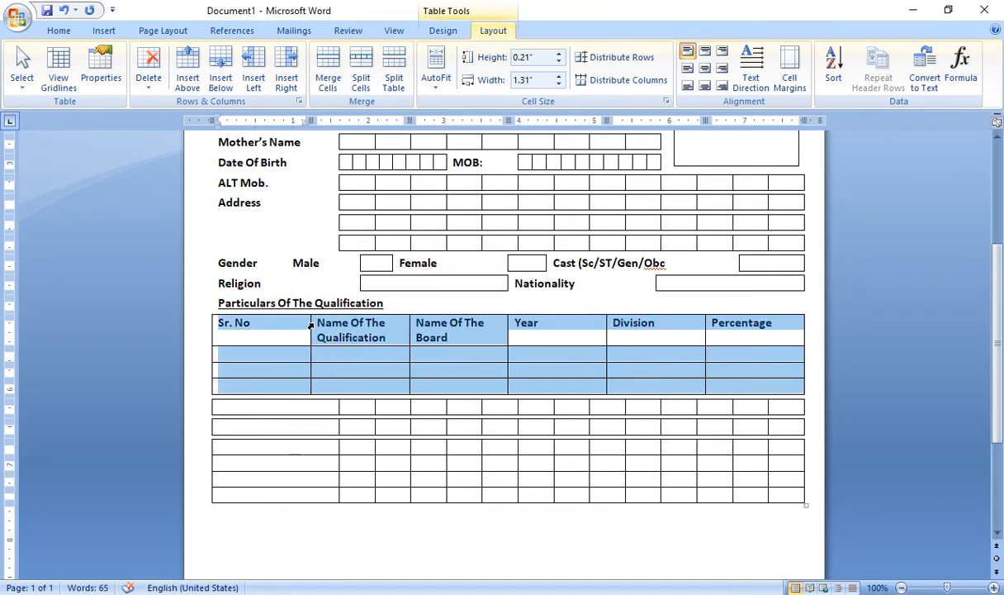
pyautogui.moveTo(310, 323); pyautogui.dragTo(264, 330)
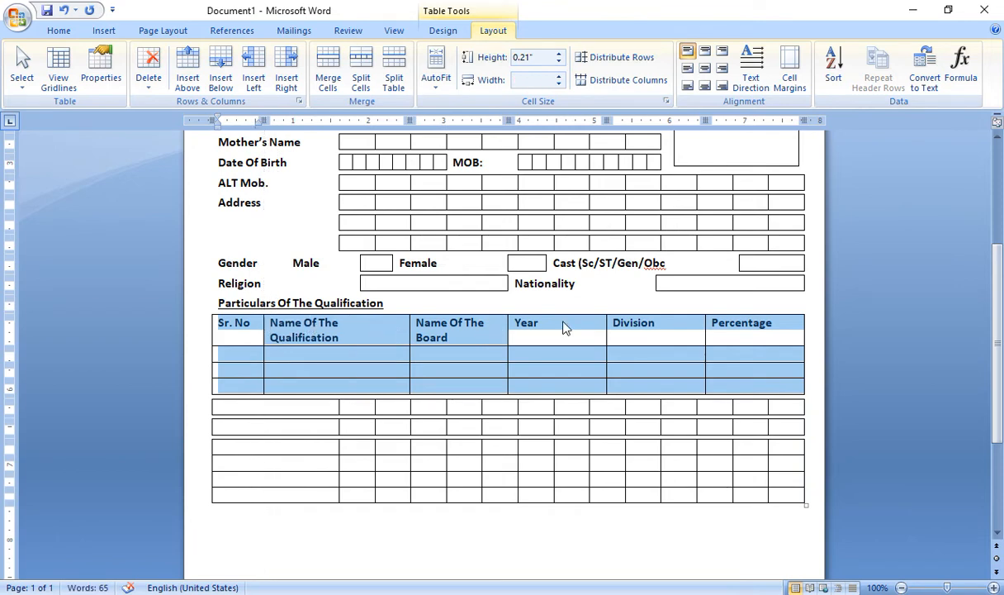
pyautogui.click(606, 322)
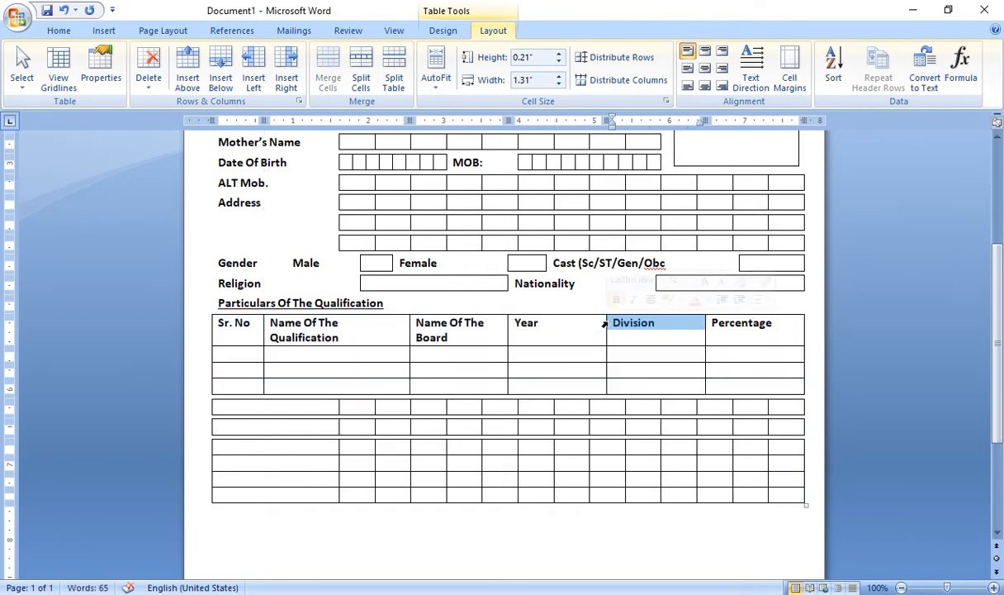
pyautogui.moveTo(744, 384); pyautogui.dragTo(348, 328)
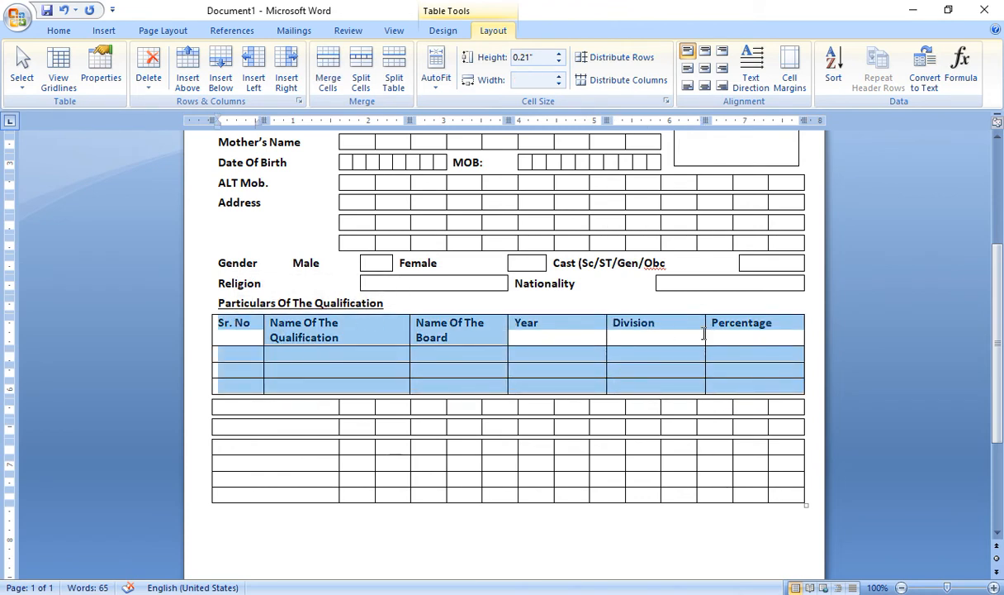
pyautogui.moveTo(607, 326); pyautogui.dragTo(636, 331)
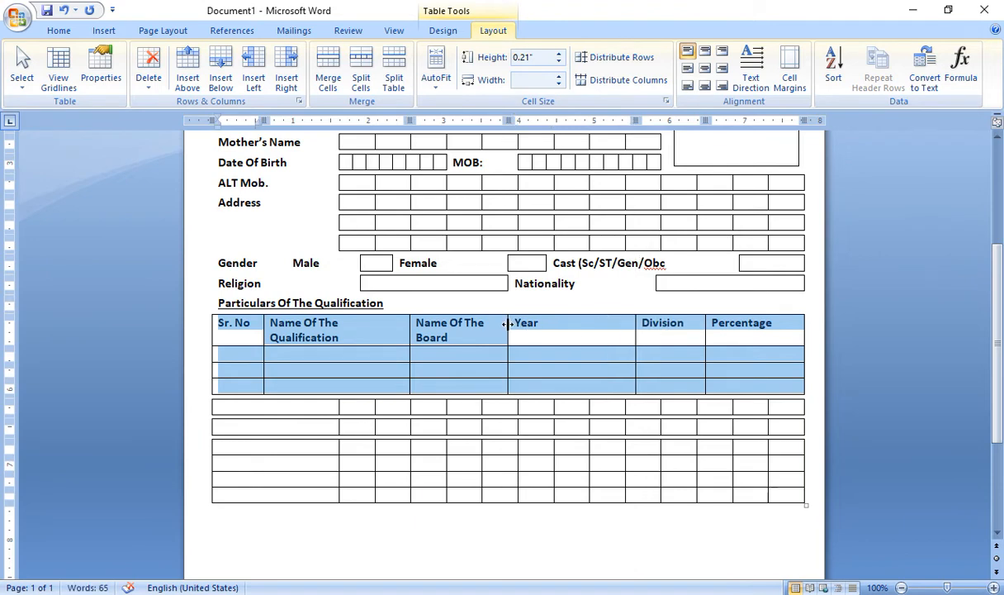
pyautogui.moveTo(508, 324); pyautogui.dragTo(541, 332)
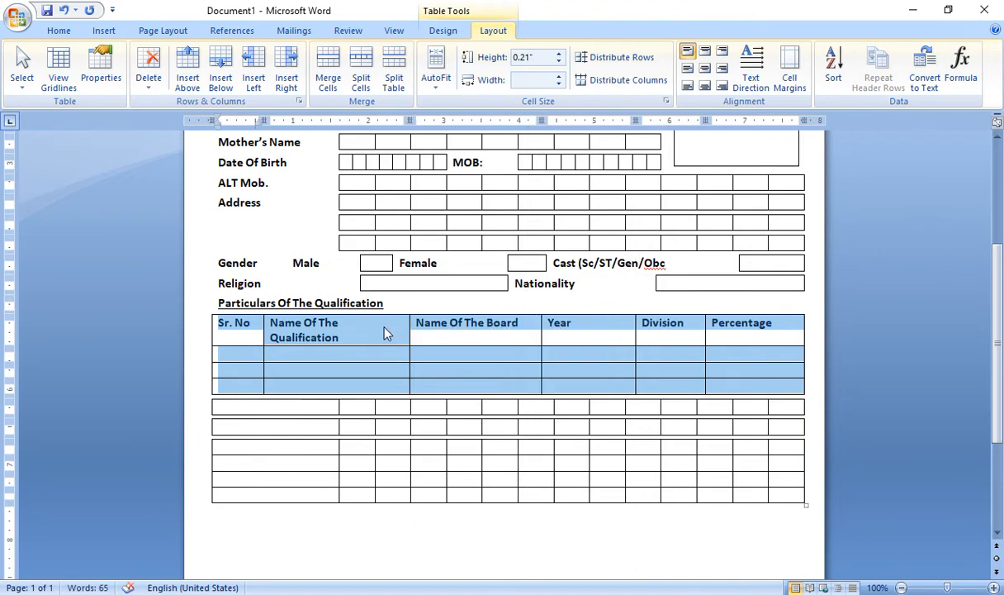
pyautogui.moveTo(408, 330); pyautogui.dragTo(433, 331)
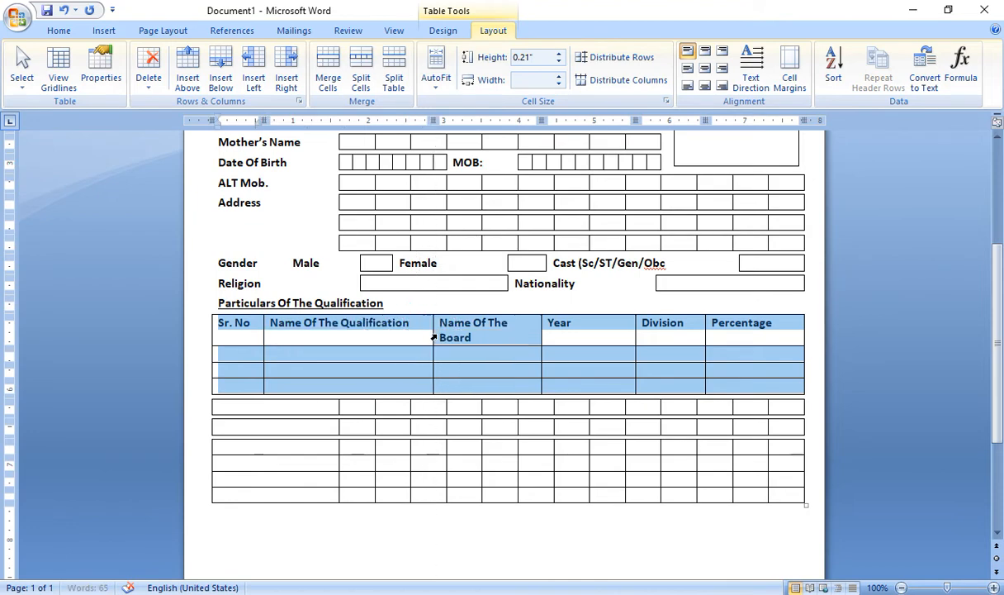
pyautogui.click(541, 332)
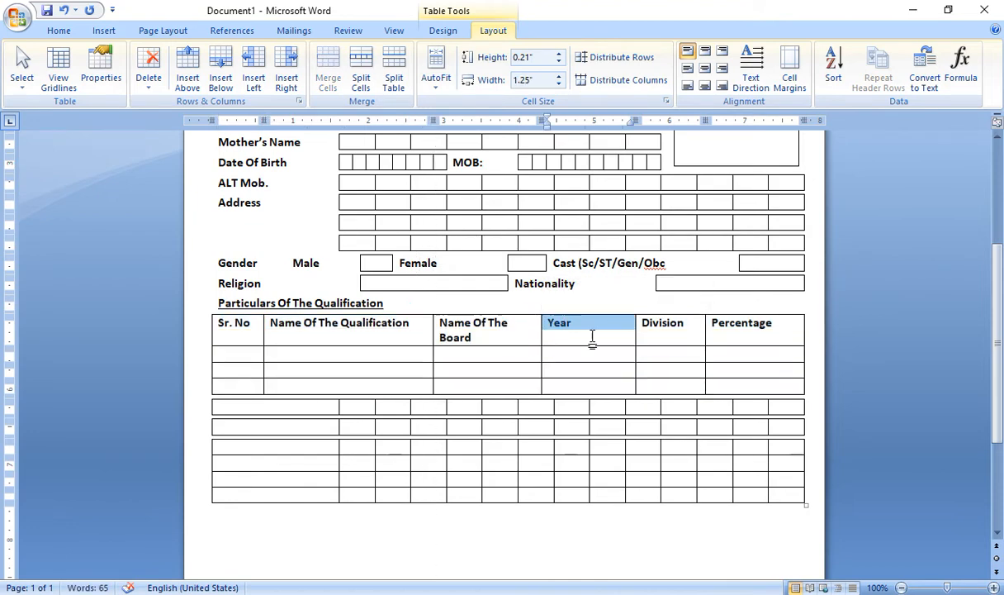
# Widen Year and Name Of The Board further, then select the empty row below
pyautogui.moveTo(744, 386); pyautogui.dragTo(223, 322)
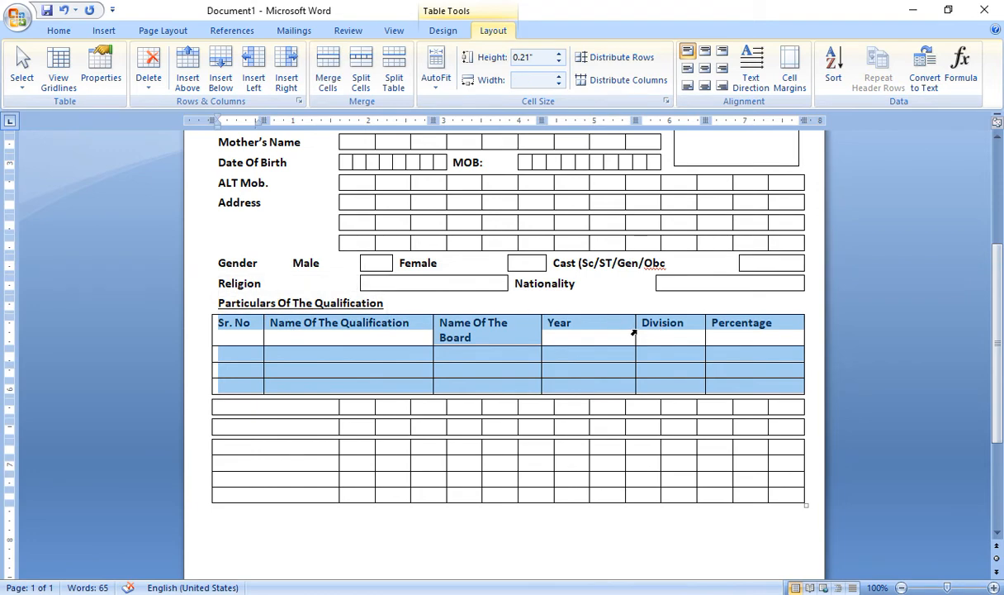
pyautogui.moveTo(635, 330); pyautogui.dragTo(646, 330)
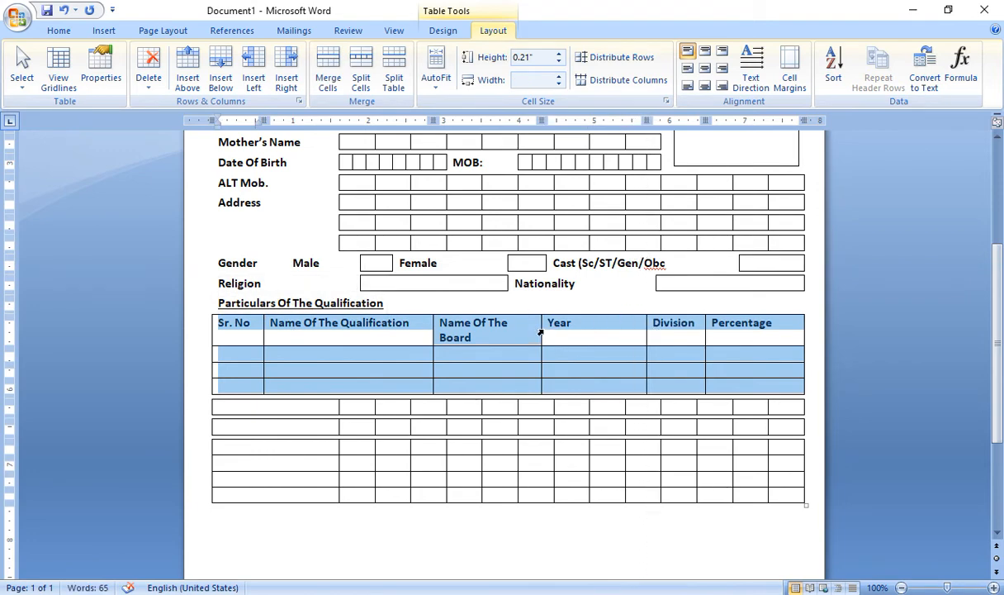
pyautogui.moveTo(541, 331); pyautogui.dragTo(570, 331)
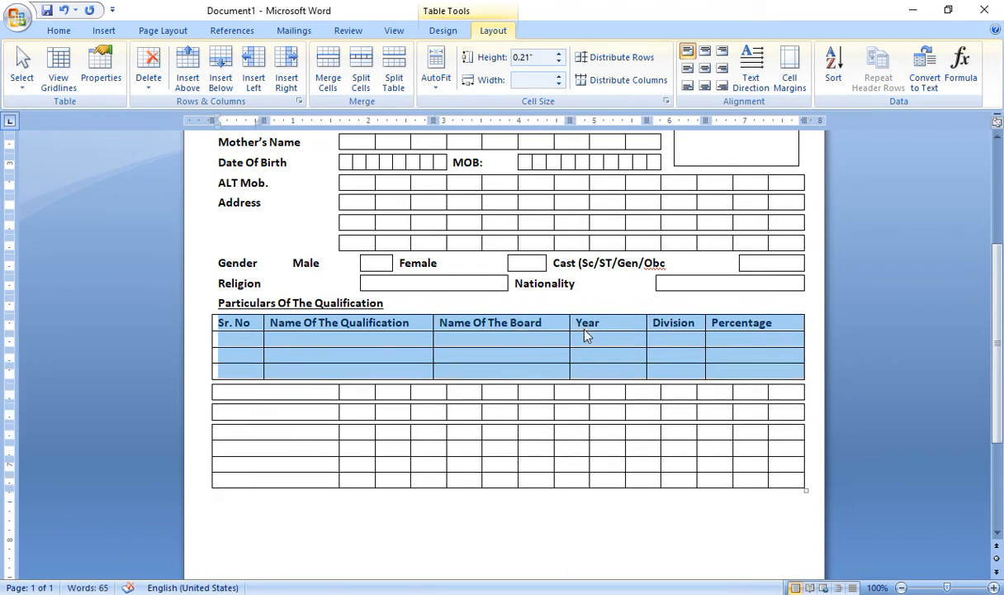
pyautogui.click(294, 392)
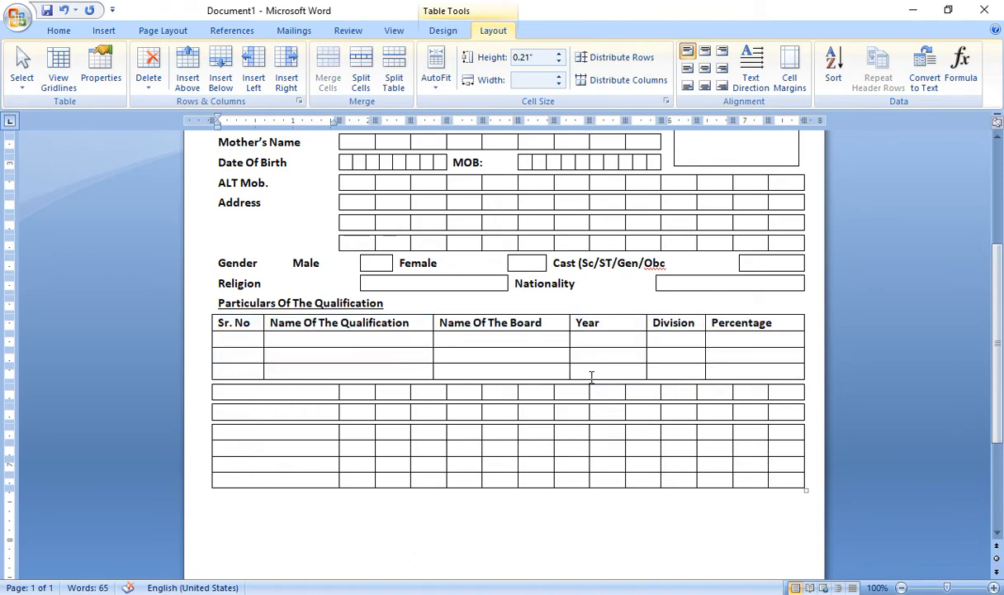
pyautogui.moveTo(747, 389); pyautogui.dragTo(222, 391)
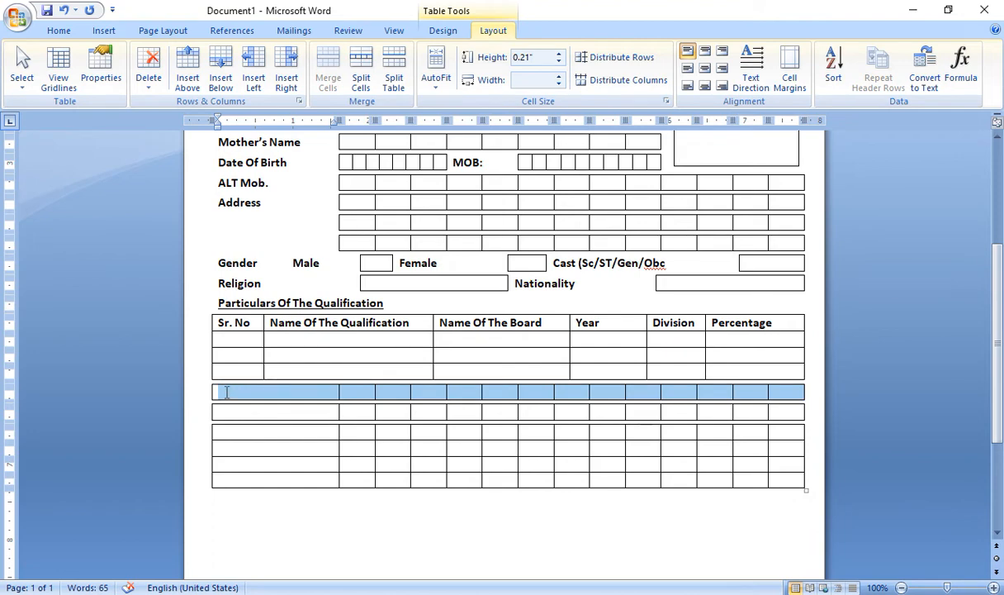
# Merge the row into one cell and type 'Course Applied For:'
pyautogui.click(361, 78)
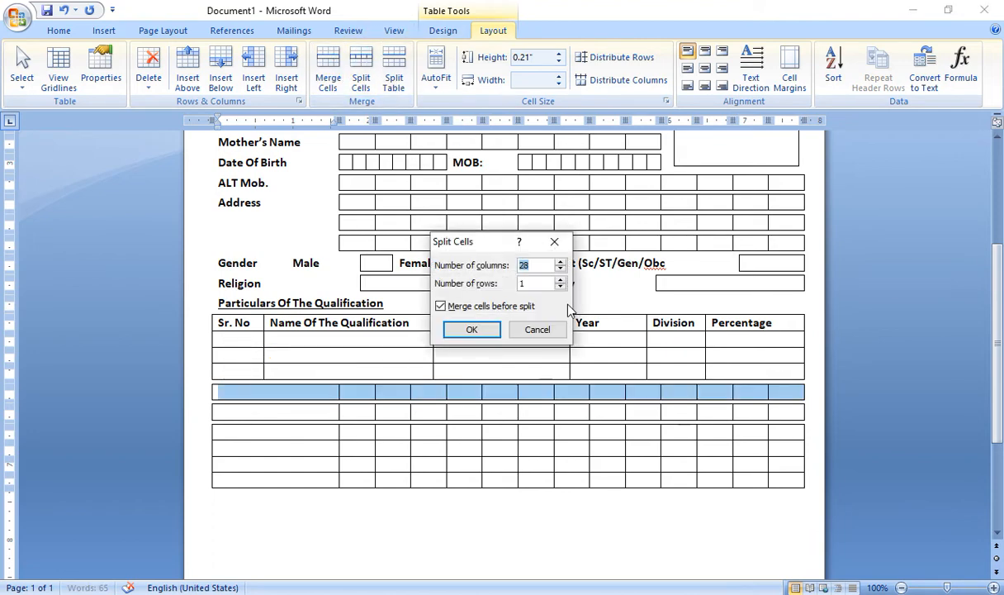
pyautogui.write('1')
pyautogui.press('Return')
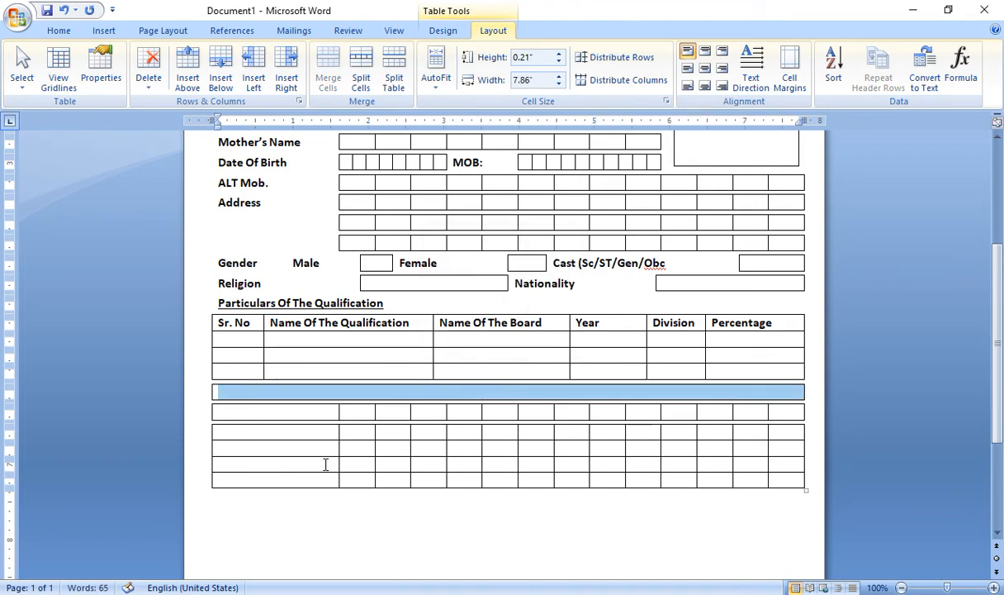
pyautogui.click(295, 392)
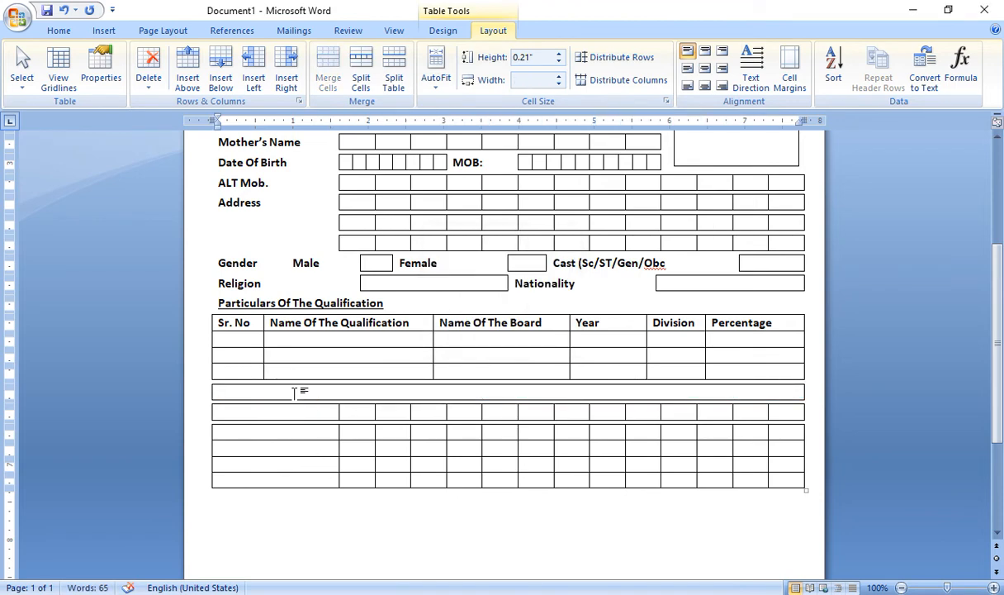
pyautogui.write('Course Applied For')
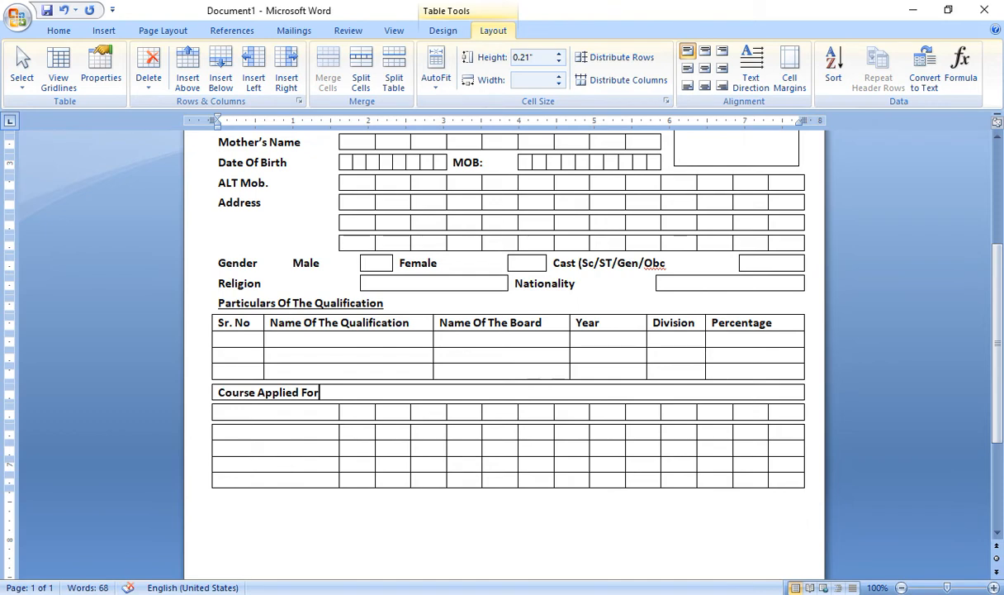
pyautogui.write(':')
# Remove the borders from the Course Applied For: row and select the next empty row
pyautogui.click(327, 395)
pyautogui.moveTo(326, 395); pyautogui.dragTo(202, 392)
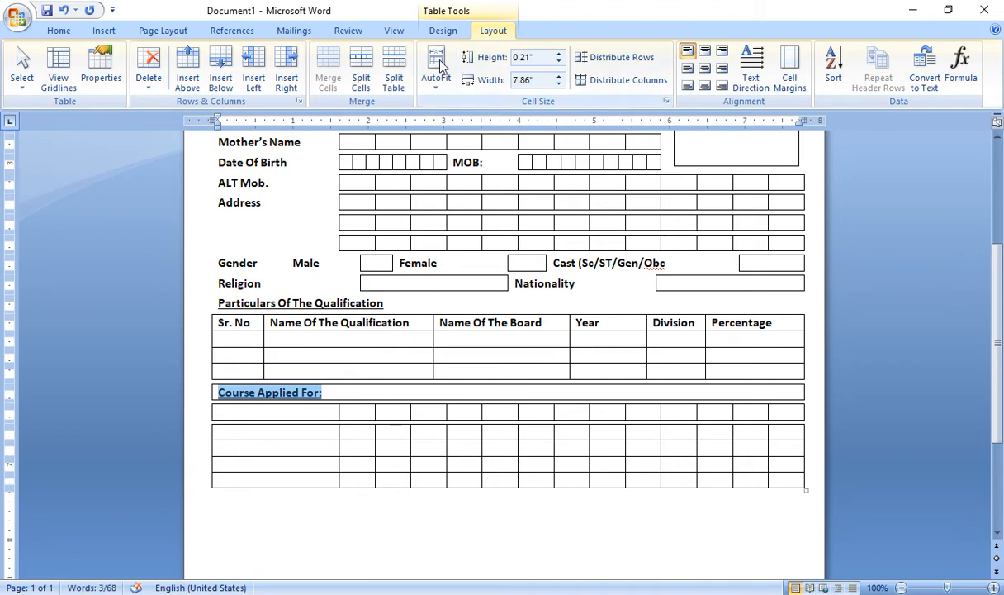
pyautogui.click(438, 30)
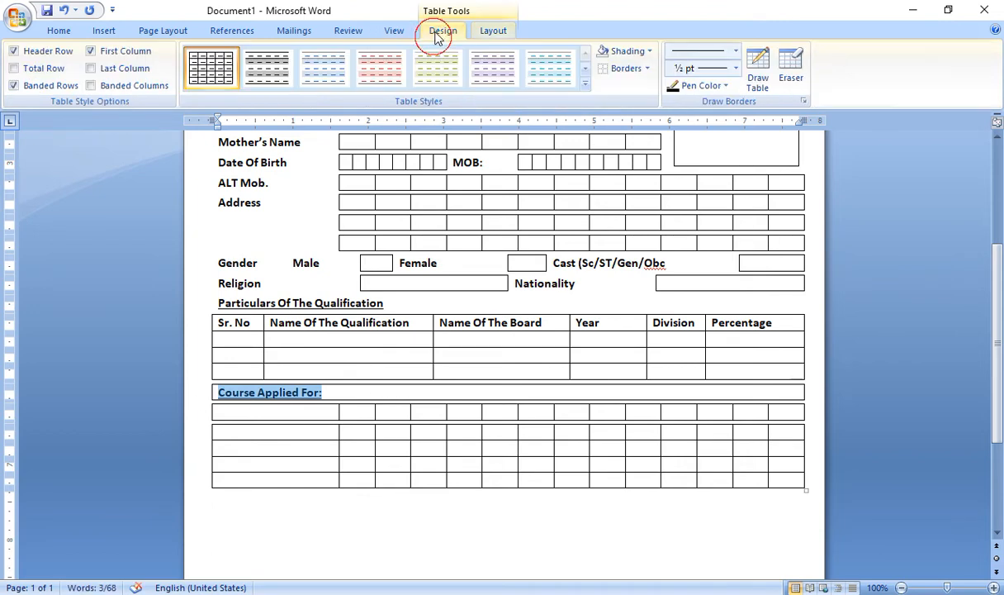
pyautogui.click(603, 68)
pyautogui.click(318, 411)
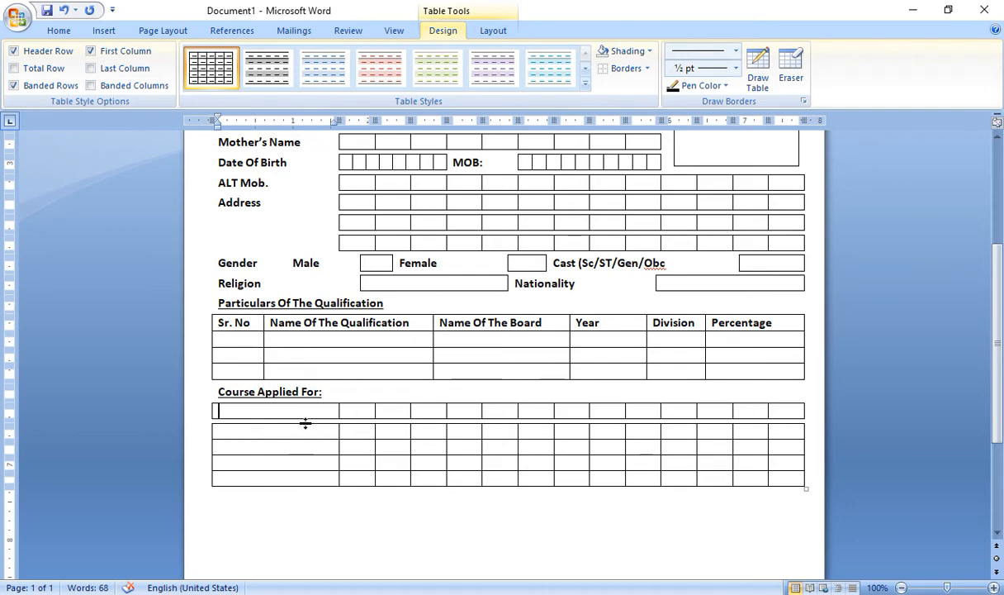
pyautogui.moveTo(217, 410); pyautogui.dragTo(772, 407)
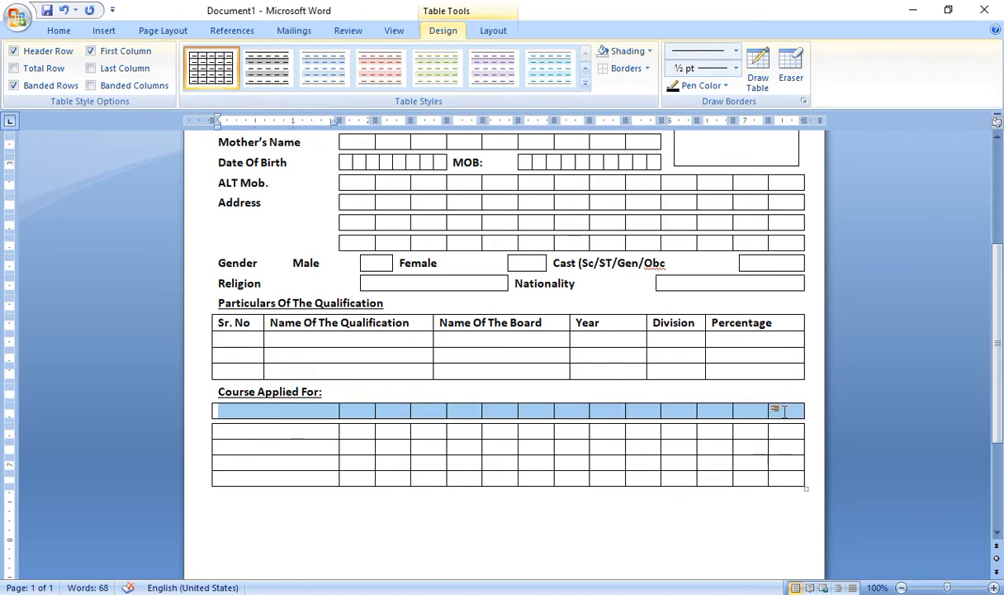
# Split the row under Course Applied For: into 6 cells
pyautogui.click(493, 30)
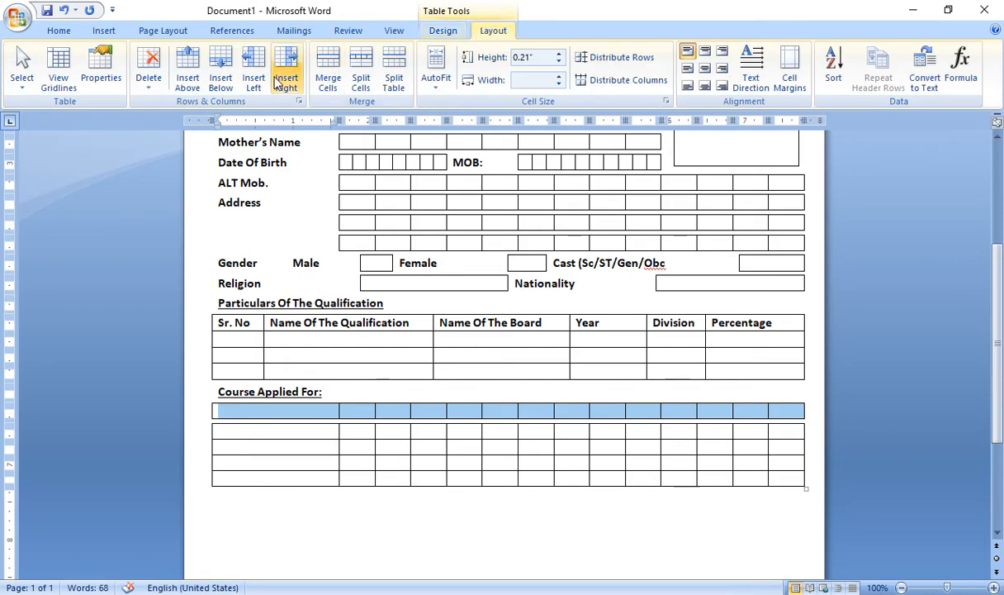
pyautogui.click(355, 77)
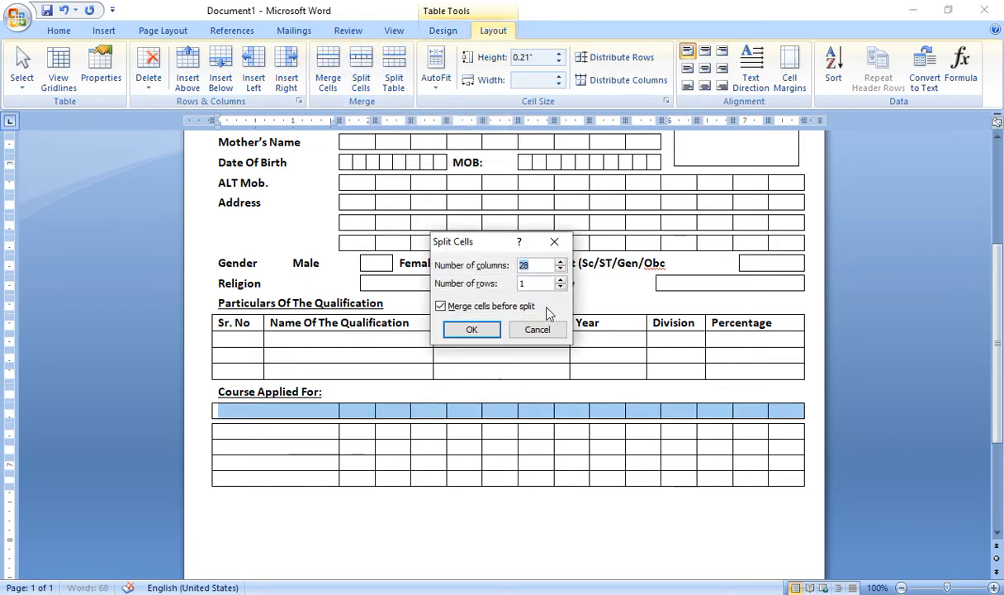
pyautogui.write('6')
pyautogui.click(474, 330)
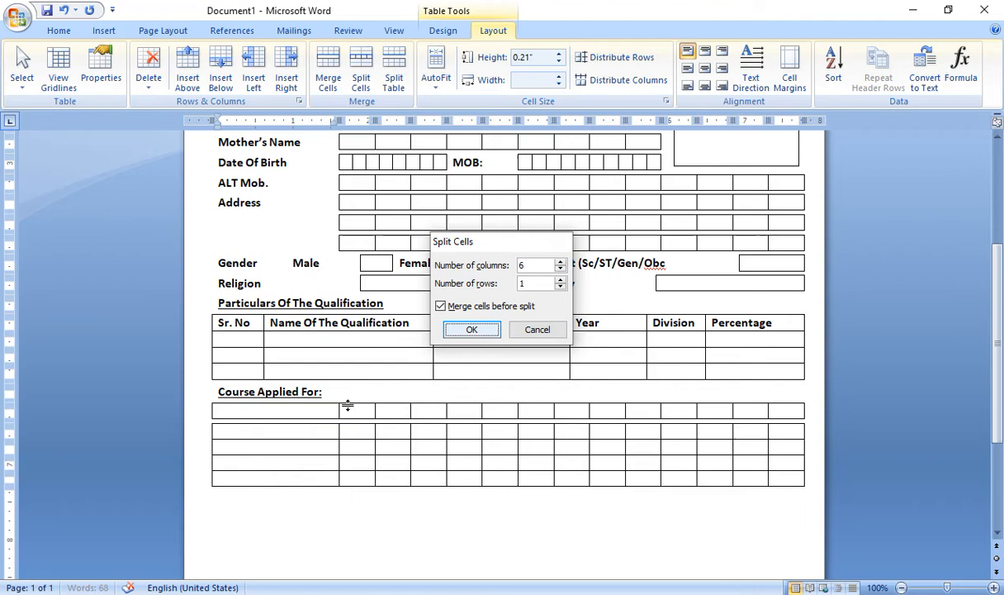
# Type CCC, DCA and ECC+ INTERNET in the first, third and fifth cells
pyautogui.click(268, 413)
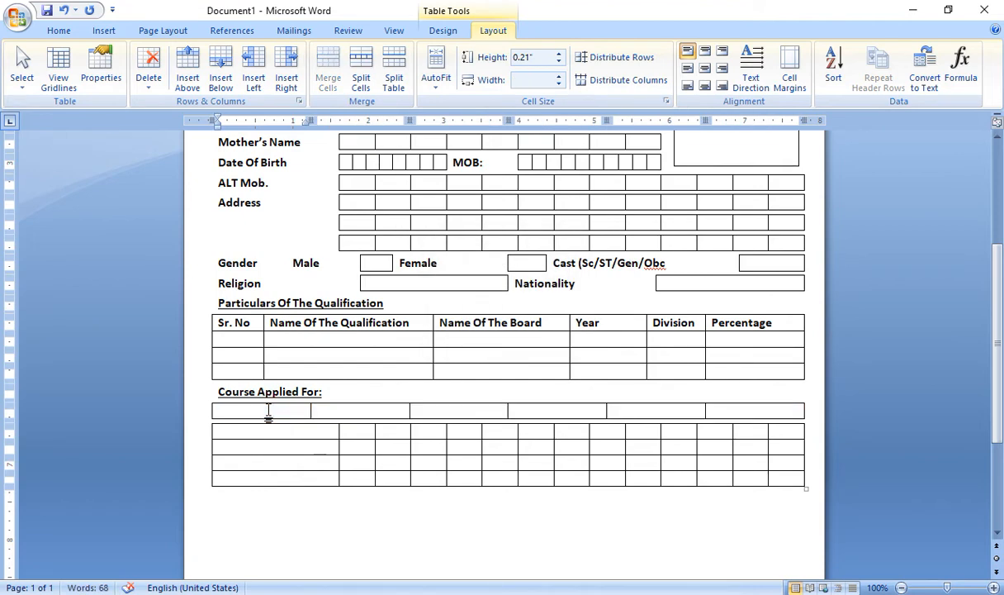
pyautogui.write('CCC')
pyautogui.click(457, 413)
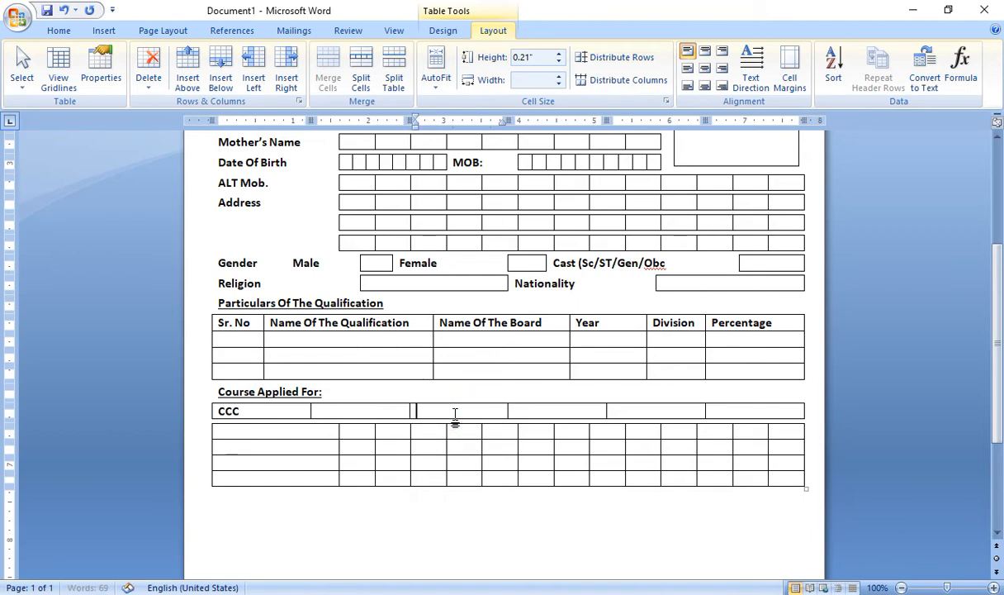
pyautogui.write('DCA')
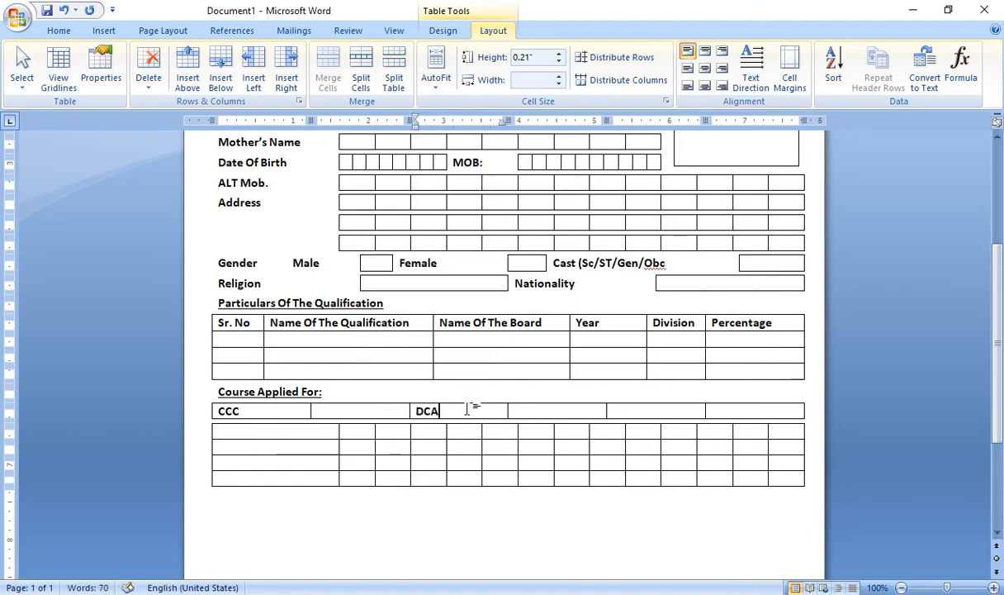
pyautogui.click(636, 410)
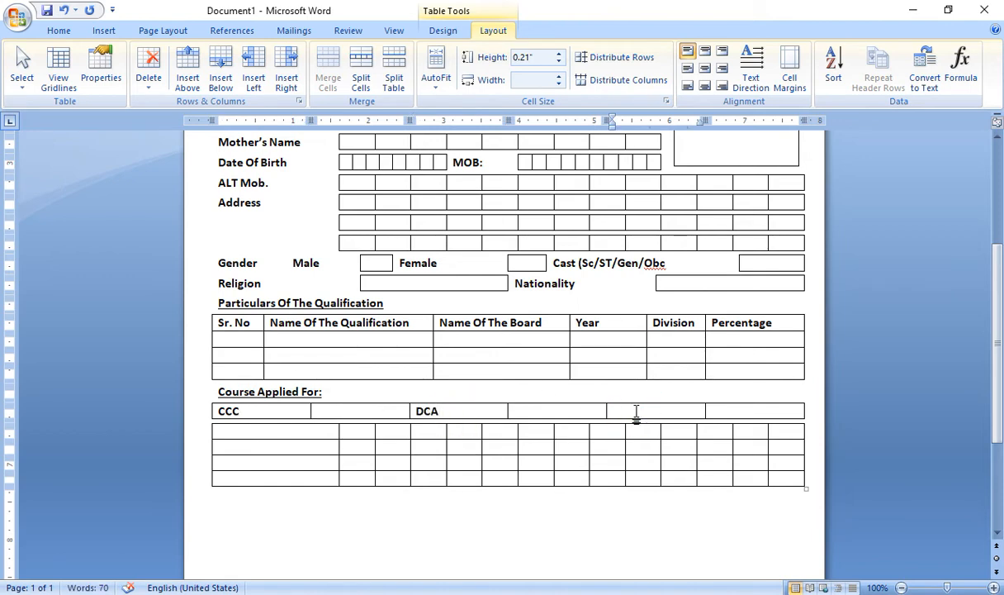
pyautogui.write('ECC+ INTERNET')
pyautogui.moveTo(796, 428); pyautogui.dragTo(294, 439)
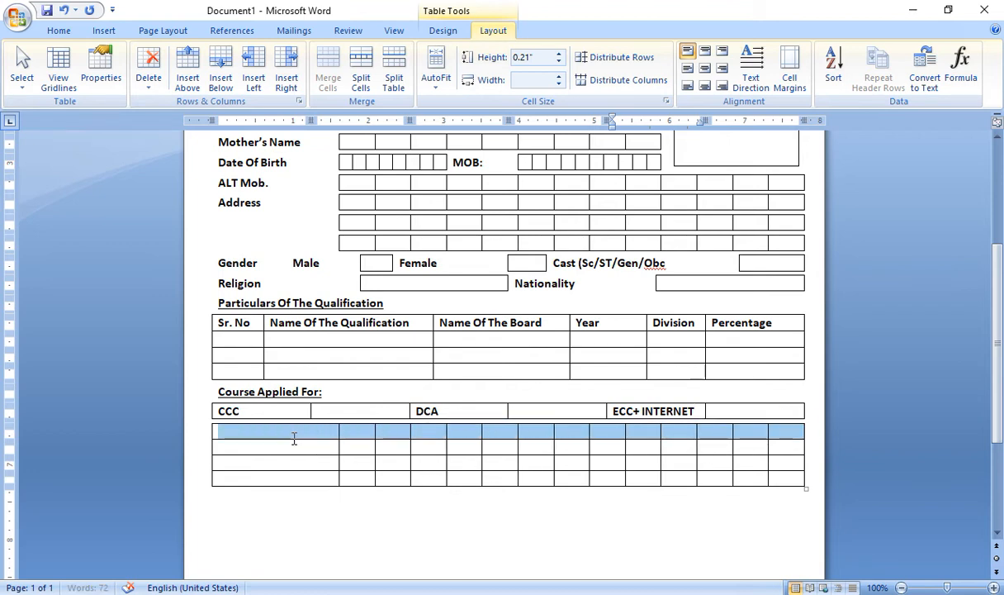
# Split the next row into 6 cells
pyautogui.click(361, 73)
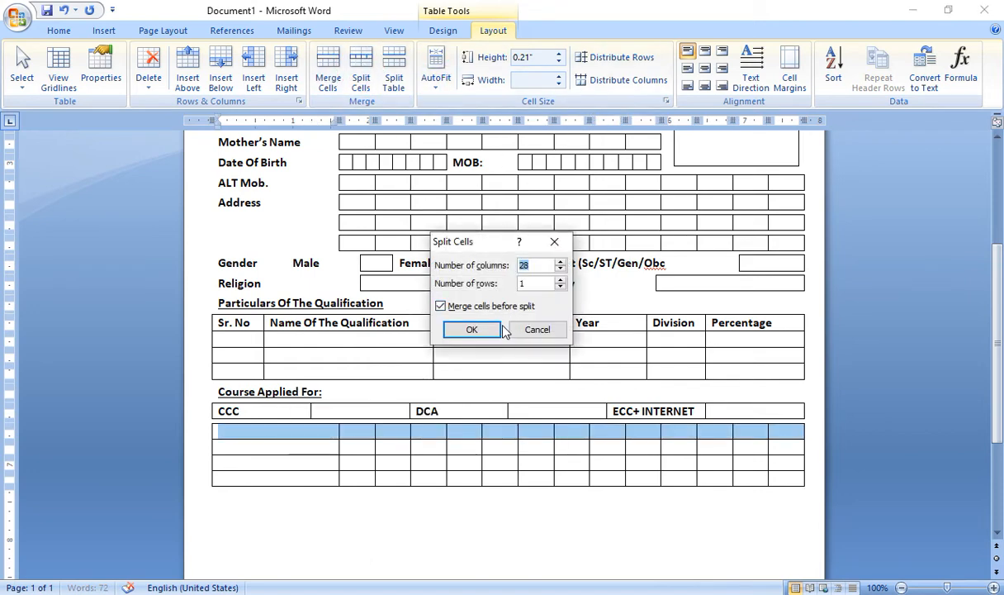
pyautogui.write('6')
pyautogui.click(443, 337)
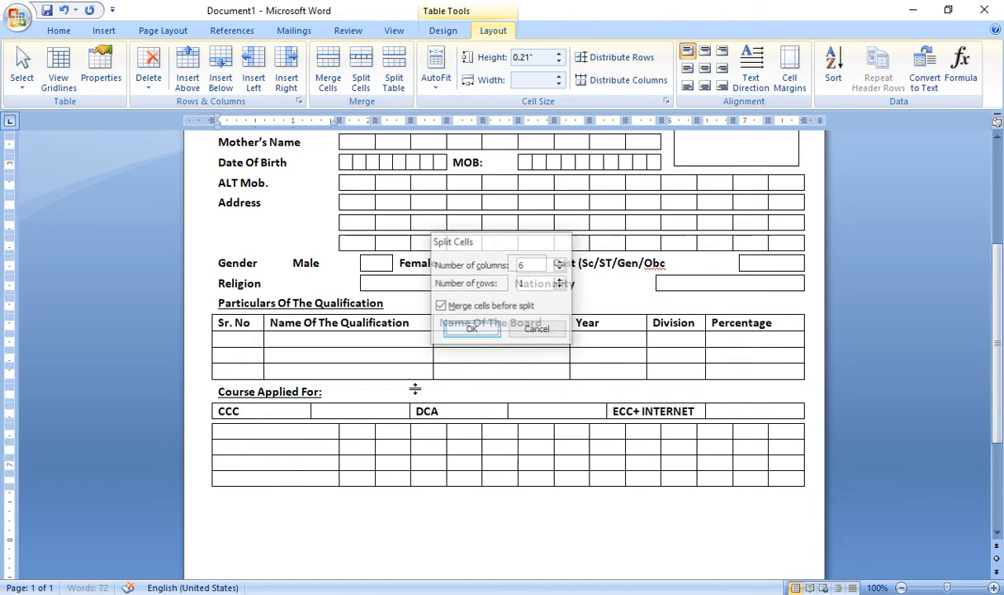
# Enter Accounting, Tally + GST and C++ in the first, third and fifth cells
pyautogui.click(271, 433)
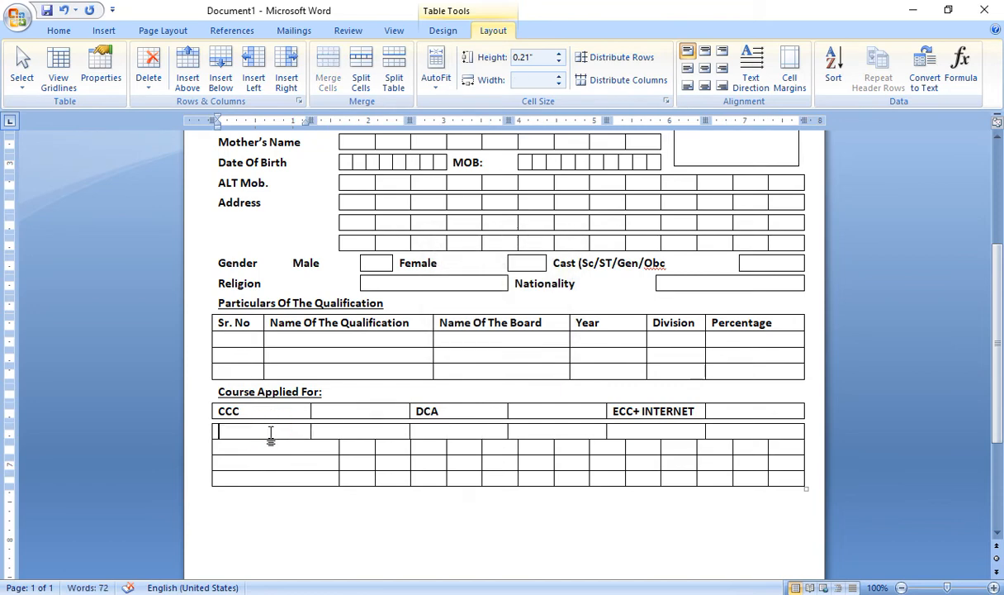
pyautogui.write('Accounting')
pyautogui.click(442, 433)
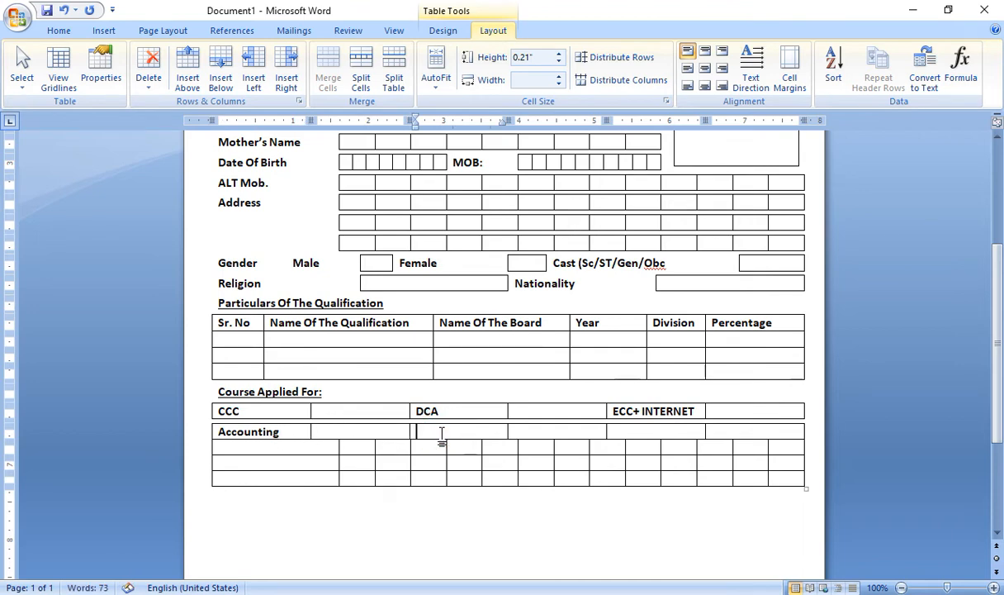
pyautogui.write('Tally + GSt')
pyautogui.press('BackSpace')
pyautogui.write('T')
pyautogui.click(614, 430)
pyautogui.write('C++')
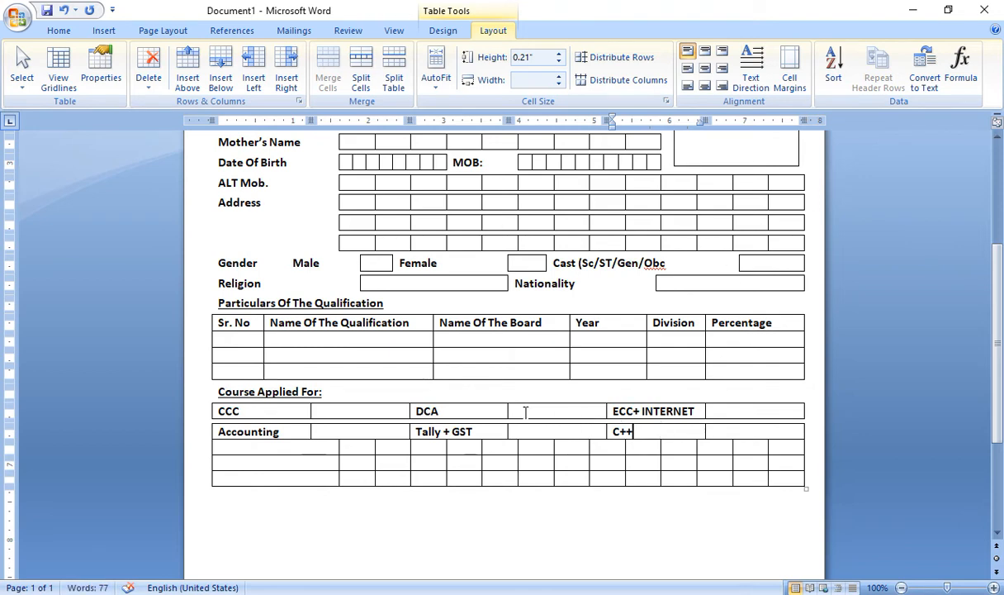
# Shift the DCA and ECC+ INTERNET column borders left in both course rows
pyautogui.moveTo(293, 407); pyautogui.dragTo(732, 417)
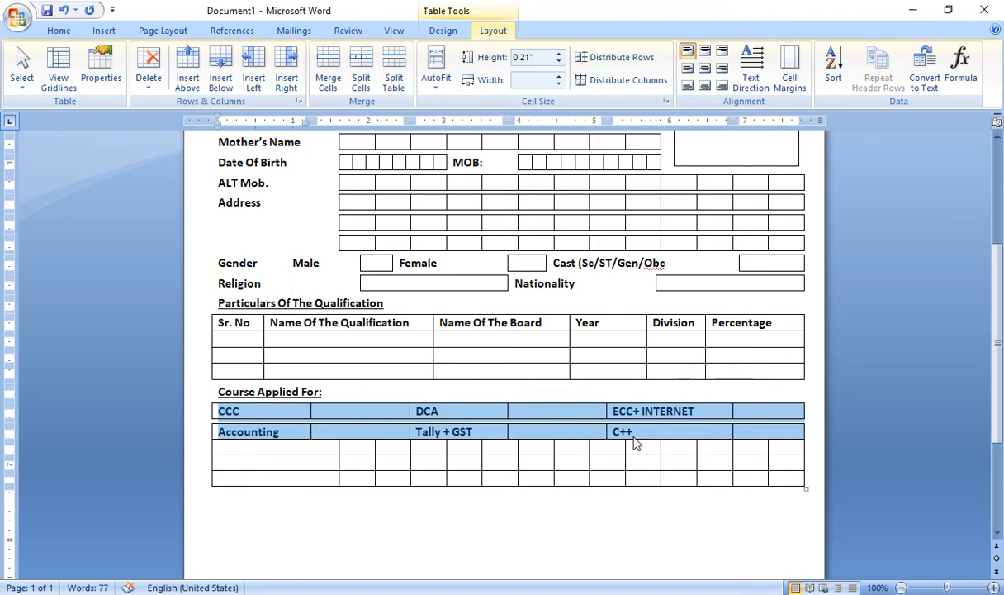
pyautogui.moveTo(604, 409); pyautogui.dragTo(553, 419)
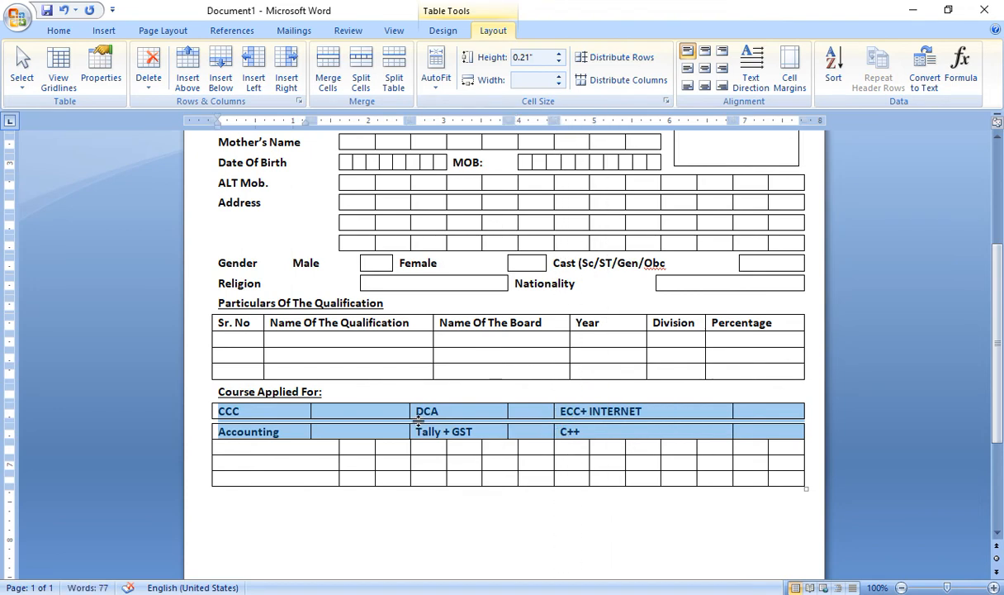
pyautogui.moveTo(408, 409); pyautogui.dragTo(361, 411)
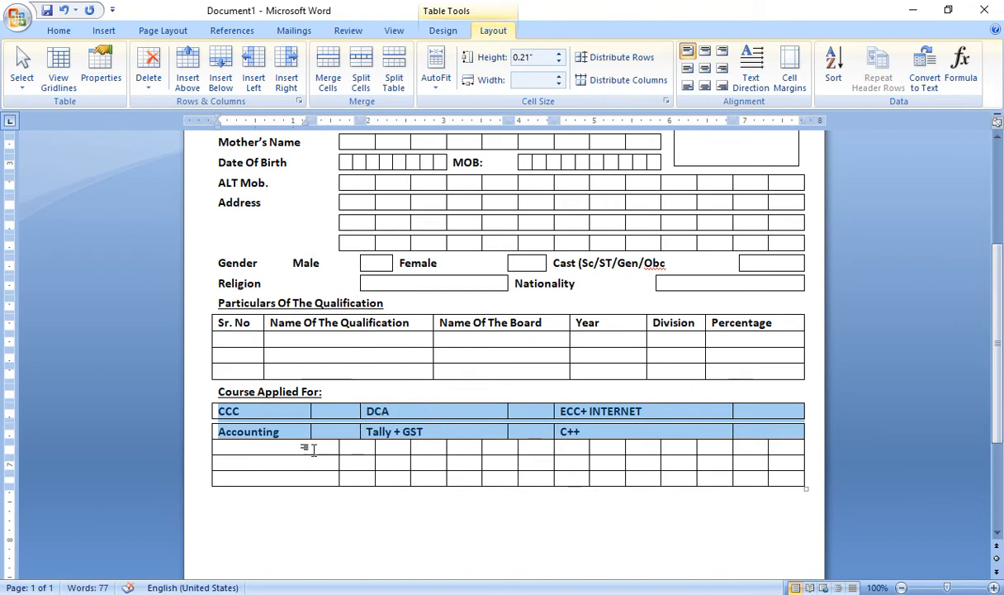
pyautogui.click(269, 412)
pyautogui.moveTo(267, 413); pyautogui.dragTo(272, 425)
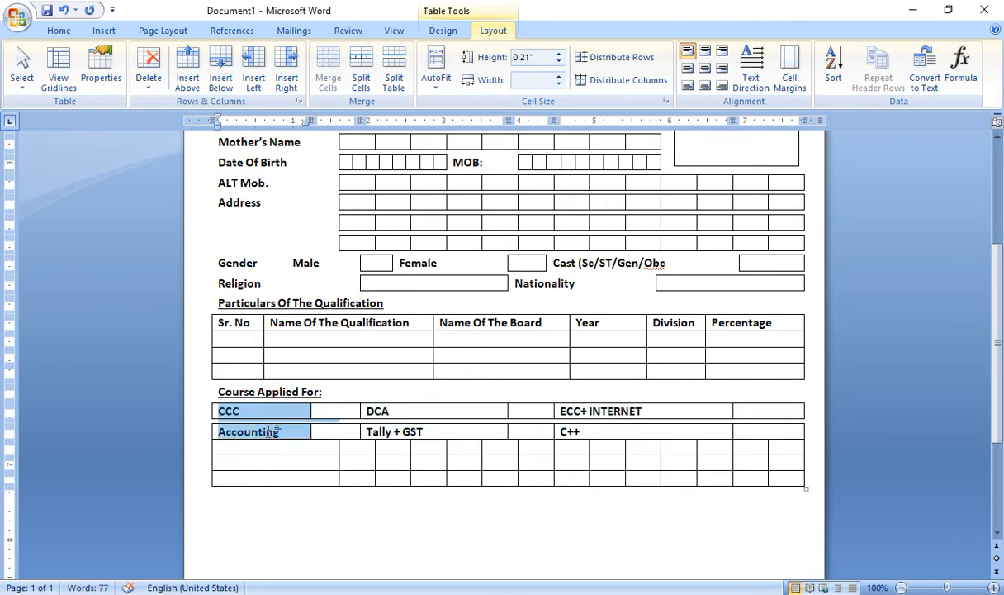
# Remove the borders from the course-name cells DCA, Tally + GST, ECC+ INTERNET and C++
pyautogui.click(443, 31)
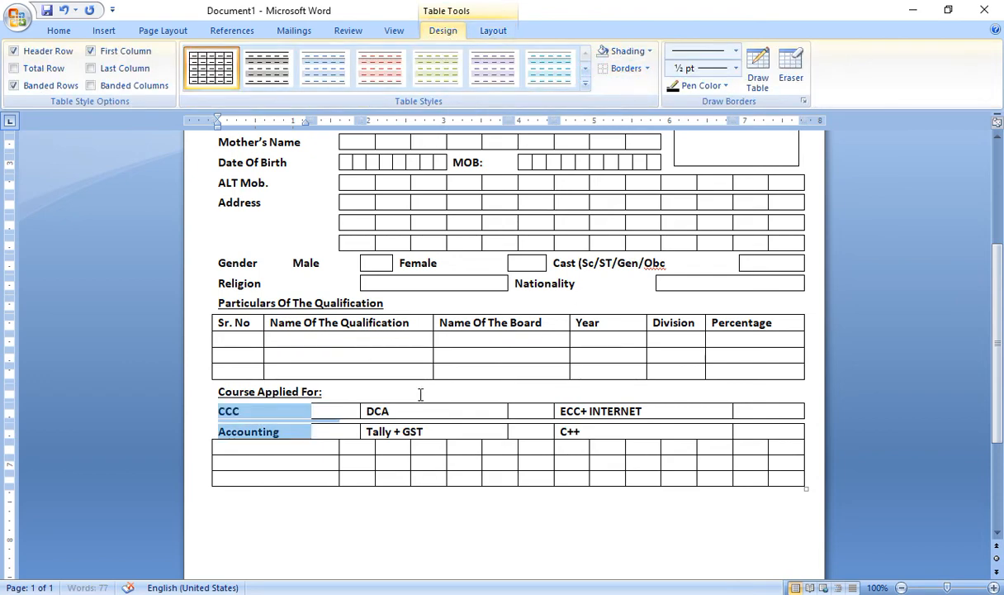
pyautogui.moveTo(389, 411); pyautogui.dragTo(430, 431)
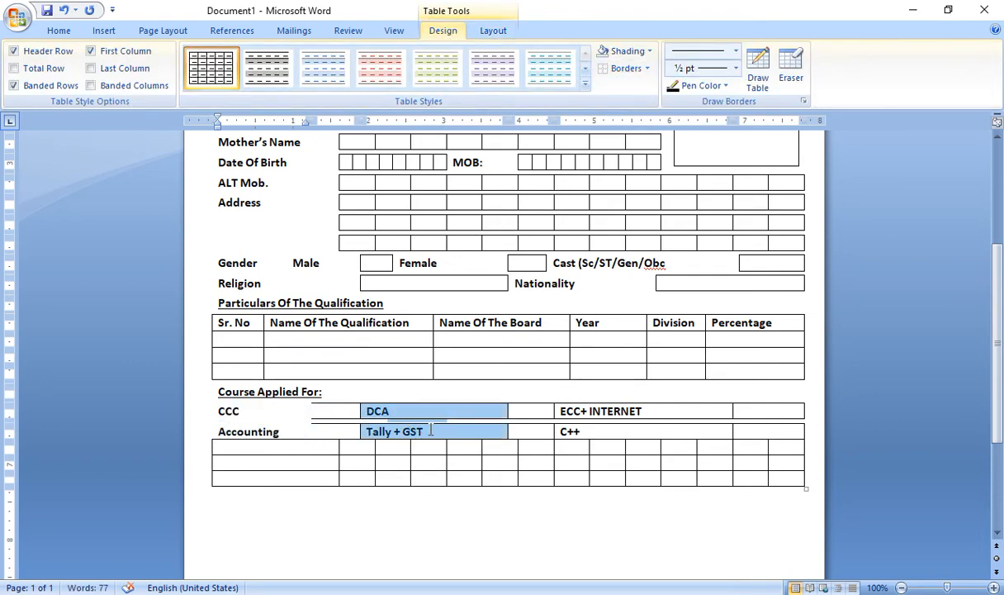
pyautogui.click(619, 67)
pyautogui.moveTo(630, 415); pyautogui.dragTo(634, 433)
pyautogui.click(626, 70)
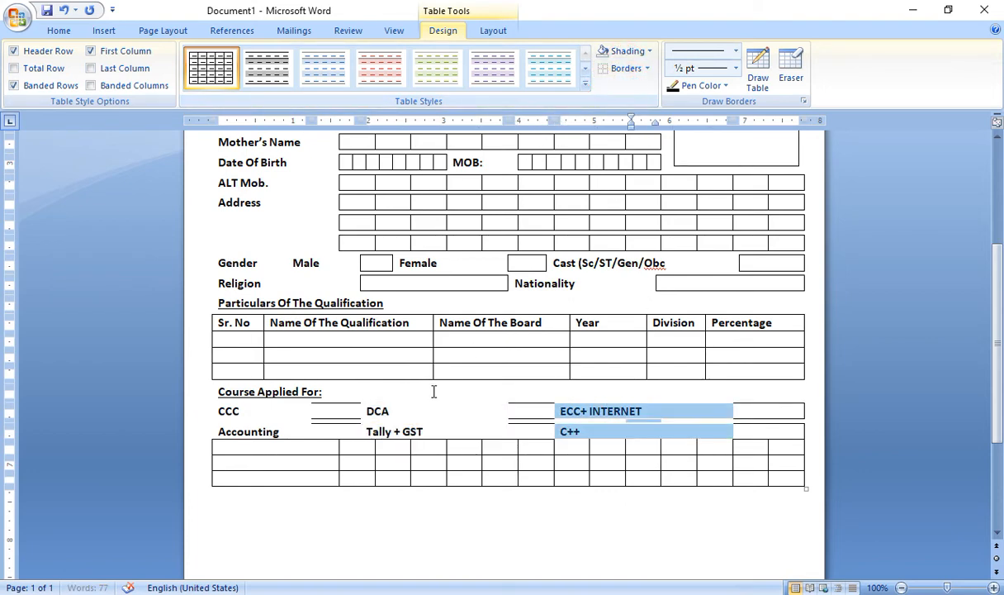
pyautogui.click(336, 411)
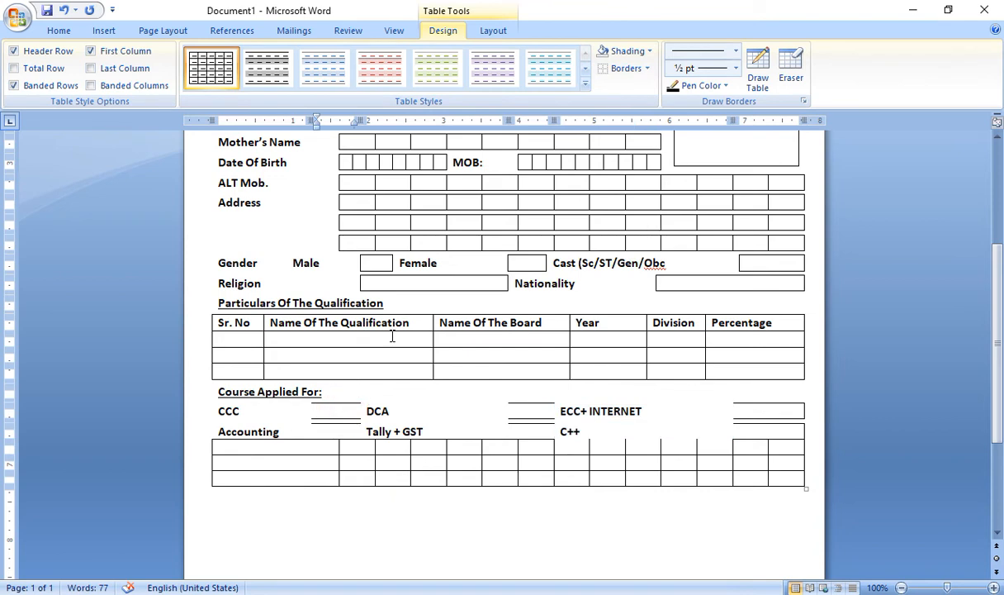
# Apply All Borders to the tick boxes after CCC, Accounting, DCA and Tally + GST
pyautogui.click(647, 69)
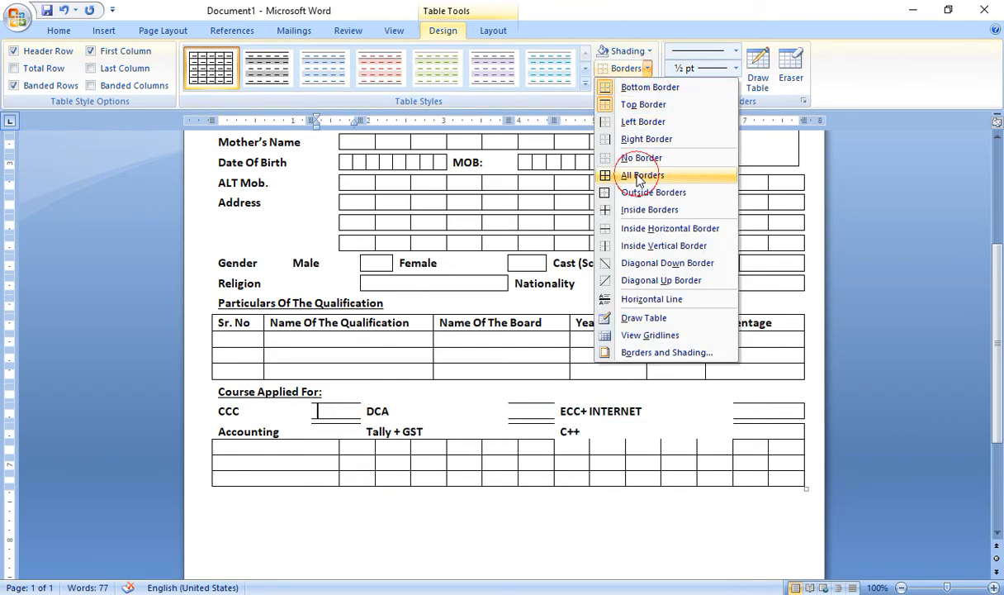
pyautogui.click(636, 175)
pyautogui.click(615, 68)
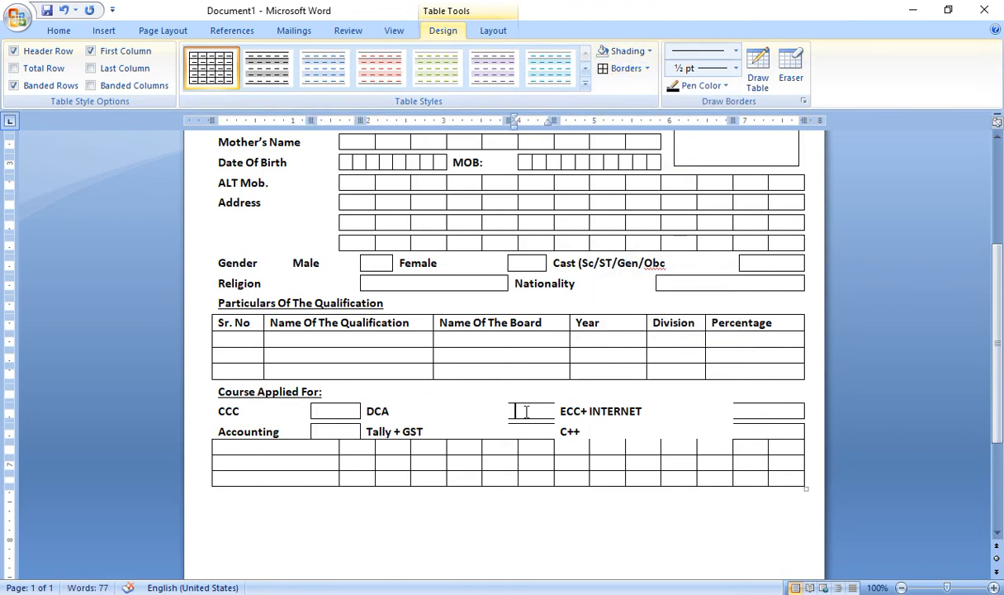
pyautogui.click(493, 418)
pyautogui.click(515, 411)
pyautogui.click(616, 69)
pyautogui.press('Down')
pyautogui.click(615, 68)
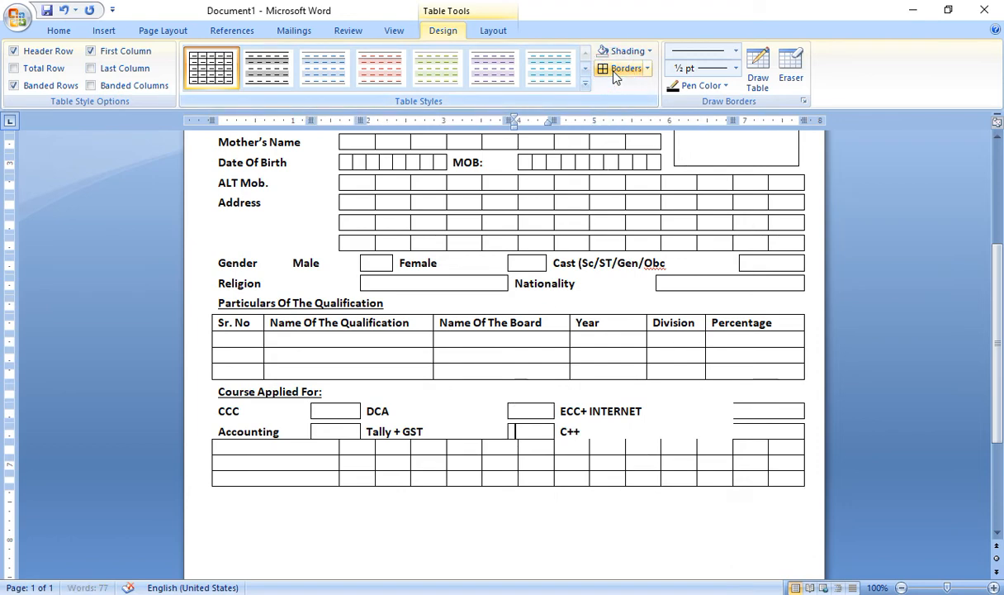
pyautogui.press('Down')
# Give the box after ECC+ INTERNET all borders, then select the empty row below
pyautogui.click(757, 410)
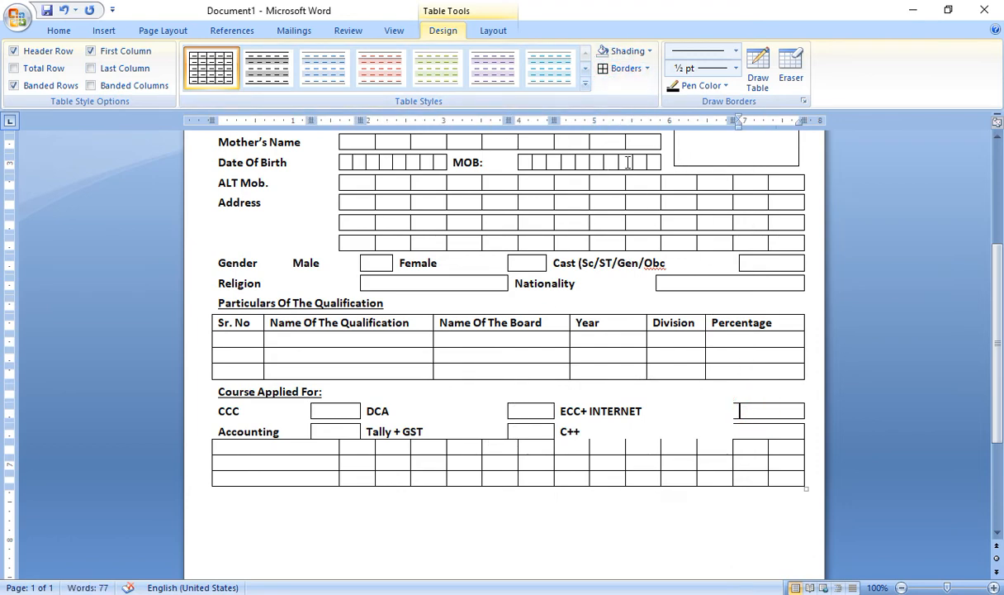
pyautogui.click(618, 68)
pyautogui.press('Down')
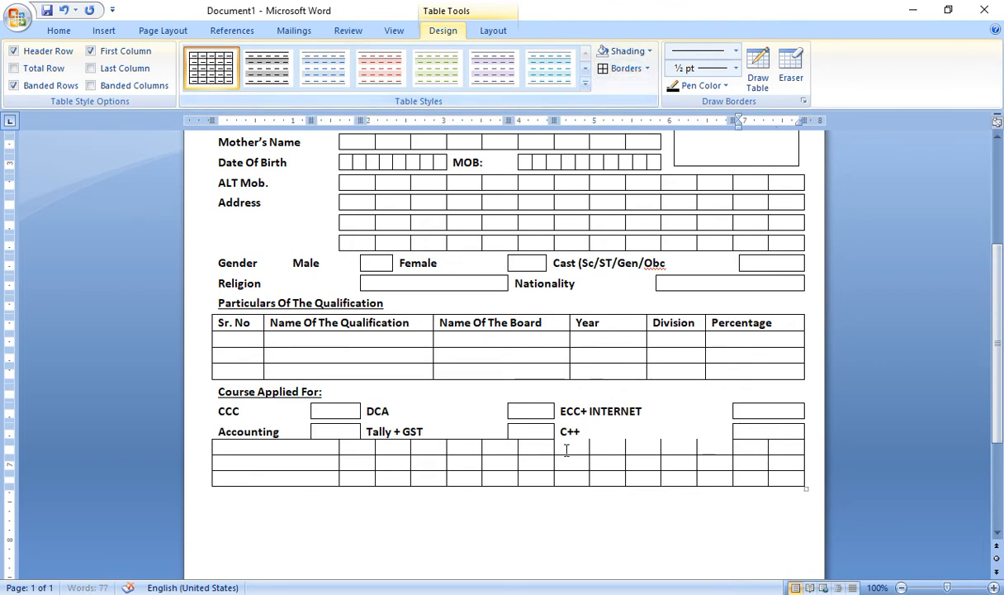
pyautogui.click(320, 447)
pyautogui.moveTo(320, 447); pyautogui.dragTo(770, 451)
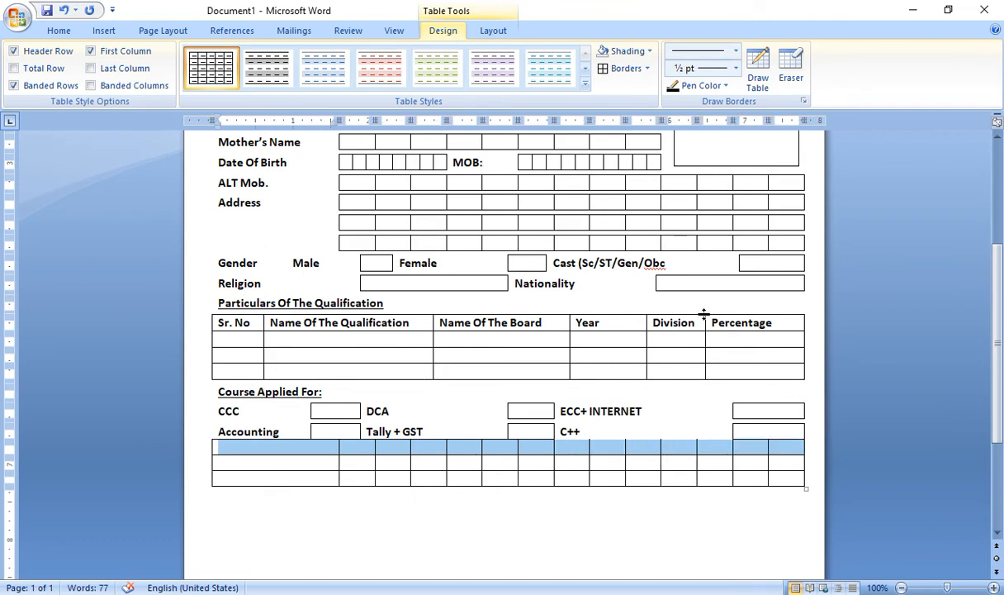
# Shrink the empty row to font size 3 and set No Border on it
pyautogui.click(58, 29)
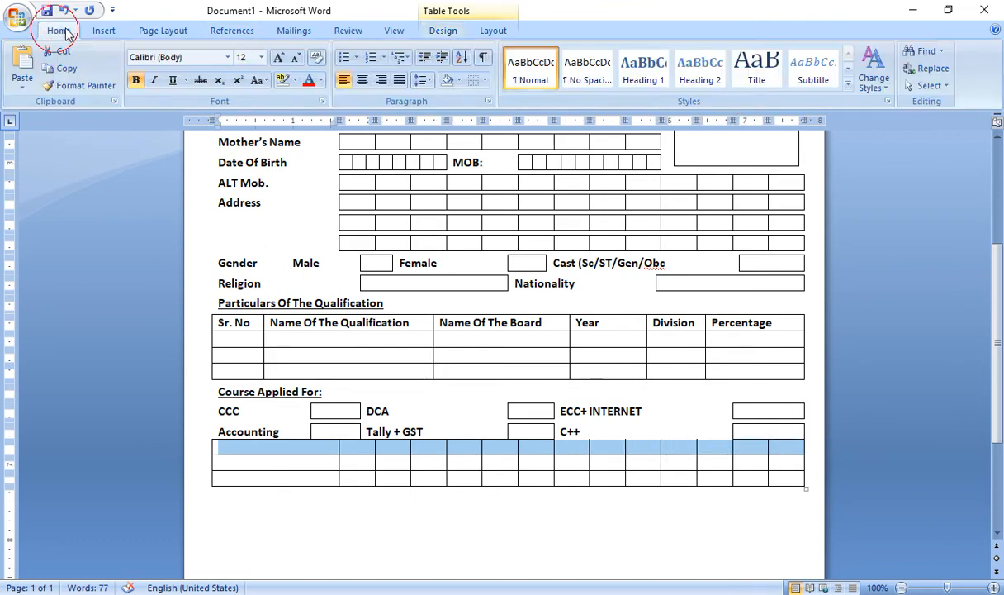
pyautogui.click(241, 60)
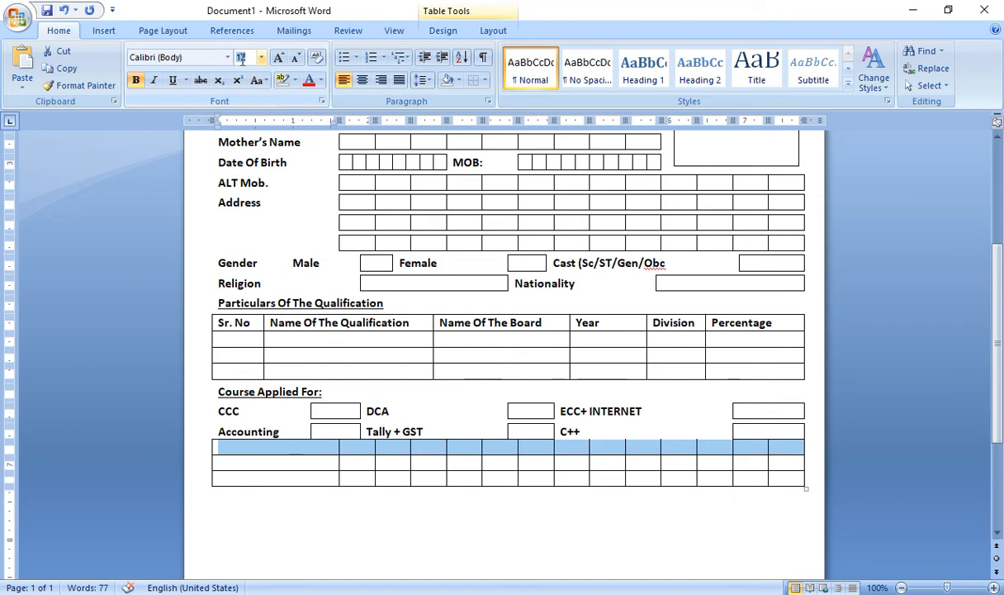
pyautogui.write('3')
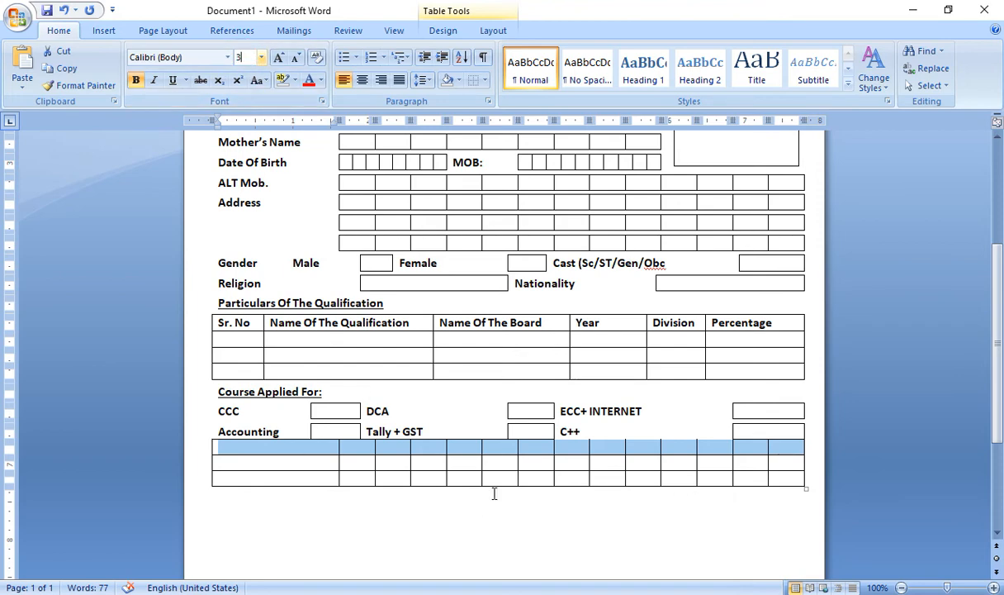
pyautogui.press('Return')
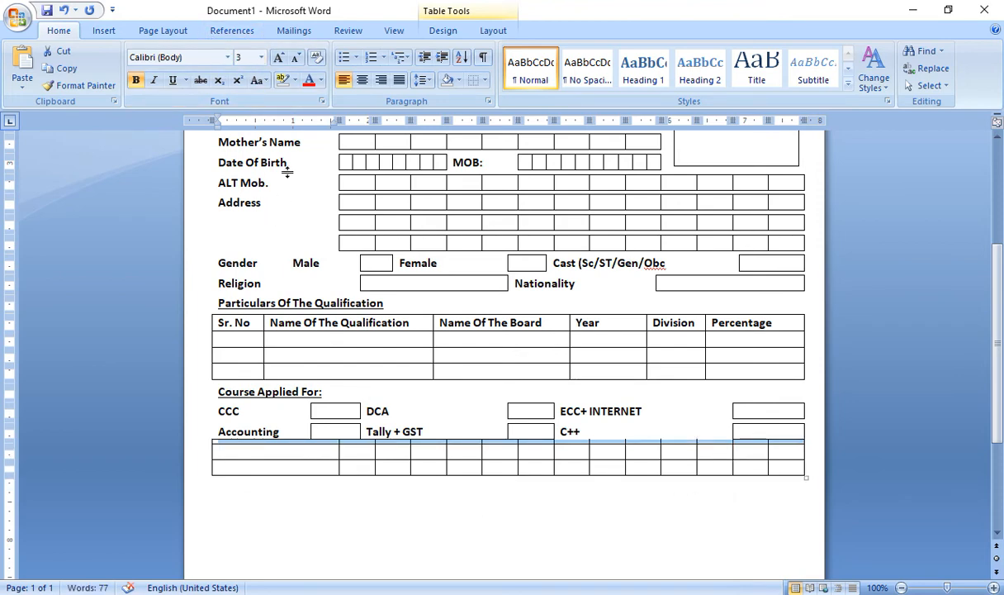
pyautogui.click(474, 81)
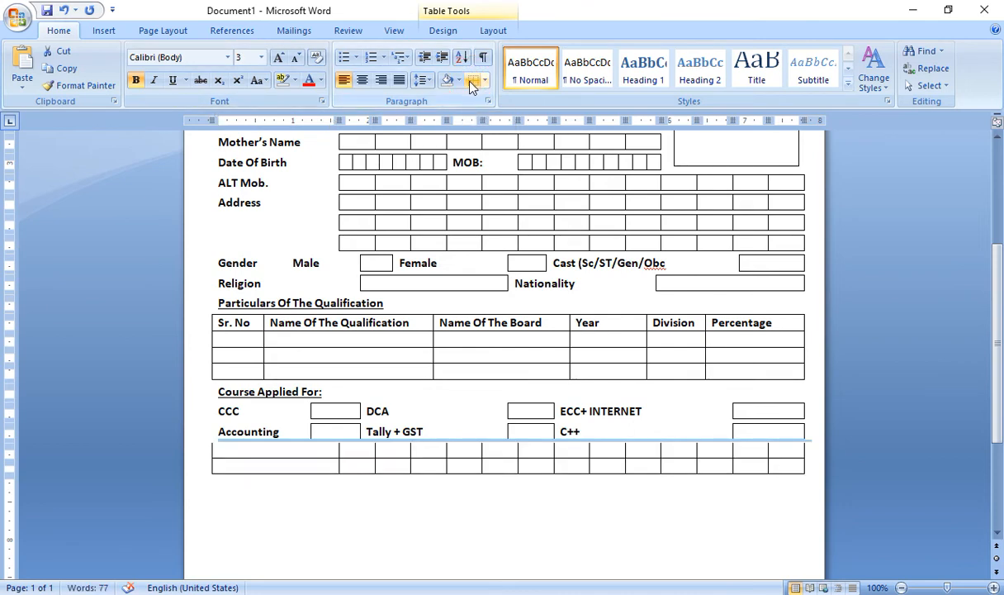
pyautogui.click(236, 466)
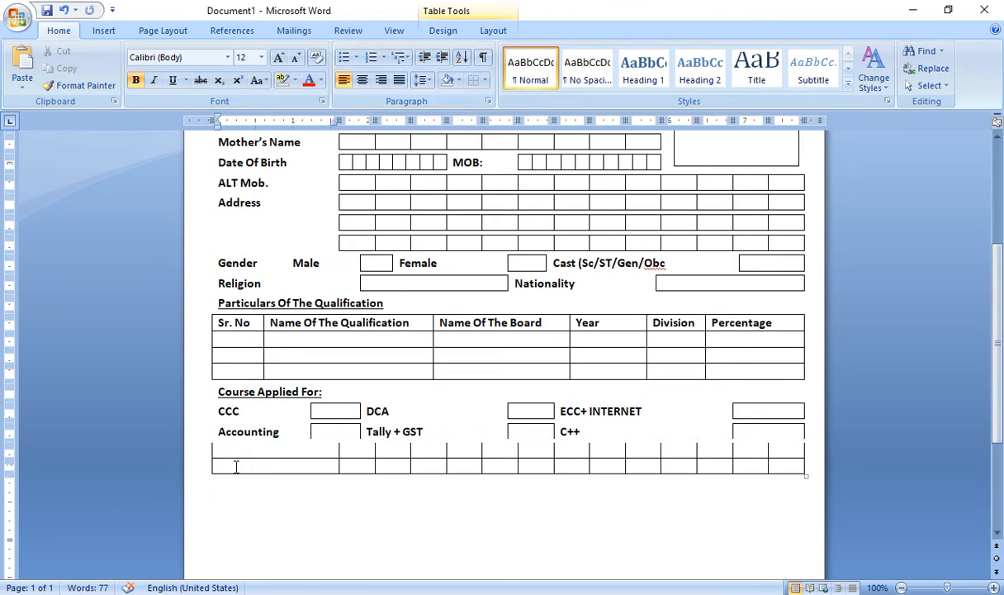
# Add new rows at the table's end and insert two thin spacer rows between them
pyautogui.hotkey('ctrl', 'z')
pyautogui.press('Tab')
pyautogui.press('Tab')
pyautogui.press('Tab')
pyautogui.press('Tab')
pyautogui.press('Tab')
pyautogui.press('Tab')
pyautogui.press('Tab')
pyautogui.press('Tab')
pyautogui.press('Tab')
pyautogui.press('Tab')
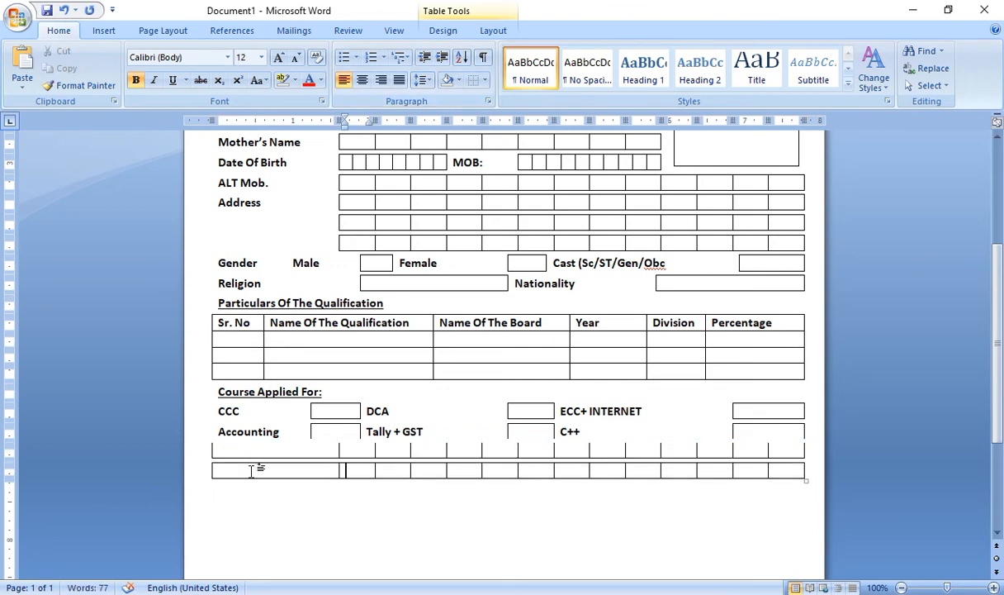
pyautogui.press('Tab')
pyautogui.press('Tab')
pyautogui.press('Tab')
pyautogui.press('Tab')
pyautogui.press('Tab')
pyautogui.press('Tab')
pyautogui.press('Tab')
pyautogui.press('Tab')
pyautogui.press('Tab')
pyautogui.press('Tab')
pyautogui.press('Tab')
pyautogui.press('Tab')
pyautogui.press('Tab')
pyautogui.press('Tab')
pyautogui.press('Tab')
pyautogui.press('Tab')
pyautogui.press('Tab')
pyautogui.press('Tab')
pyautogui.press('Tab')
pyautogui.press('Tab')
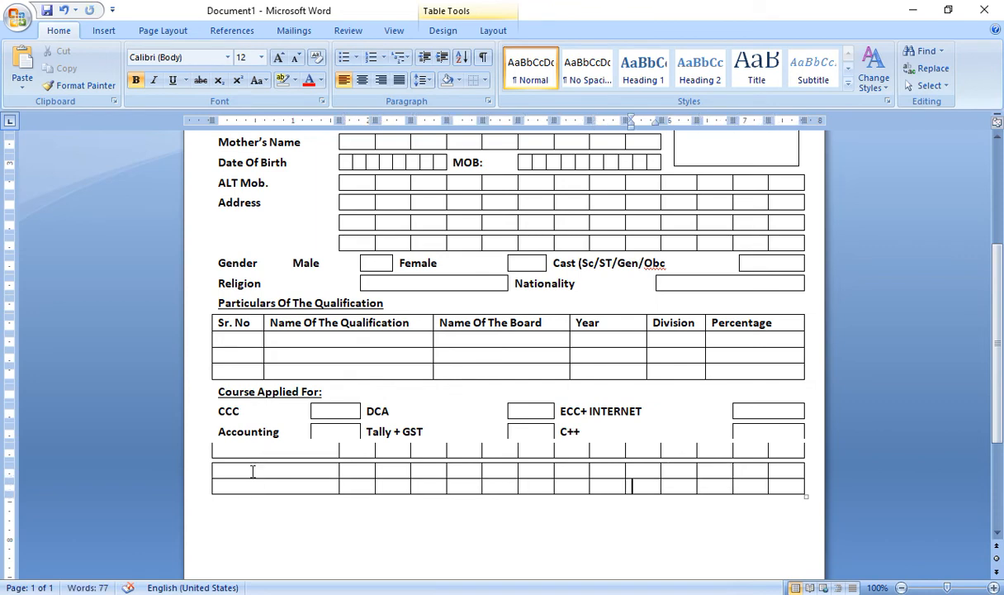
pyautogui.press('Tab')
pyautogui.press('Tab')
pyautogui.press('Tab')
pyautogui.press('Tab')
pyautogui.press('Tab')
pyautogui.press('Tab')
pyautogui.press('Tab')
pyautogui.press('Tab')
pyautogui.press('Tab')
pyautogui.press('Tab')
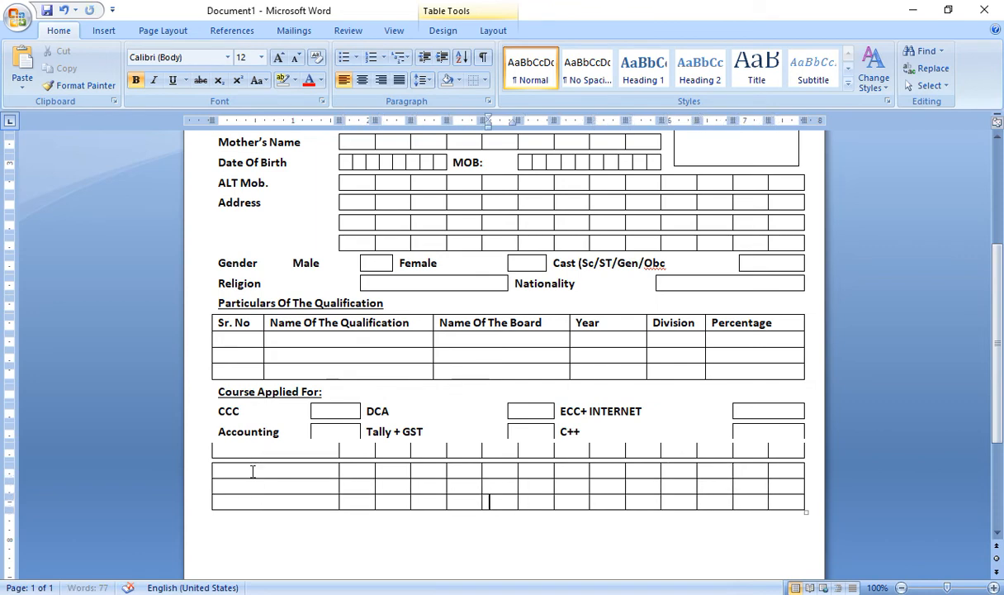
pyautogui.press('Tab')
pyautogui.press('Tab')
pyautogui.press('Tab')
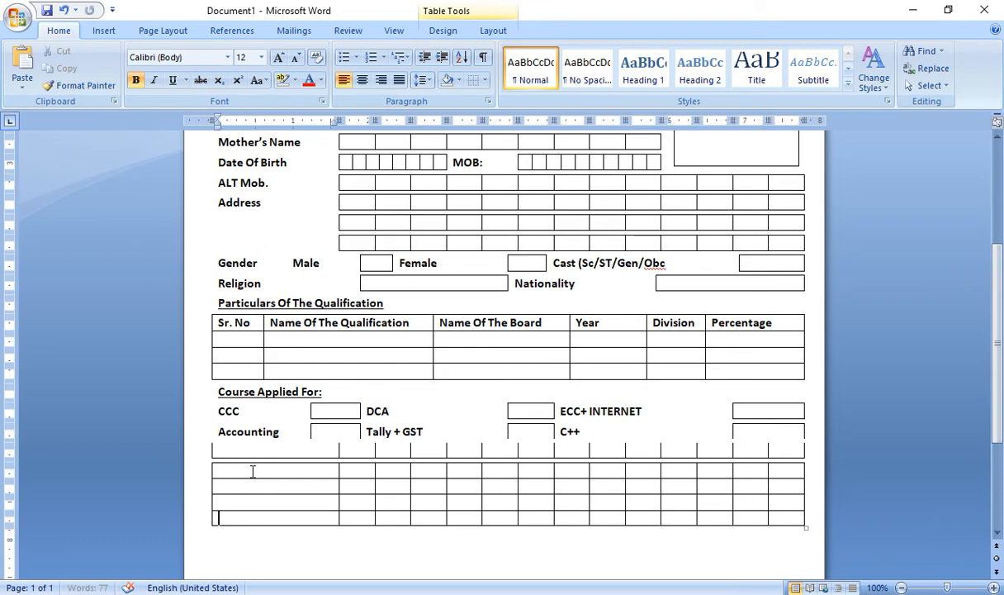
pyautogui.click(232, 478)
pyautogui.hotkey('ctrl', 'v')
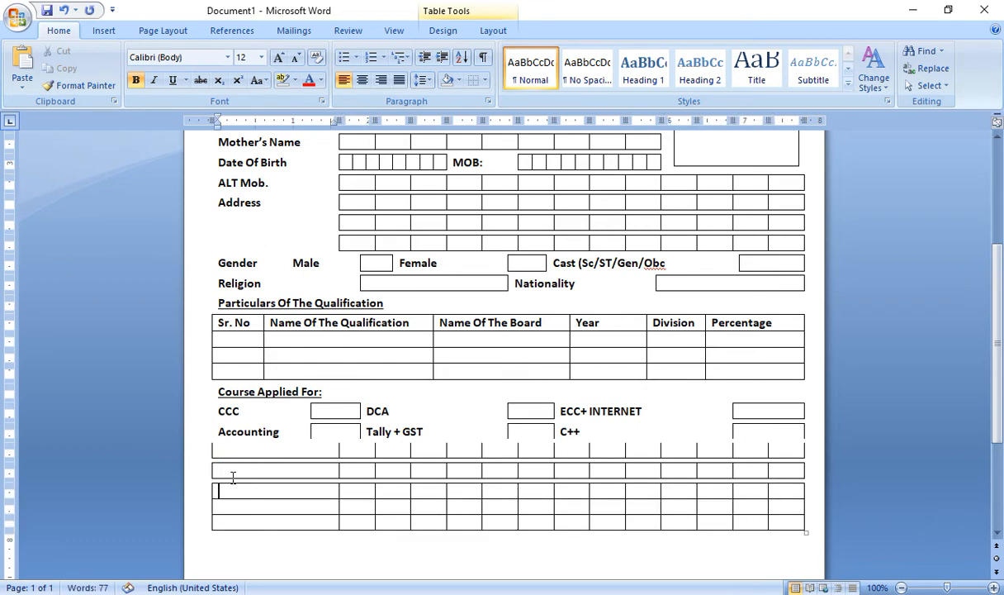
pyautogui.hotkey('ctrl', 'v')
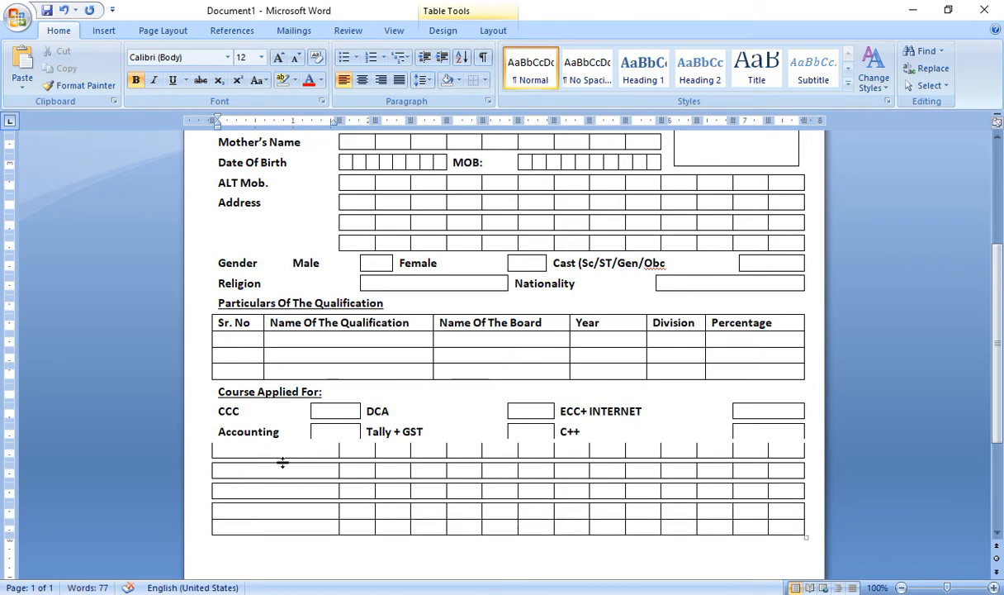
# Apply All Borders to the tick box after Accounting and check the remaining boxes
pyautogui.click(326, 432)
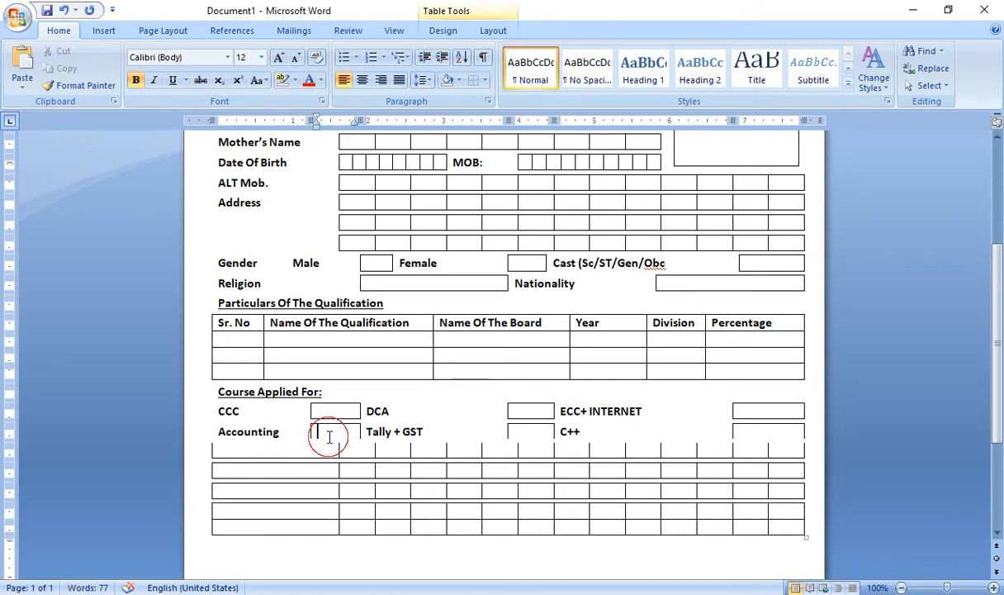
pyautogui.click(484, 80)
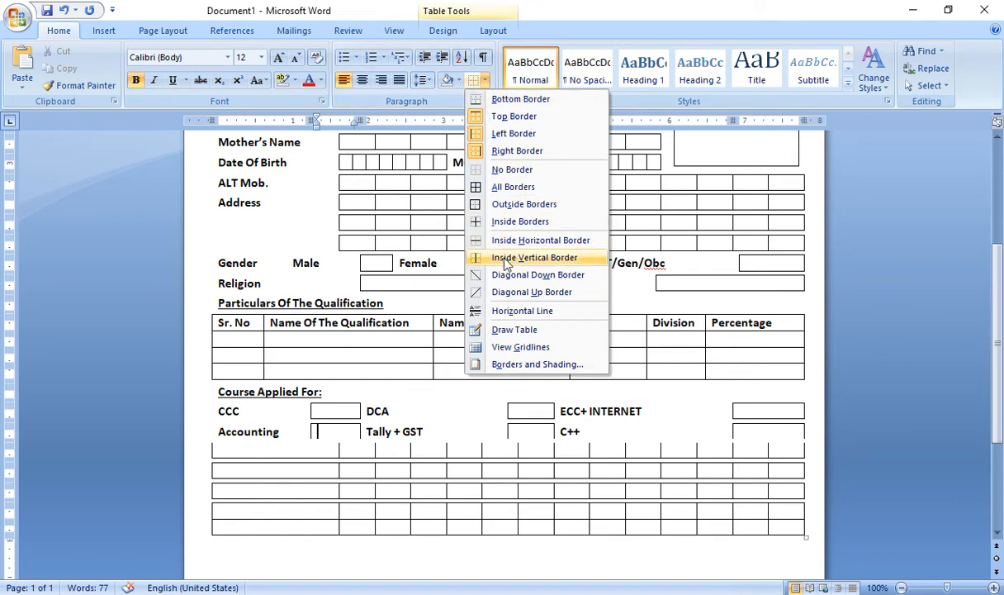
pyautogui.click(515, 187)
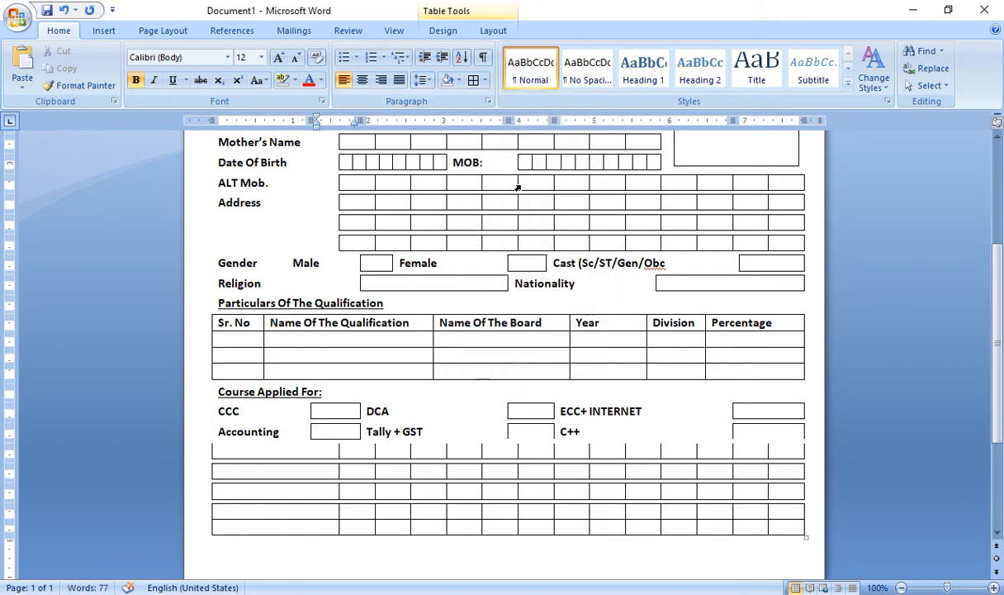
pyautogui.press('Right')
pyautogui.press('Right')
pyautogui.press('Right')
pyautogui.press('Right')
pyautogui.press('Right')
pyautogui.press('Right')
pyautogui.press('Right')
pyautogui.press('Right')
pyautogui.press('Right')
pyautogui.press('Up')
pyautogui.press('Left')
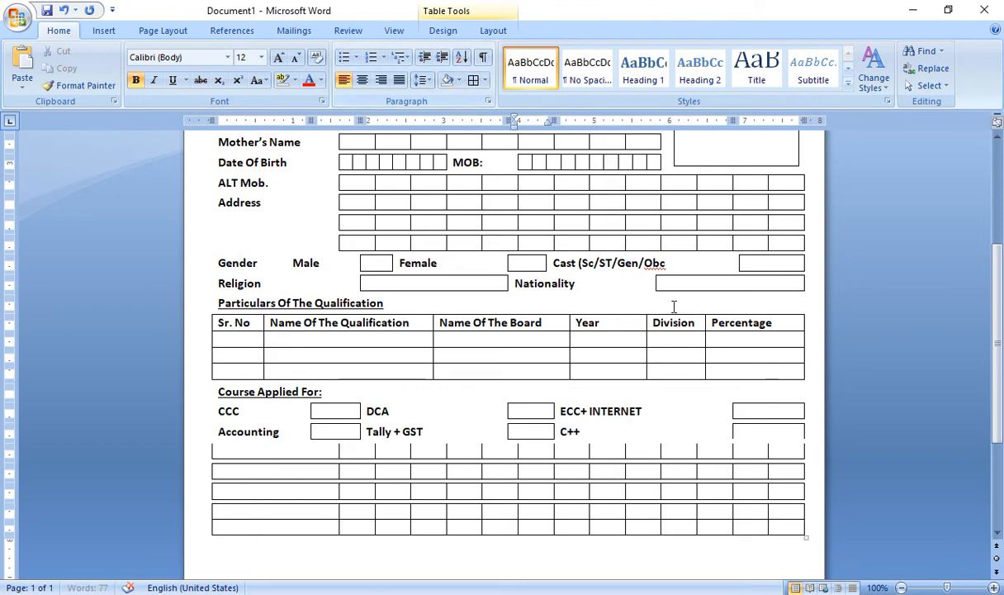
pyautogui.click(737, 413)
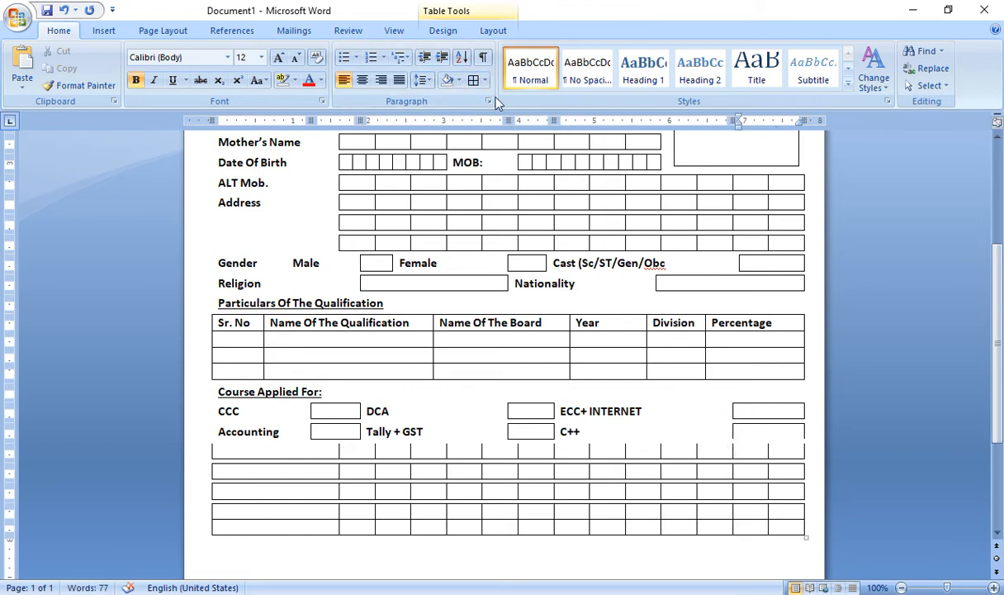
pyautogui.click(285, 453)
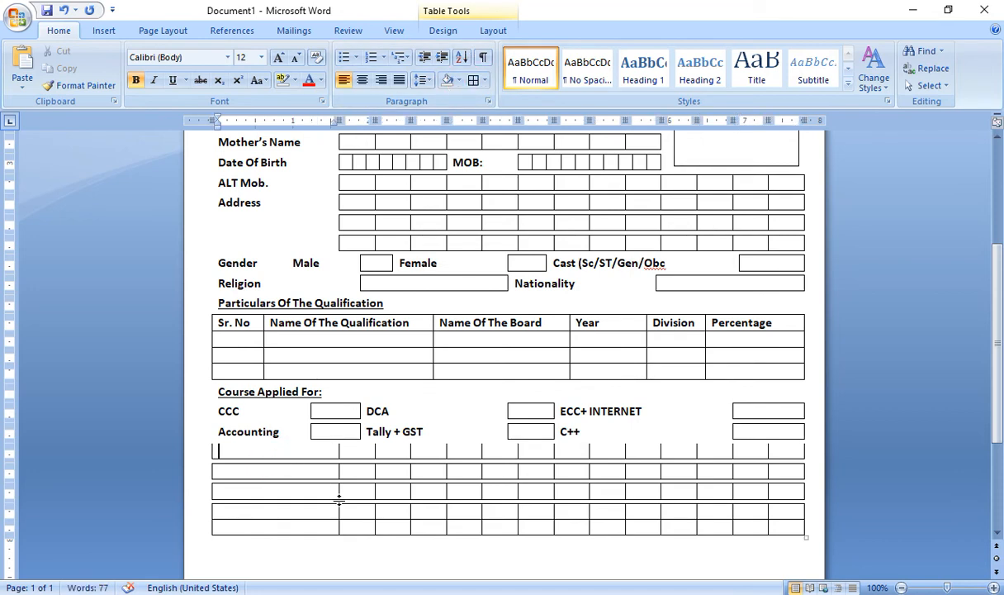
# Merge the top row below Course Applied For into one cell using Split Cells with 1 column
pyautogui.moveTo(286, 455); pyautogui.dragTo(775, 460)
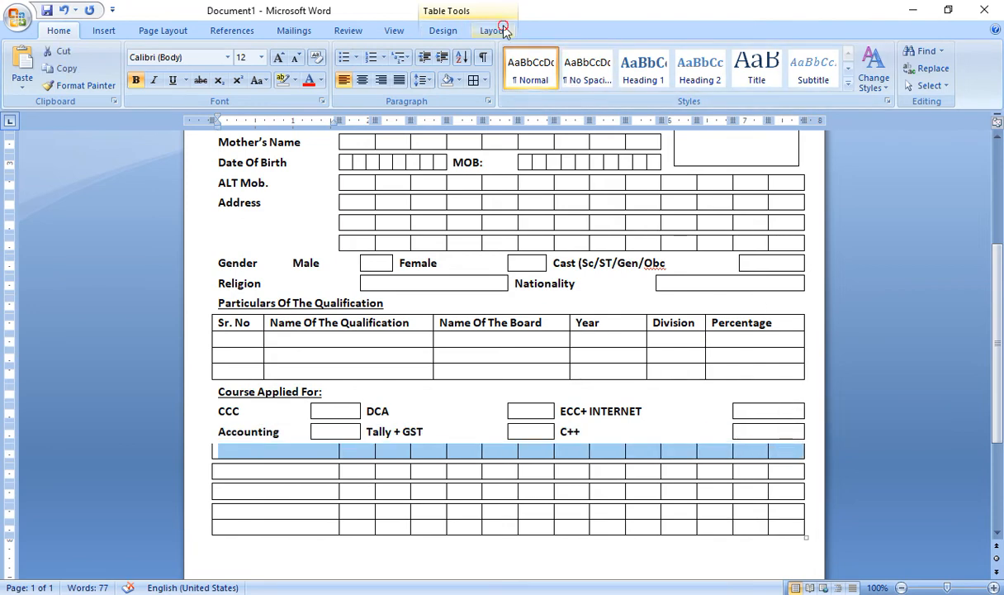
pyautogui.click(483, 31)
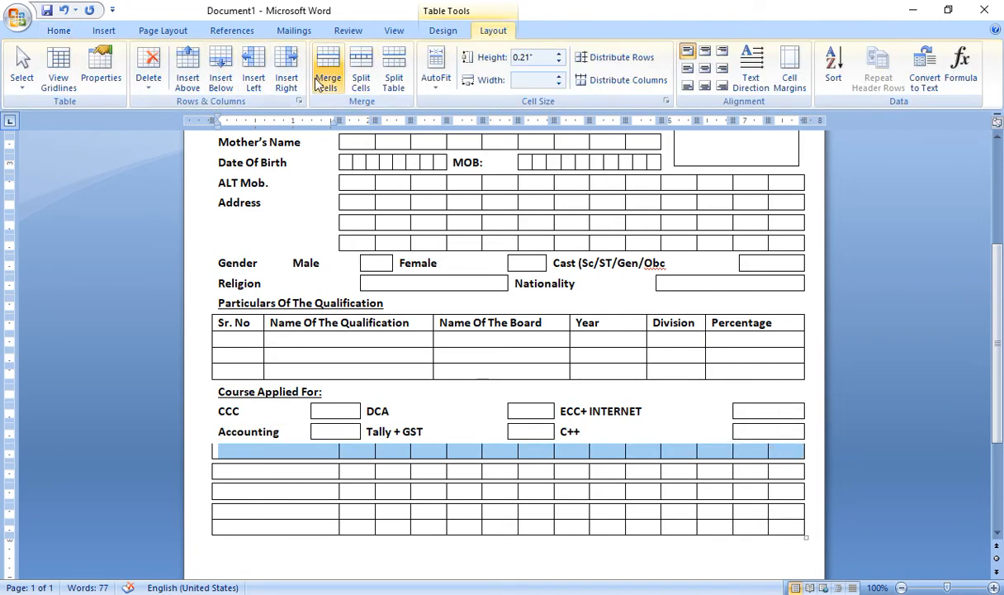
pyautogui.click(361, 70)
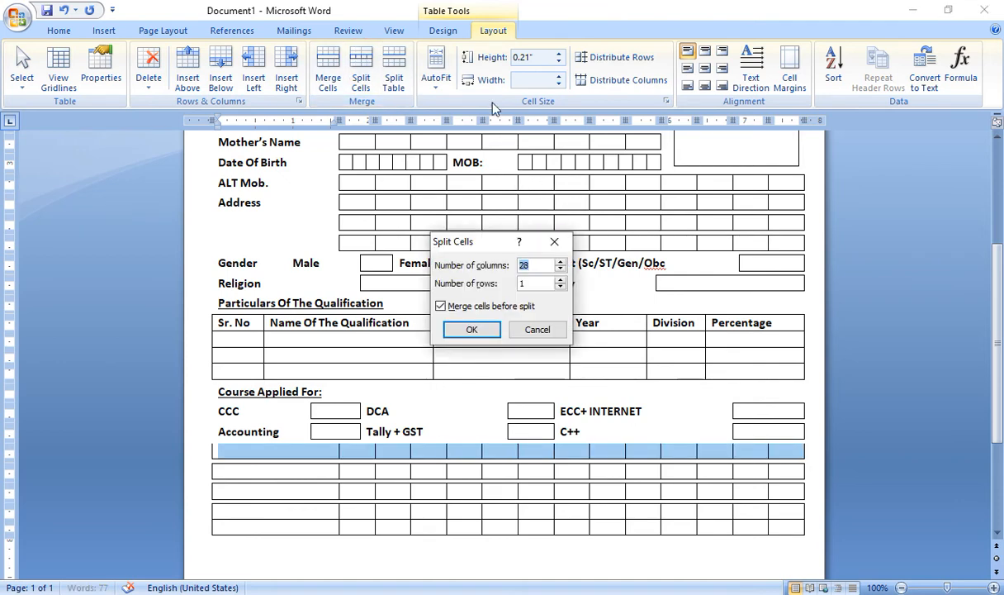
pyautogui.click(366, 61)
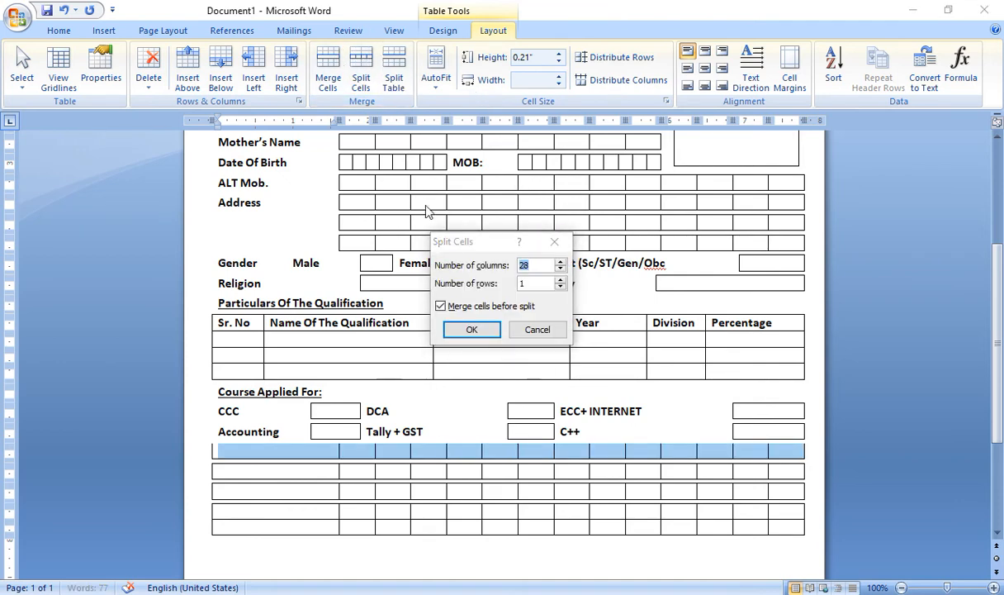
pyautogui.write('1')
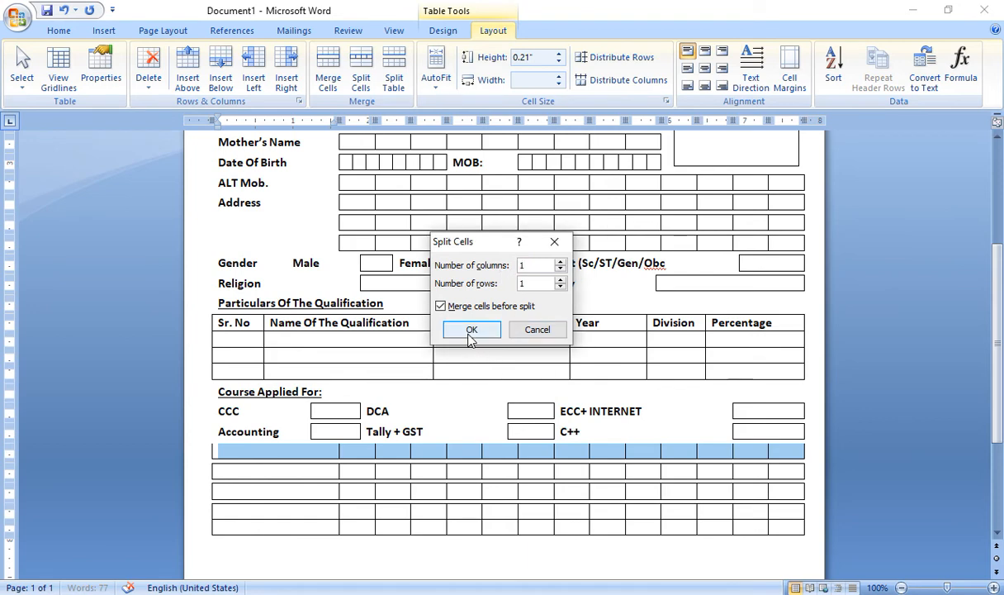
pyautogui.click(471, 330)
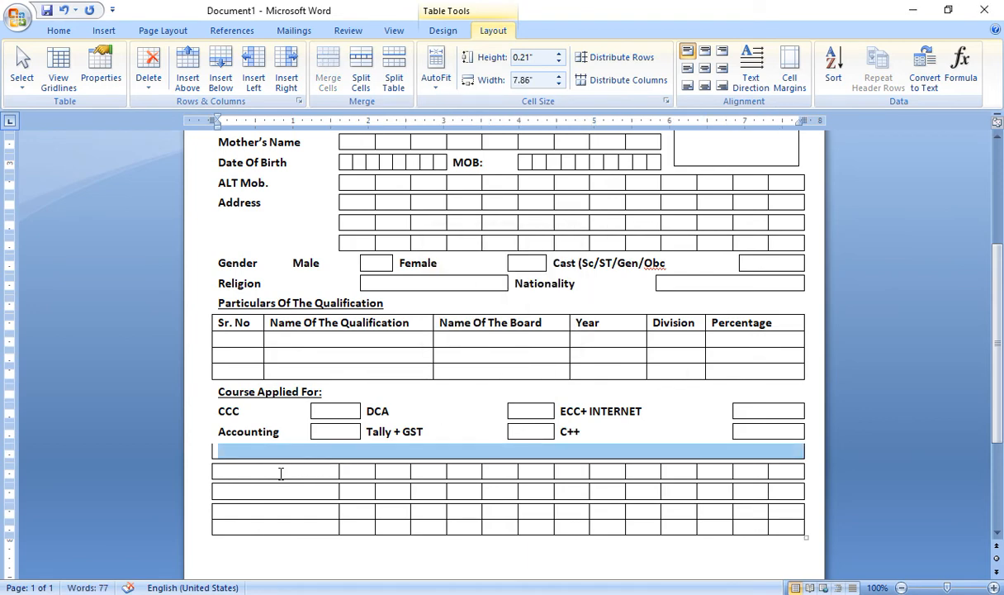
# Merge the second row of the lower table into one cell the same way
pyautogui.moveTo(267, 476); pyautogui.dragTo(765, 473)
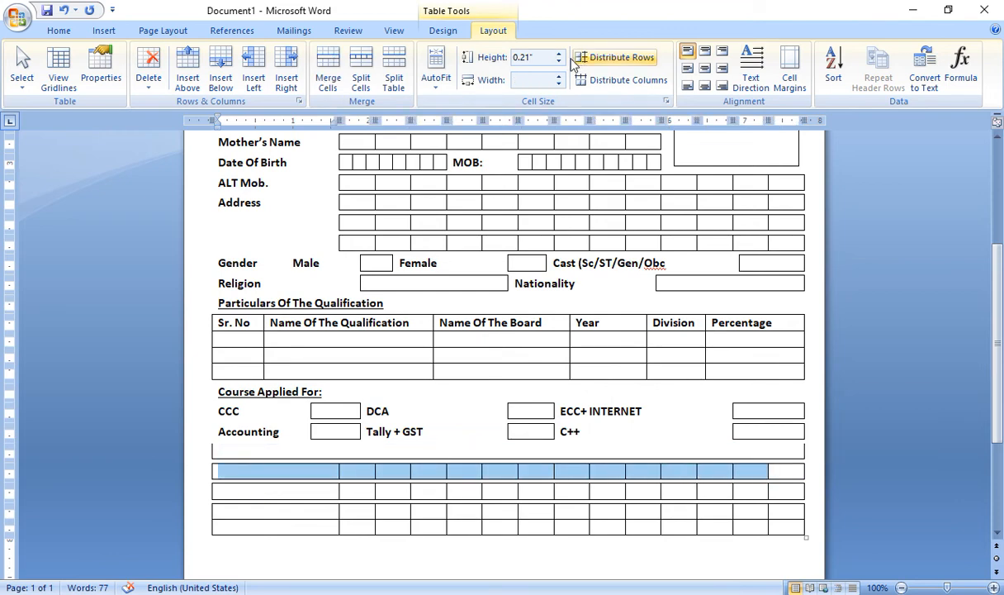
pyautogui.click(361, 66)
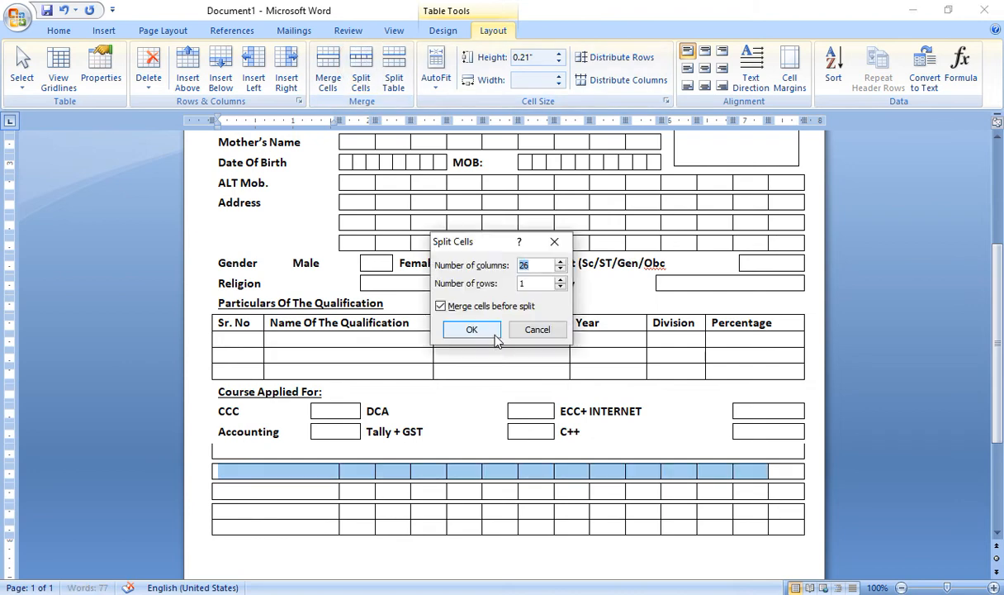
pyautogui.write('1')
pyautogui.click(472, 329)
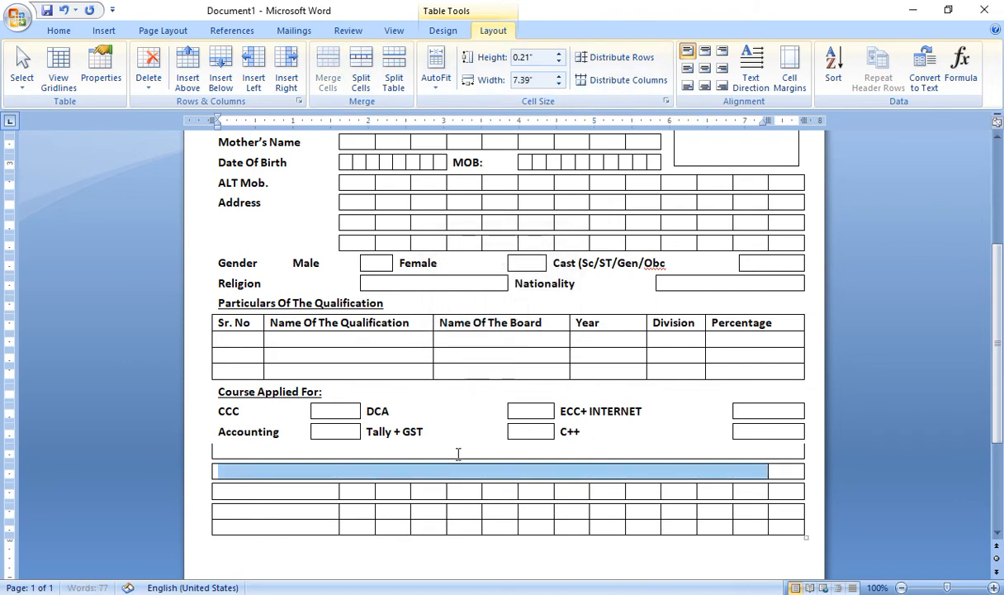
# Type 'I hereby declare that all the statement given by me ... knowledge and belief.' in the merged row
pyautogui.click(294, 448)
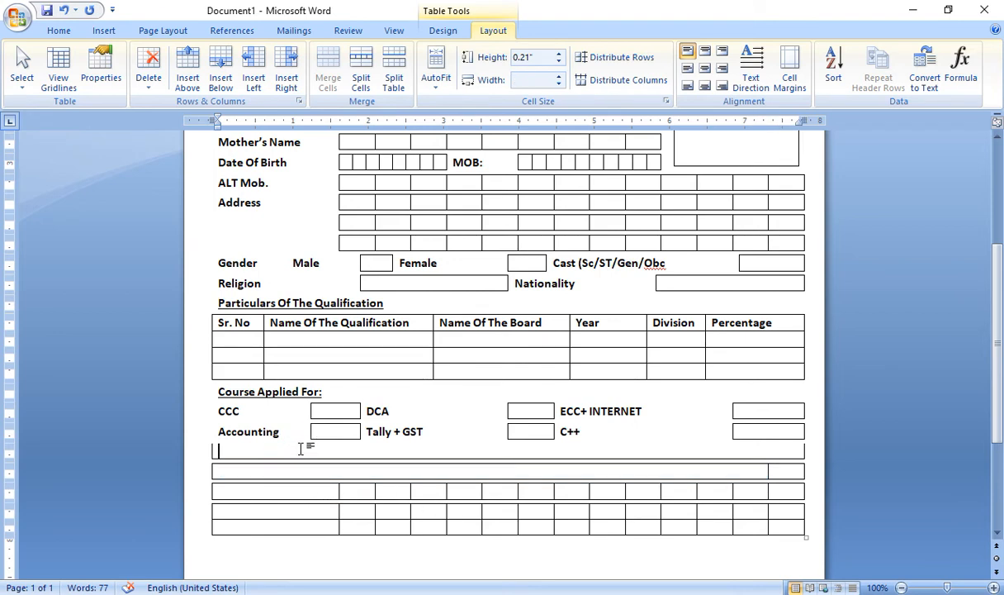
pyautogui.write('I hereby')
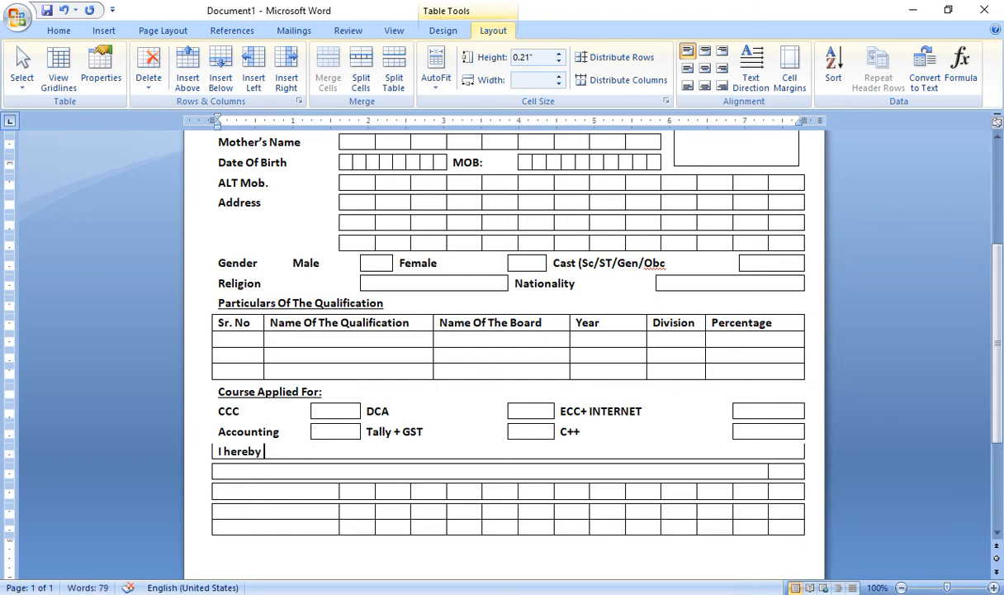
pyautogui.write(' Declare')
pyautogui.press('BackSpace')
pyautogui.press('BackSpace')
pyautogui.press('BackSpace')
pyautogui.press('BackSpace')
pyautogui.write('declare th')
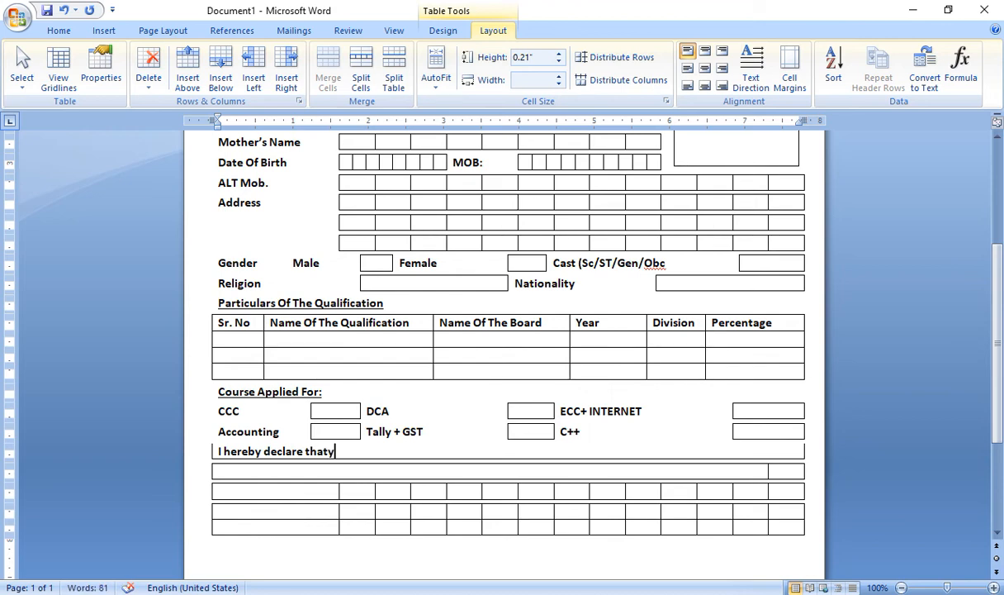
pyautogui.press('BackSpace')
pyautogui.write('all the sta')
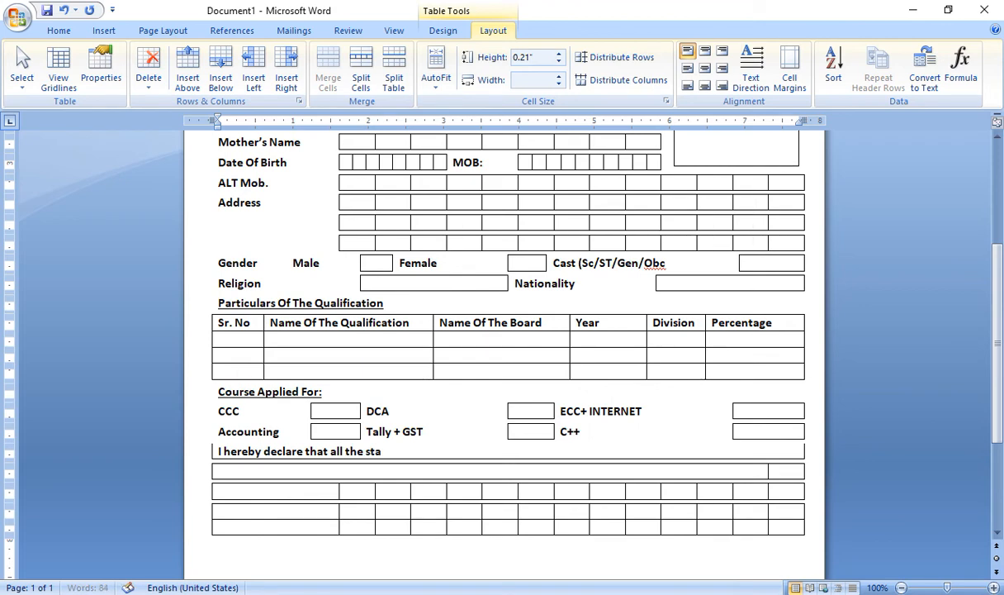
pyautogui.write('tement ')
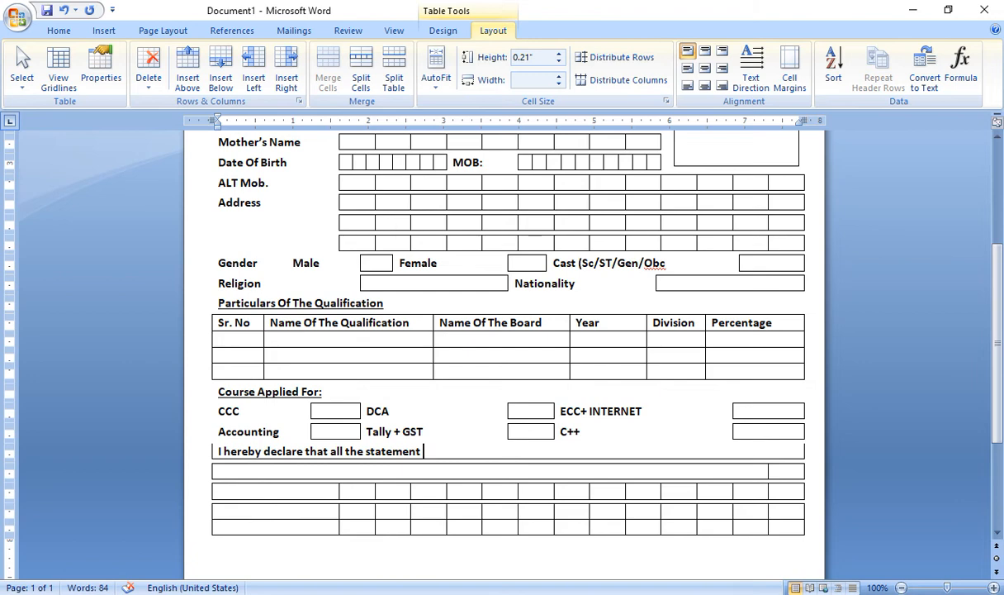
pyautogui.write('given by me in thi')
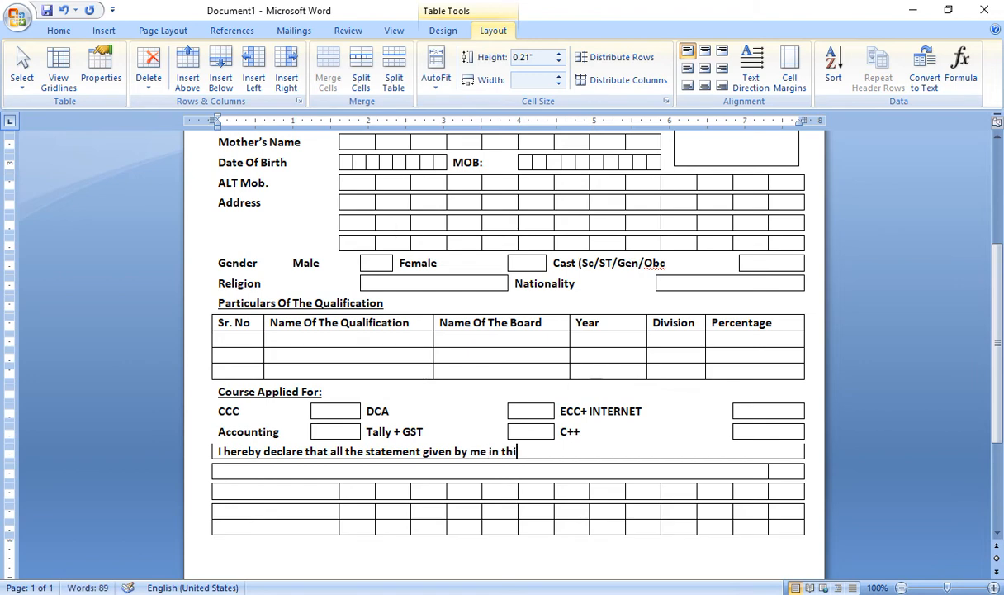
pyautogui.write('s applica')
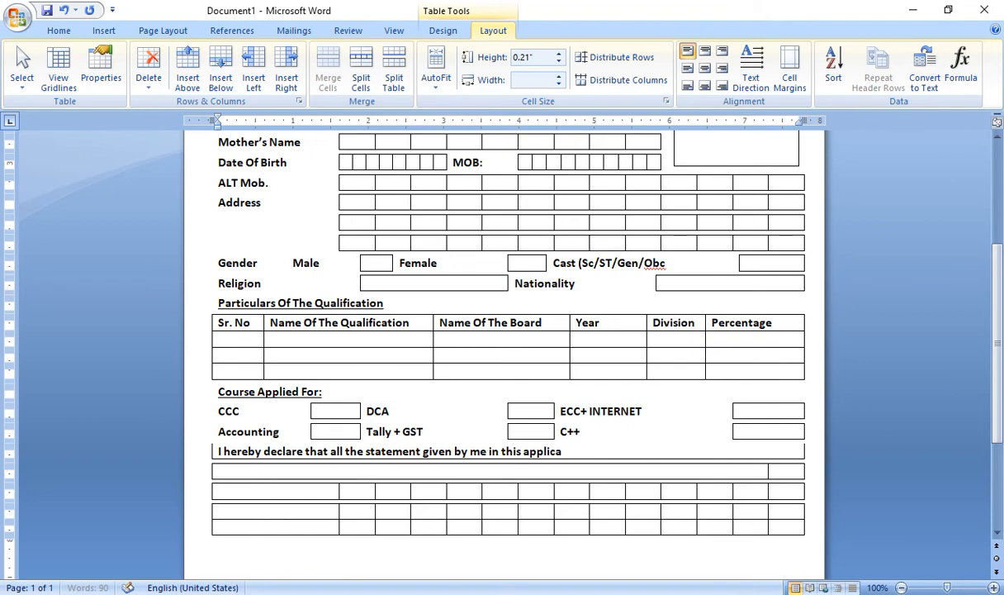
pyautogui.write('tion are t')
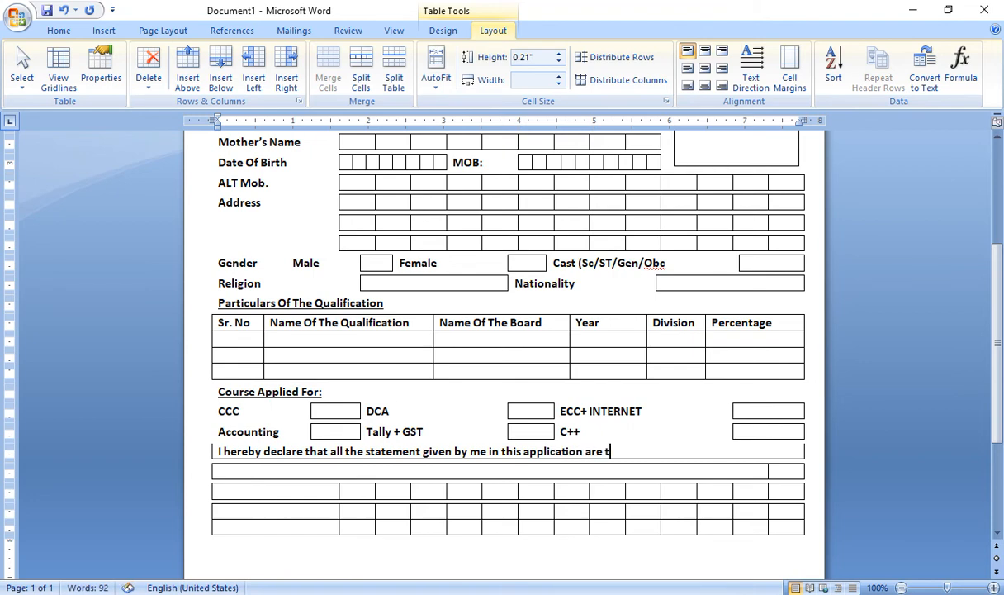
pyautogui.write('rue and complete')
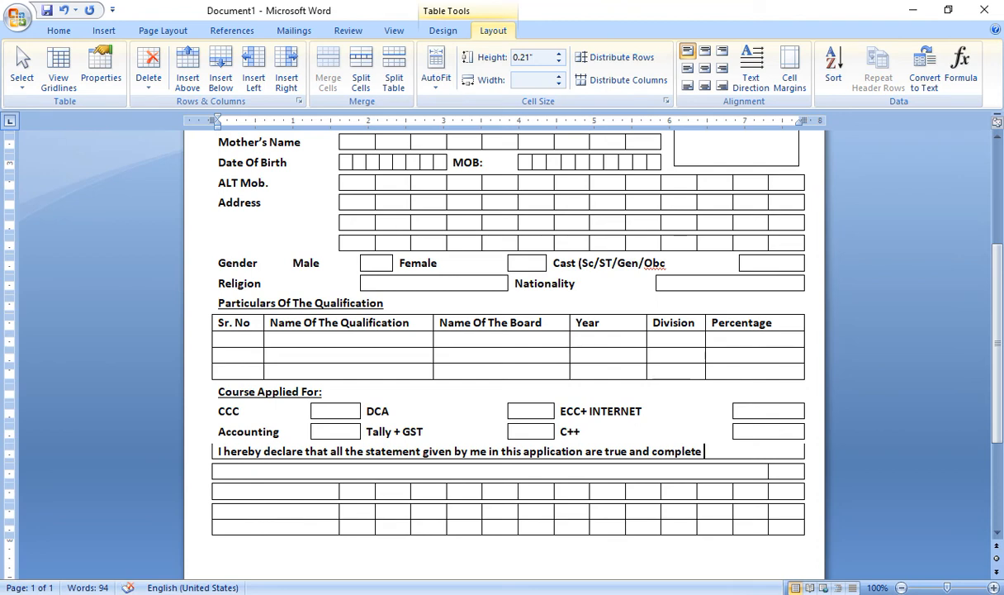
pyautogui.write('best of m')
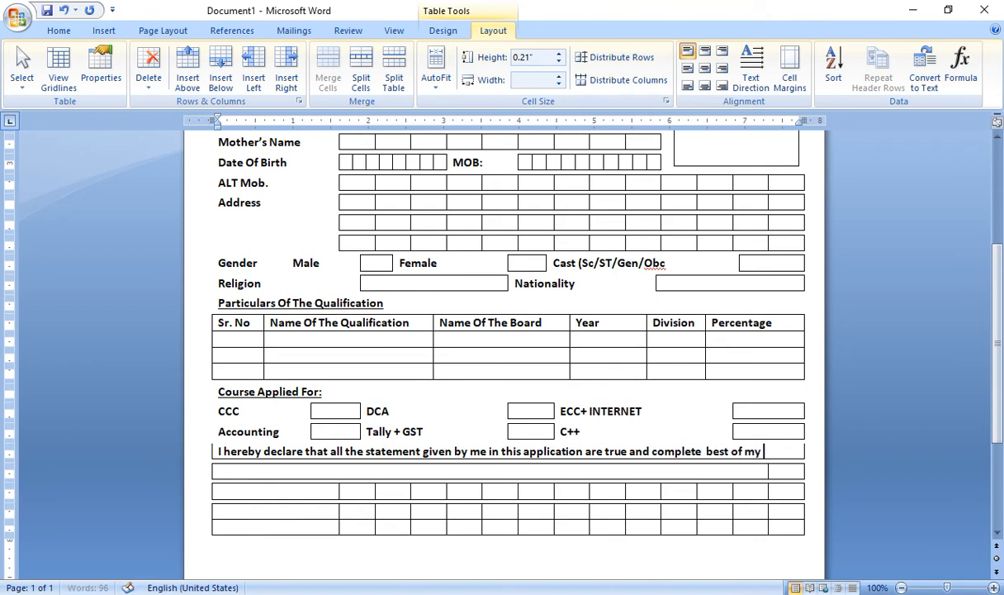
pyautogui.write('y knowledge')
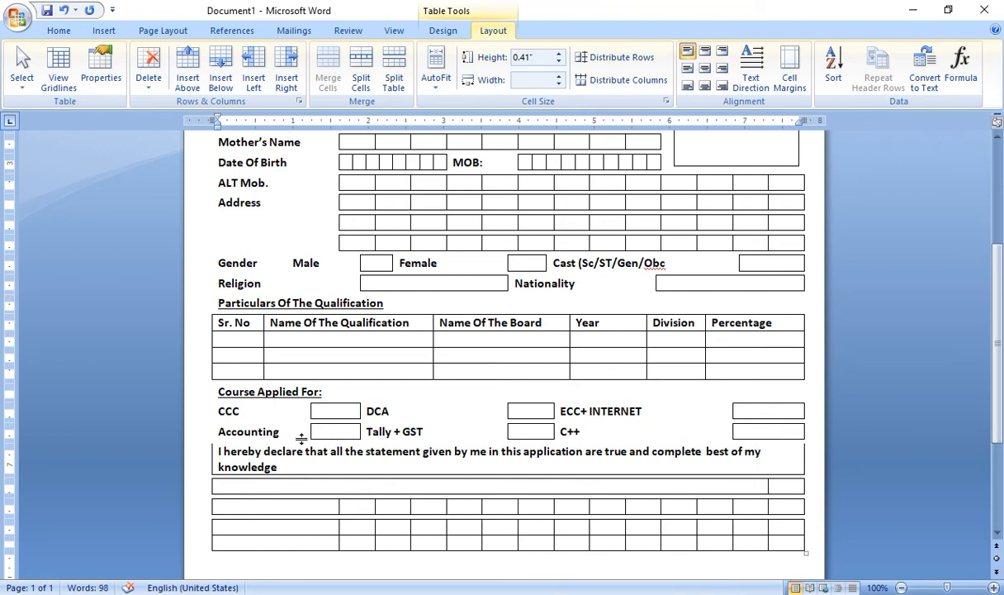
pyautogui.write('s')
pyautogui.press('BackSpace')
pyautogui.press('BackSpace')
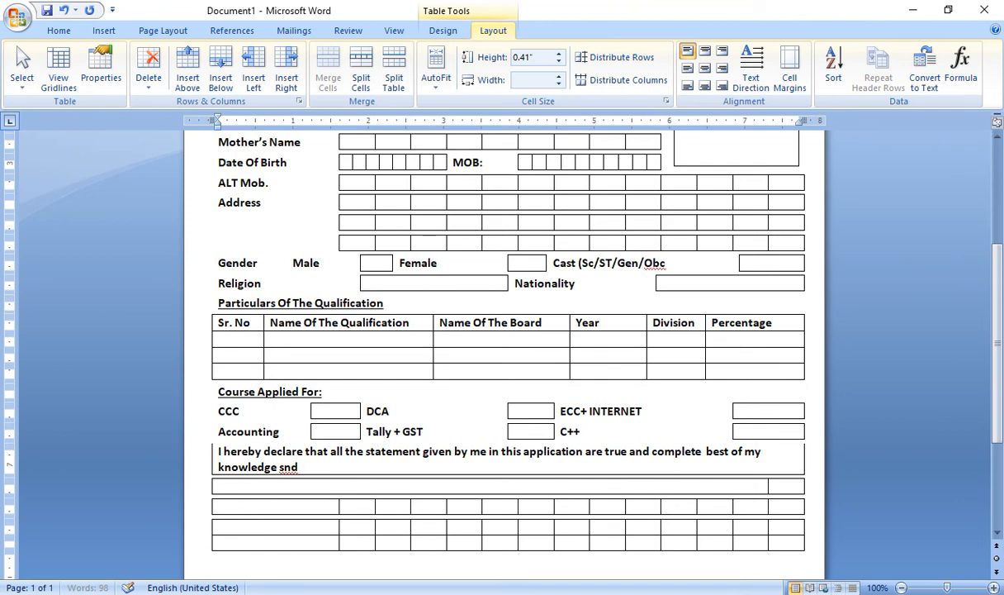
pyautogui.write('snd')
pyautogui.press('BackSpace')
pyautogui.press('BackSpace')
pyautogui.press('BackSpace')
pyautogui.write('and belief')
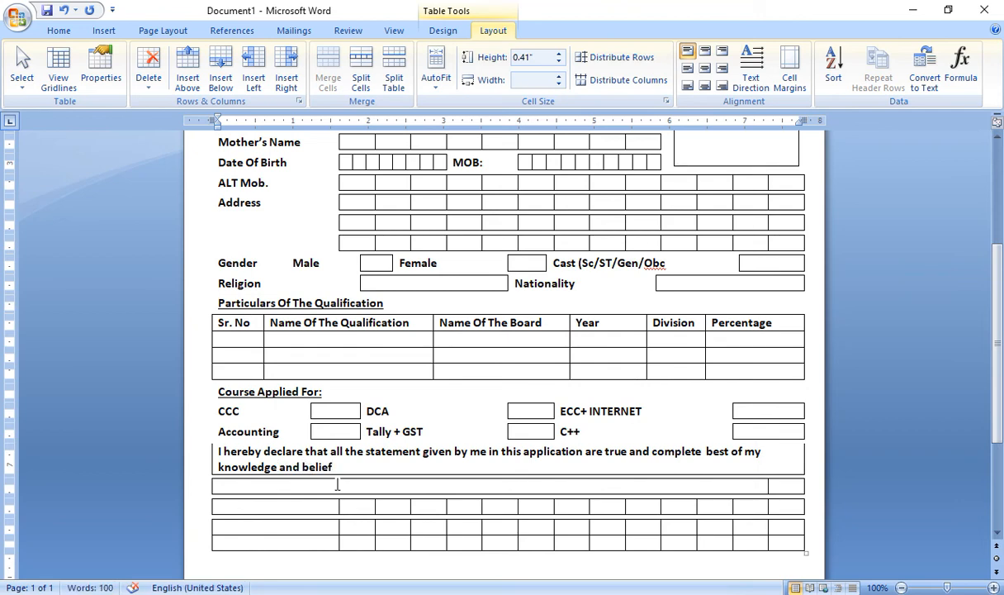
pyautogui.write('.')
# Remove all borders from the declaration cell
pyautogui.moveTo(329, 461); pyautogui.dragTo(223, 451)
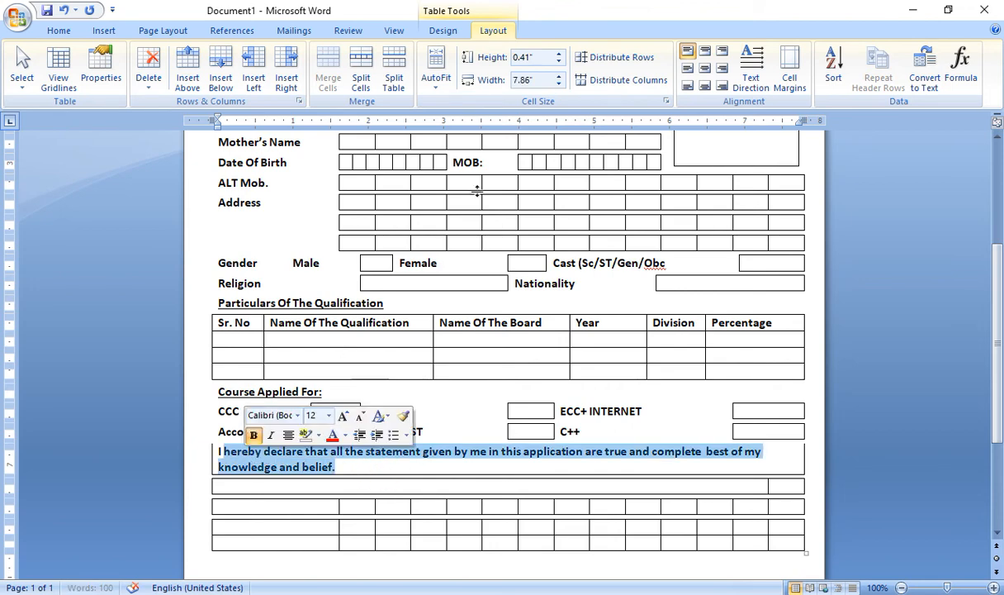
pyautogui.click(445, 32)
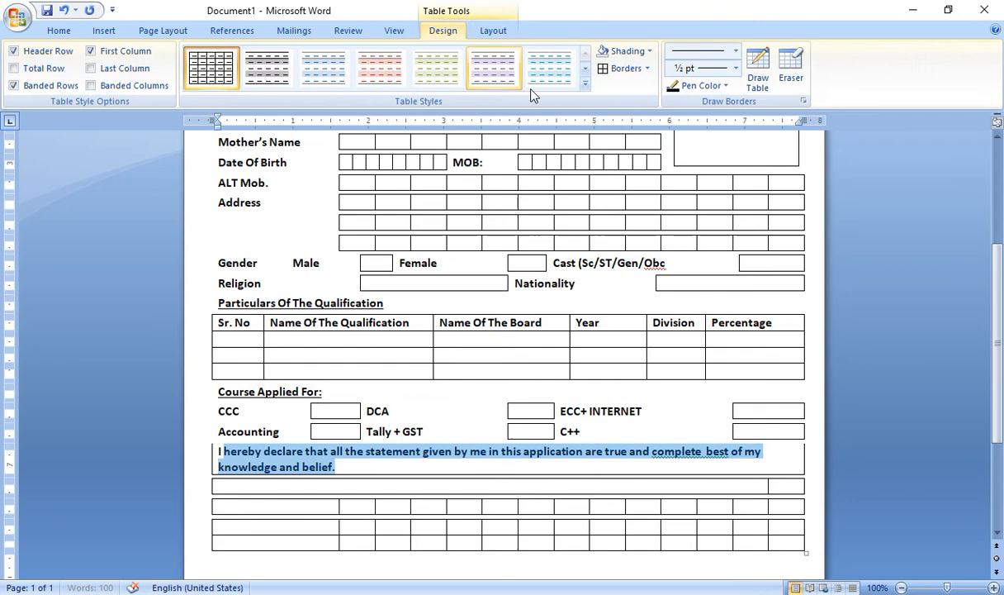
pyautogui.click(647, 69)
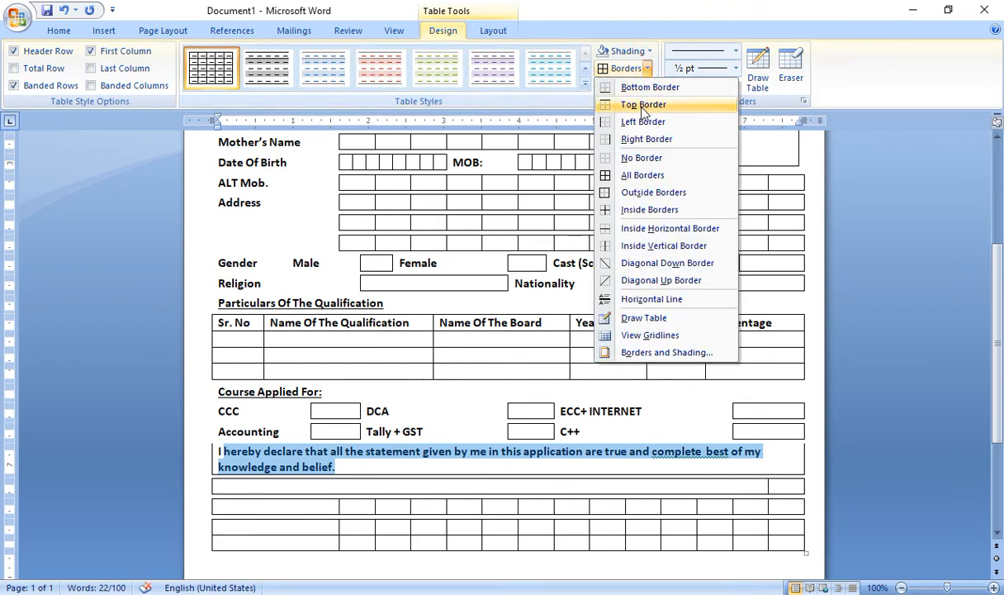
pyautogui.click(642, 157)
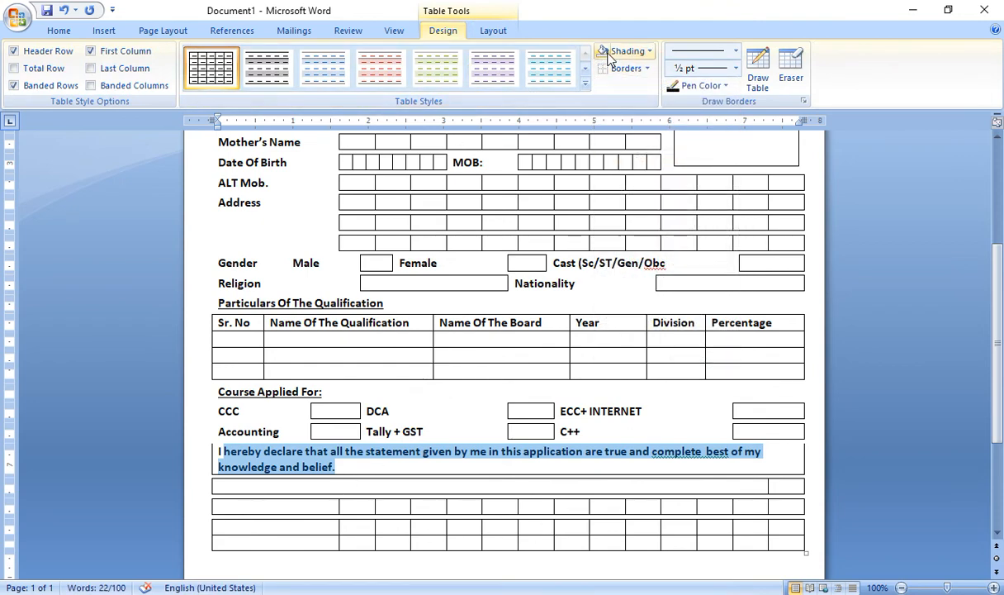
pyautogui.click(578, 485)
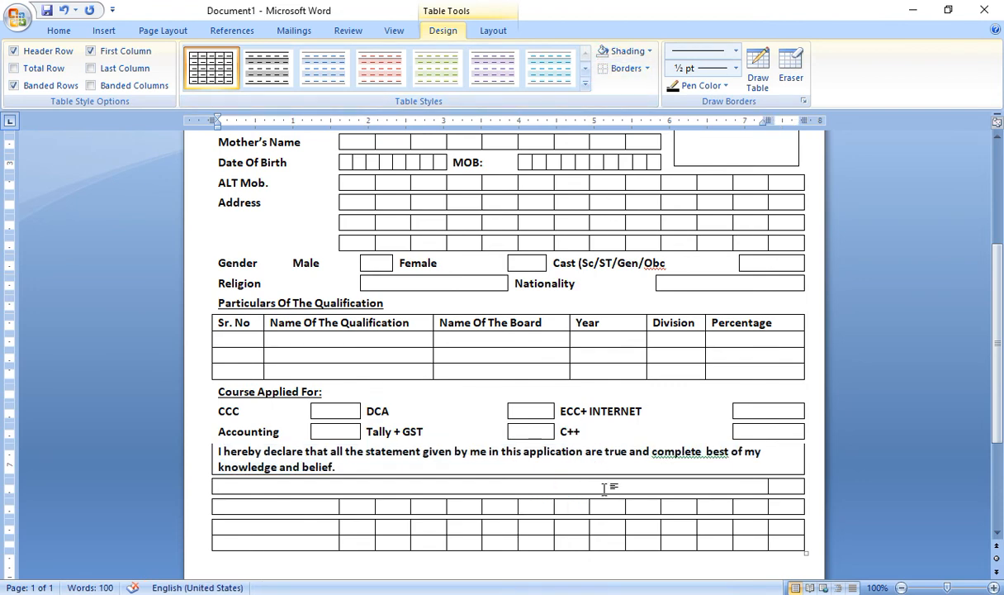
# Merge the empty third row into a single cell
pyautogui.scroll(-2, 712, 480)
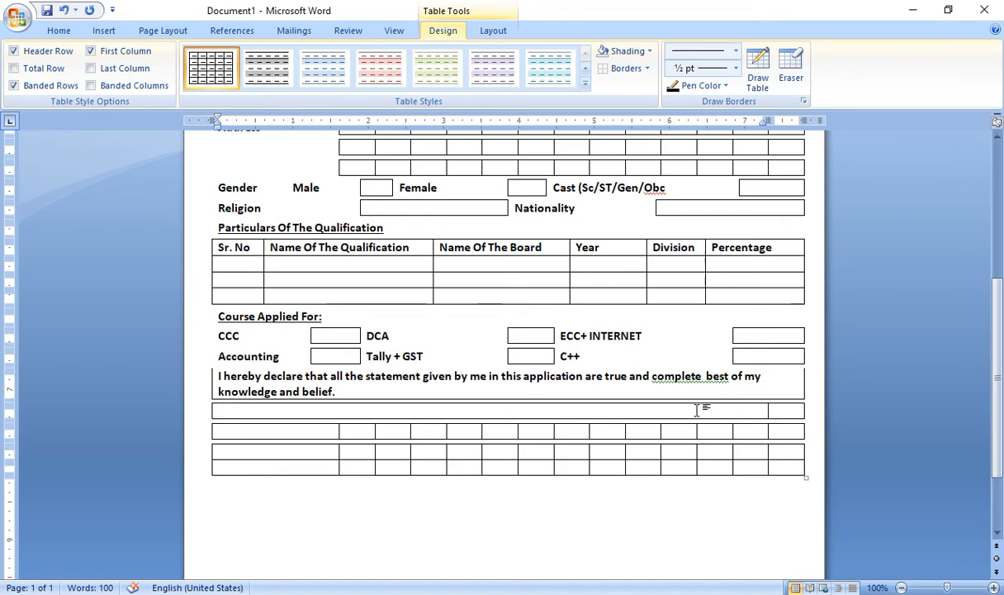
pyautogui.moveTo(763, 433); pyautogui.dragTo(269, 415)
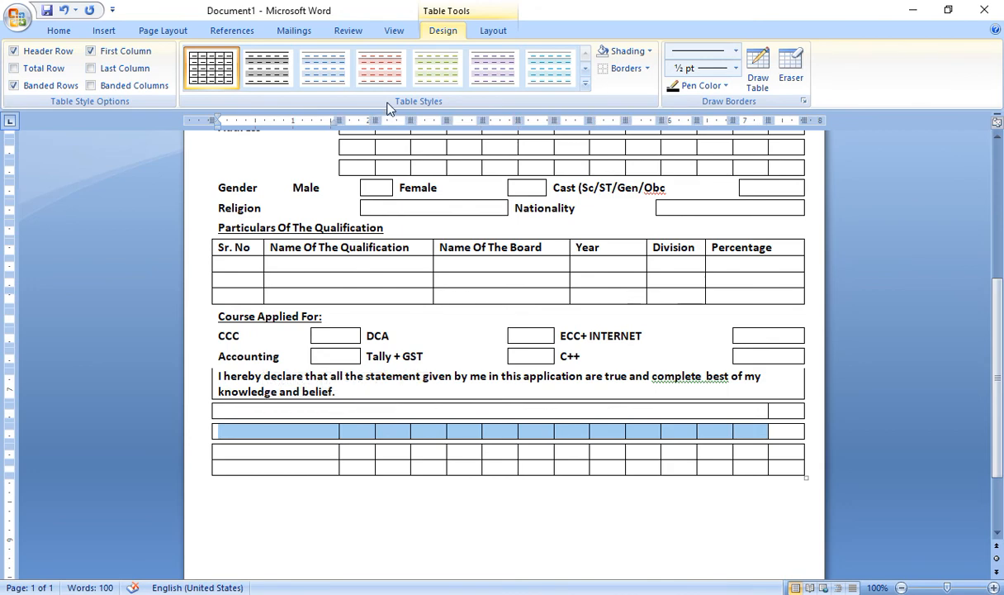
pyautogui.click(493, 31)
pyautogui.click(361, 74)
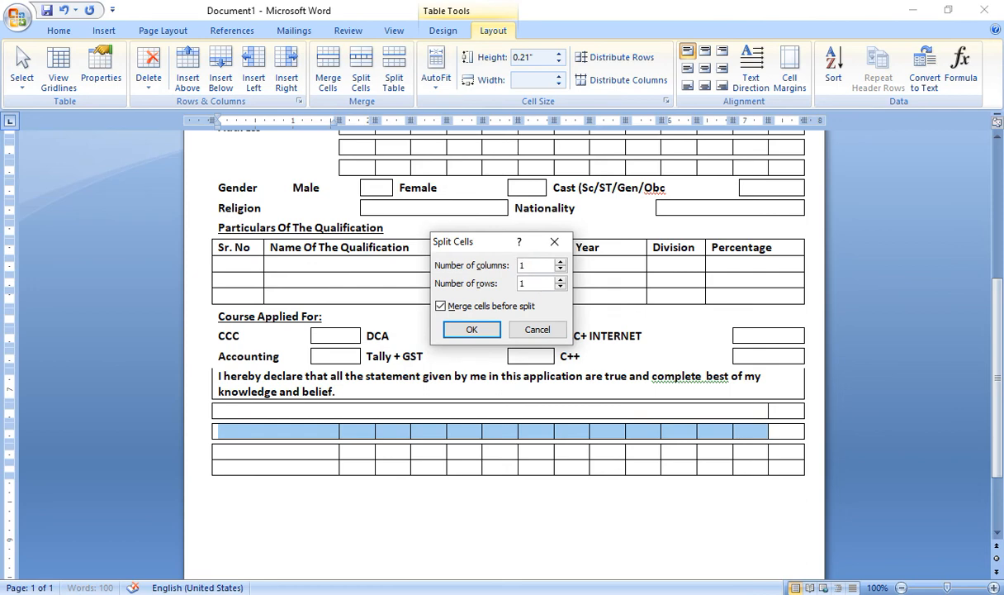
pyautogui.press('Return')
# Drag the column divider of both rows below the declaration left to widen the right cells
pyautogui.click(713, 405)
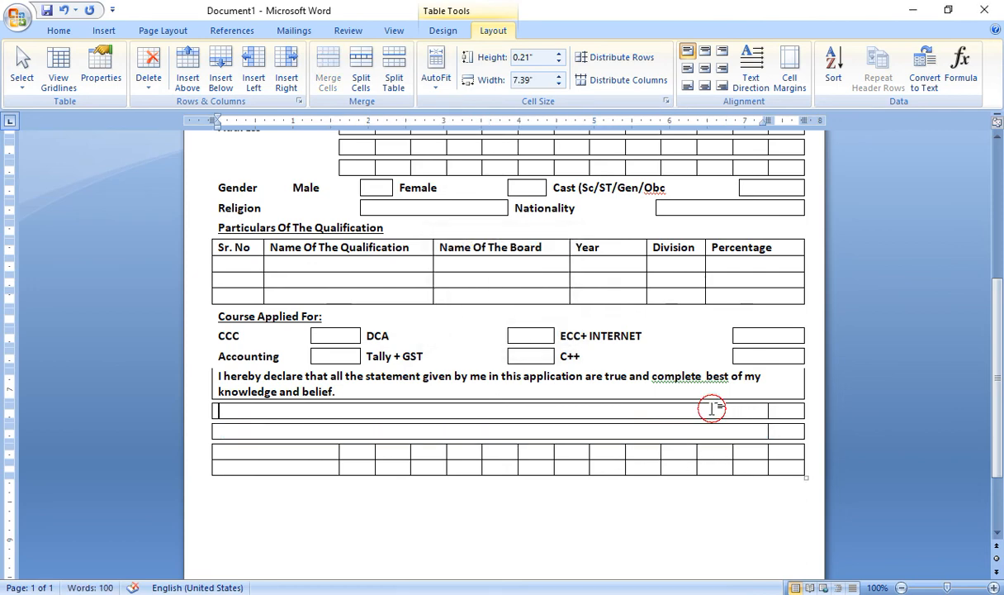
pyautogui.moveTo(708, 411); pyautogui.dragTo(772, 435)
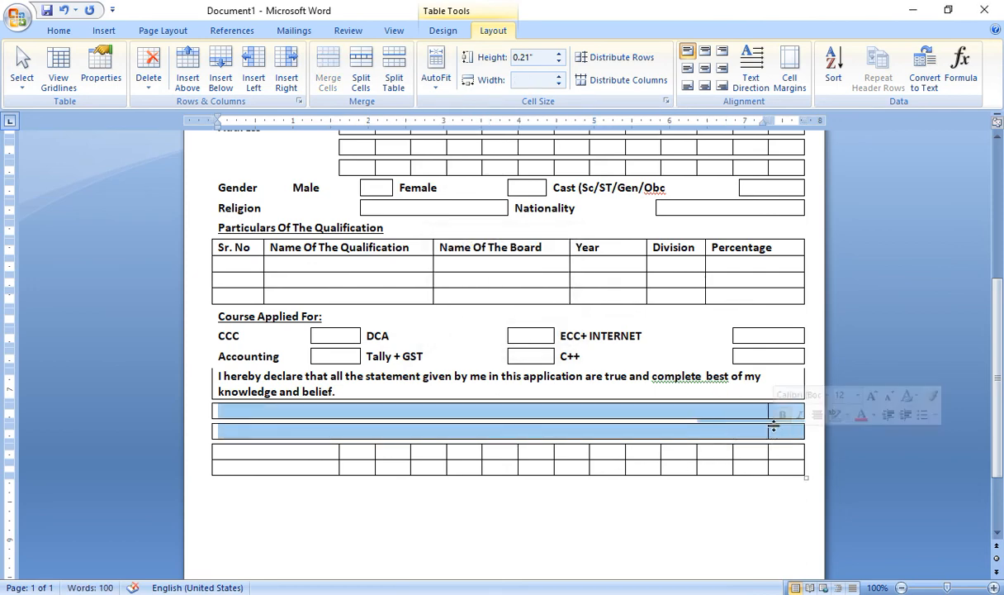
pyautogui.moveTo(713, 406); pyautogui.dragTo(621, 406)
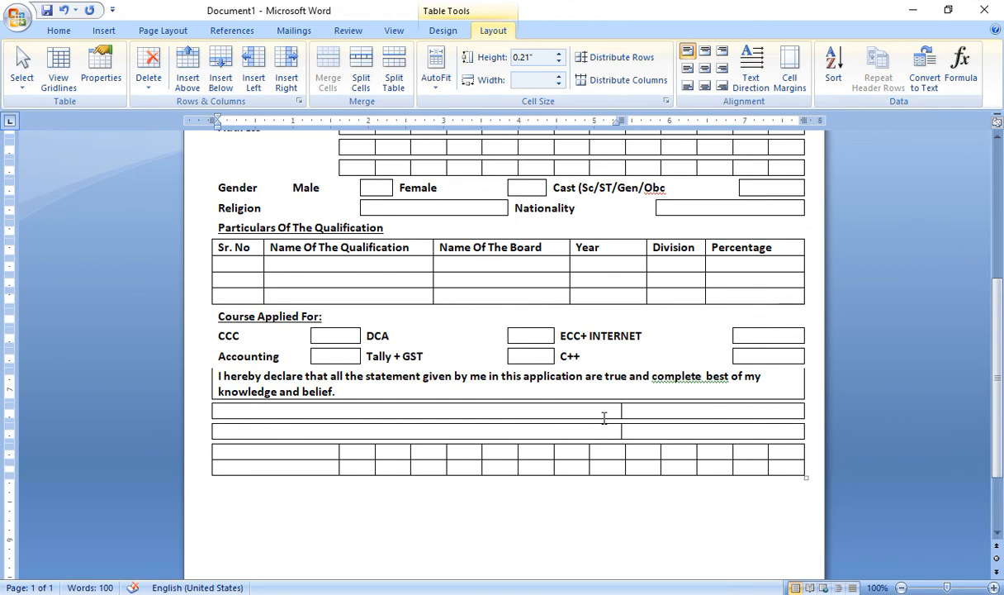
# Delete the thin spacer row
pyautogui.press('Up')
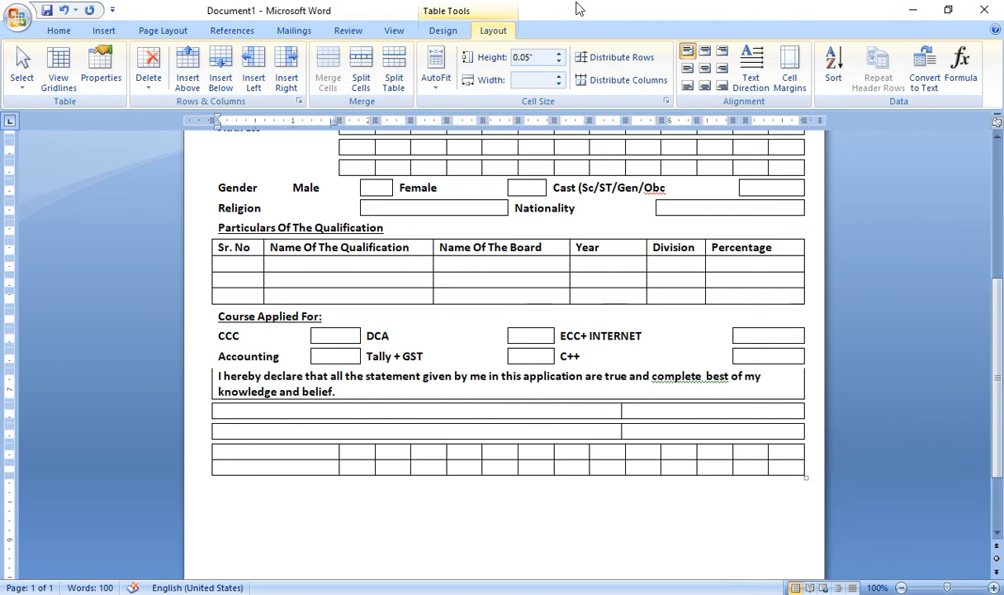
pyautogui.click(150, 72)
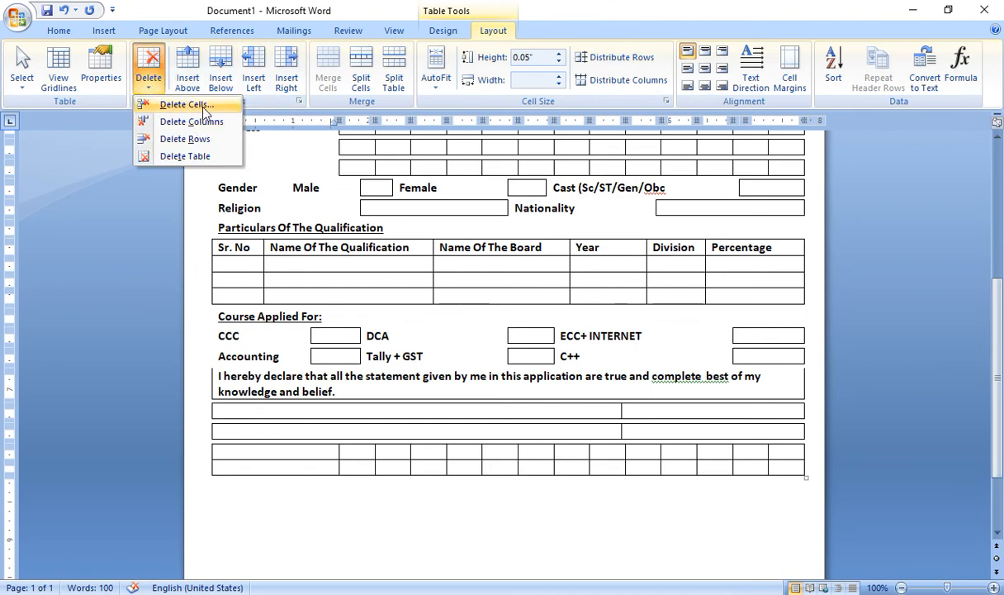
pyautogui.click(186, 138)
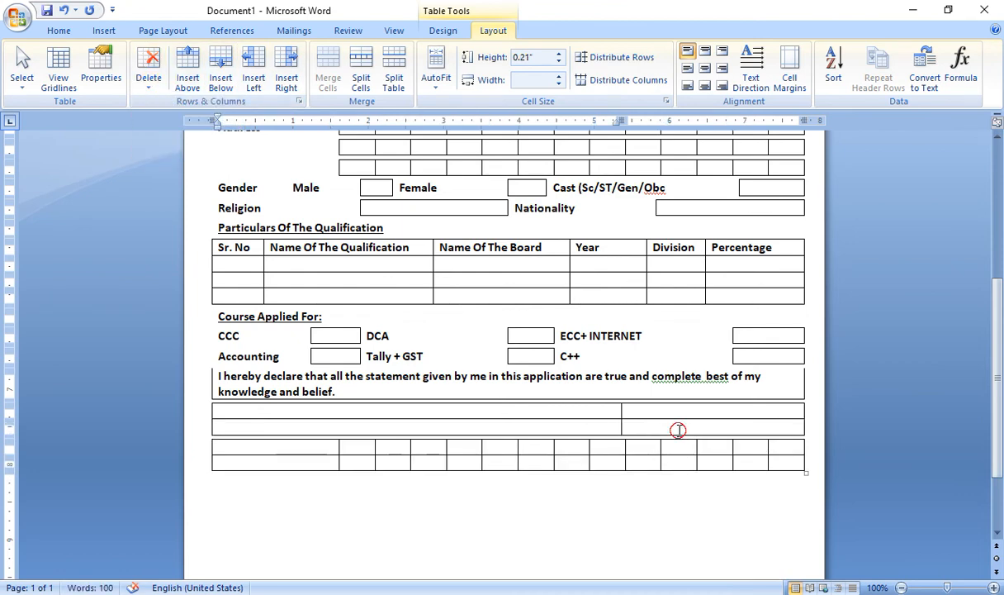
# Type 'Signature Of The Co…' in the lower right cell and 'Name & Sugnbature of Academic Head' top-left
pyautogui.click(679, 429)
pyautogui.write('Signatu')
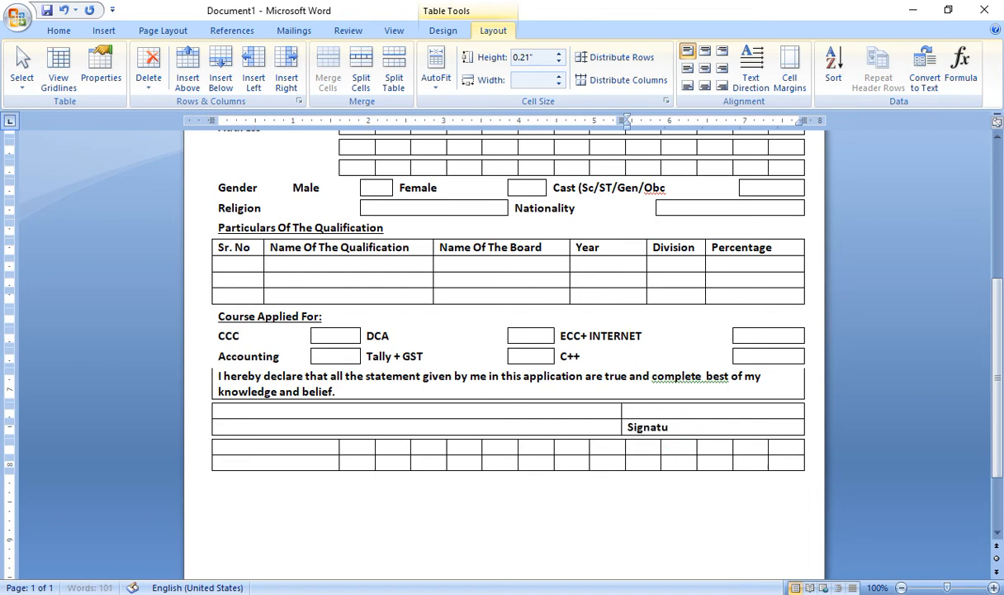
pyautogui.write('re Of The Condidate')
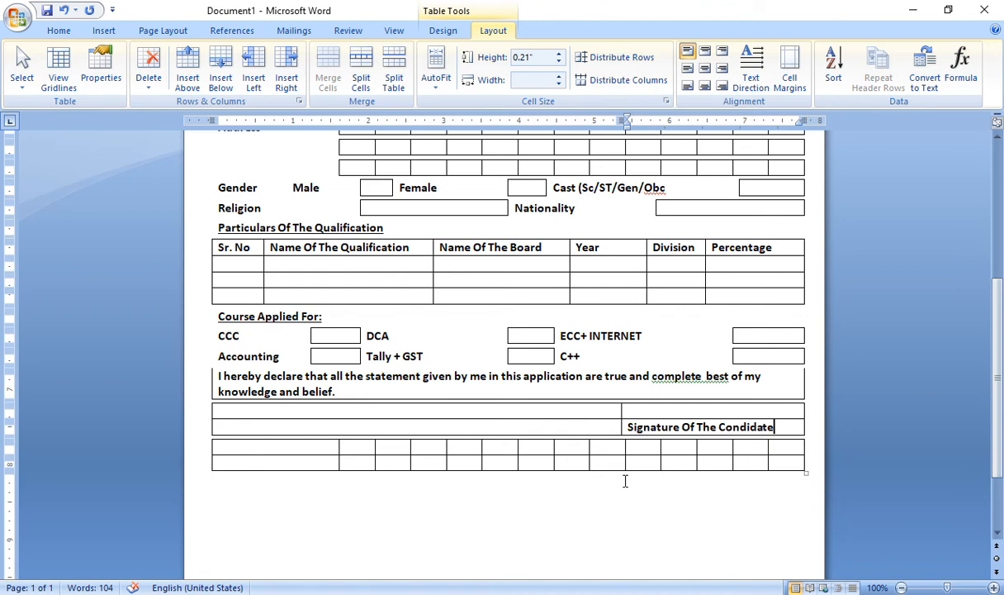
pyautogui.click(266, 411)
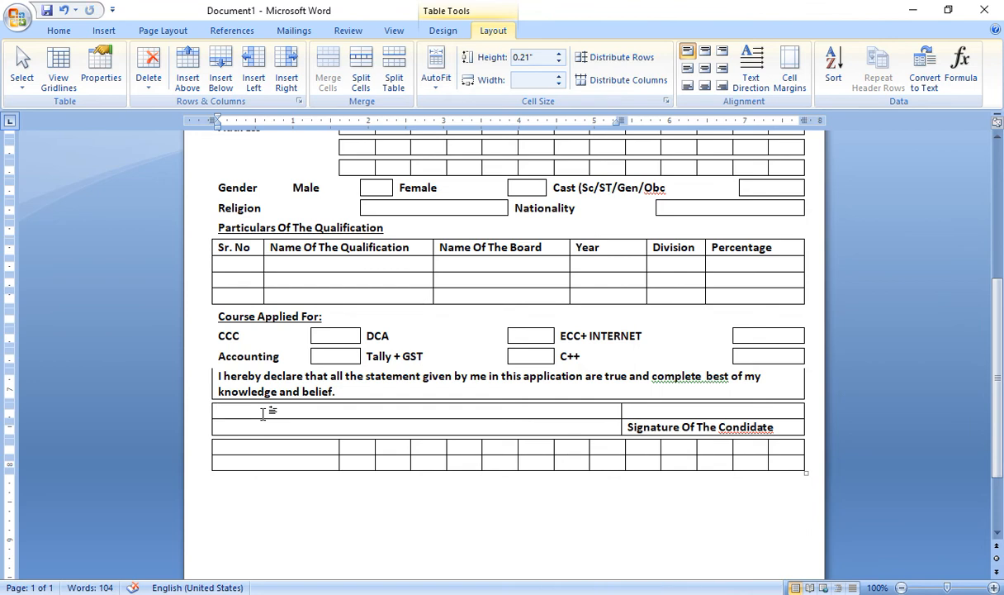
pyautogui.write('Name')
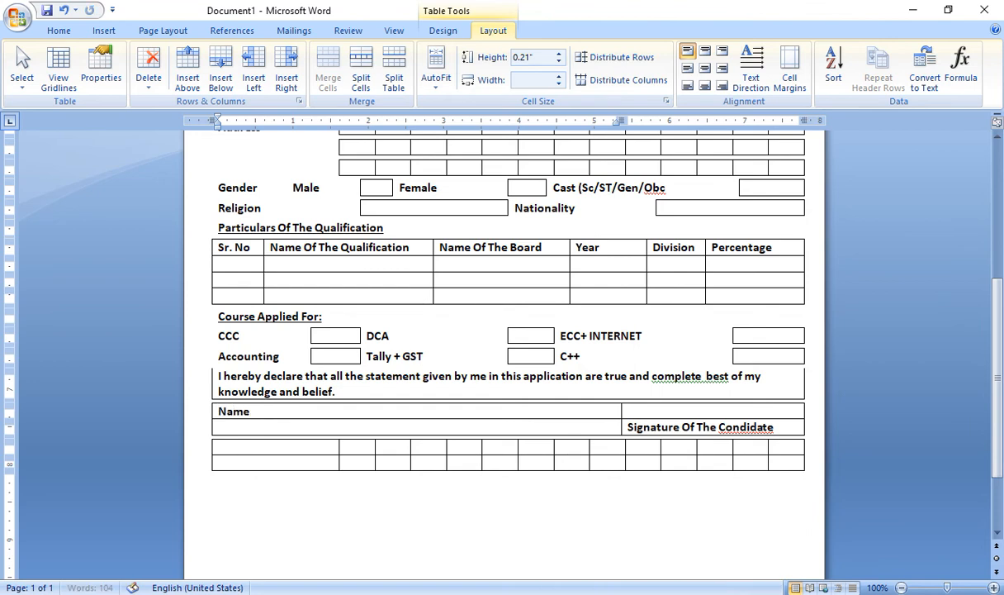
pyautogui.write(' & Sugnbature o')
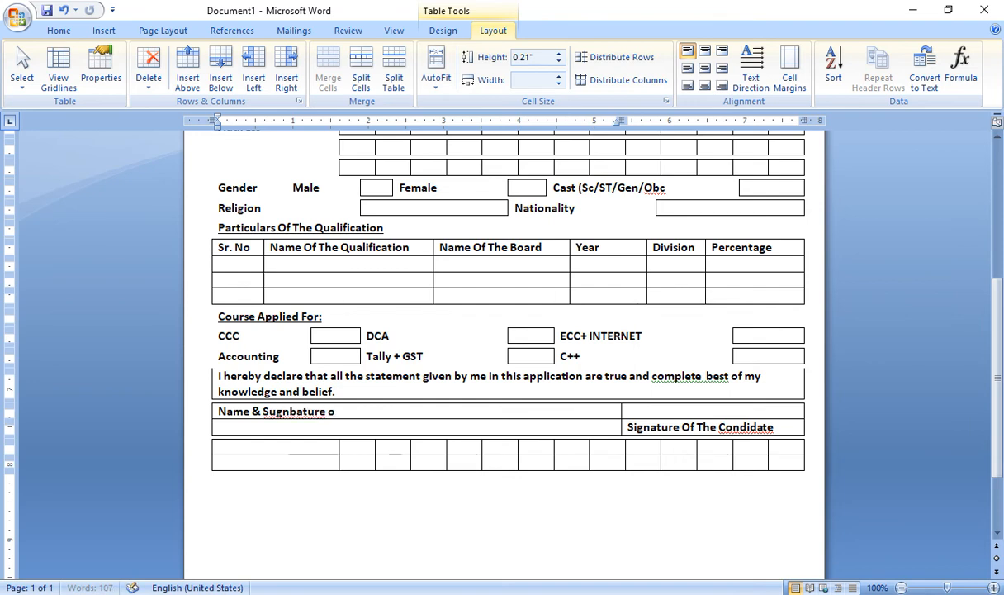
pyautogui.write('f Academic Head')
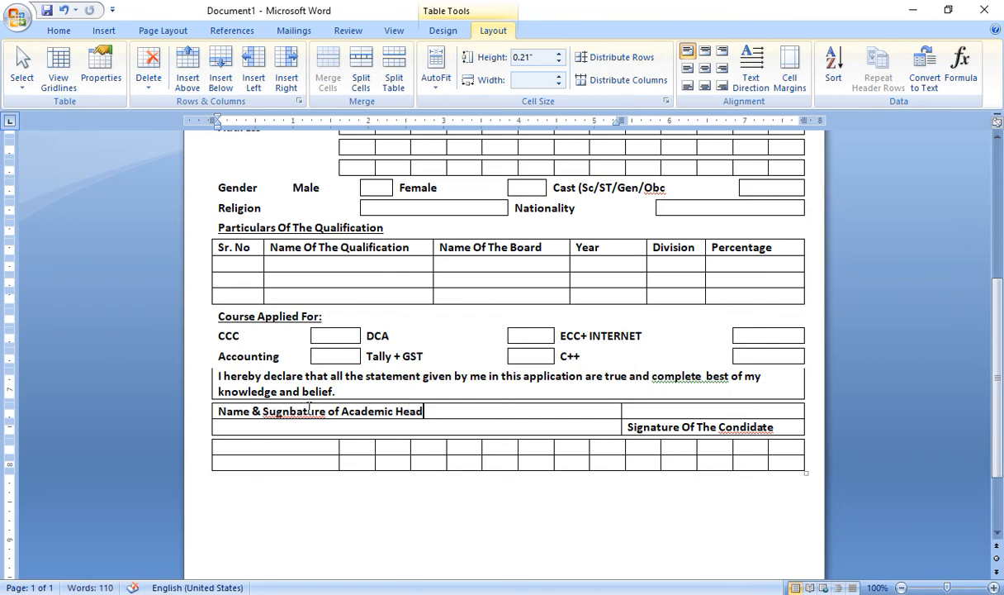
# Correct the misspelled 'Sugnbature' to 'Signature'
pyautogui.click(285, 417)
pyautogui.click(275, 413)
pyautogui.press('BackSpace')
pyautogui.write('i')
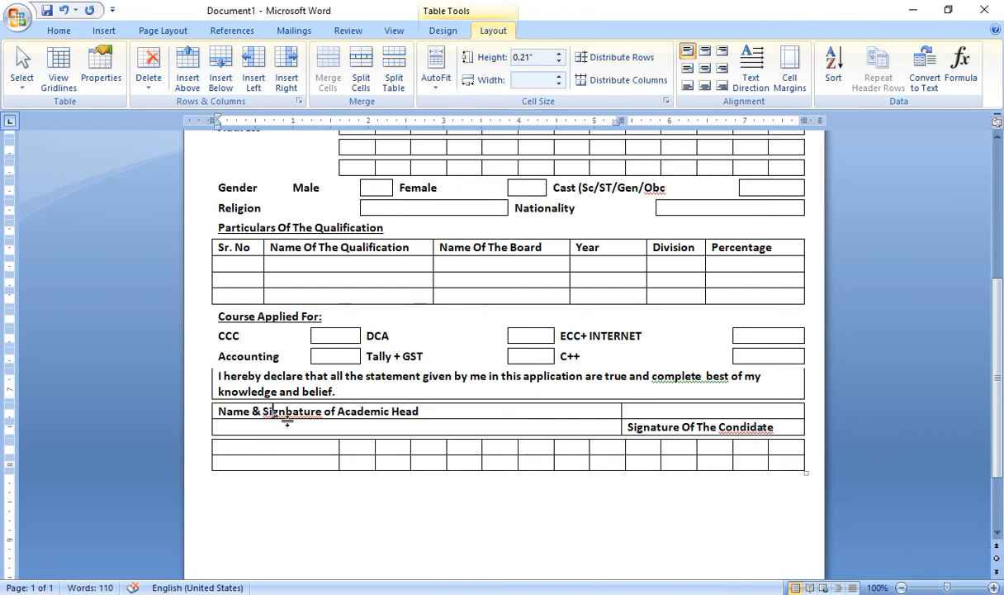
pyautogui.click(287, 413)
pyautogui.press('Delete')
pyautogui.write('ab')
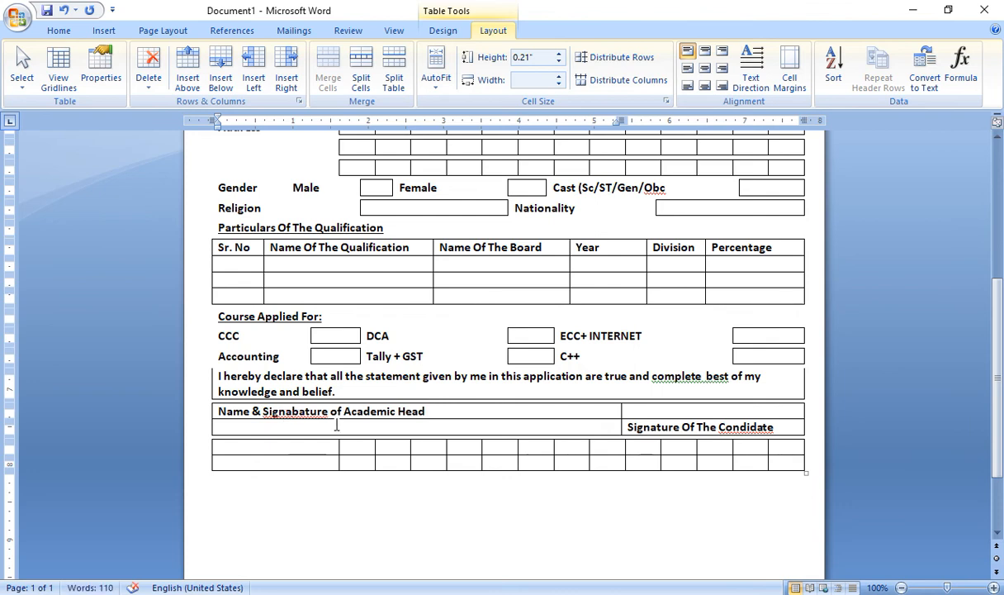
pyautogui.press('BackSpace')
pyautogui.press('BackSpace')
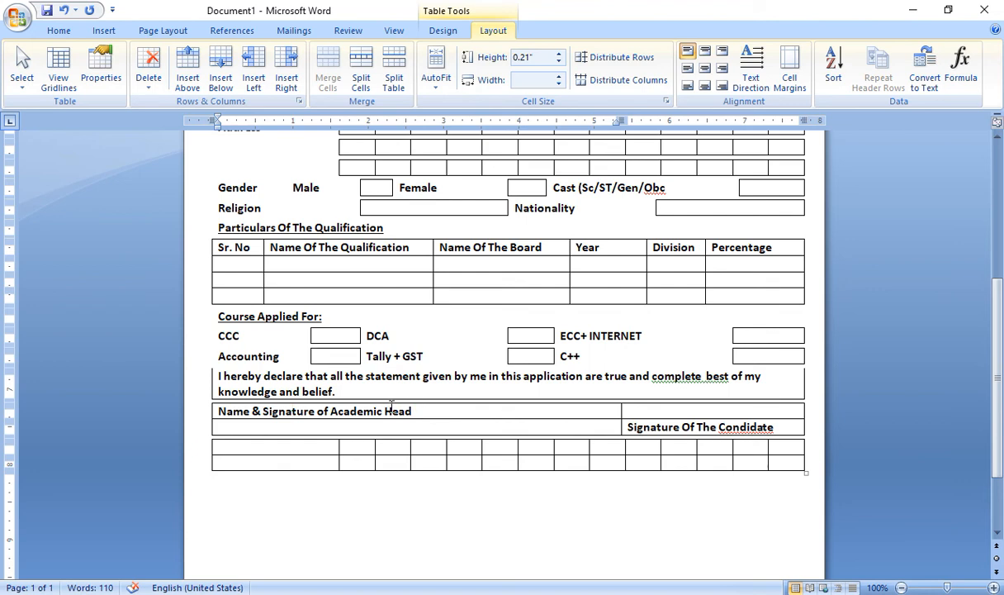
# Insert 'Administration/' before Academic and type '............DD/MM/YYYY' in the cell below
pyautogui.click(332, 415)
pyautogui.write('Administ')
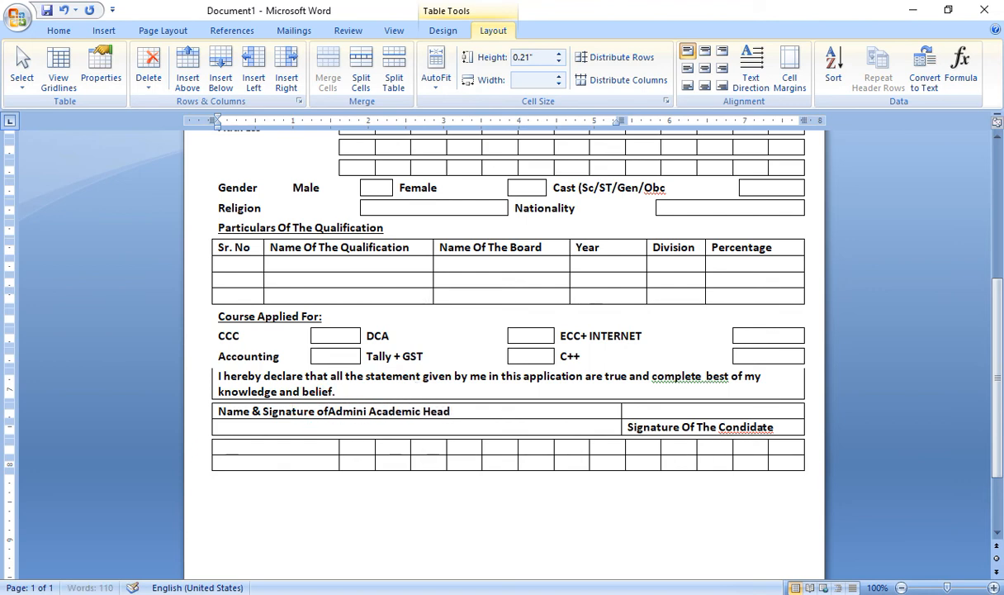
pyautogui.write('ration')
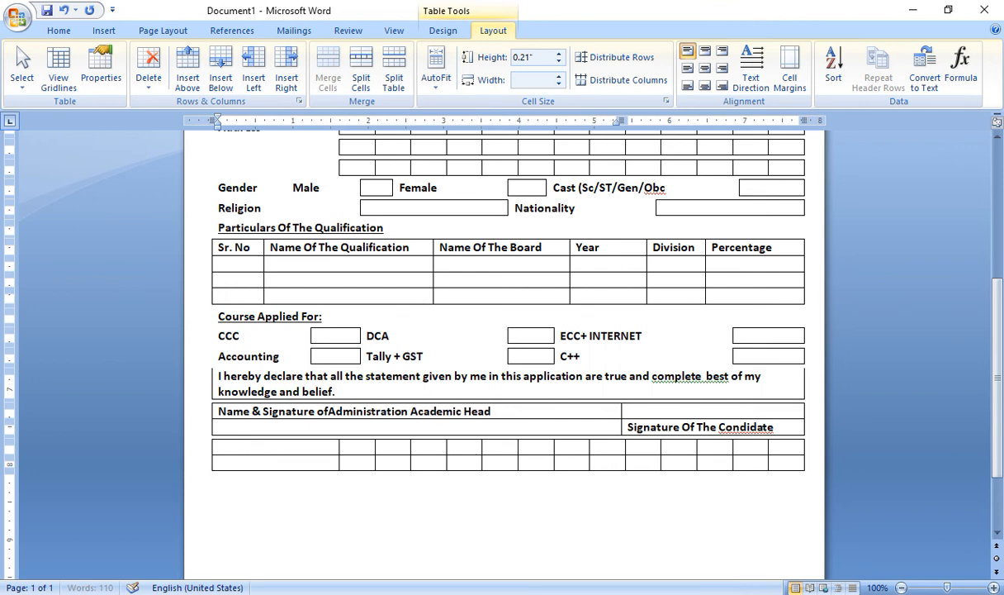
pyautogui.write('/')
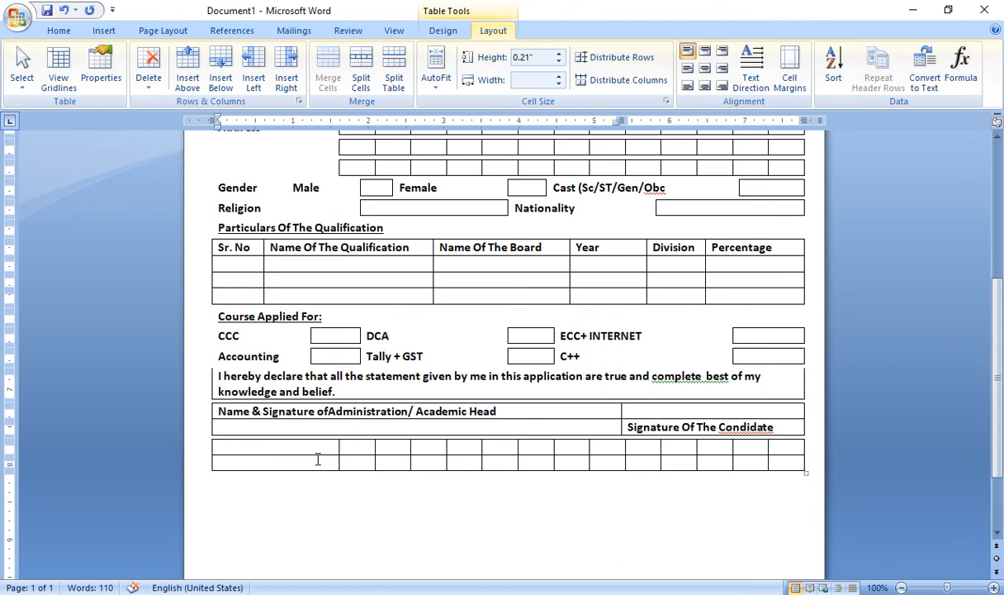
pyautogui.click(308, 430)
pyautogui.write('.....')
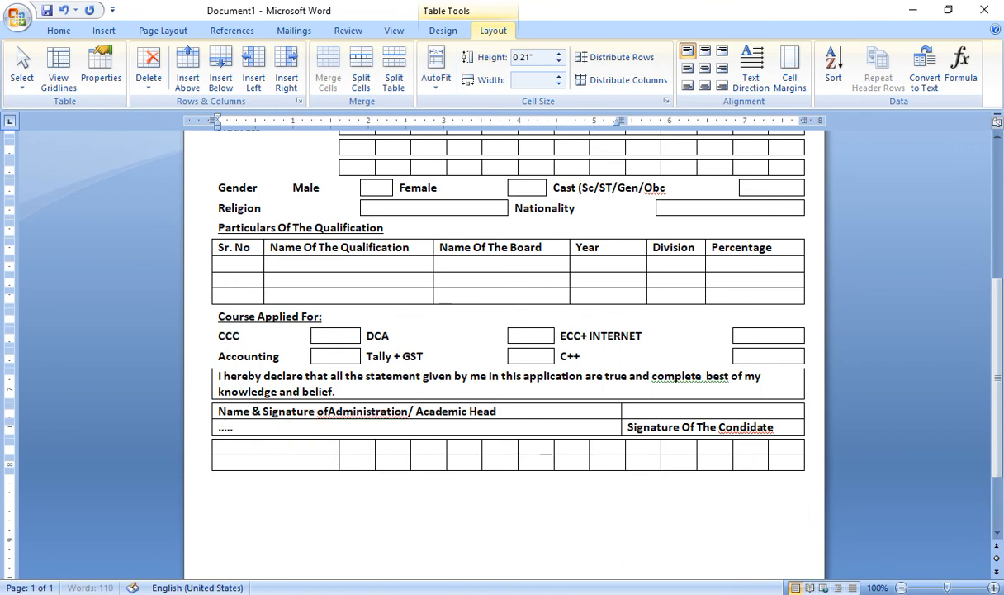
pyautogui.write('...........DD/')
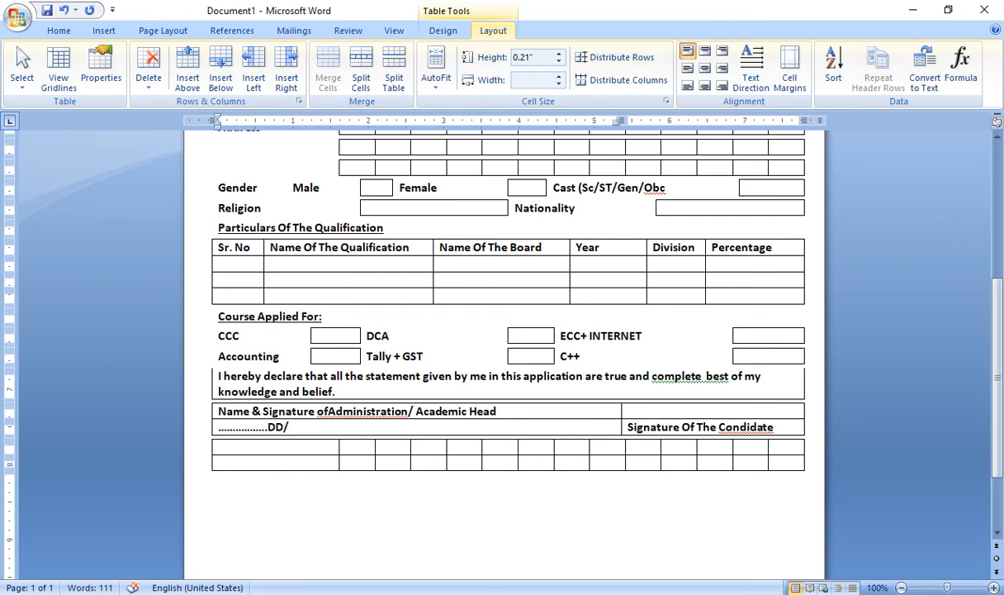
pyautogui.write('MM/YYYY')
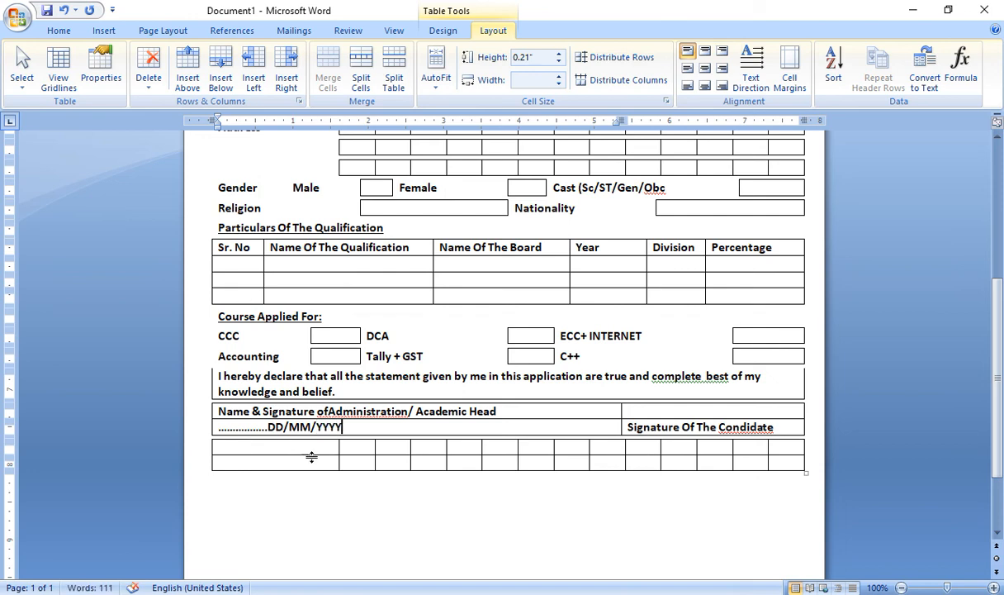
# Delete the empty bottom table
pyautogui.moveTo(311, 442); pyautogui.dragTo(325, 460)
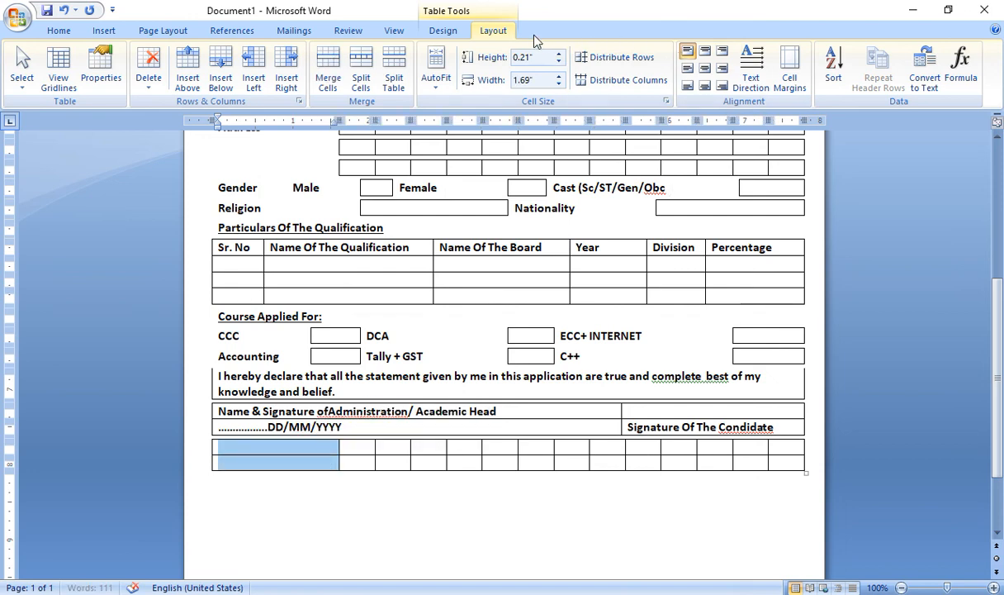
pyautogui.click(149, 72)
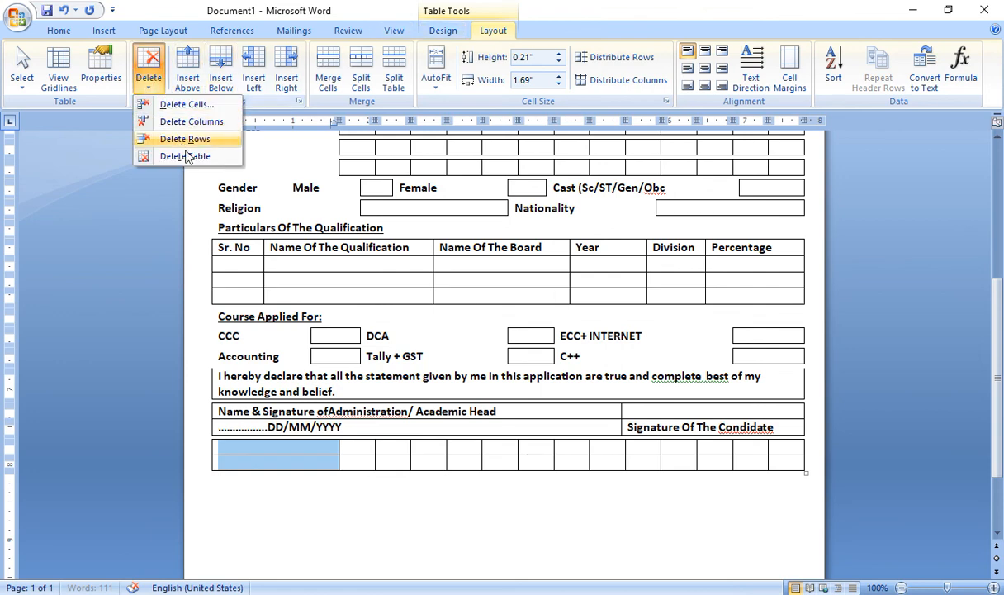
pyautogui.click(183, 138)
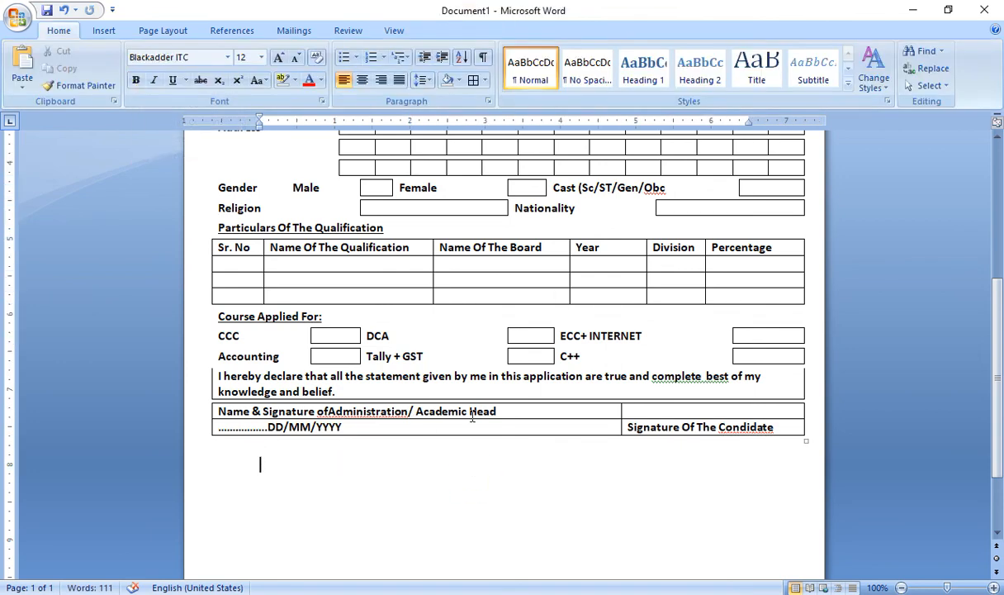
# Remove the borders from the left signature and date cells
pyautogui.moveTo(520, 426); pyautogui.dragTo(496, 409)
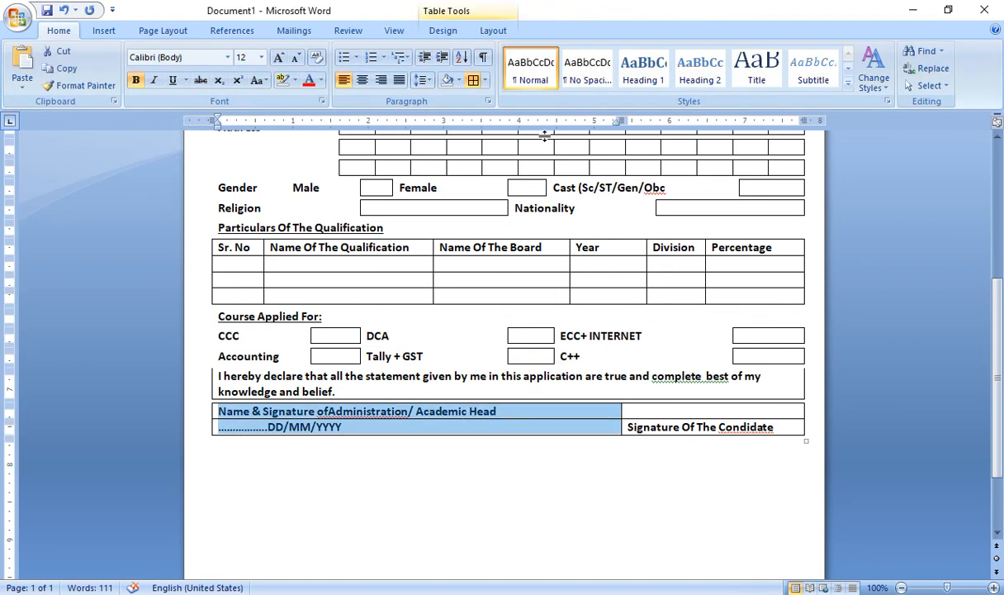
pyautogui.click(484, 80)
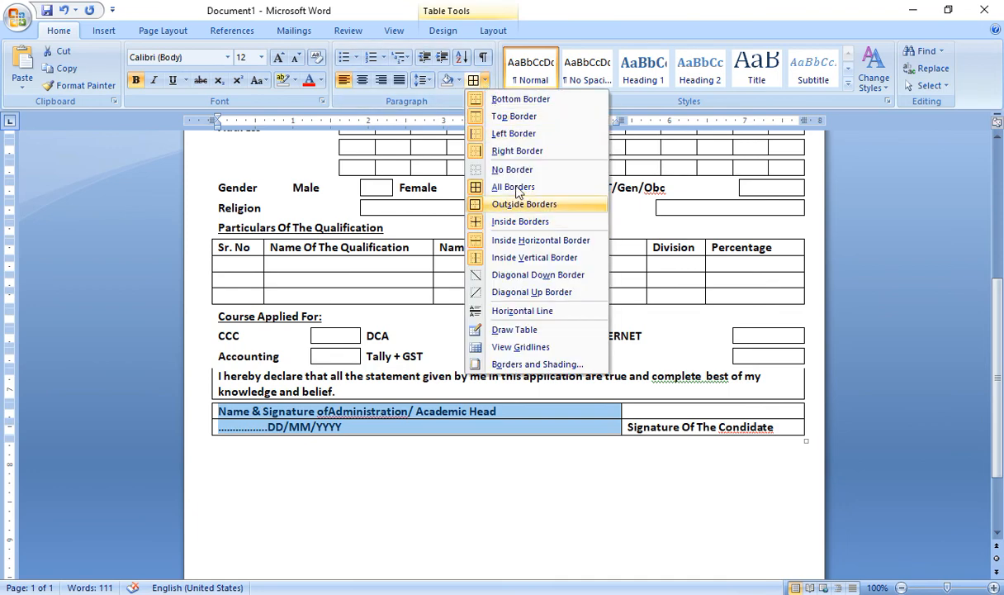
pyautogui.click(512, 169)
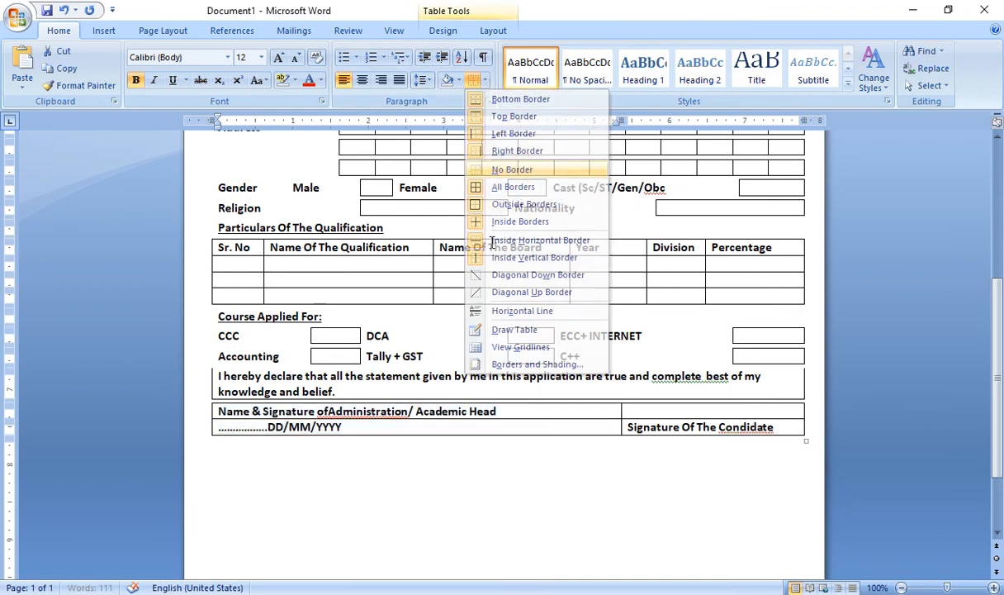
pyautogui.click(680, 388)
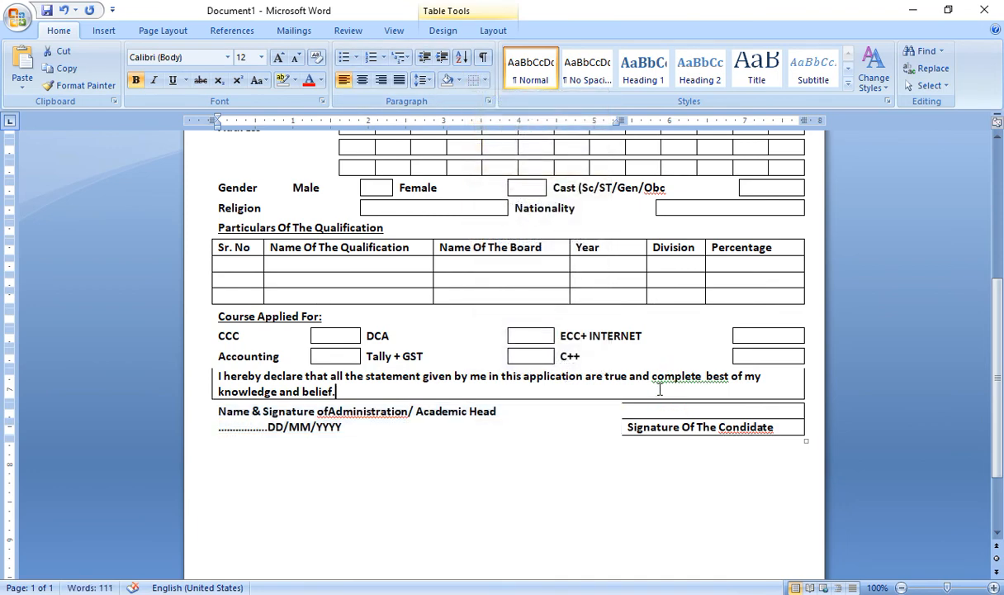
# Apply All Borders to the candidate signature cells on the right
pyautogui.click(477, 410)
pyautogui.moveTo(477, 410); pyautogui.dragTo(470, 386)
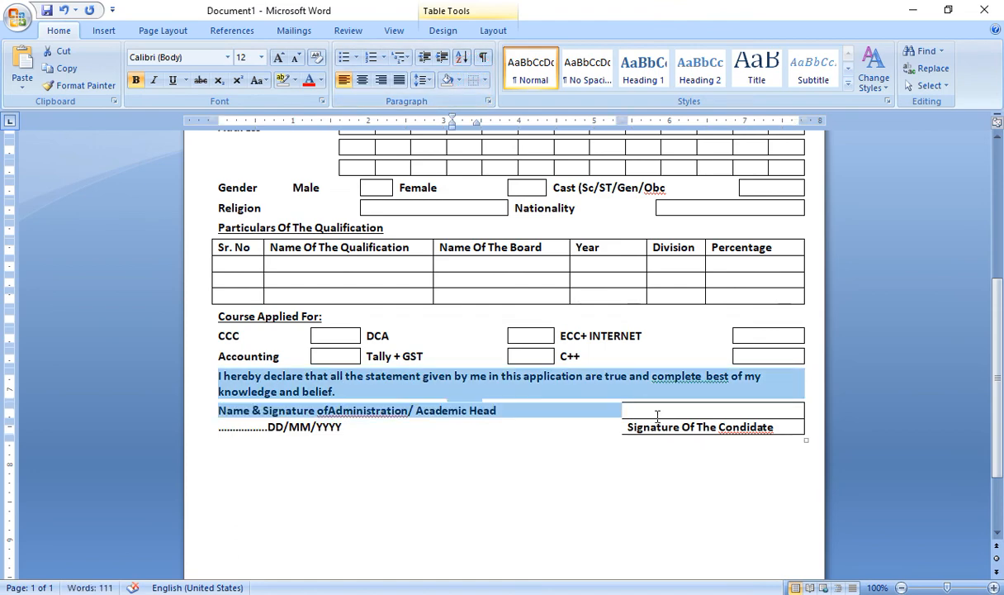
pyautogui.moveTo(626, 405); pyautogui.dragTo(661, 427)
pyautogui.click(485, 80)
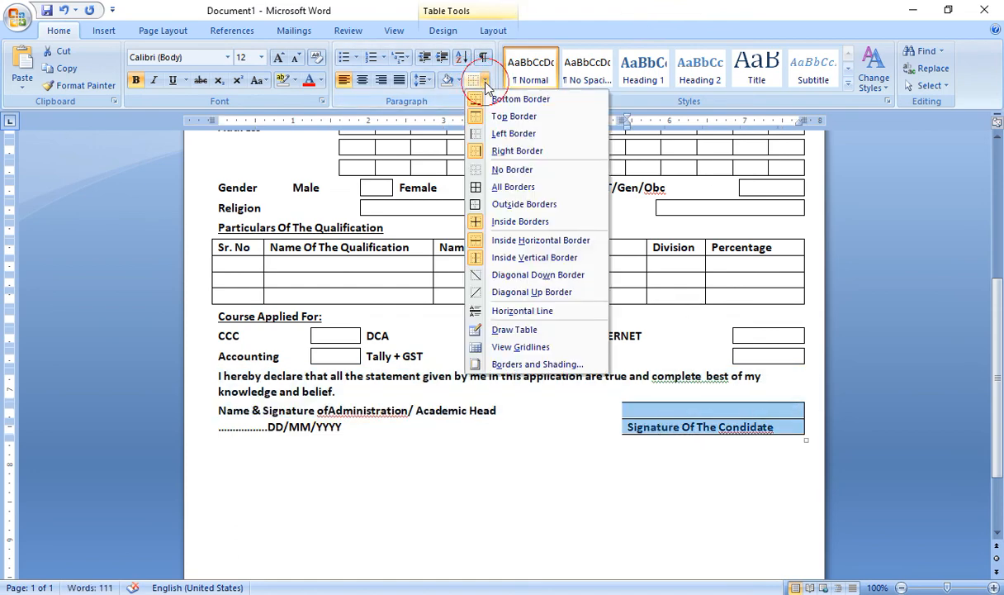
pyautogui.click(487, 186)
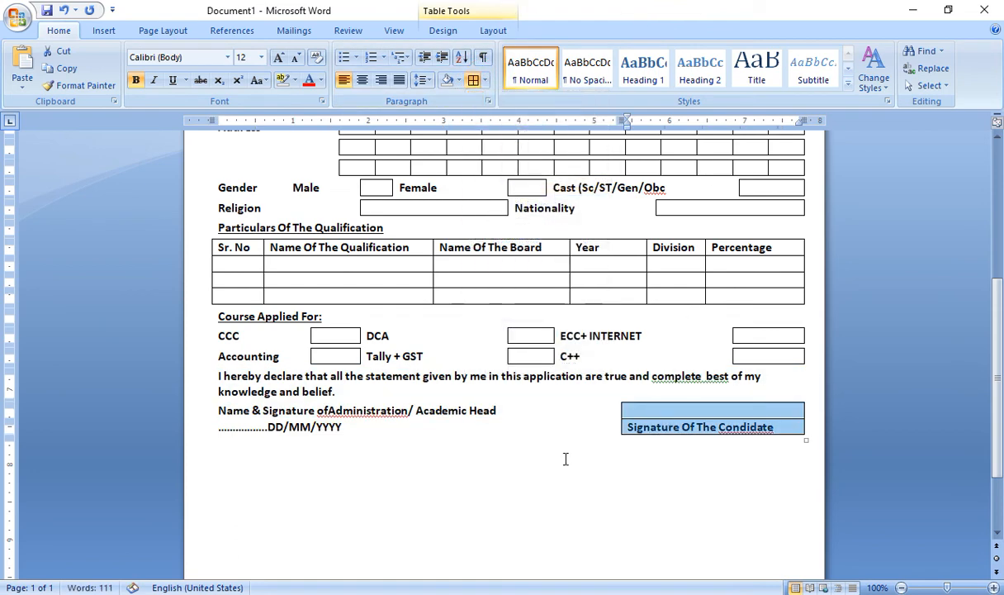
pyautogui.click(488, 459)
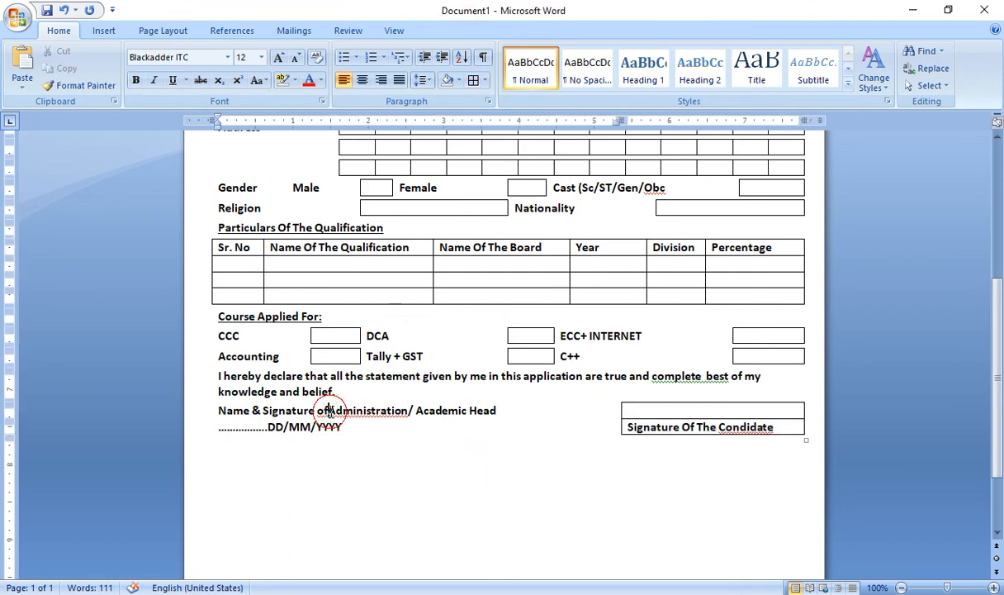
# Correct 'Condidate' to 'Candidate' using the spelling suggestion
pyautogui.click(328, 412)
pyautogui.click(410, 448)
pyautogui.scroll(-3, 448, 438)
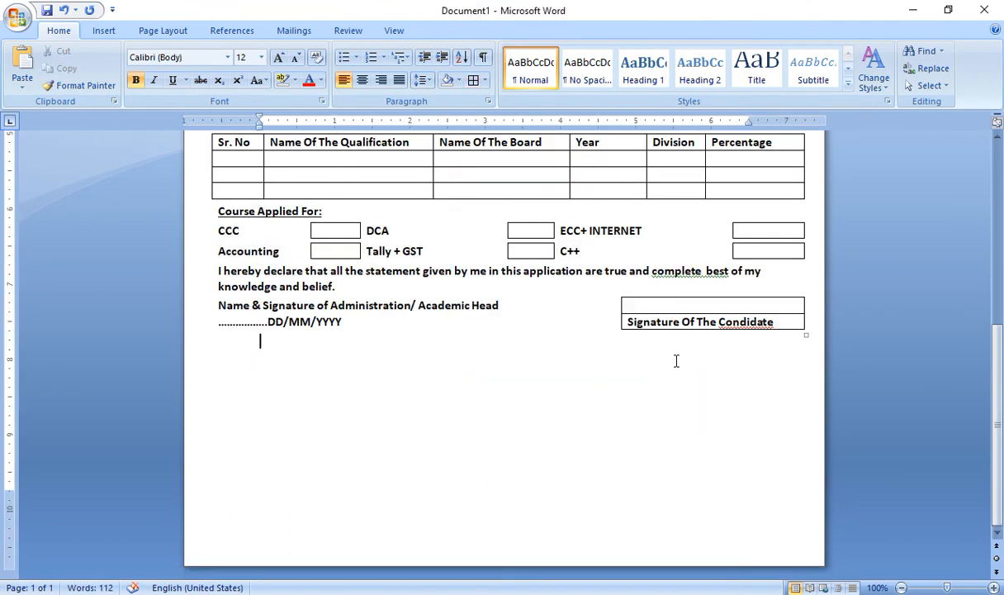
pyautogui.click(750, 322)
pyautogui.rightClick(772, 327)
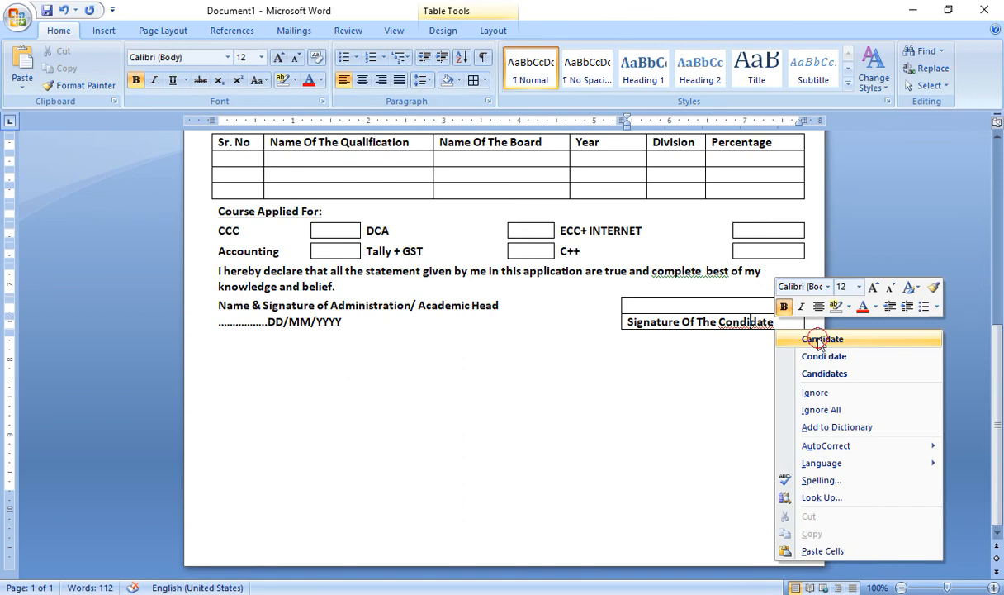
pyautogui.click(816, 340)
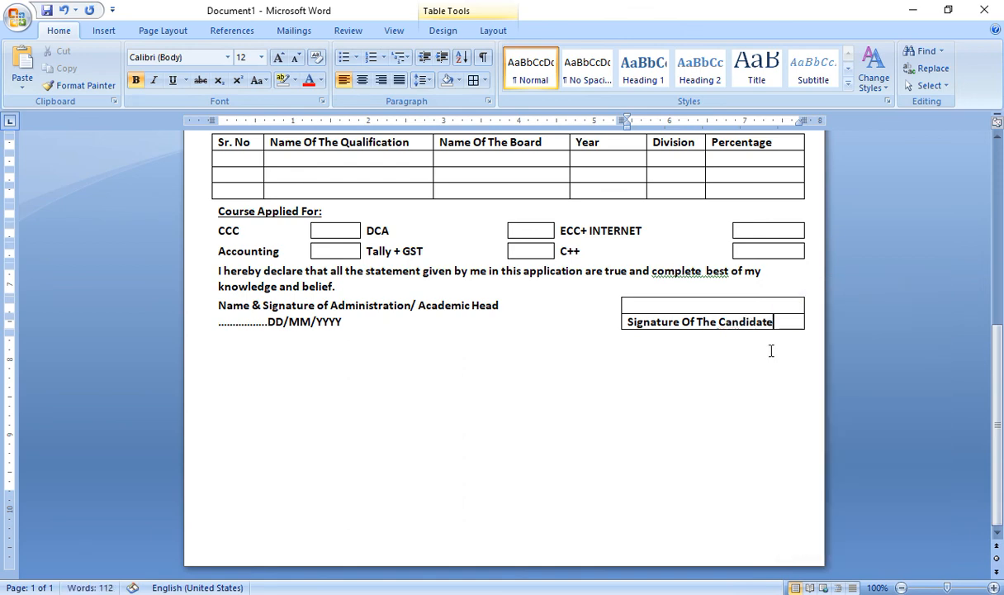
# Centre the candidate signature caption in its cell
pyautogui.click(646, 324)
pyautogui.hotkey('ctrl', 'e')
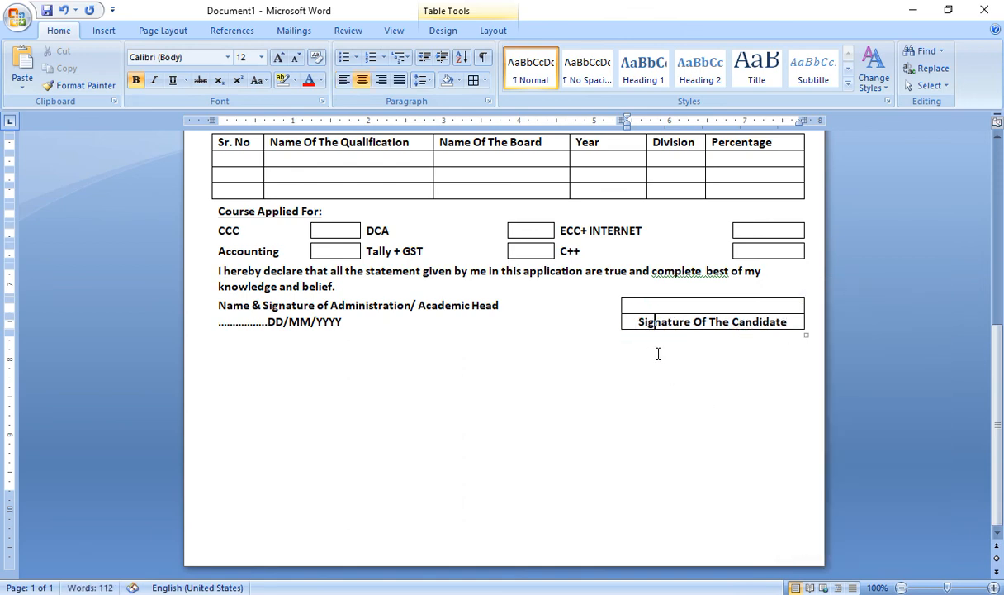
pyautogui.click(659, 353)
pyautogui.scroll(8, 645, 285)
pyautogui.scroll(1, 645, 285)
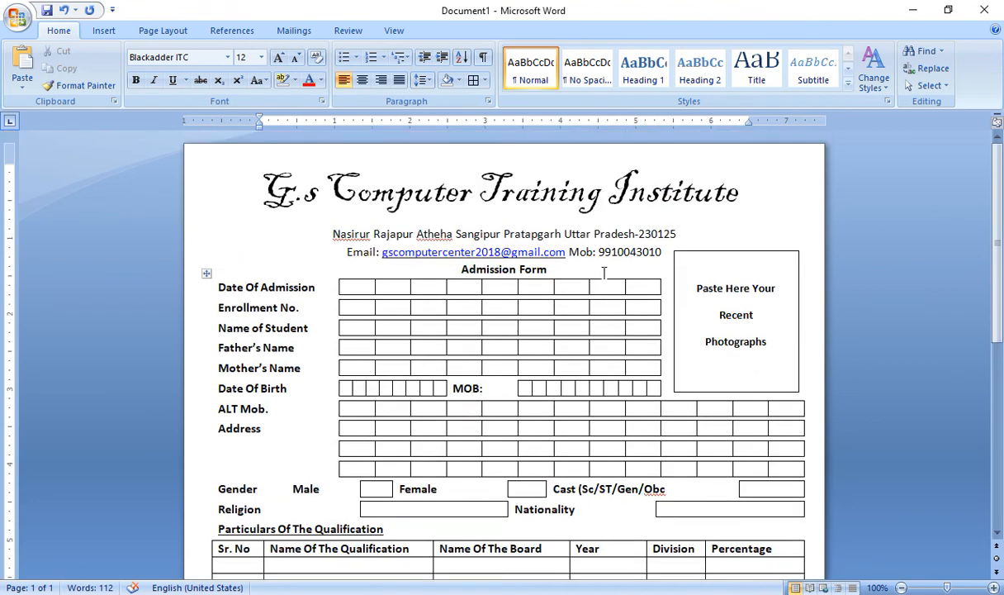
# Add an empty line below 'Admission Form' and enlarge the heading to 21 pt
pyautogui.click(571, 270)
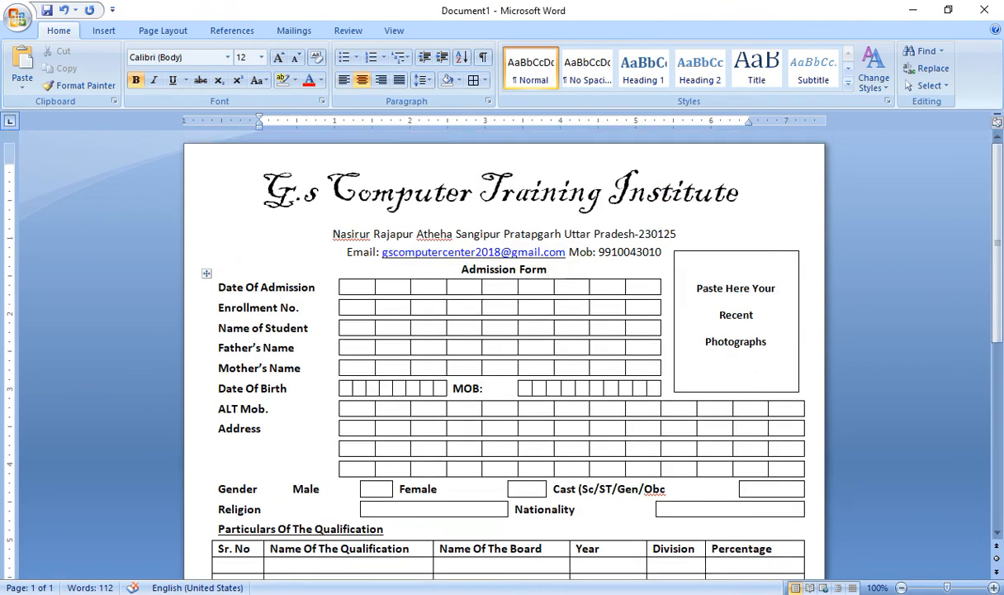
pyautogui.press('Return')
pyautogui.moveTo(548, 270); pyautogui.dragTo(470, 277)
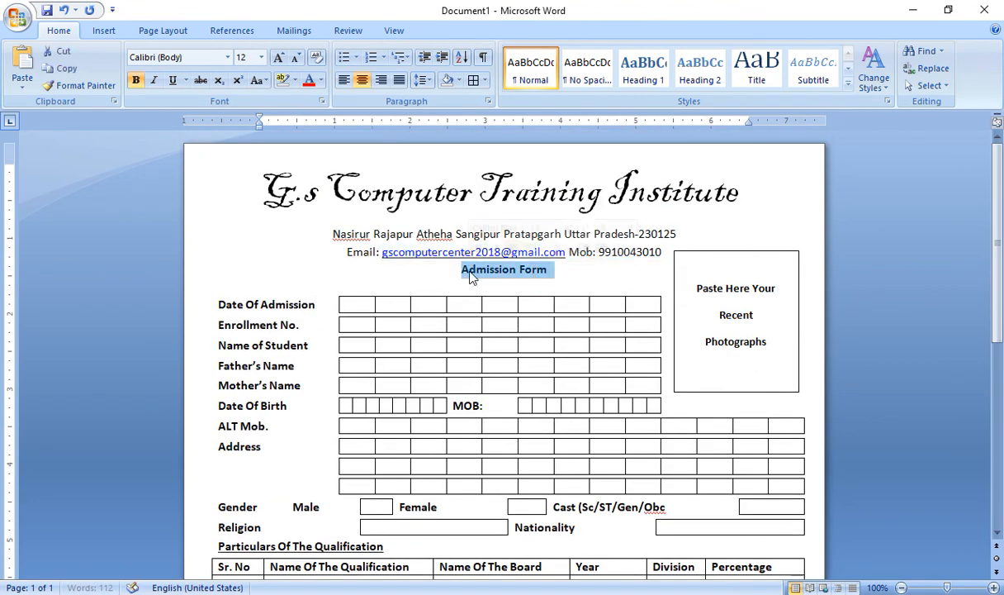
pyautogui.hotkey('ctrl', ']')
pyautogui.hotkey('ctrl', ']')
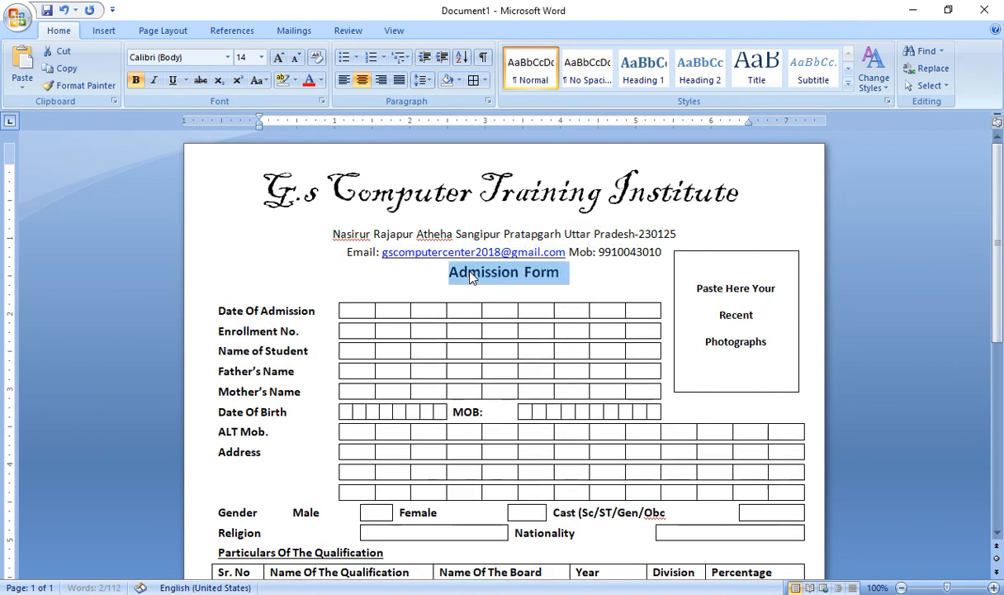
pyautogui.hotkey('ctrl', ']')
pyautogui.hotkey('ctrl', ']')
pyautogui.hotkey('ctrl', ']')
pyautogui.hotkey('ctrl', ']')
pyautogui.hotkey('ctrl', ']')
pyautogui.hotkey('ctrl', ']')
pyautogui.hotkey('ctrl', ']')
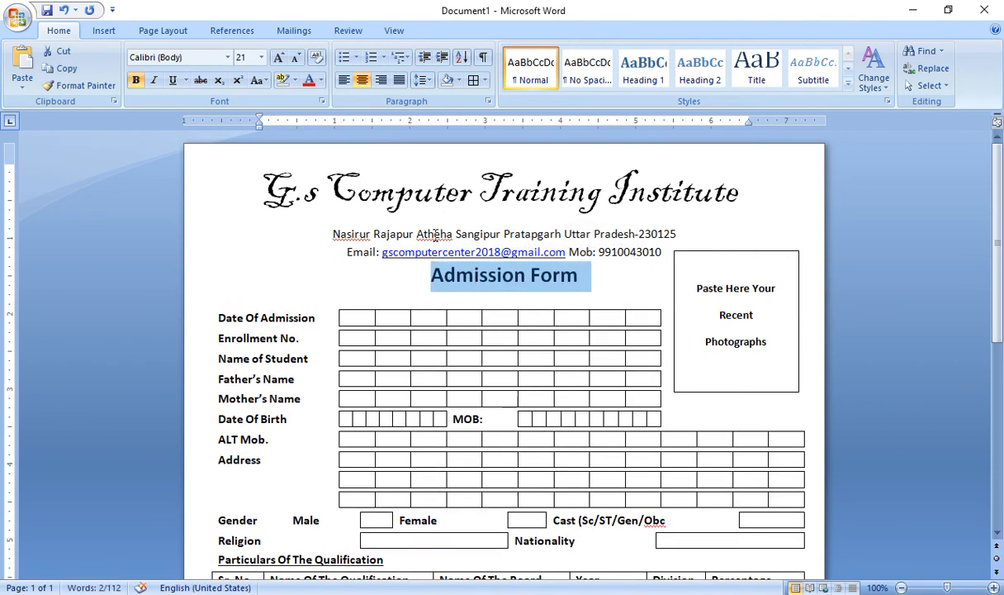
# Add 'Atheha' and 'Nasirur' to the dictionary
pyautogui.rightClick(446, 235)
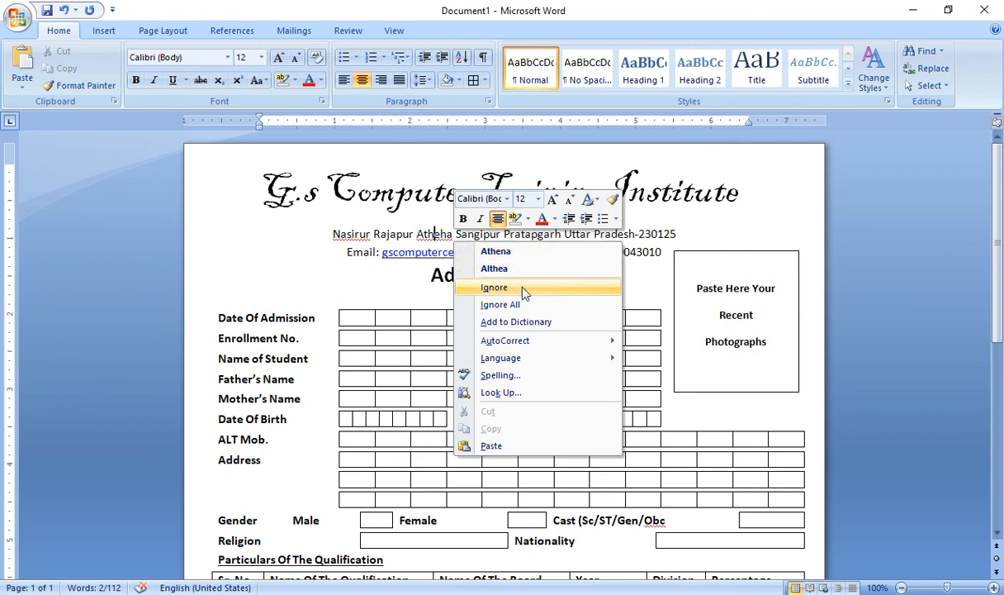
pyautogui.click(496, 321)
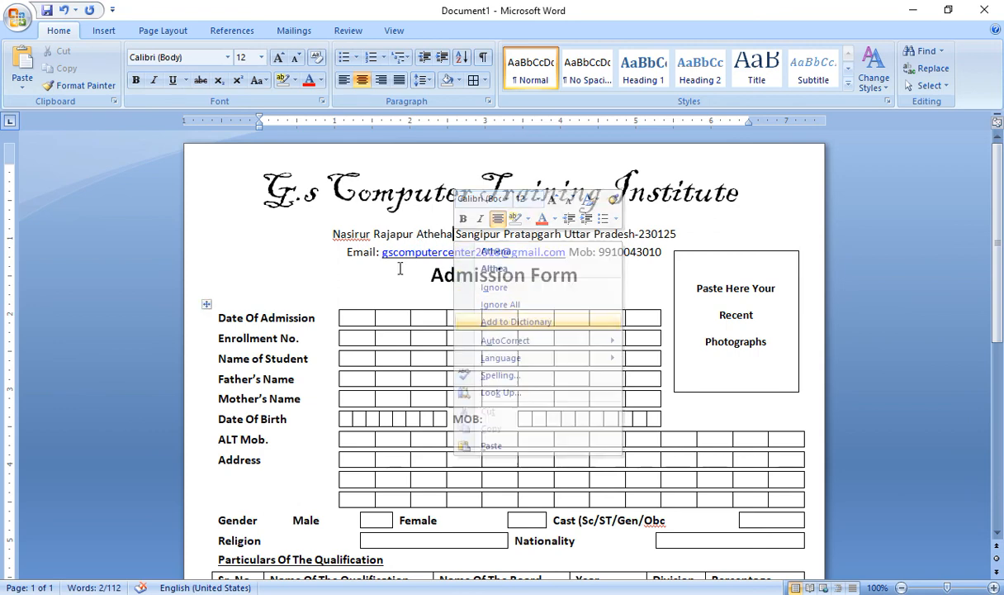
pyautogui.rightClick(356, 235)
pyautogui.click(459, 304)
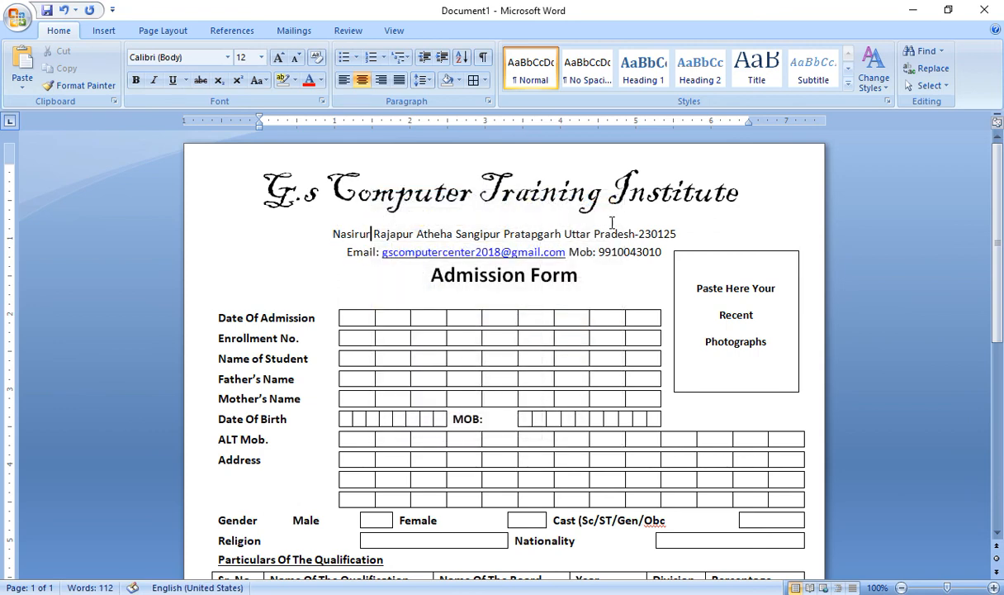
# Move the photo box slightly lower beside the heading
pyautogui.scroll(-5, 676, 216)
pyautogui.scroll(5, 679, 217)
pyautogui.click(755, 252)
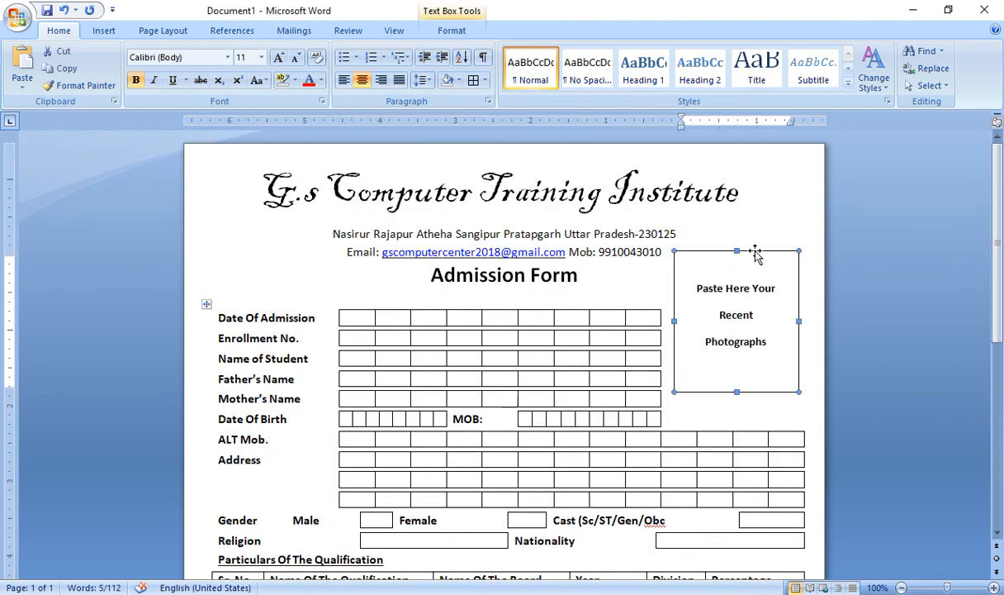
pyautogui.moveTo(755, 252); pyautogui.dragTo(760, 264)
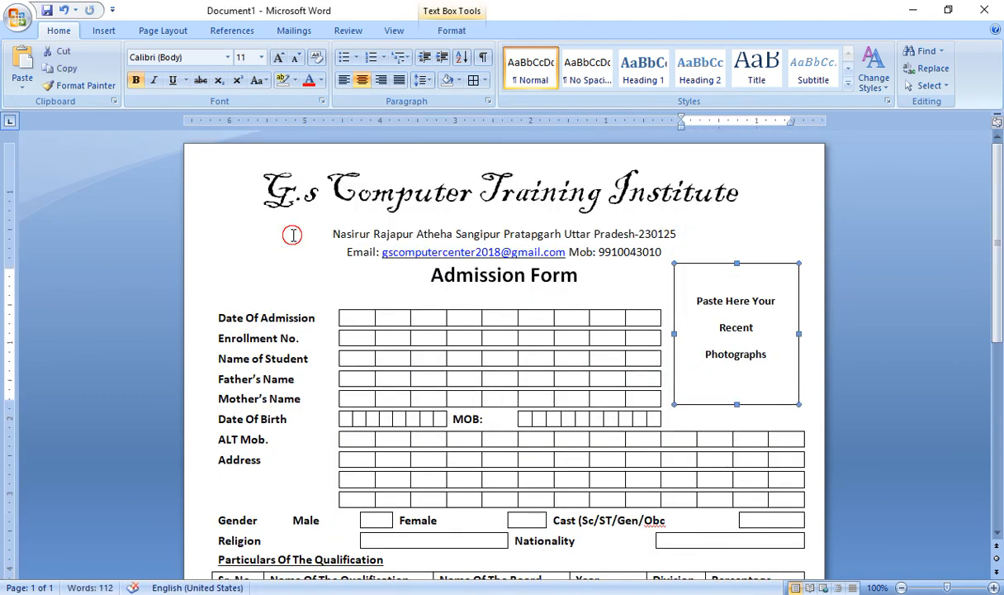
pyautogui.click(293, 236)
pyautogui.scroll(-5, 332, 249)
pyautogui.scroll(5, 388, 260)
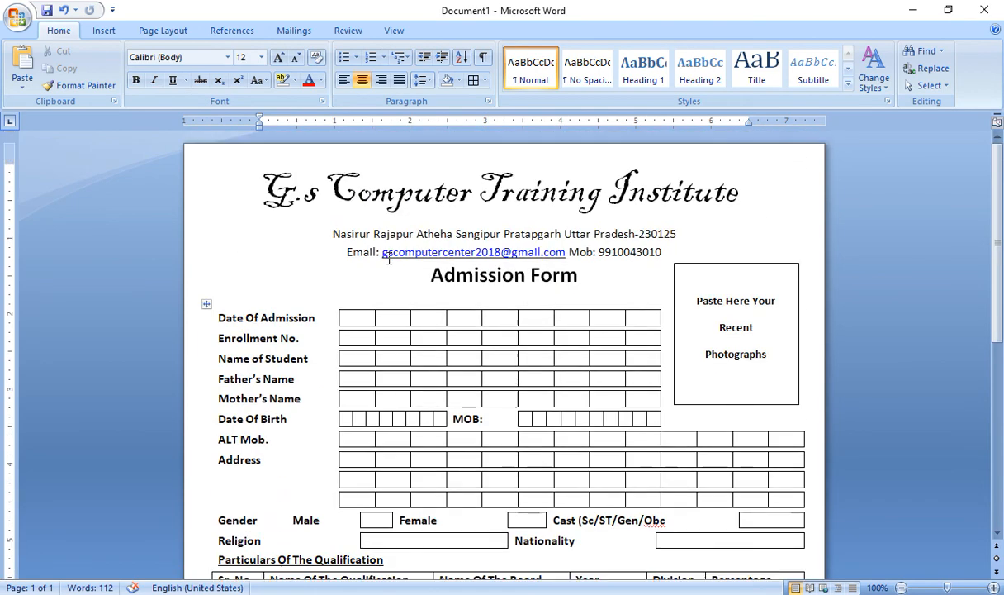
pyautogui.scroll(-5, 498, 275)
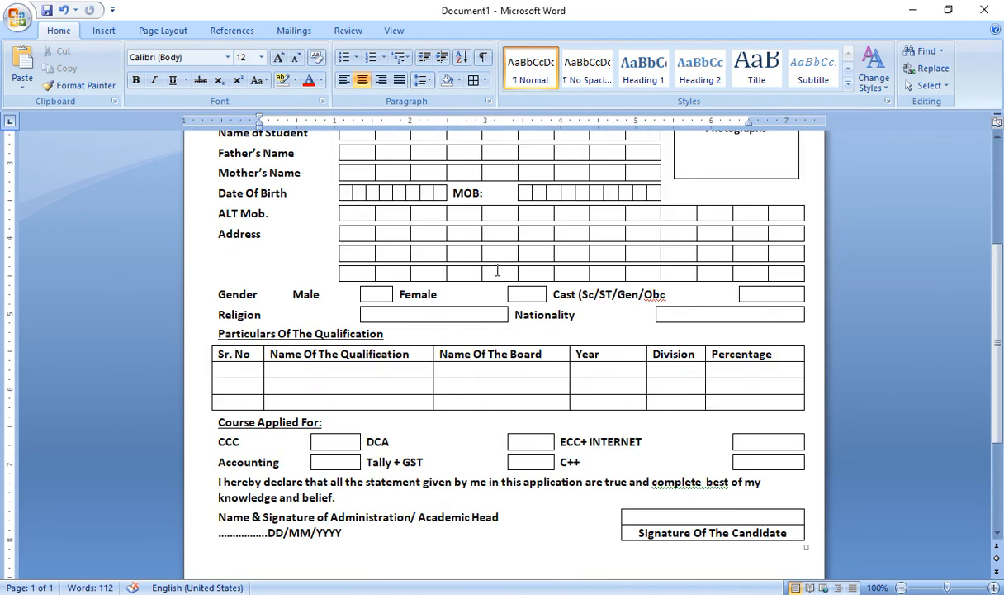
pyautogui.scroll(-4, 498, 258)
pyautogui.scroll(9, 255, 233)
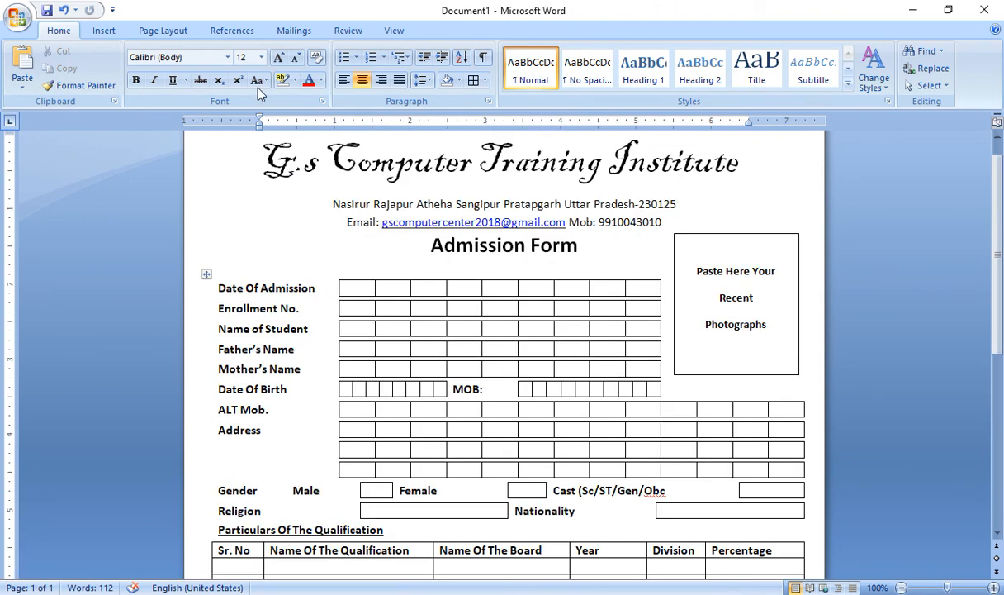
pyautogui.click(18, 20)
pyautogui.click(18, 20)
pyautogui.click(18, 20)
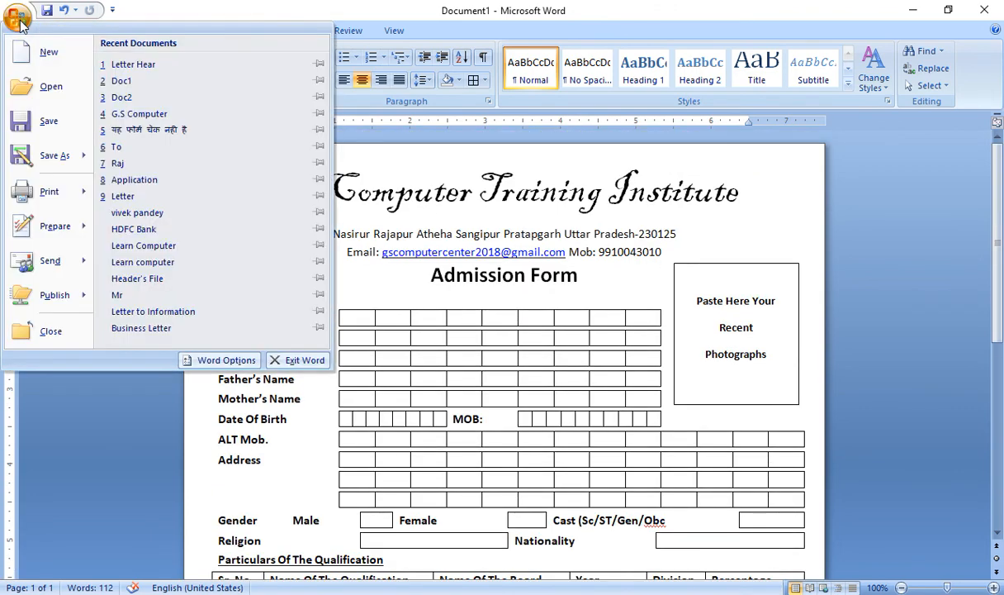
pyautogui.moveTo(71, 193)
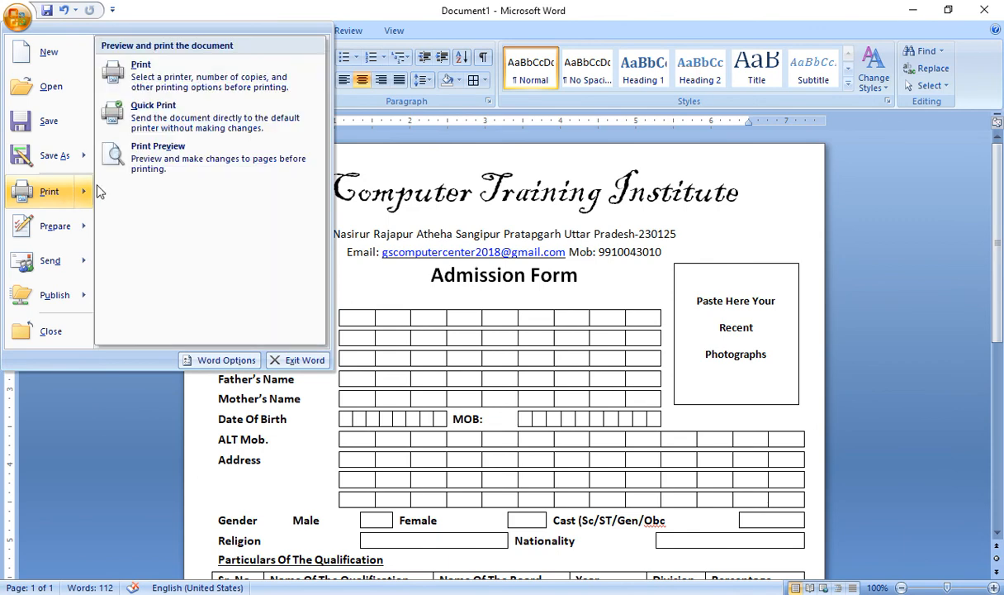
pyautogui.click(136, 153)
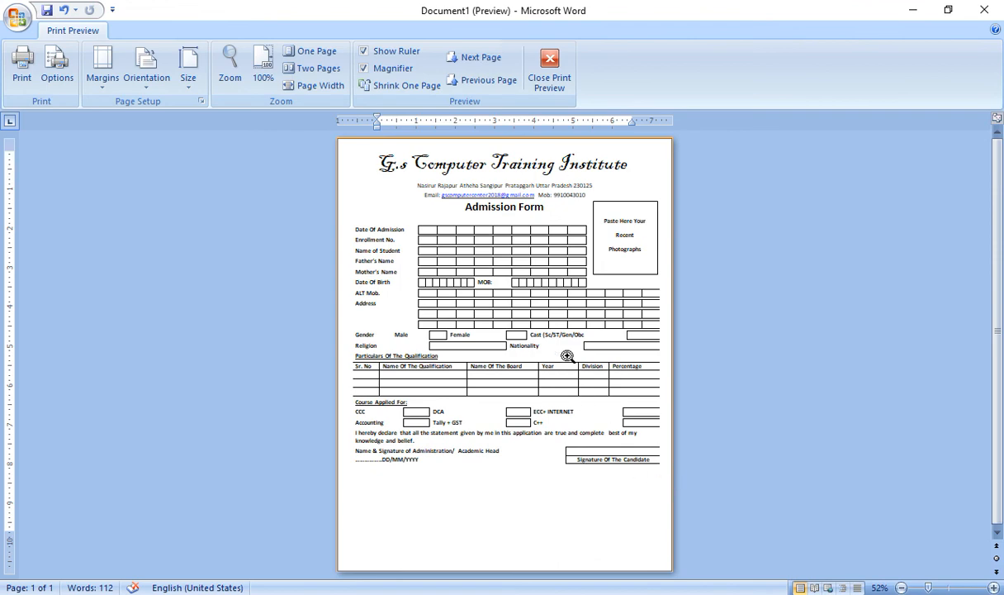
pyautogui.click(541, 73)
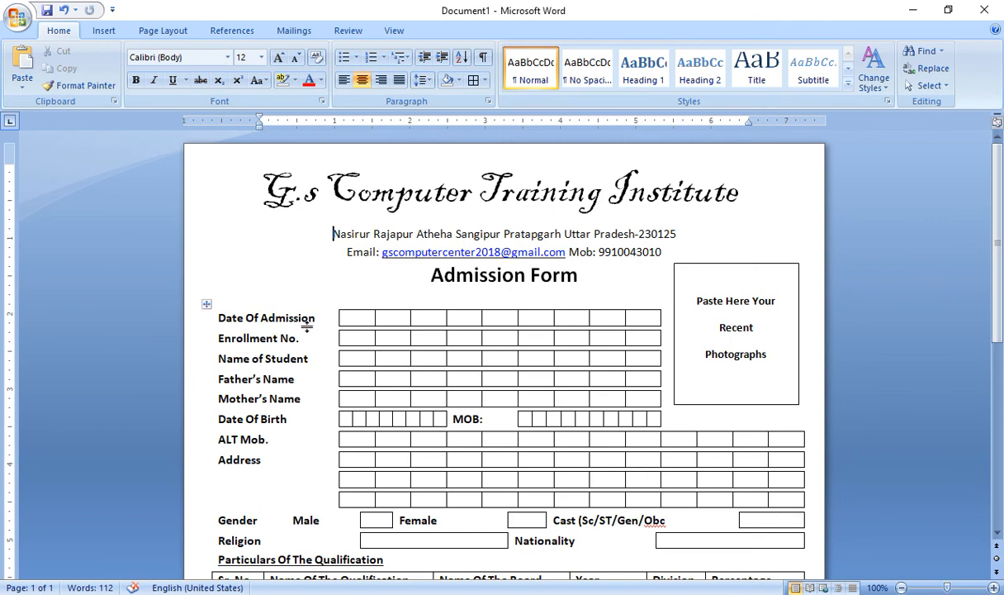
# Narrow the whole form table by dragging the ruler's right indent marker left
pyautogui.moveTo(206, 304); pyautogui.dragTo(198, 302)
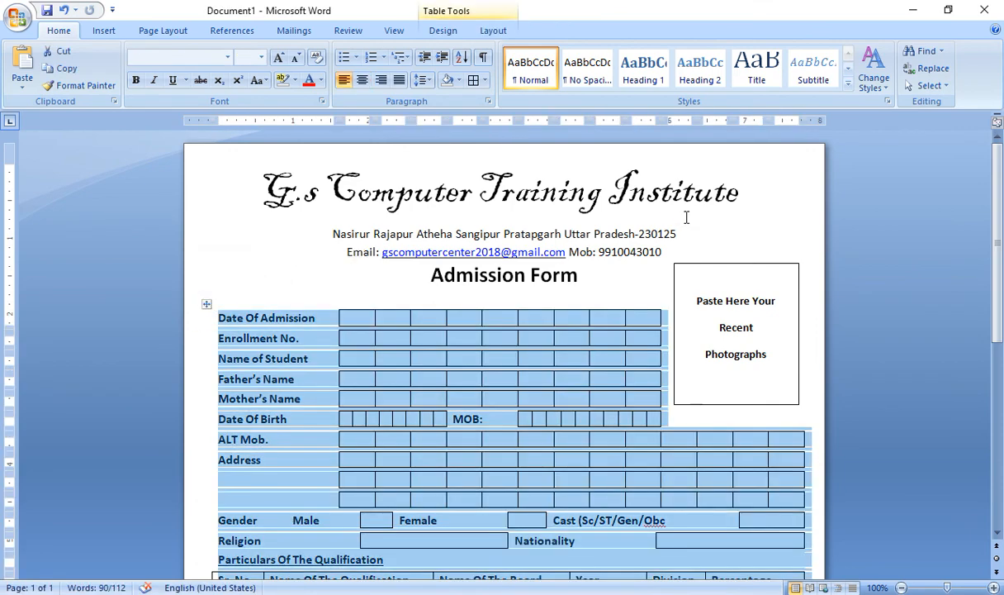
pyautogui.scroll(-6, 684, 217)
pyautogui.scroll(5, 801, 175)
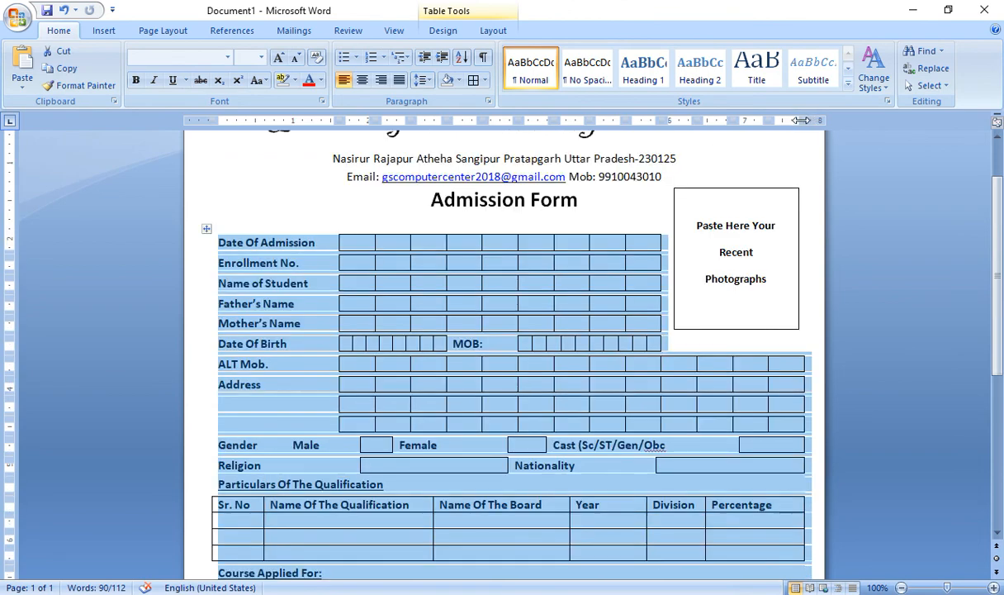
pyautogui.moveTo(801, 121); pyautogui.dragTo(784, 120)
pyautogui.scroll(-2, 789, 192)
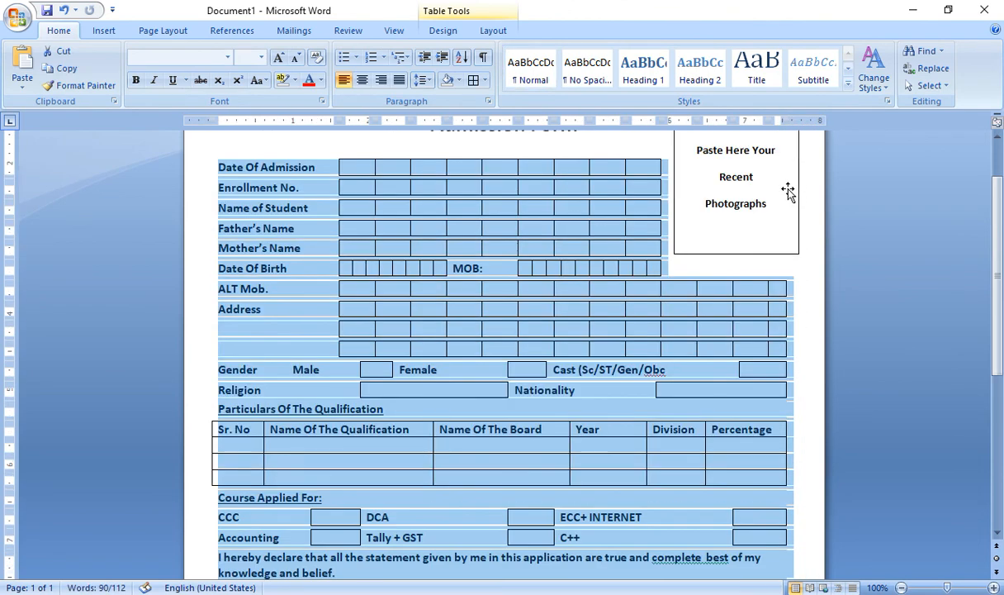
pyautogui.scroll(-7, 789, 191)
pyautogui.scroll(10, 789, 191)
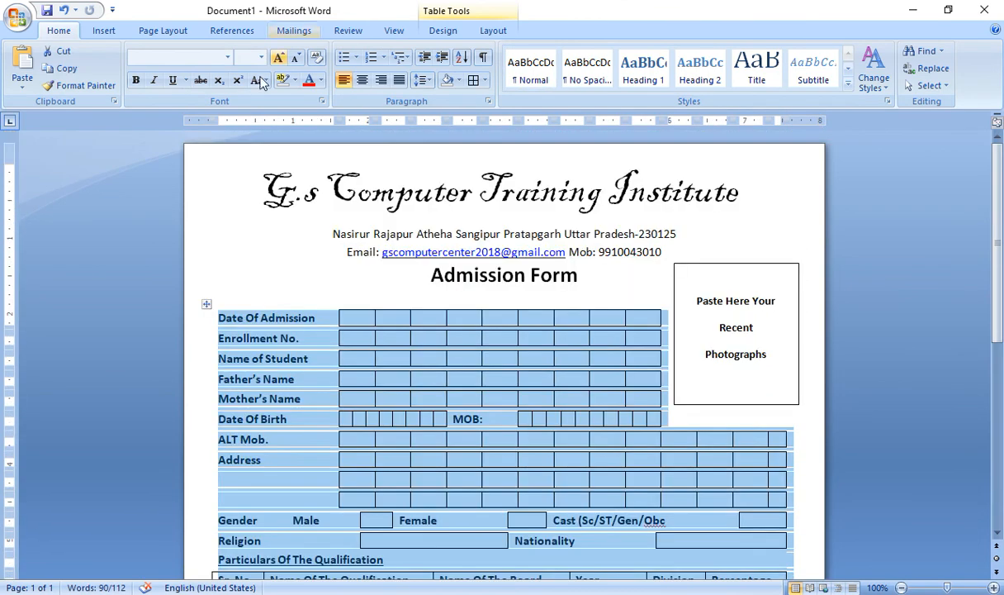
# Show the form in Print Preview
pyautogui.click(18, 18)
pyautogui.moveTo(62, 191)
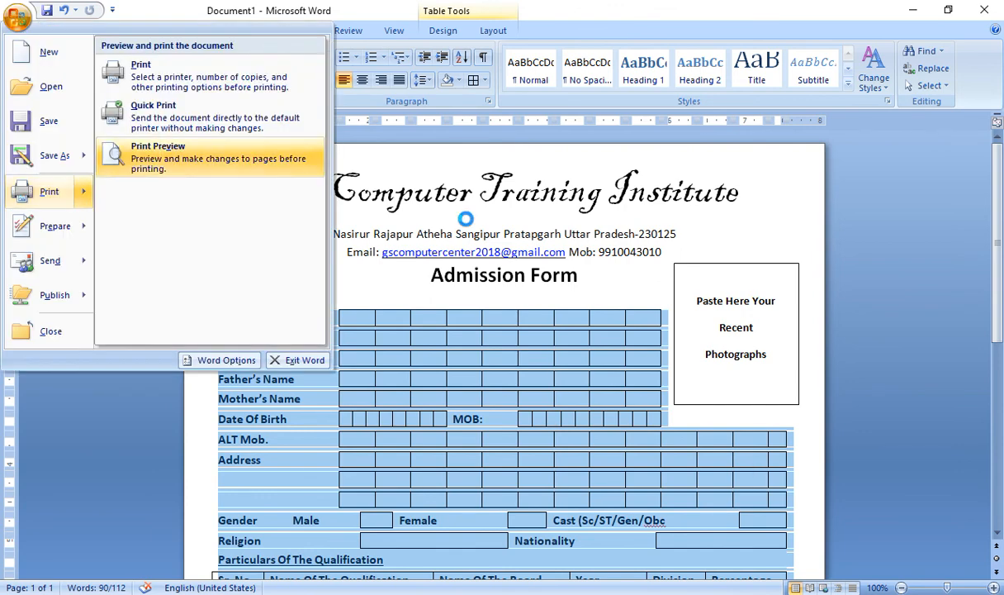
pyautogui.click(140, 155)
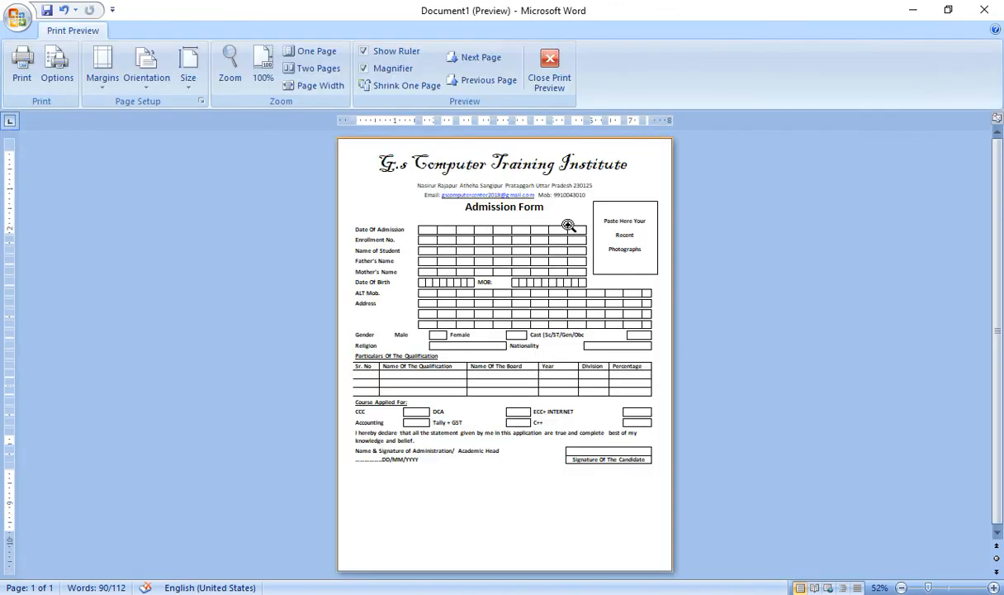